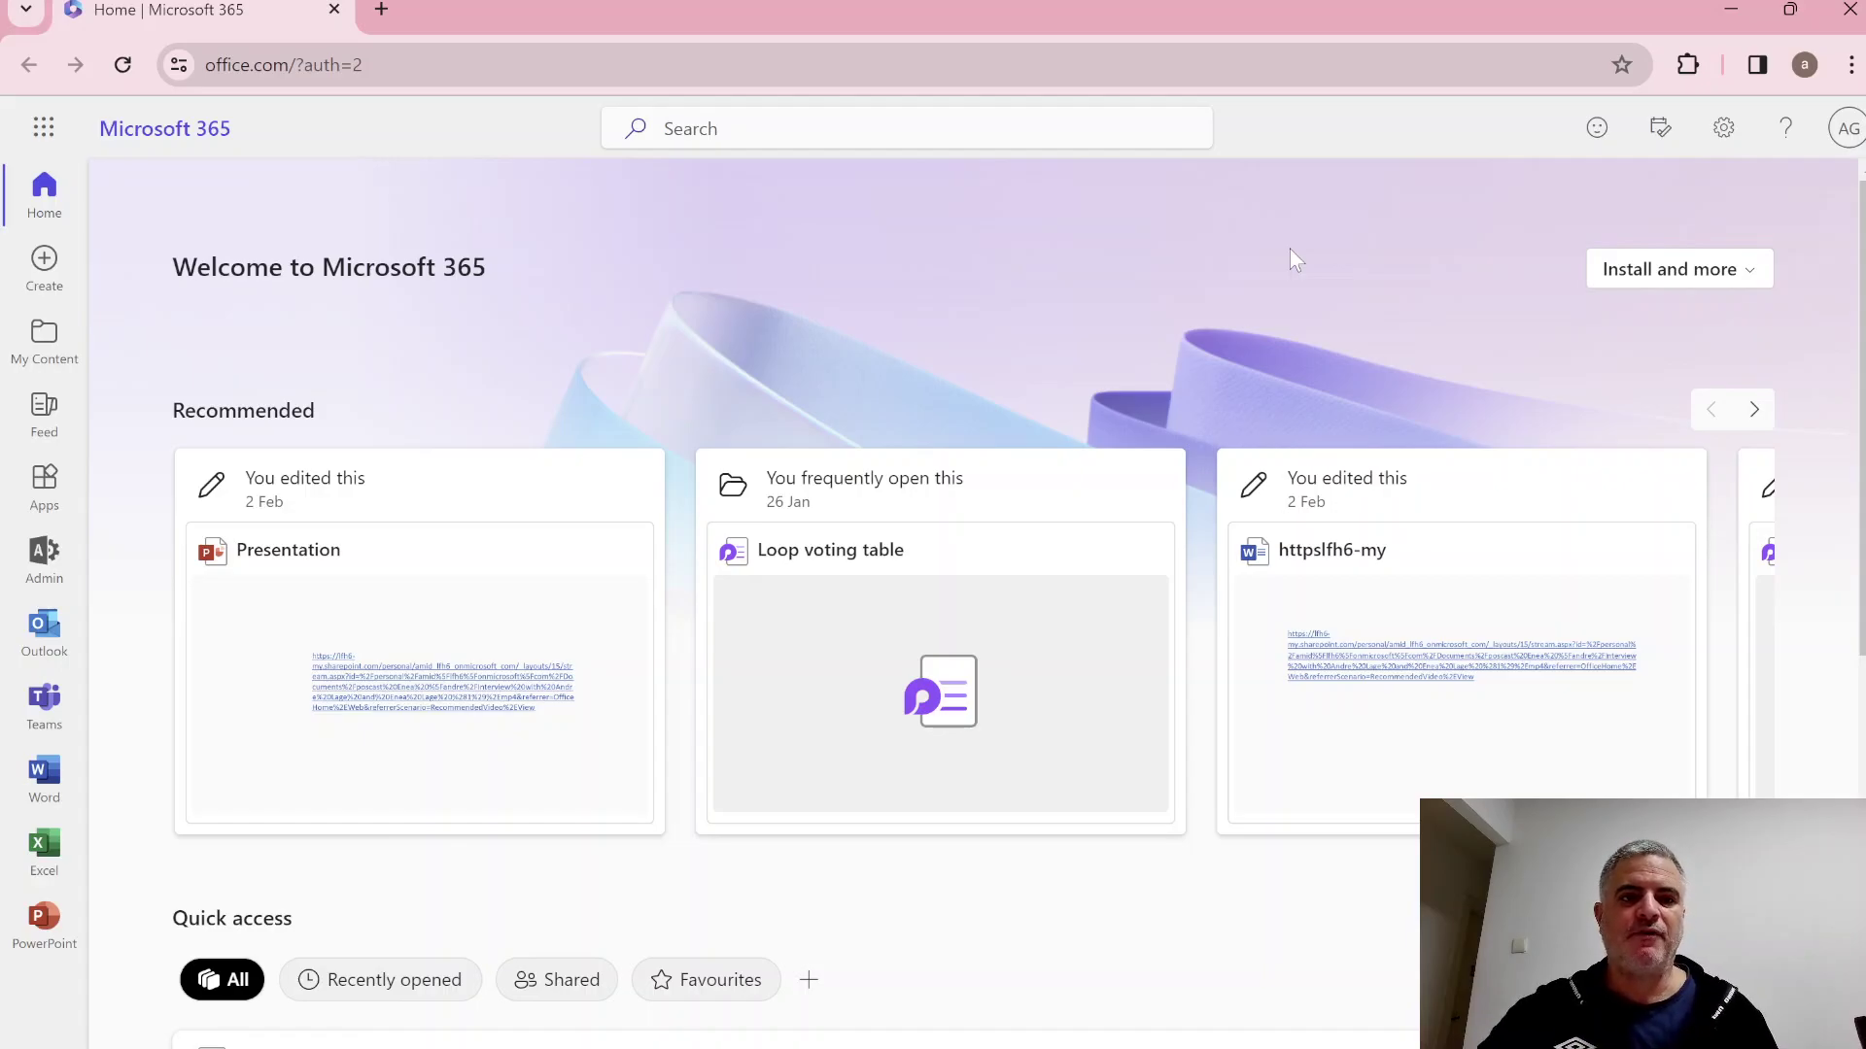
Load office.com and open SharePoint from the Microsoft 365 apps.
click(292, 64)
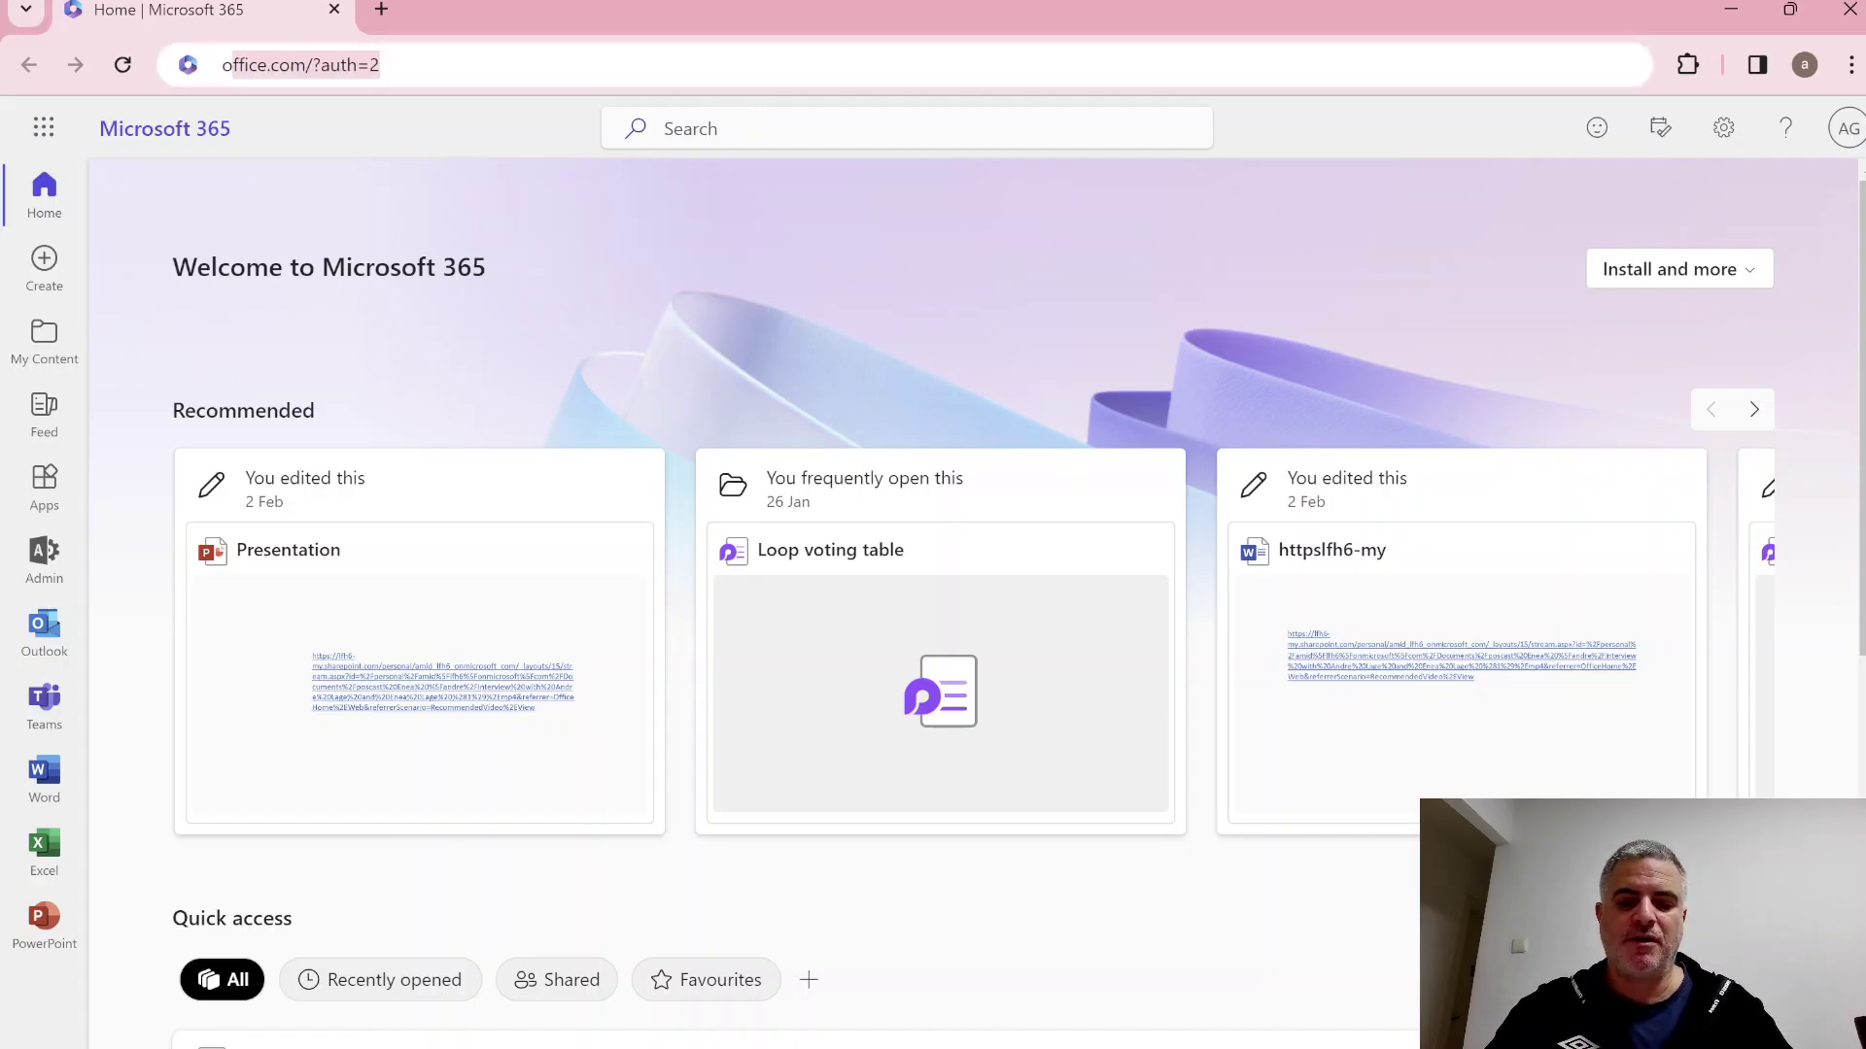
text(off)
key(Return)
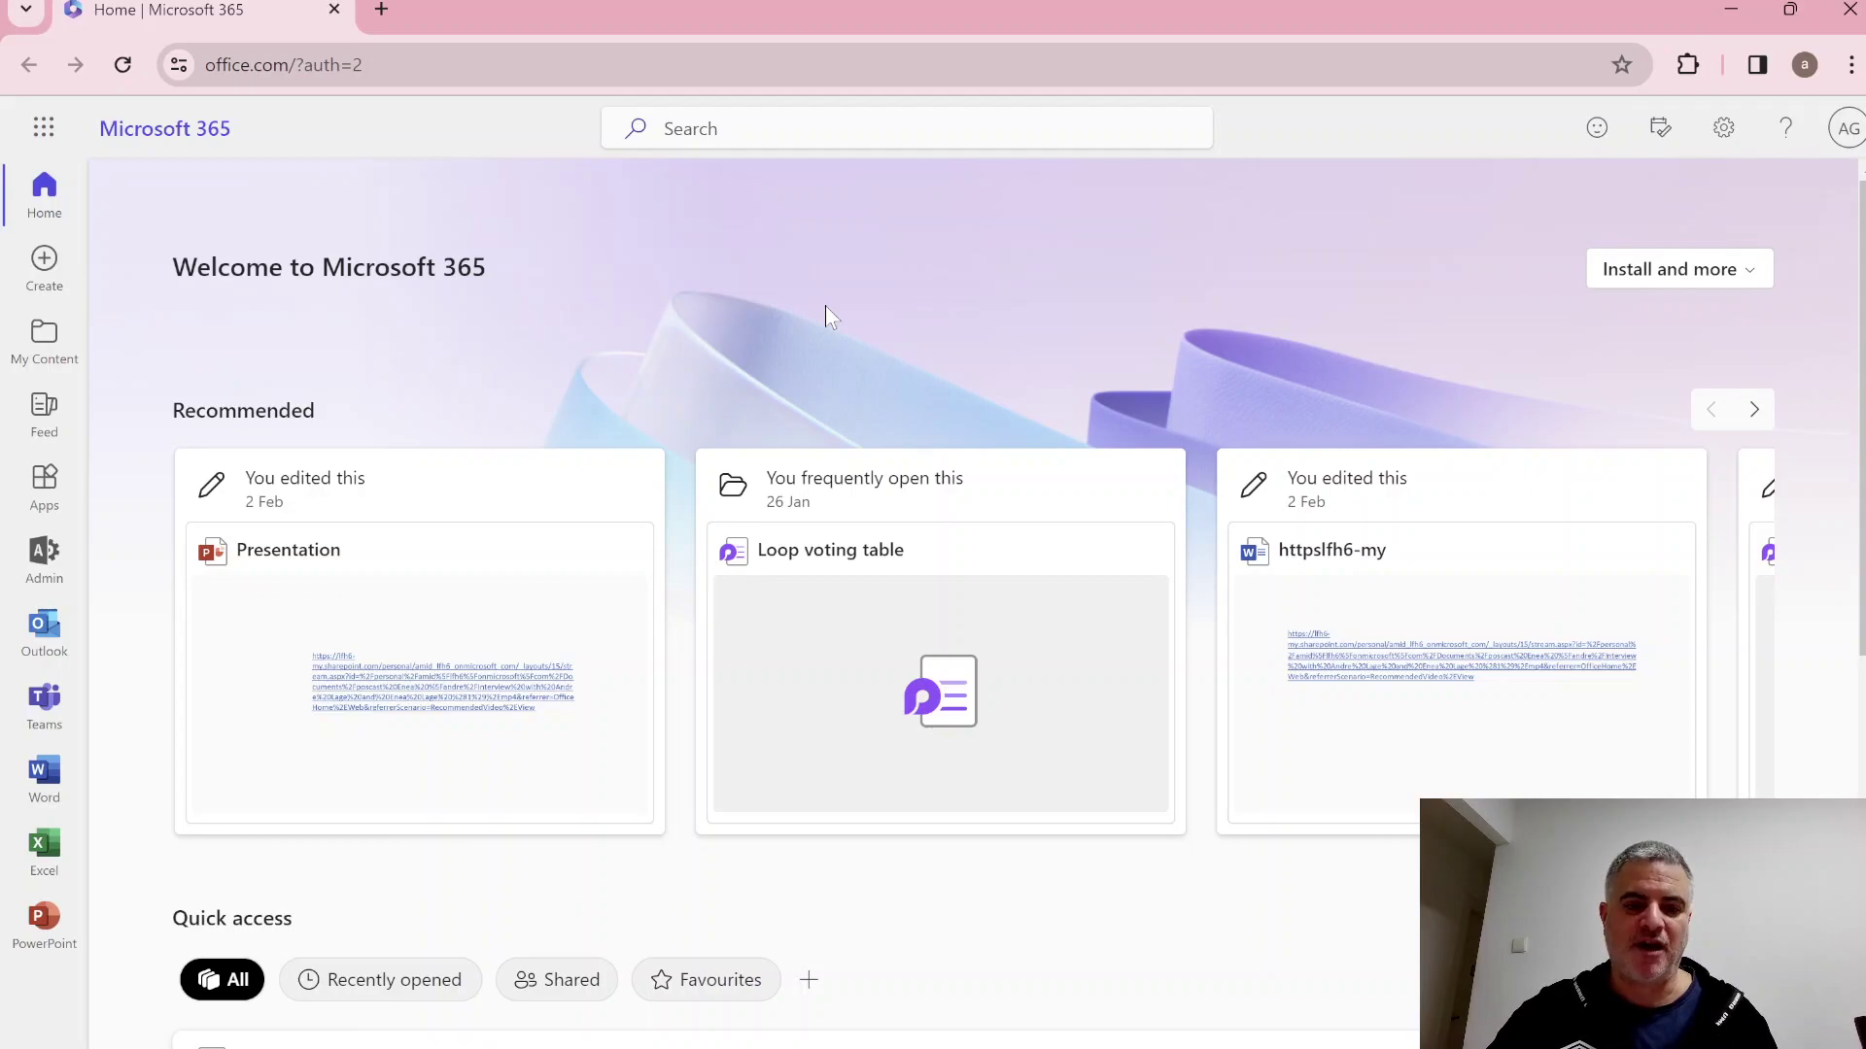
click(44, 132)
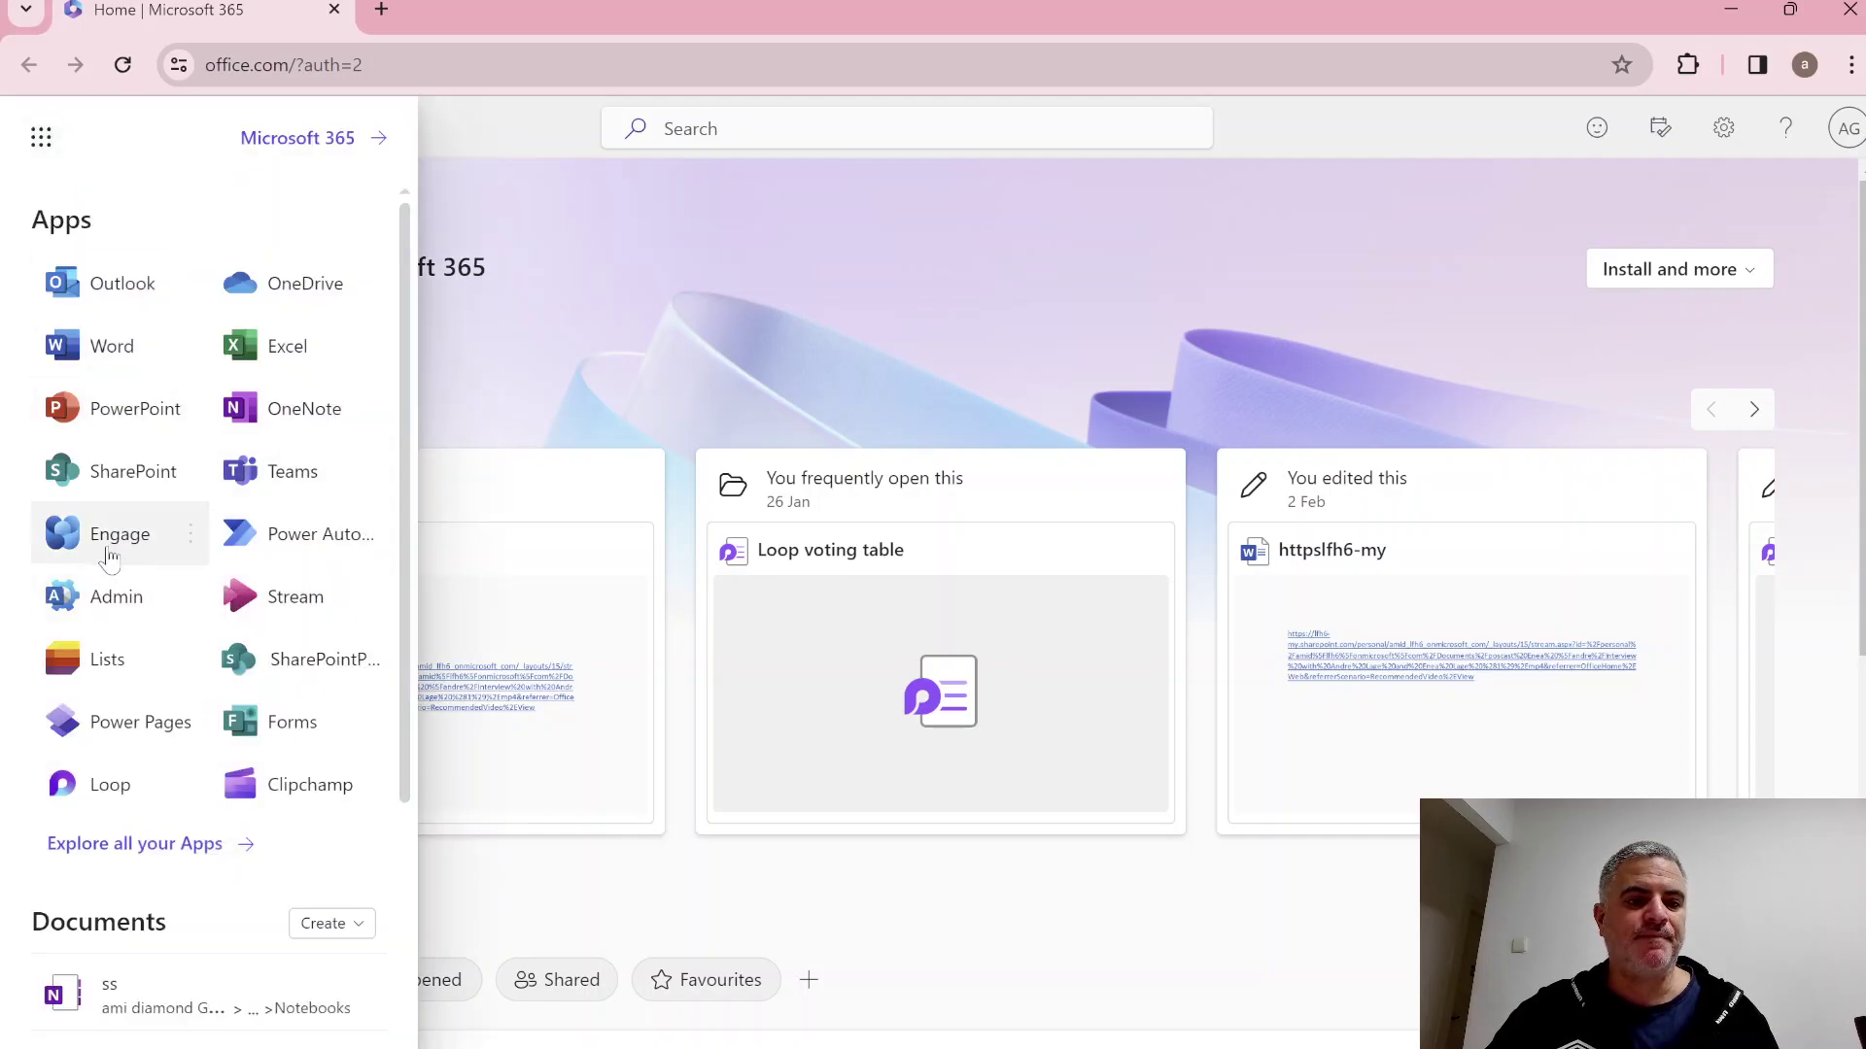
click(127, 473)
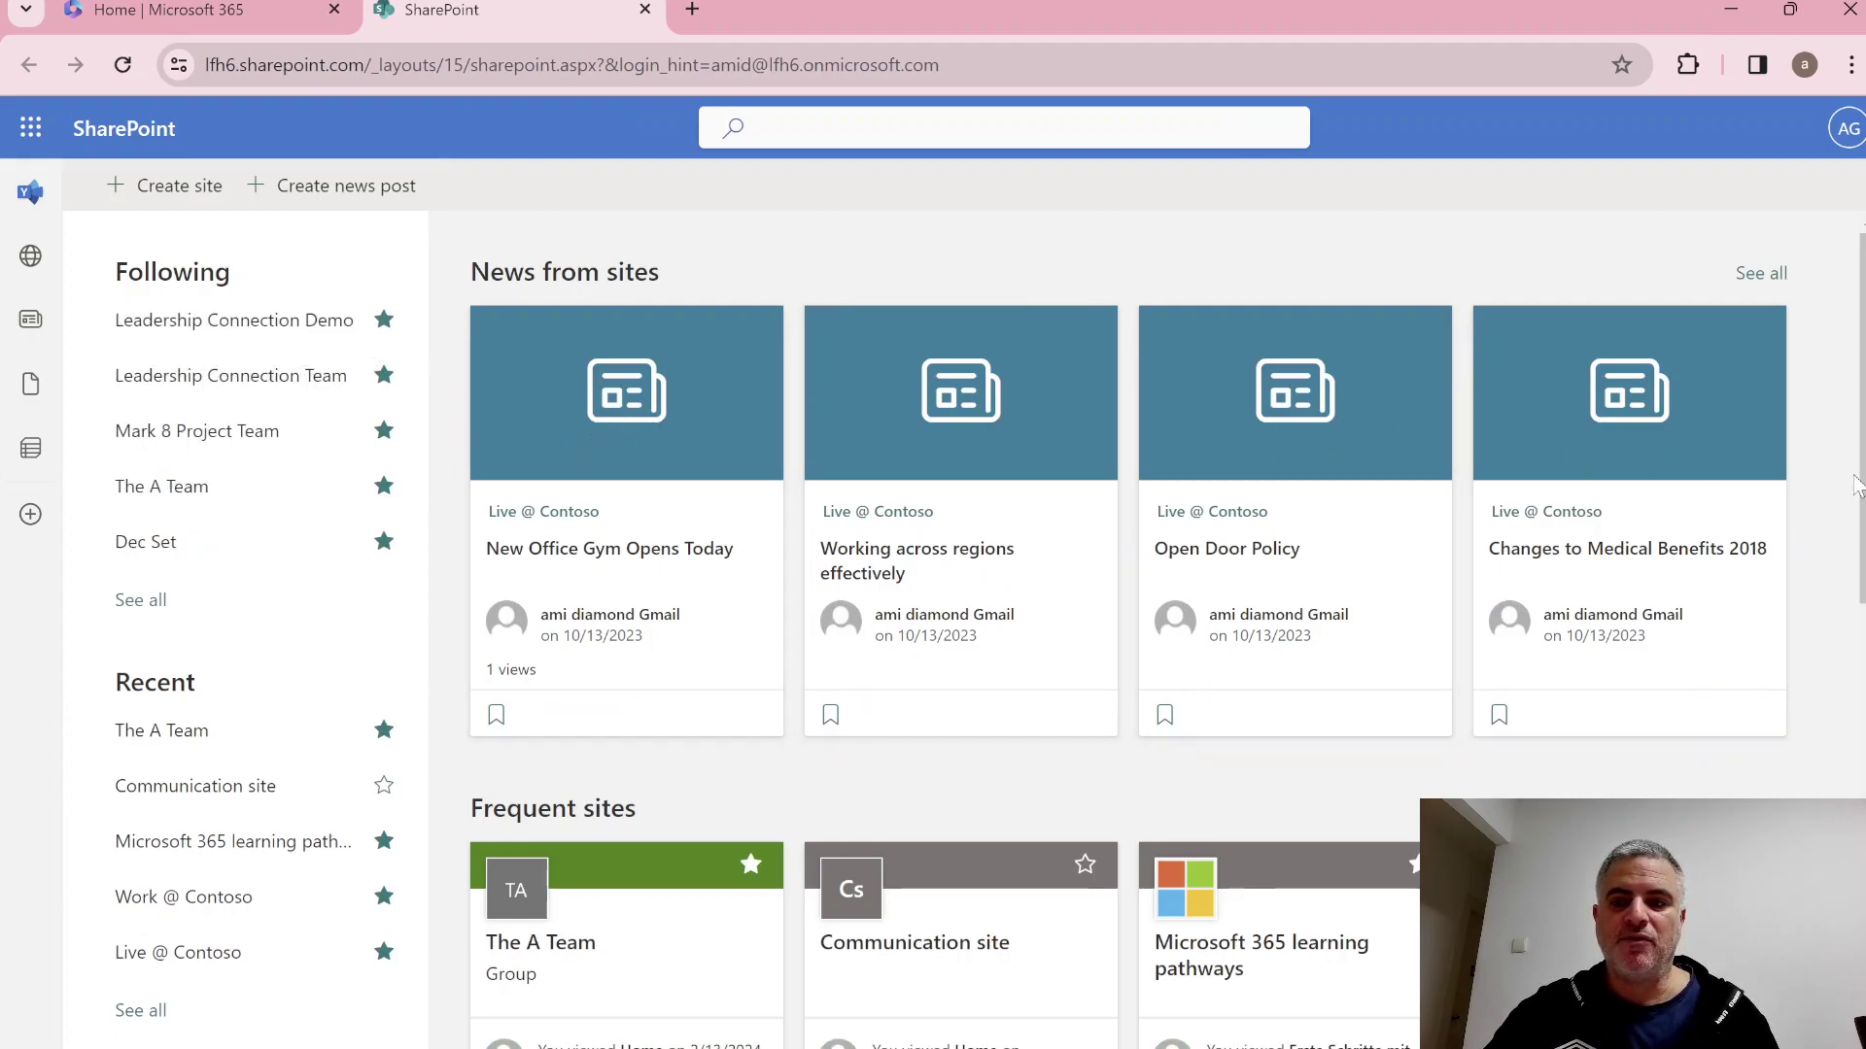
Look over the news, frequent sites, followed sites and saved items on the SharePoint start page.
scroll(1678, 479, down, 4)
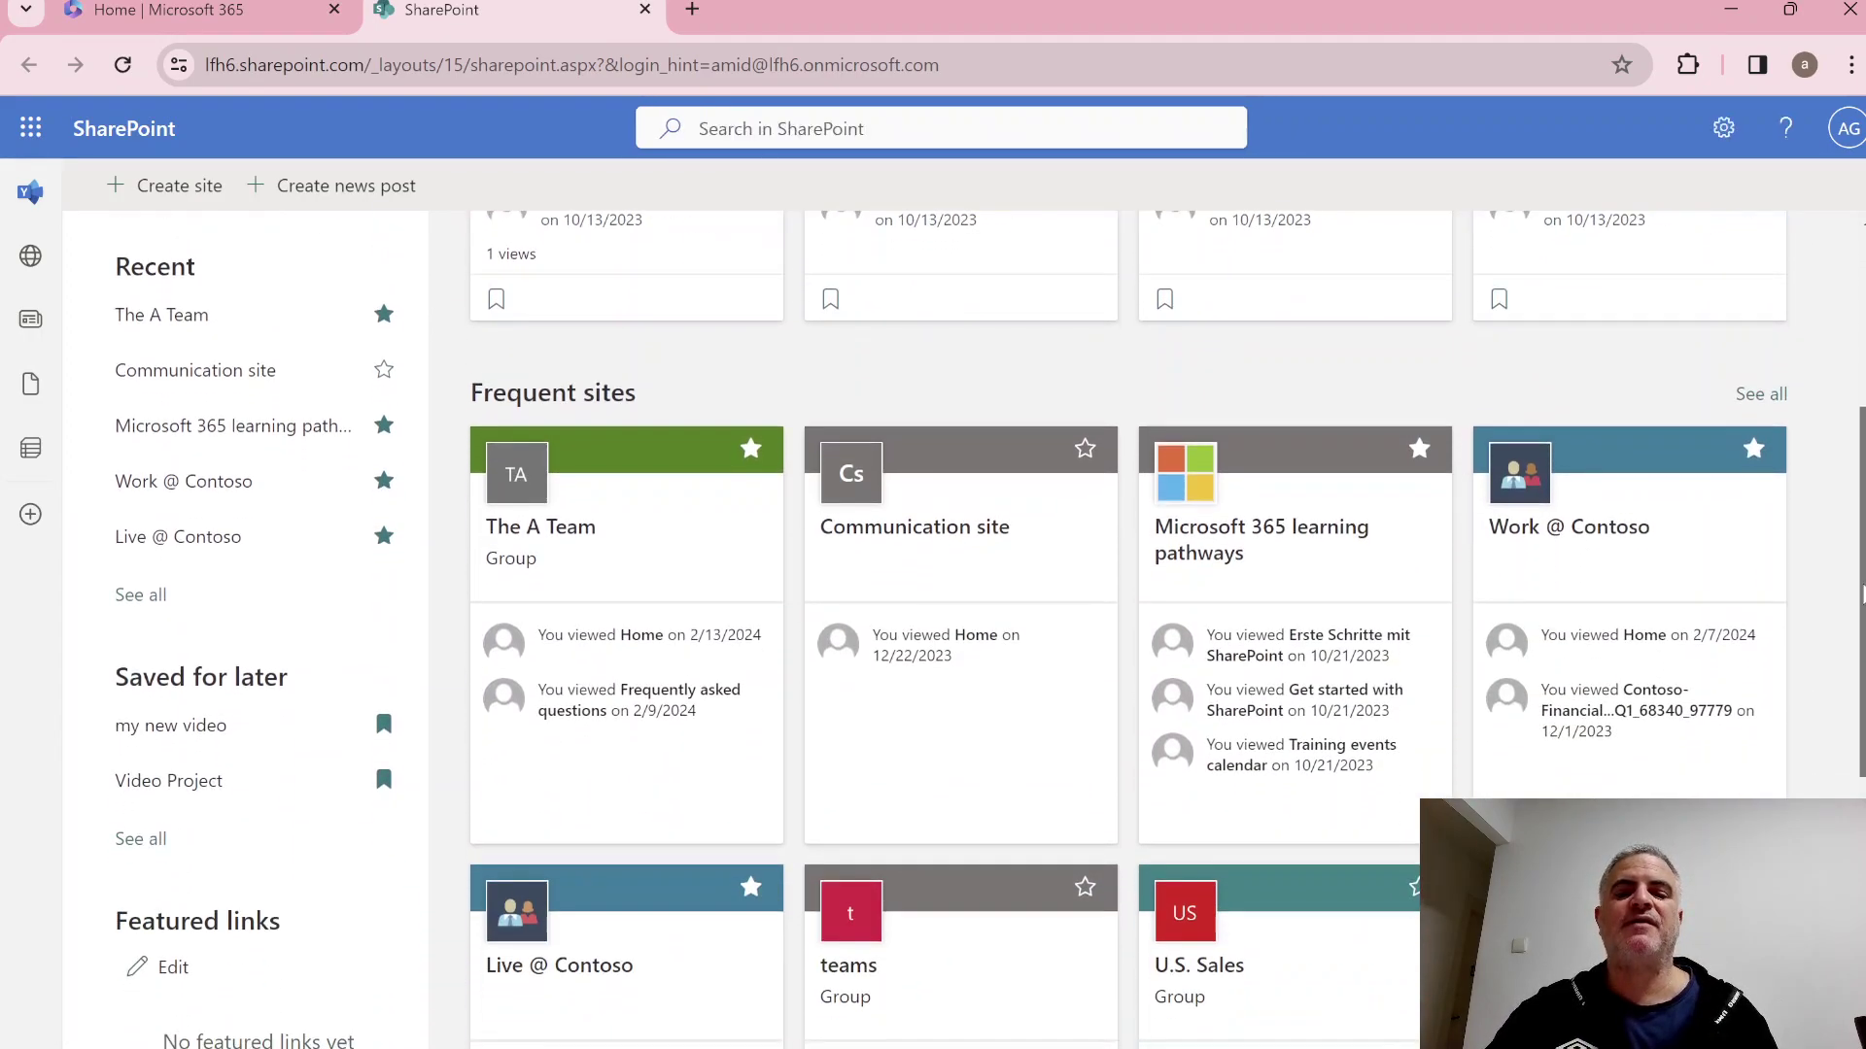
scroll(1847, 641, down, 7)
scroll(1846, 641, up, 5)
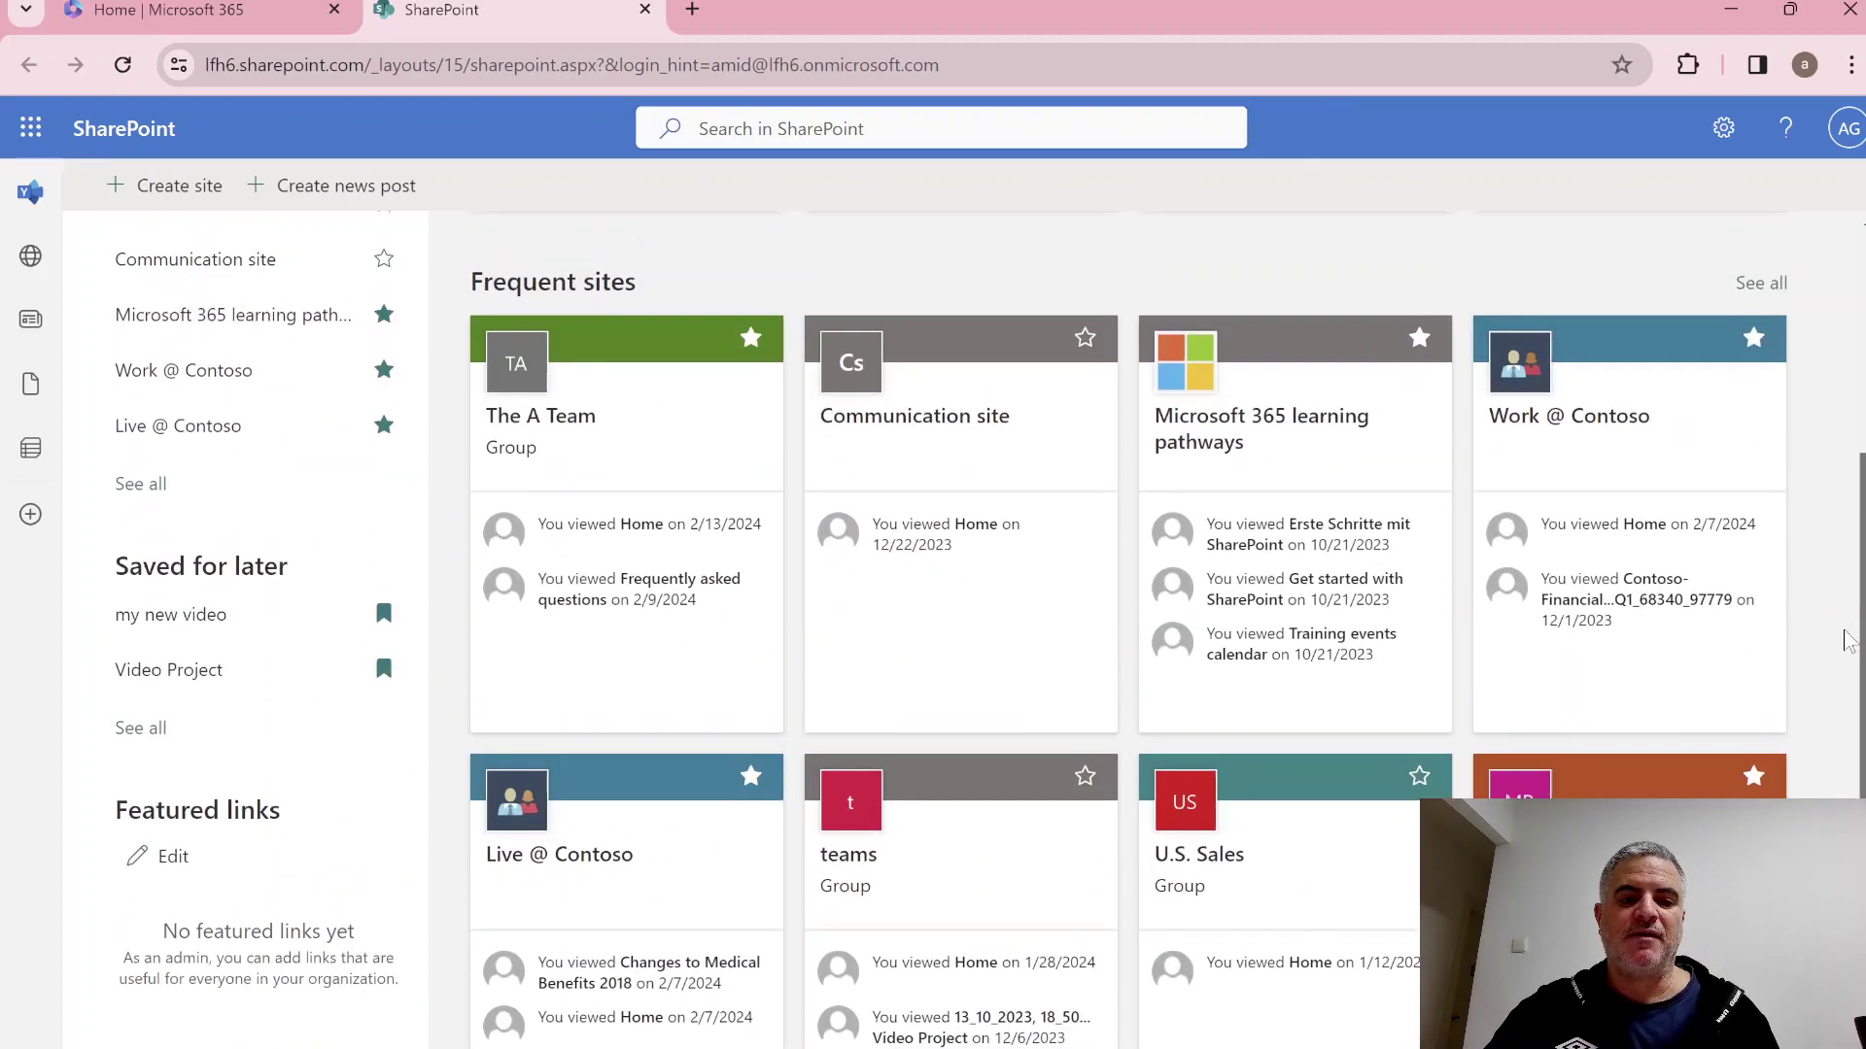
scroll(1846, 641, down, 5)
scroll(1846, 641, up, 7)
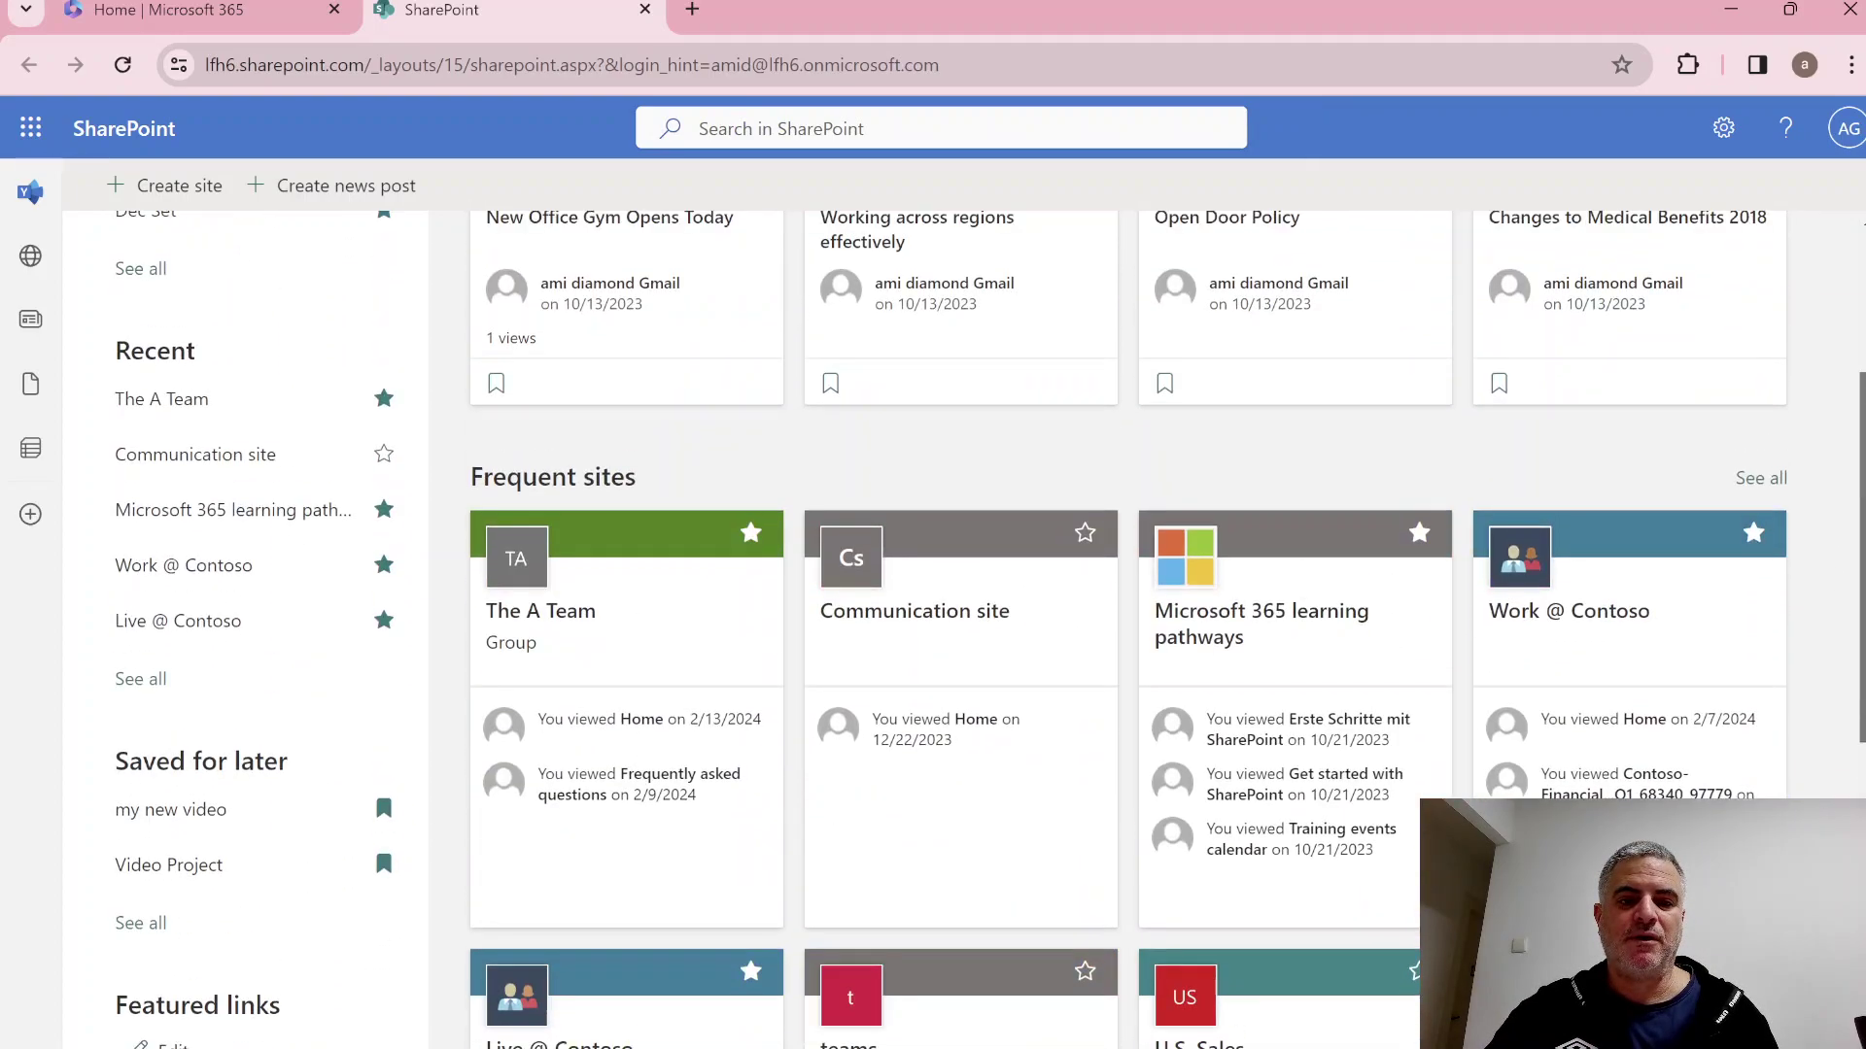
scroll(1851, 253, down, 5)
scroll(1846, 270, up, 8)
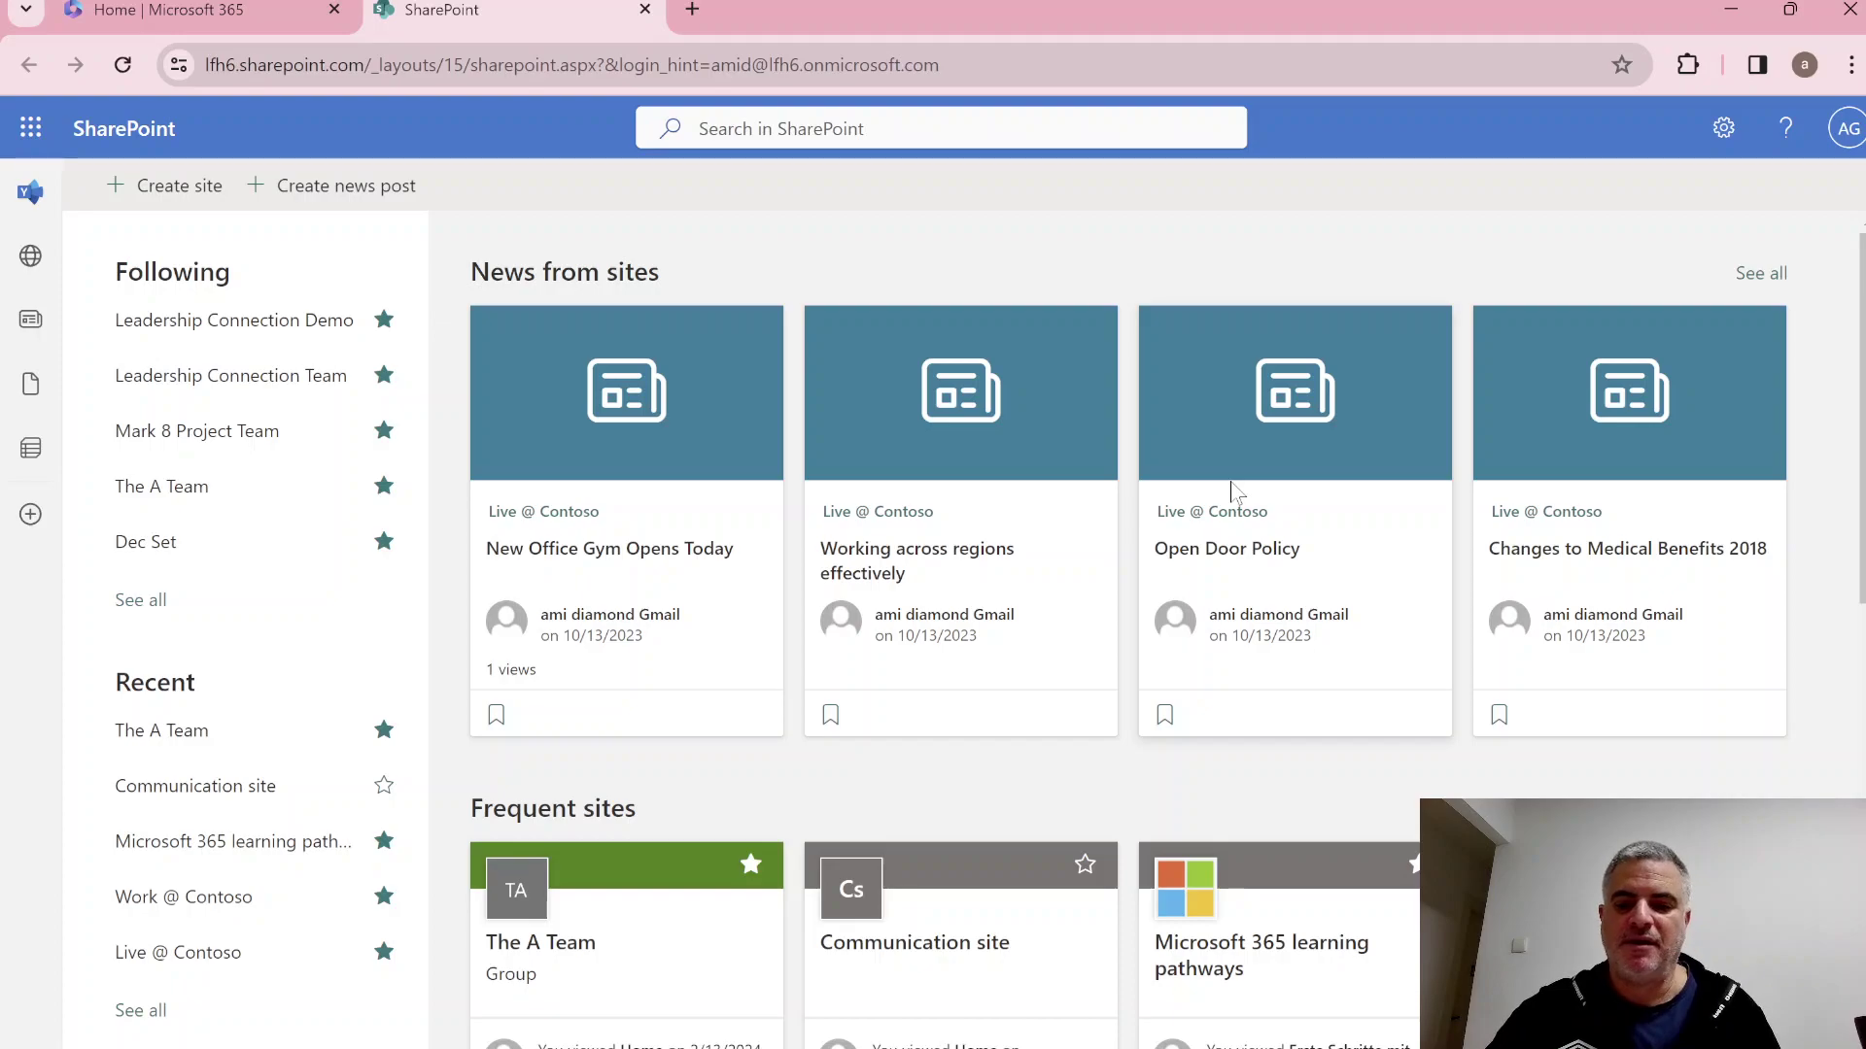
Start creating a new team site based on Microsoft's Standard team template.
click(165, 195)
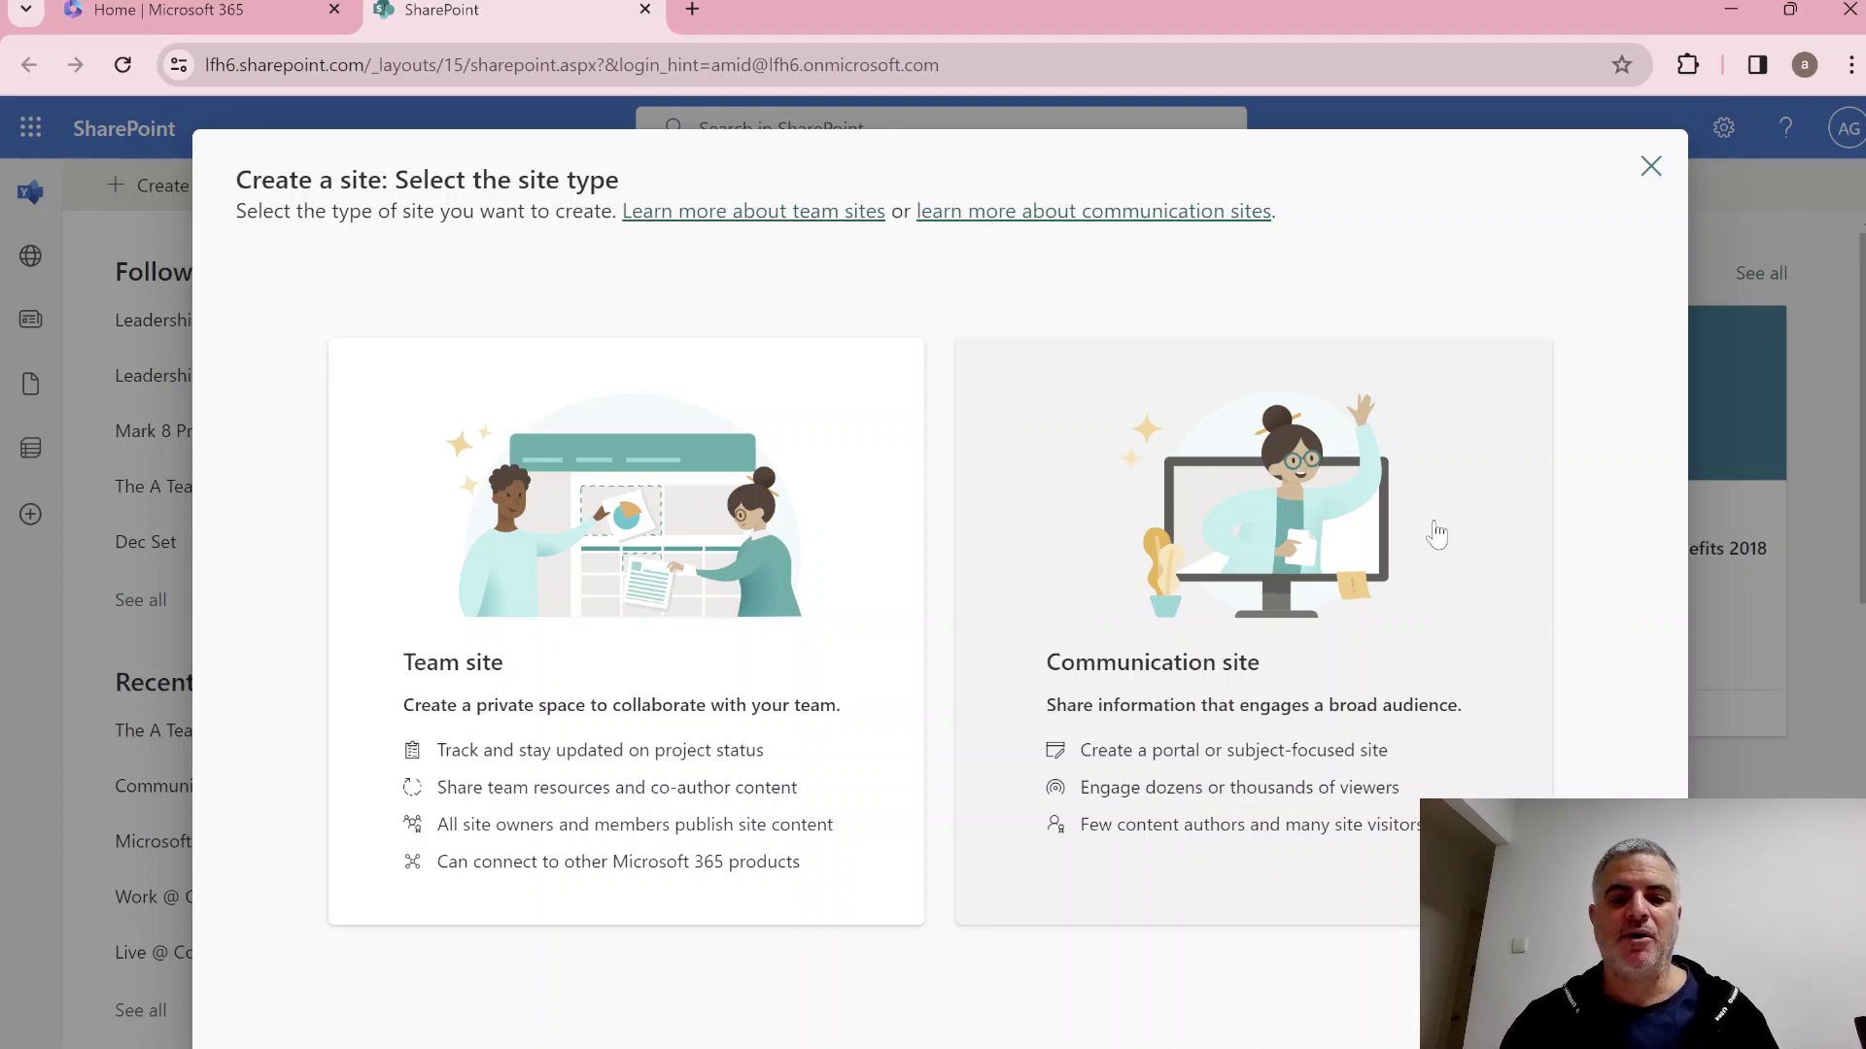
click(570, 552)
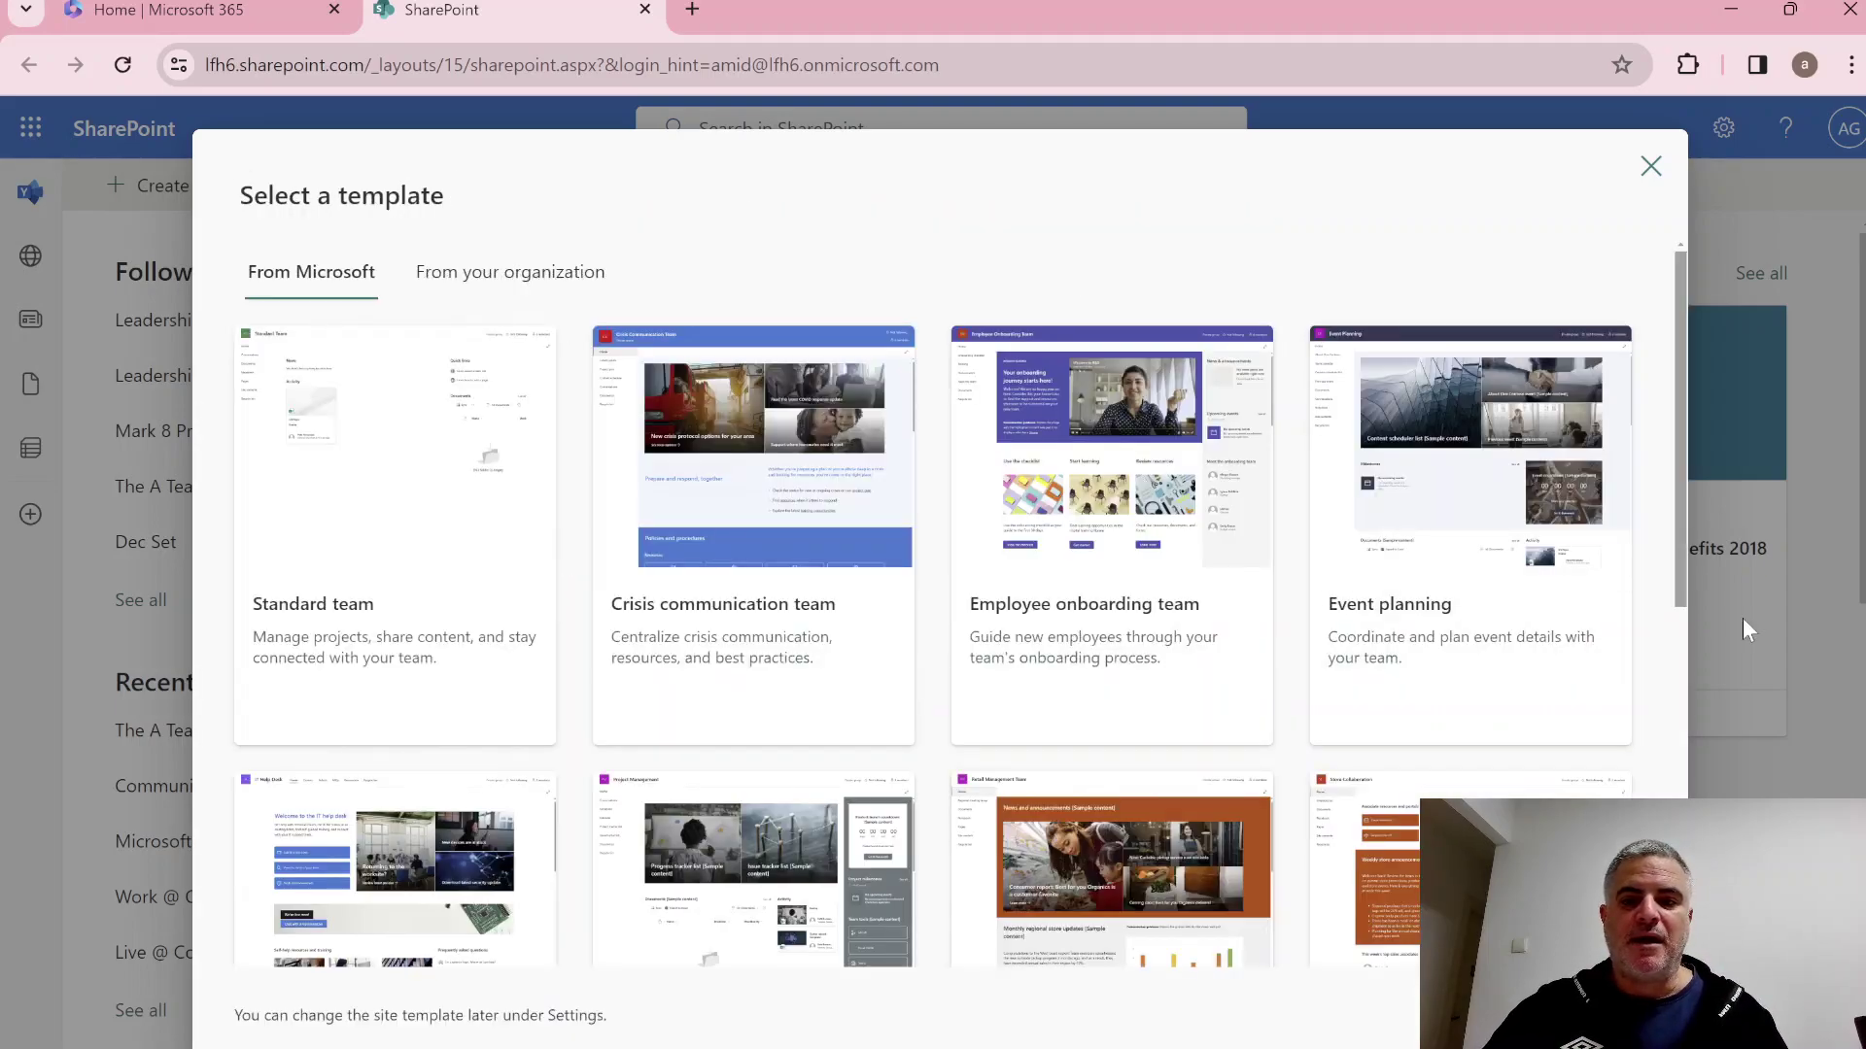
drag(1681, 435, 1664, 254)
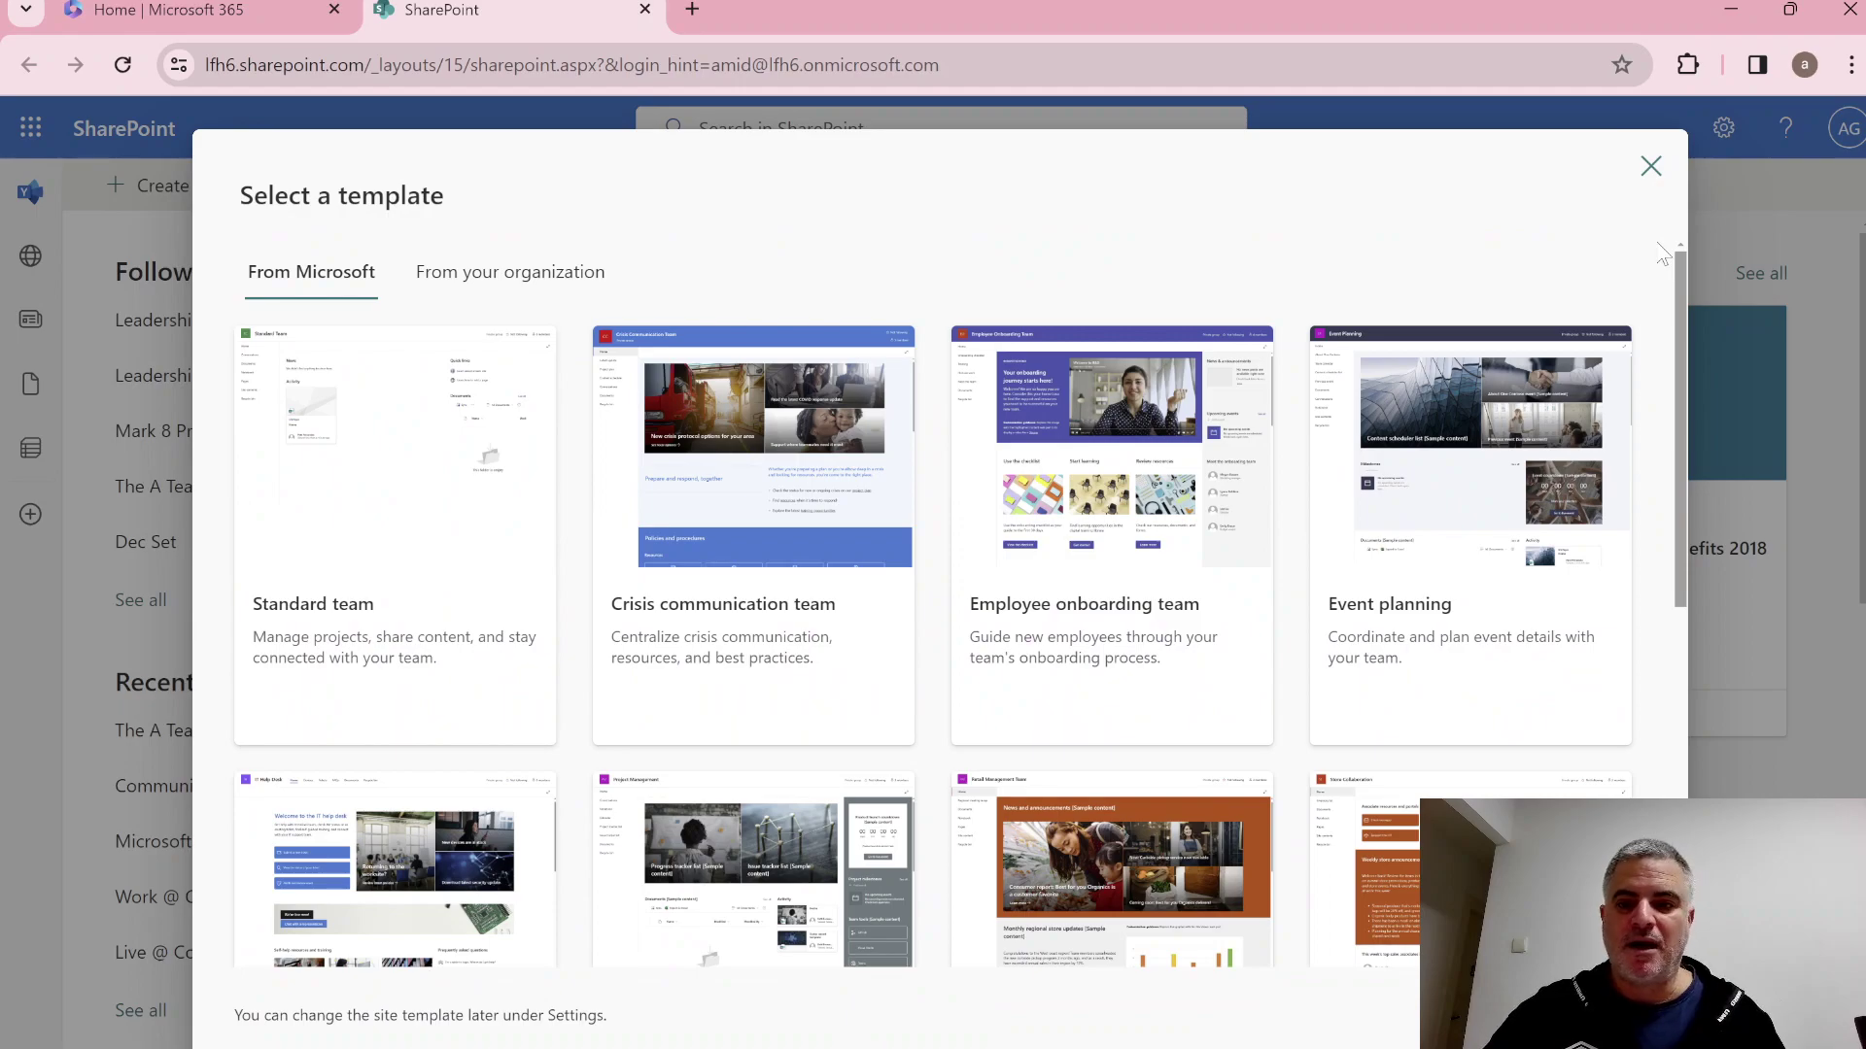
mouse_move(1682, 371)
mouse_down()
mouse_move(1684, 459)
mouse_move(1676, 341)
mouse_up()
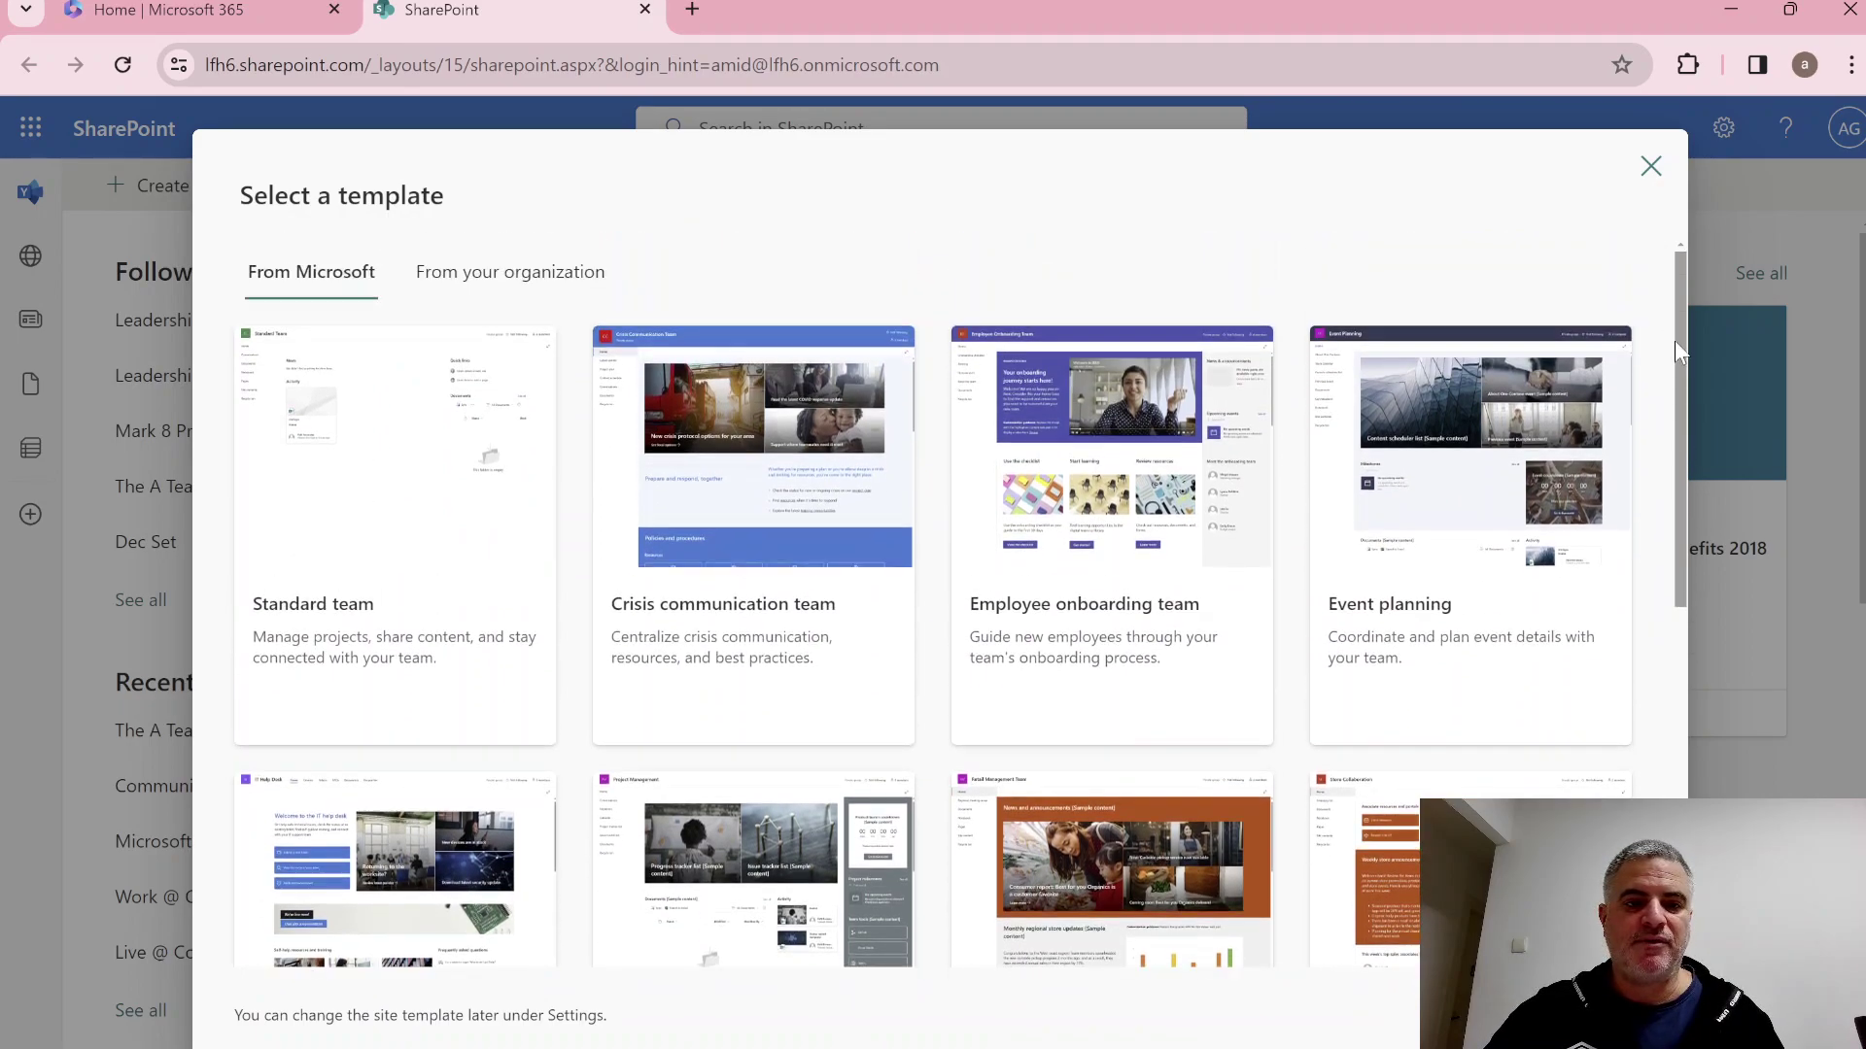
click(418, 569)
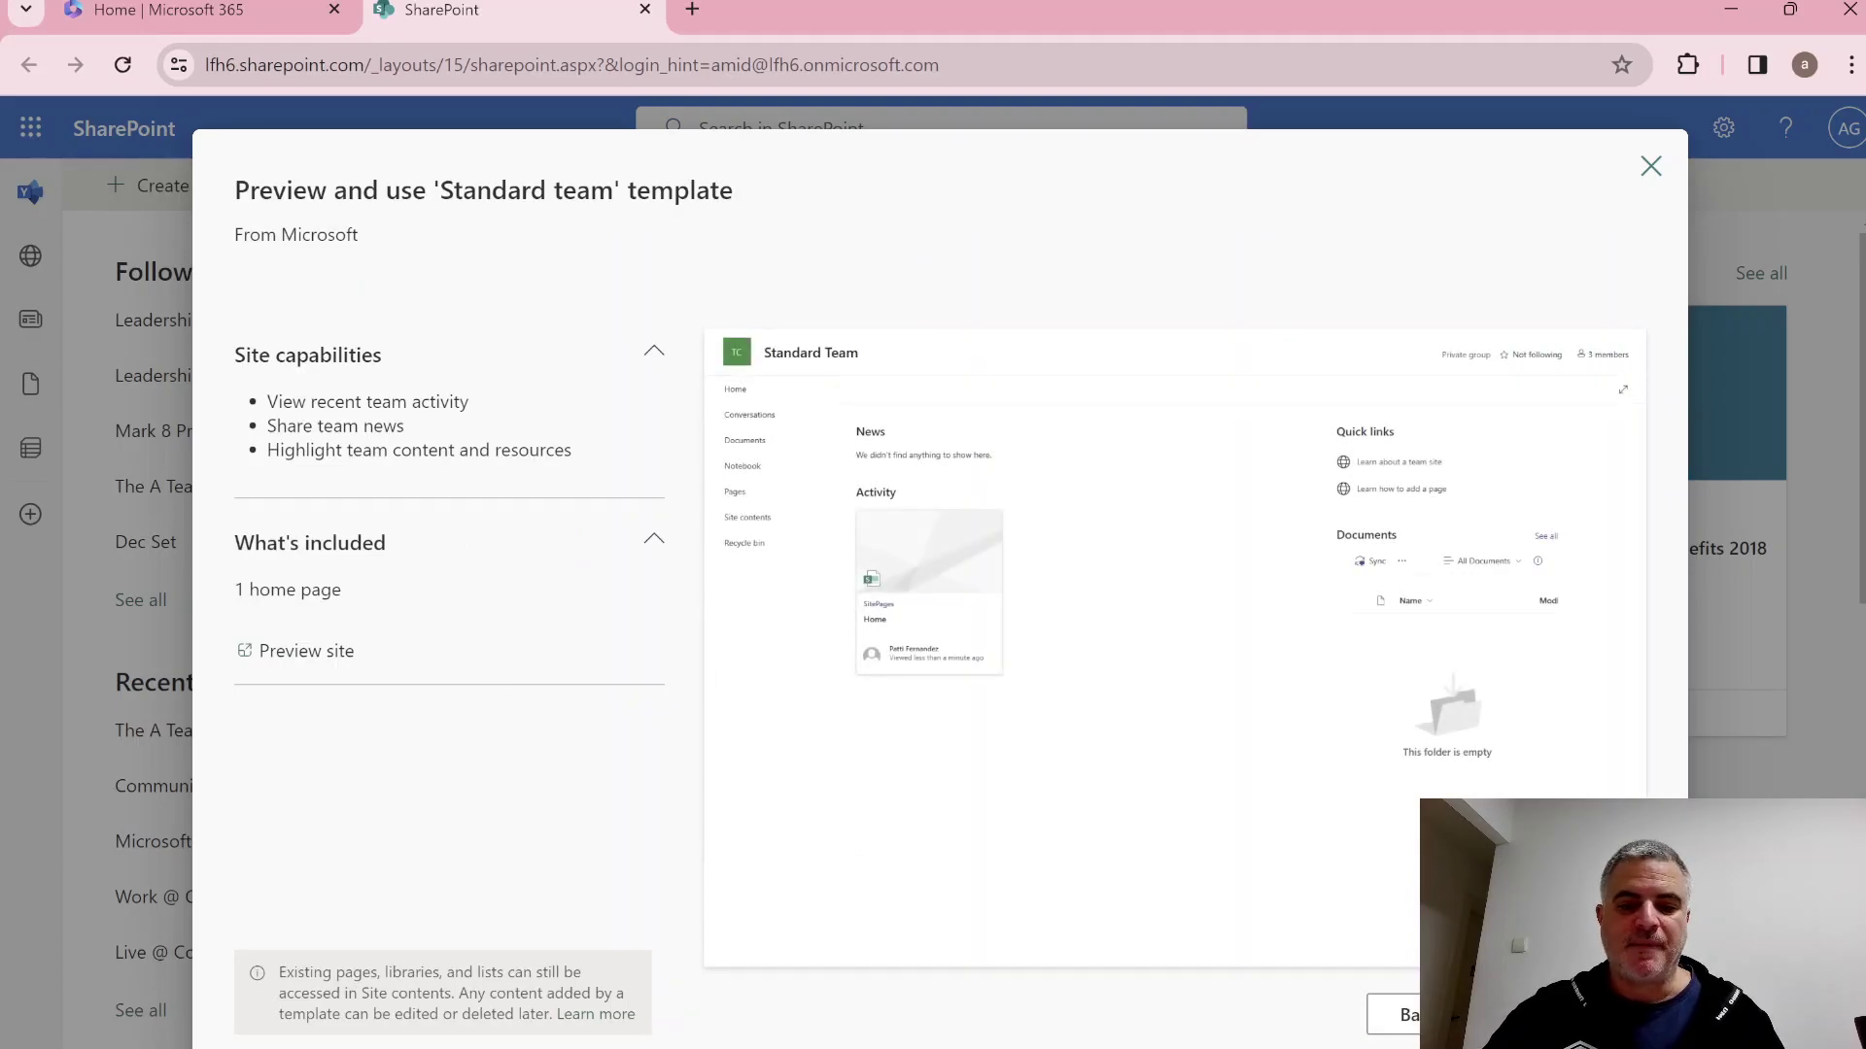
click(1594, 1015)
Name the site Demo IT, leave the description blank, and continue to the language and privacy options.
click(1152, 643)
text(Demo)
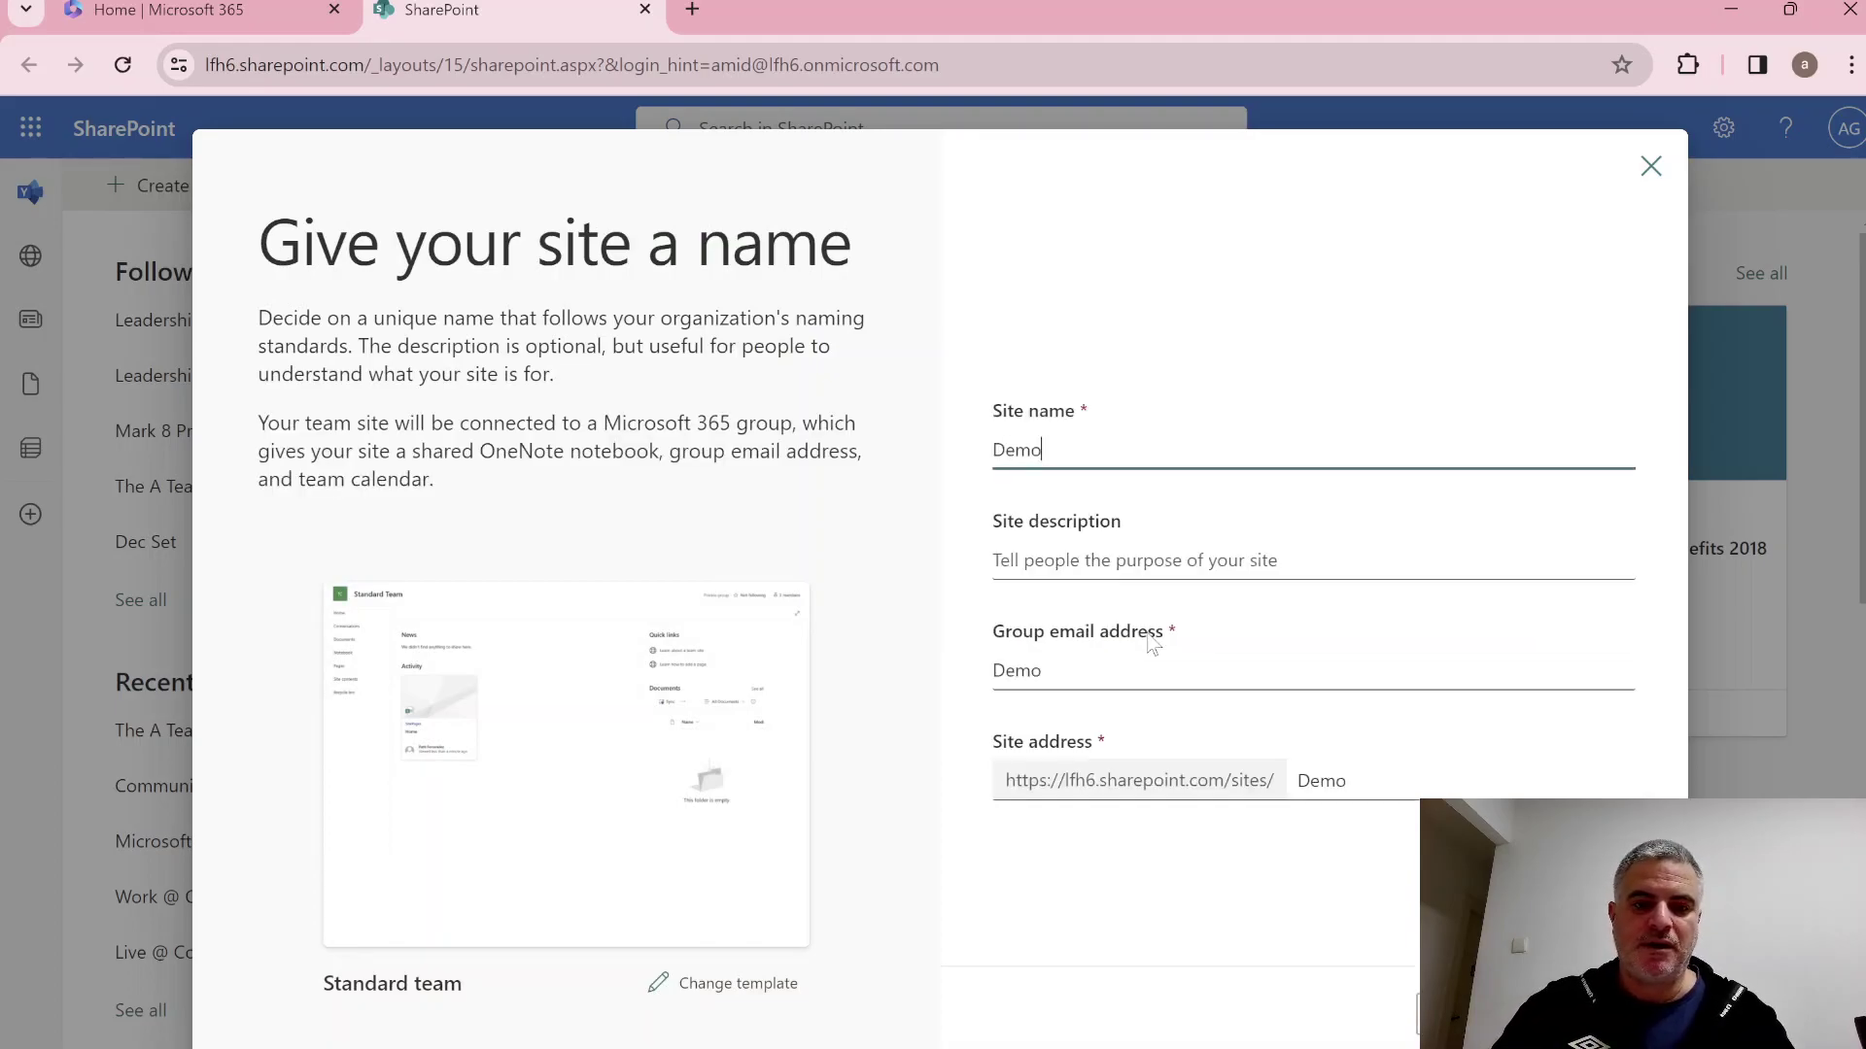
text( IT)
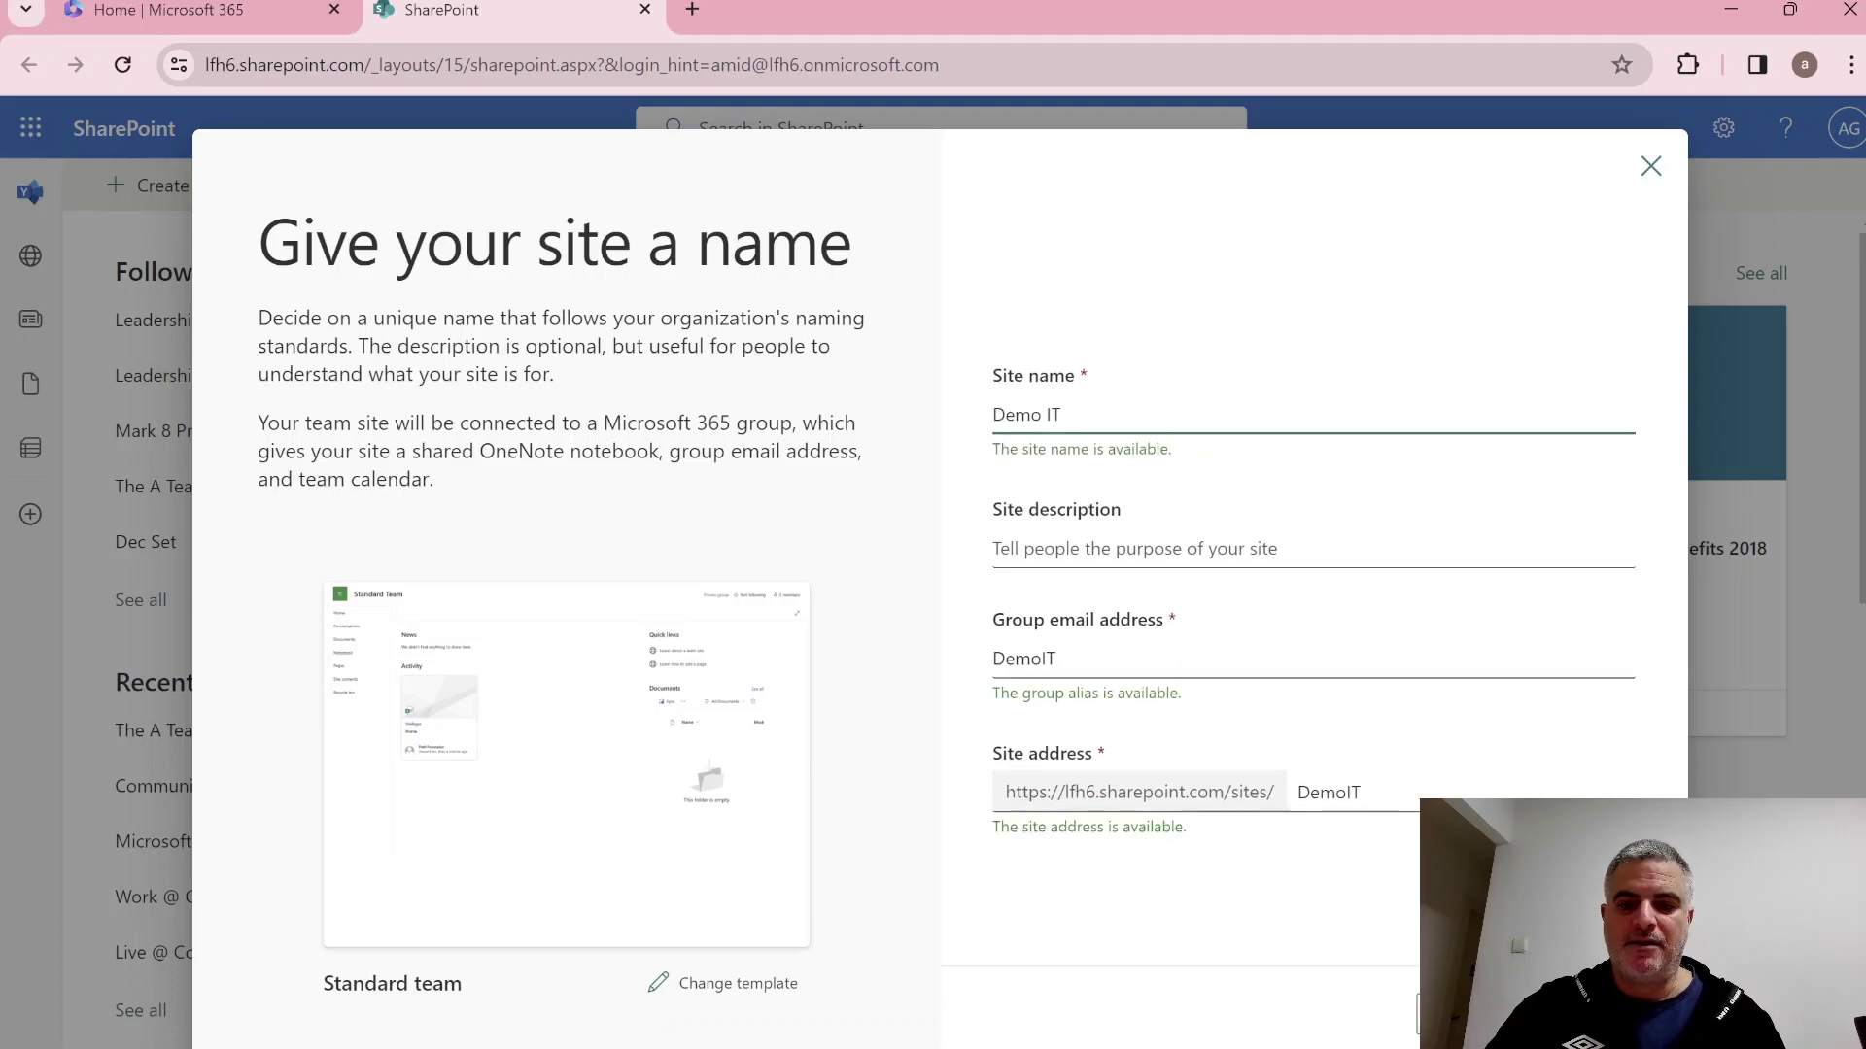
key(Tab)
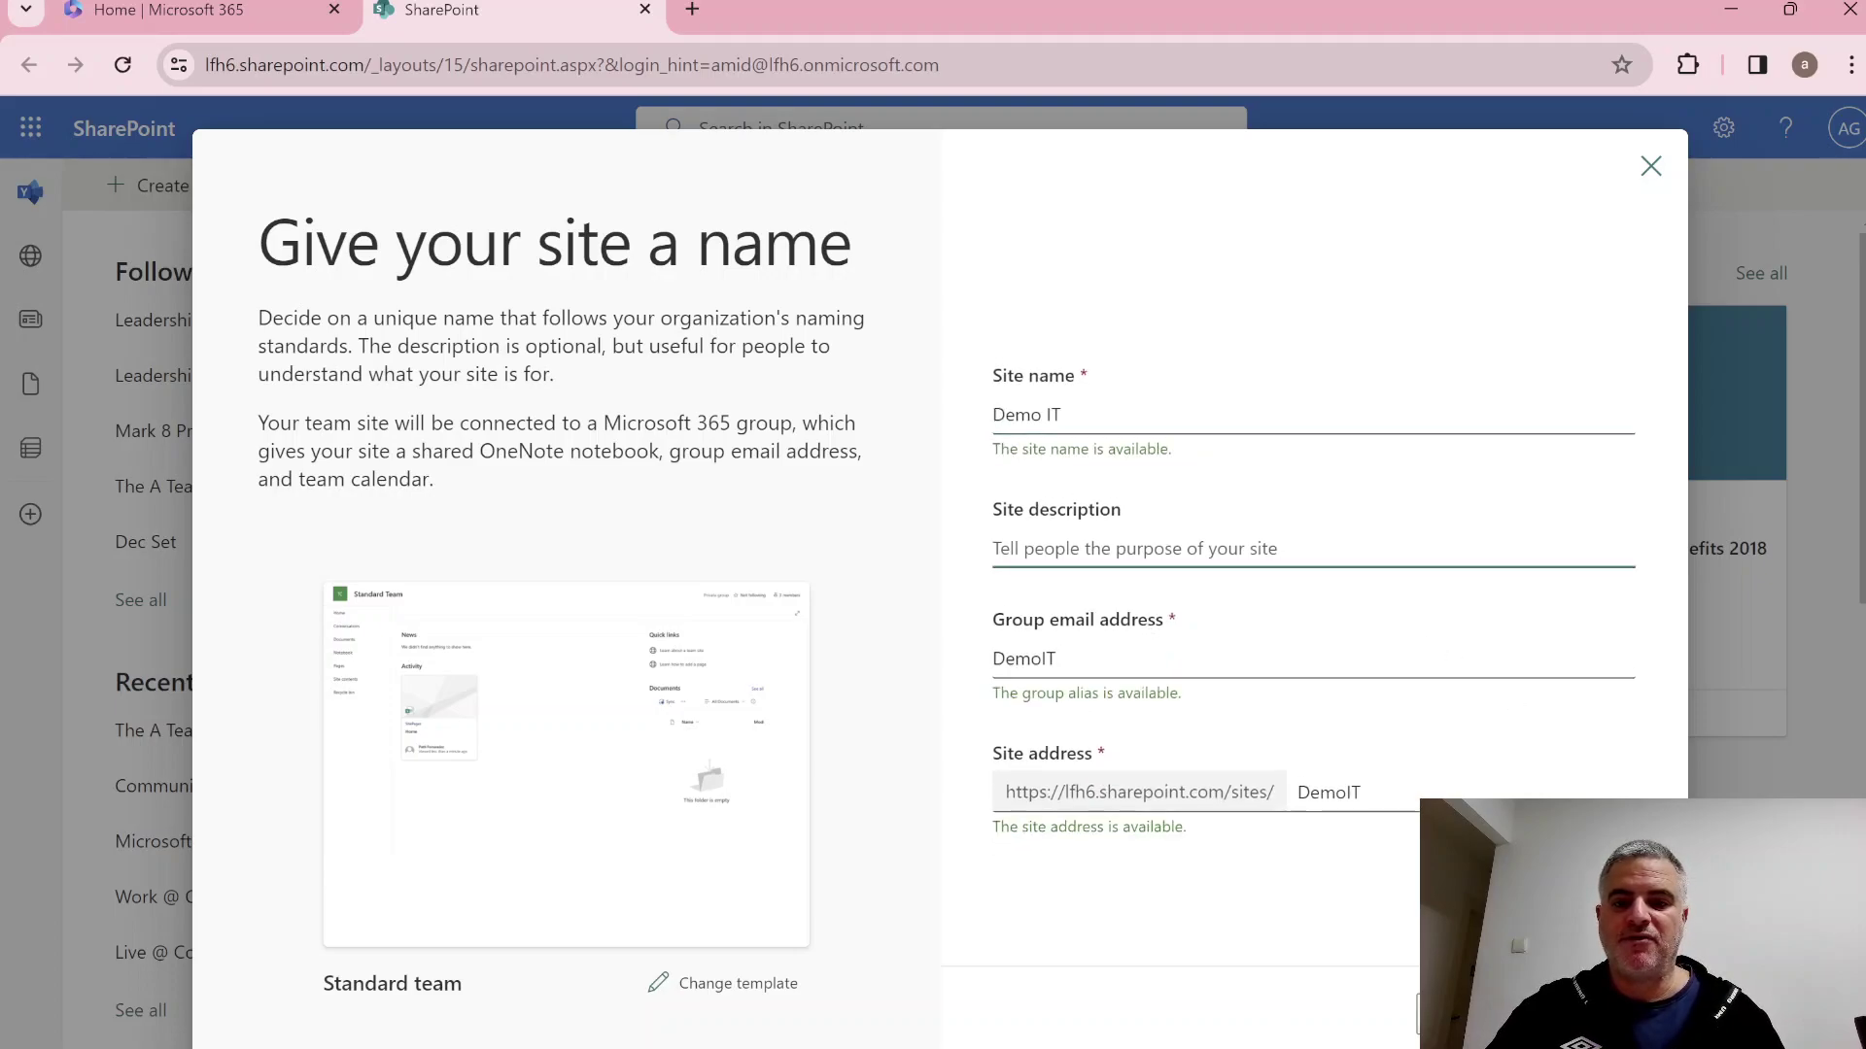
key(Tab)
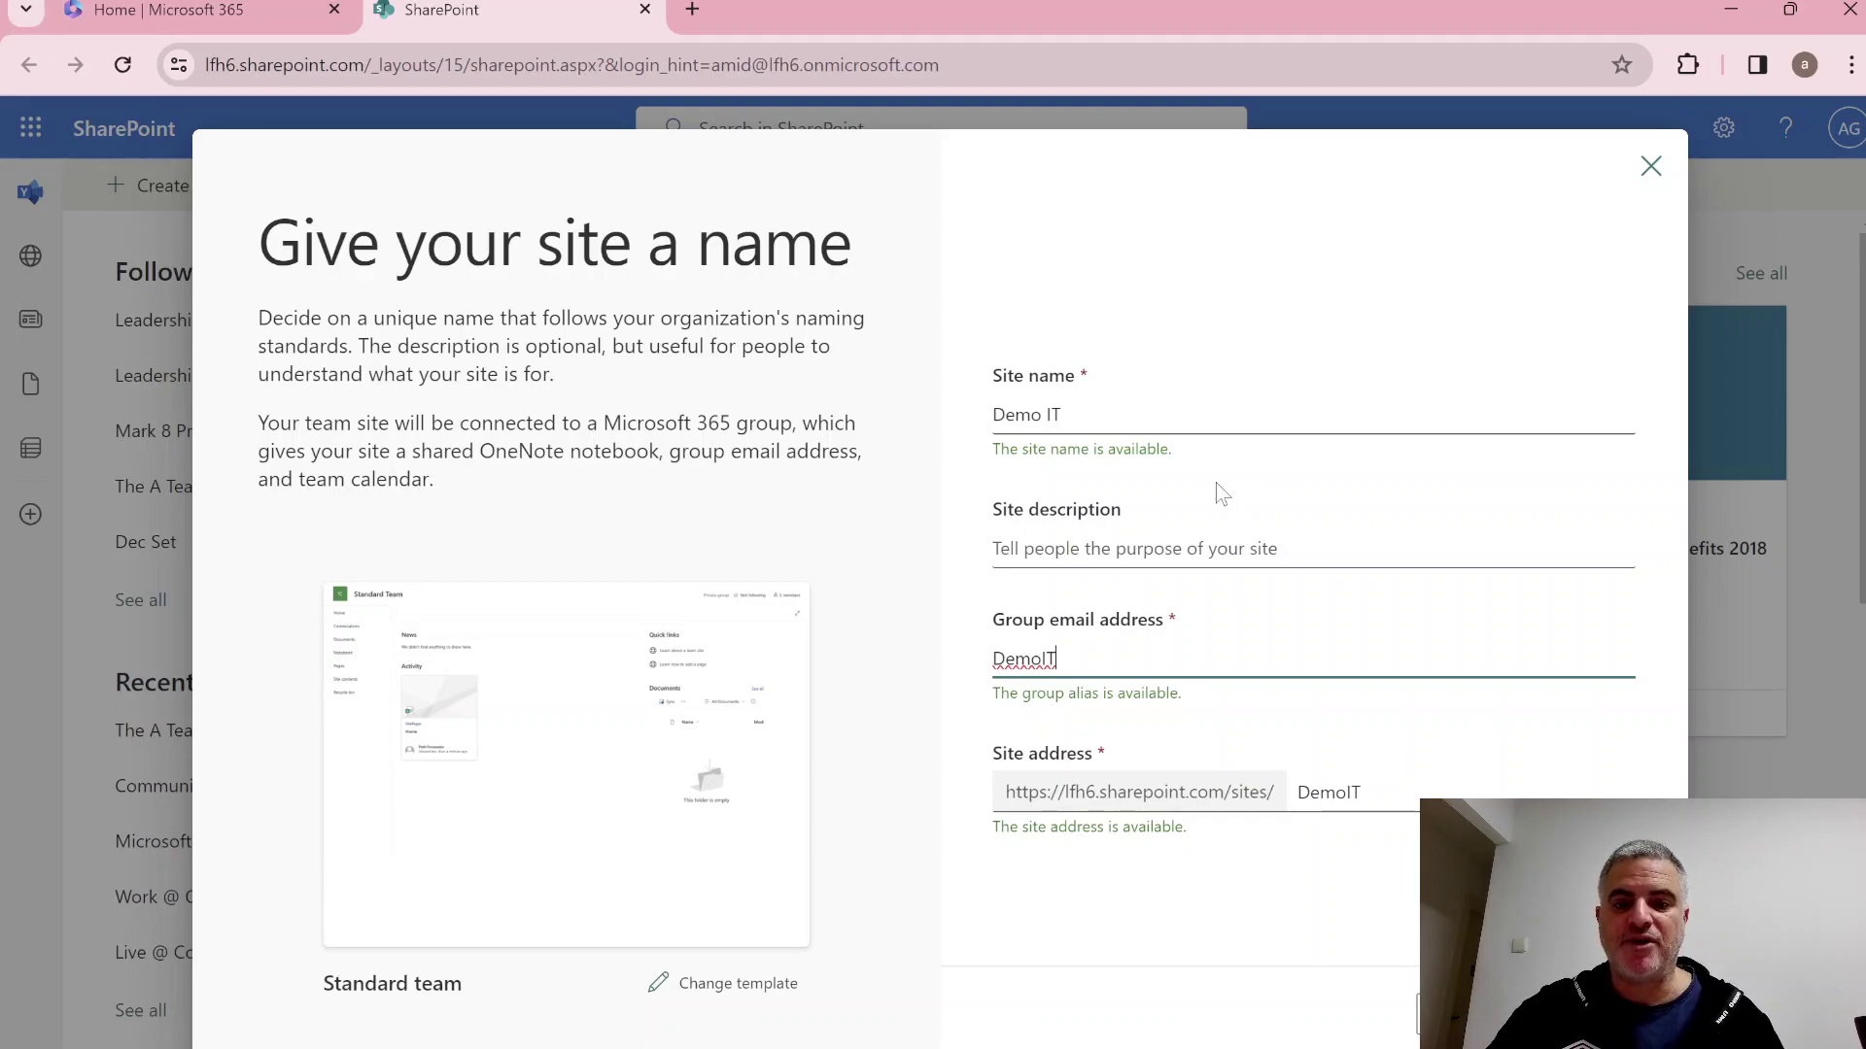
click(1582, 1014)
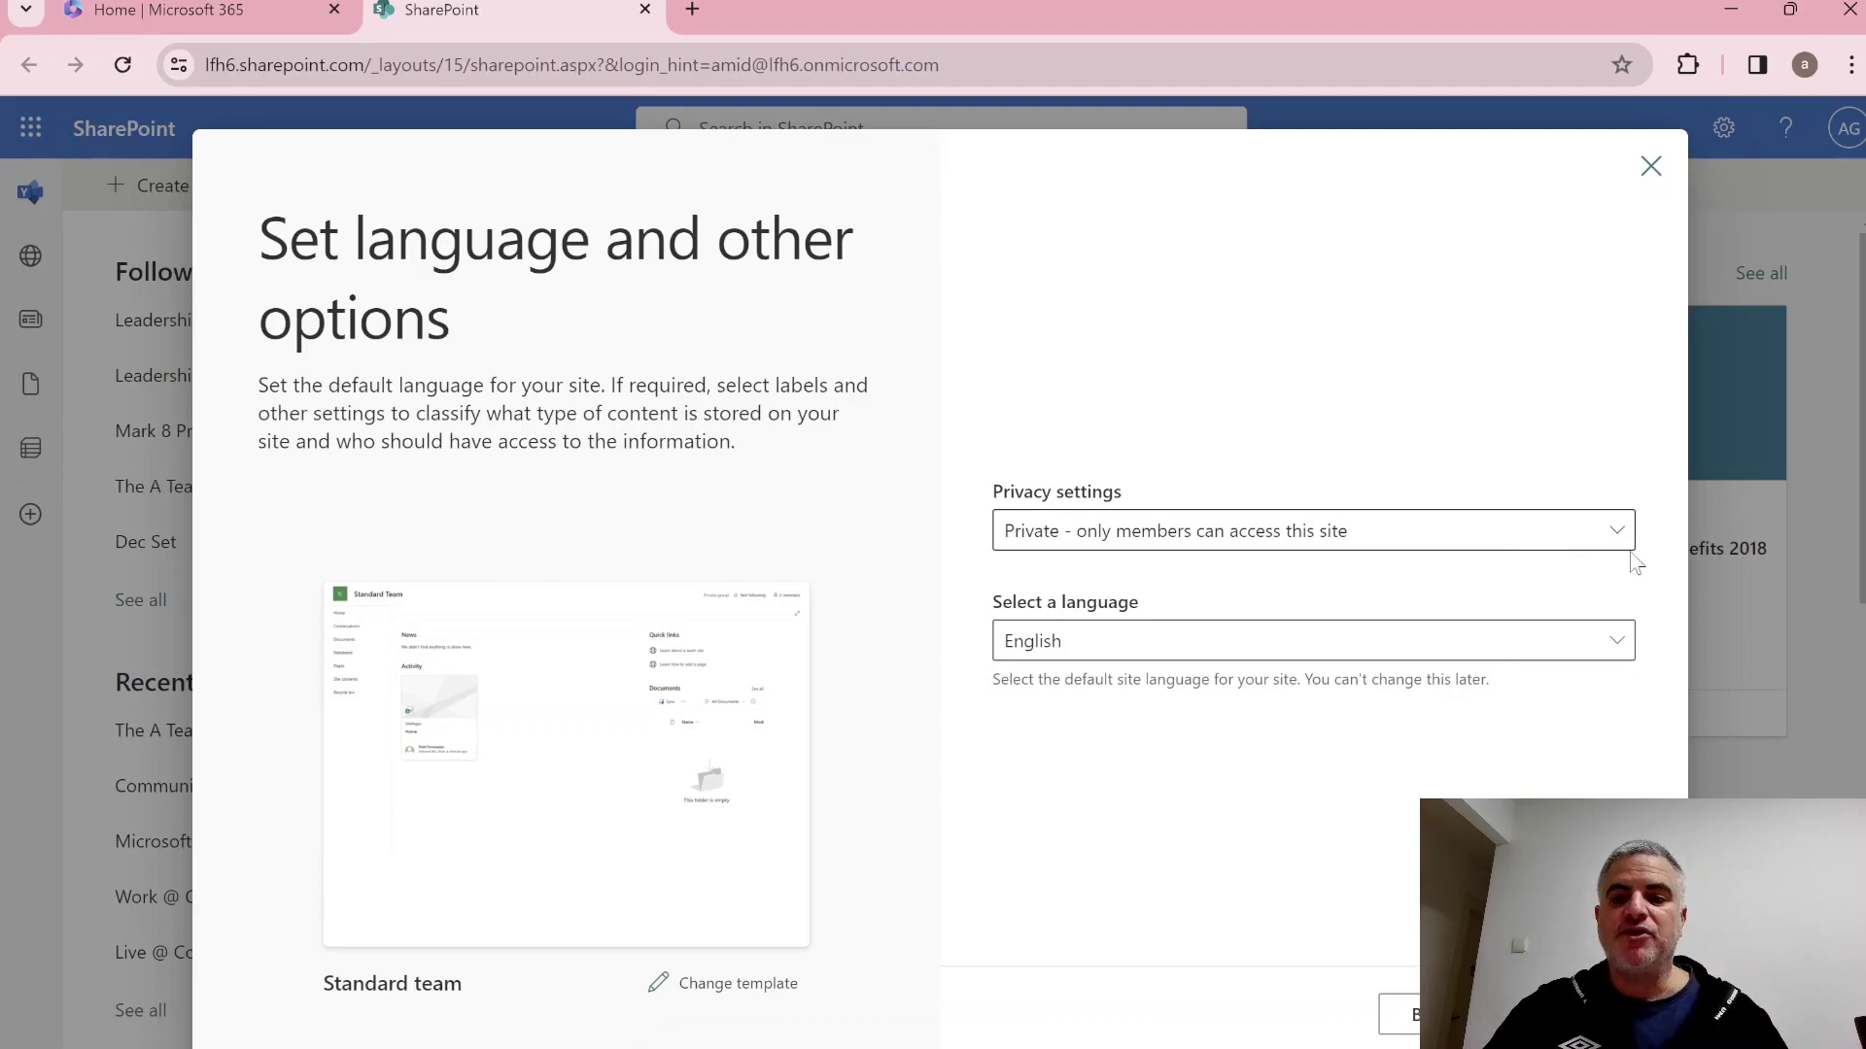
Review the privacy and language choices, keep Private and English, and create the site.
click(1620, 540)
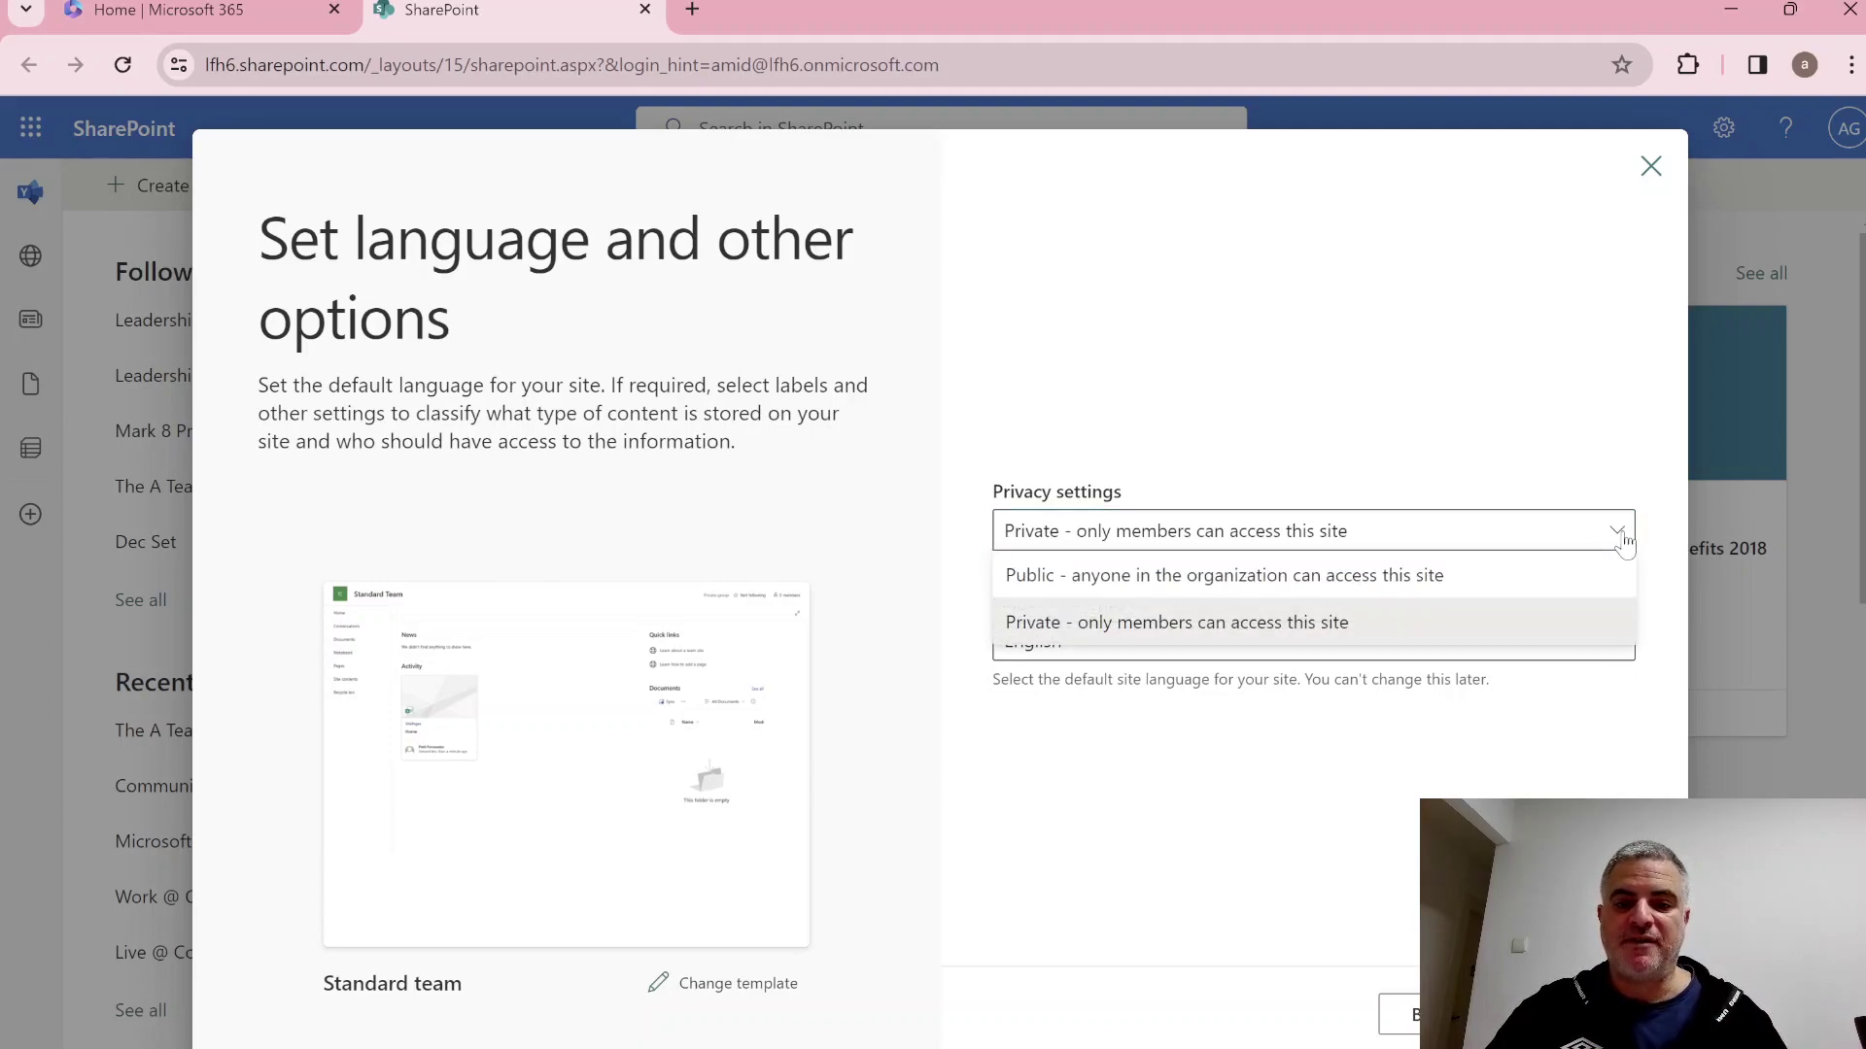
click(1533, 447)
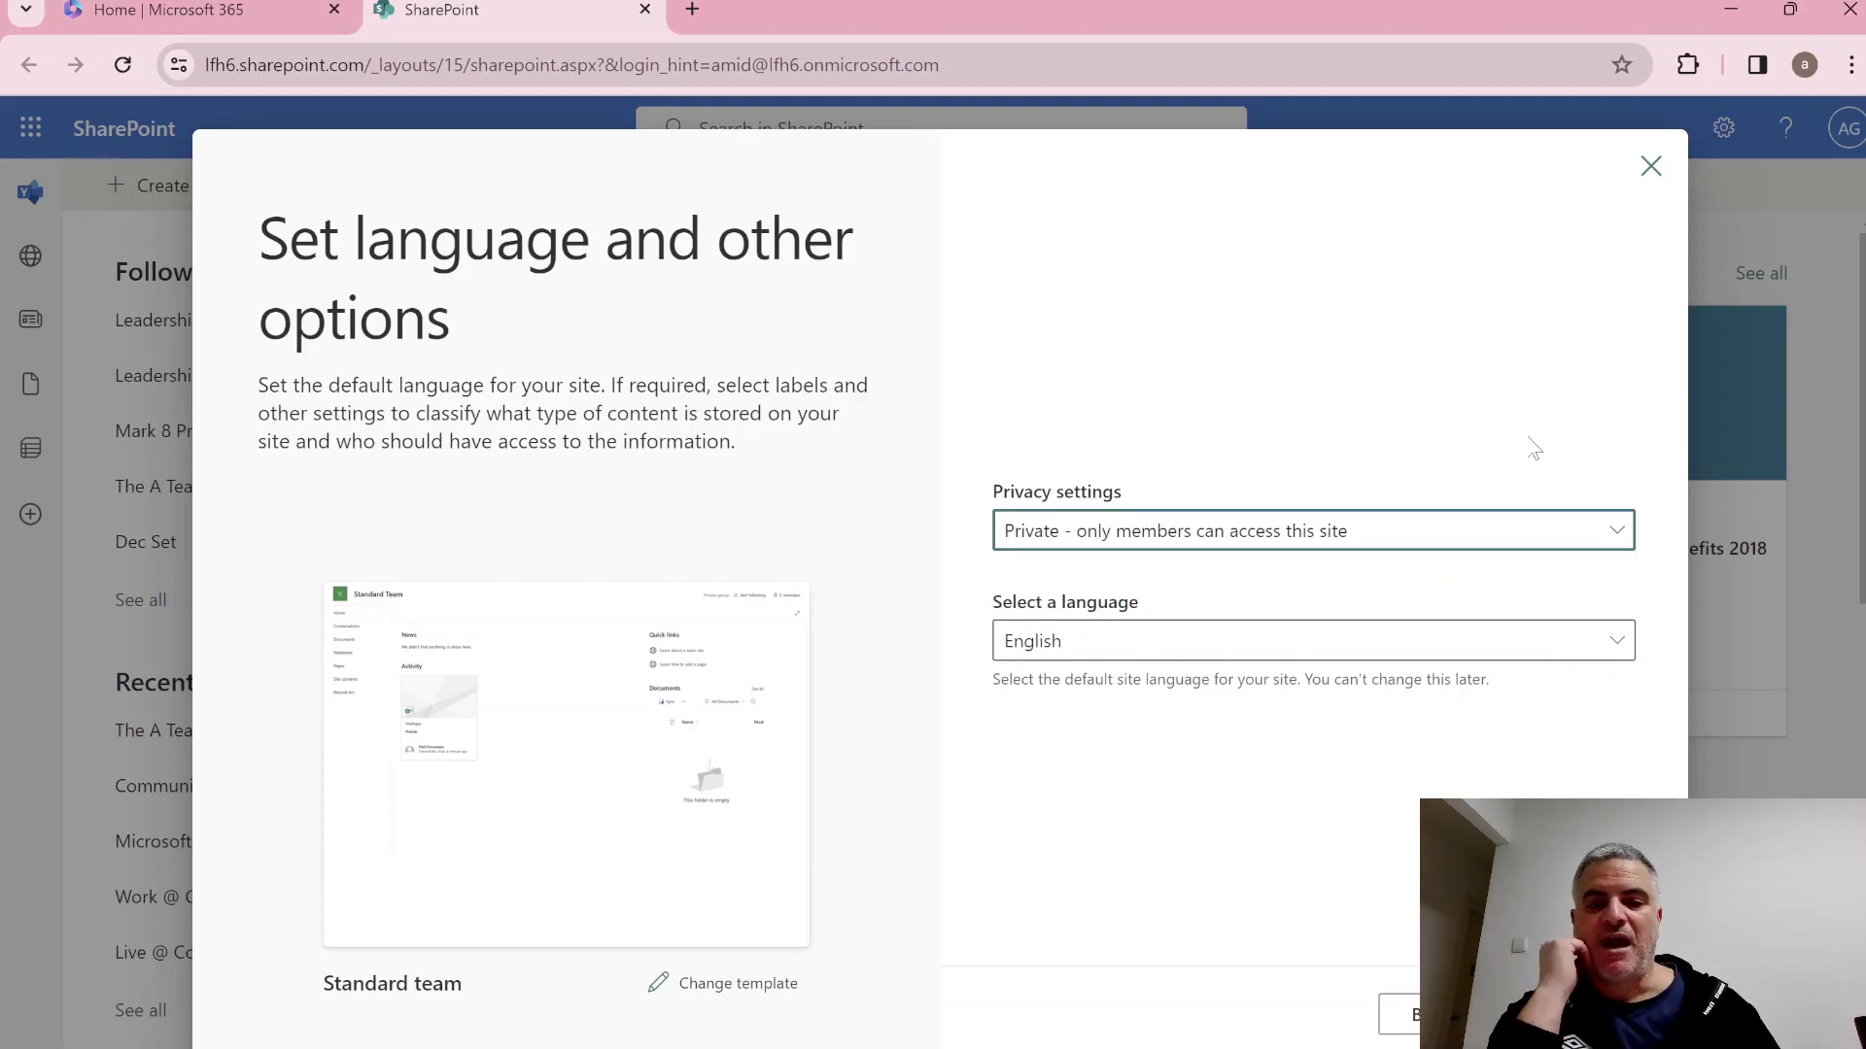
click(1505, 541)
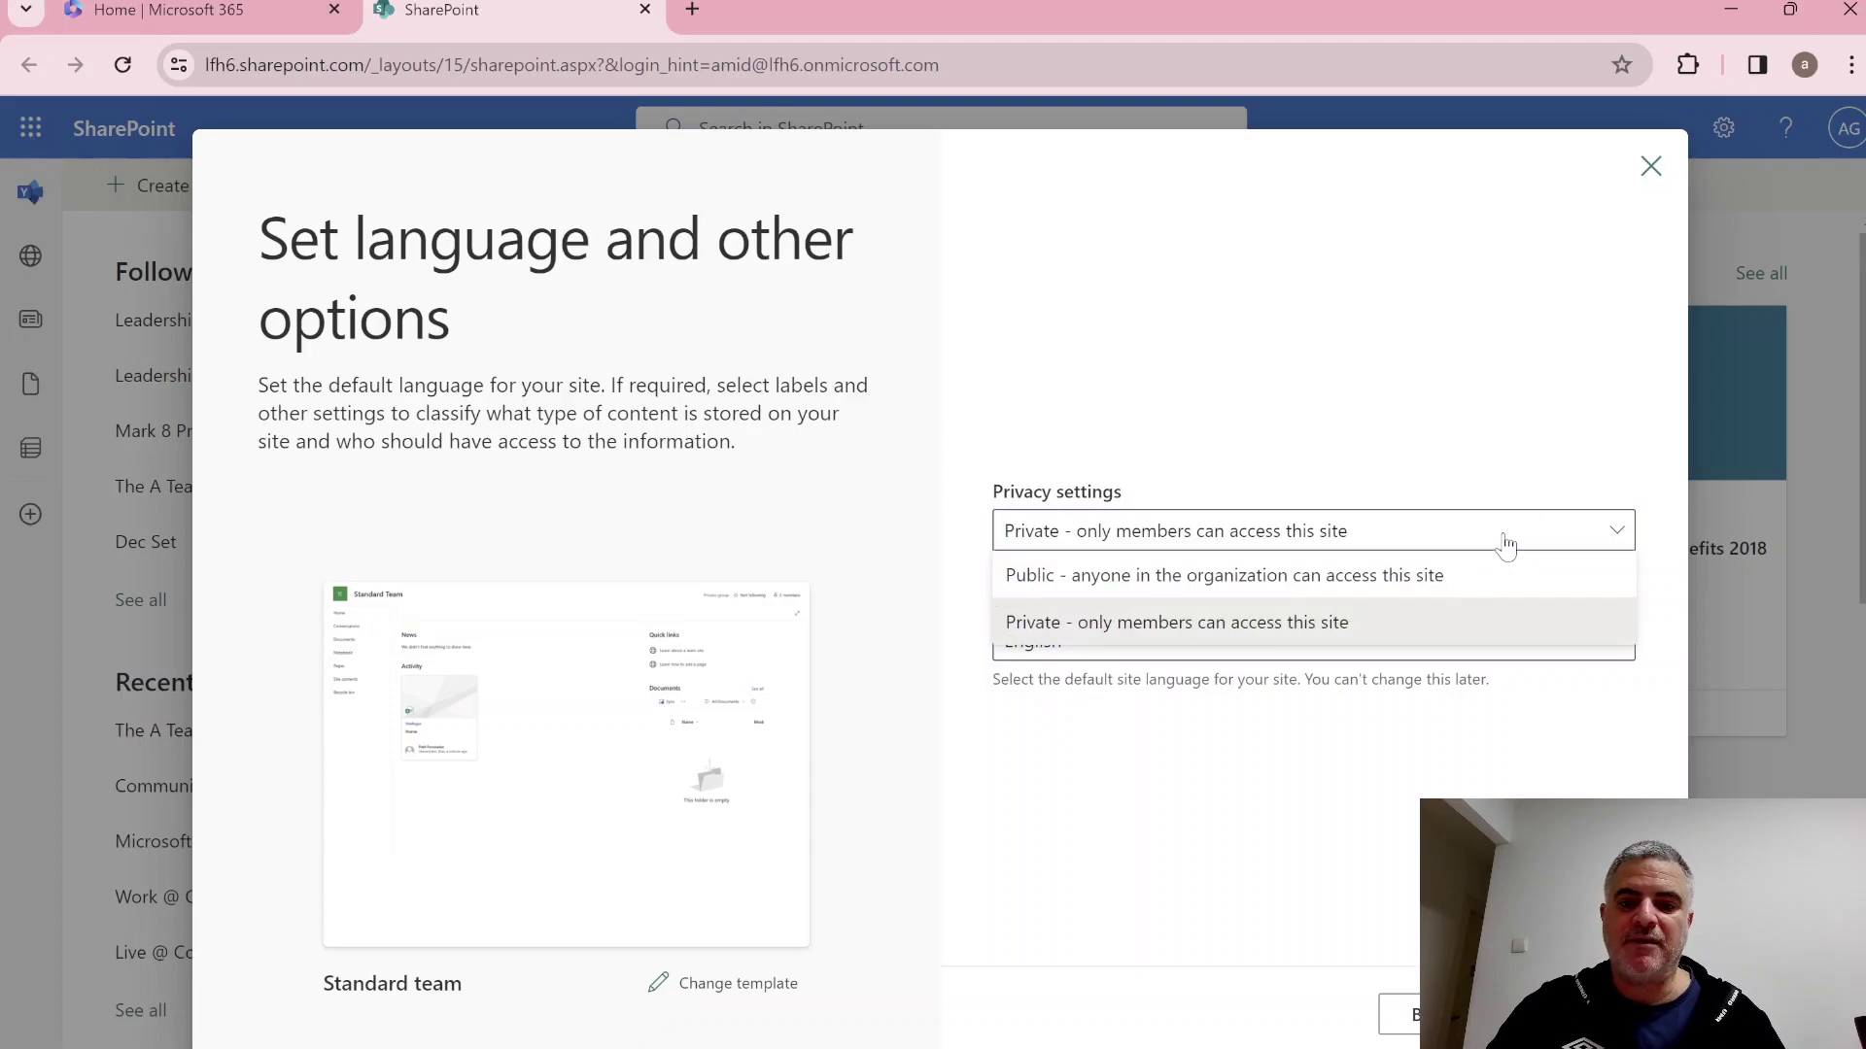
click(1496, 430)
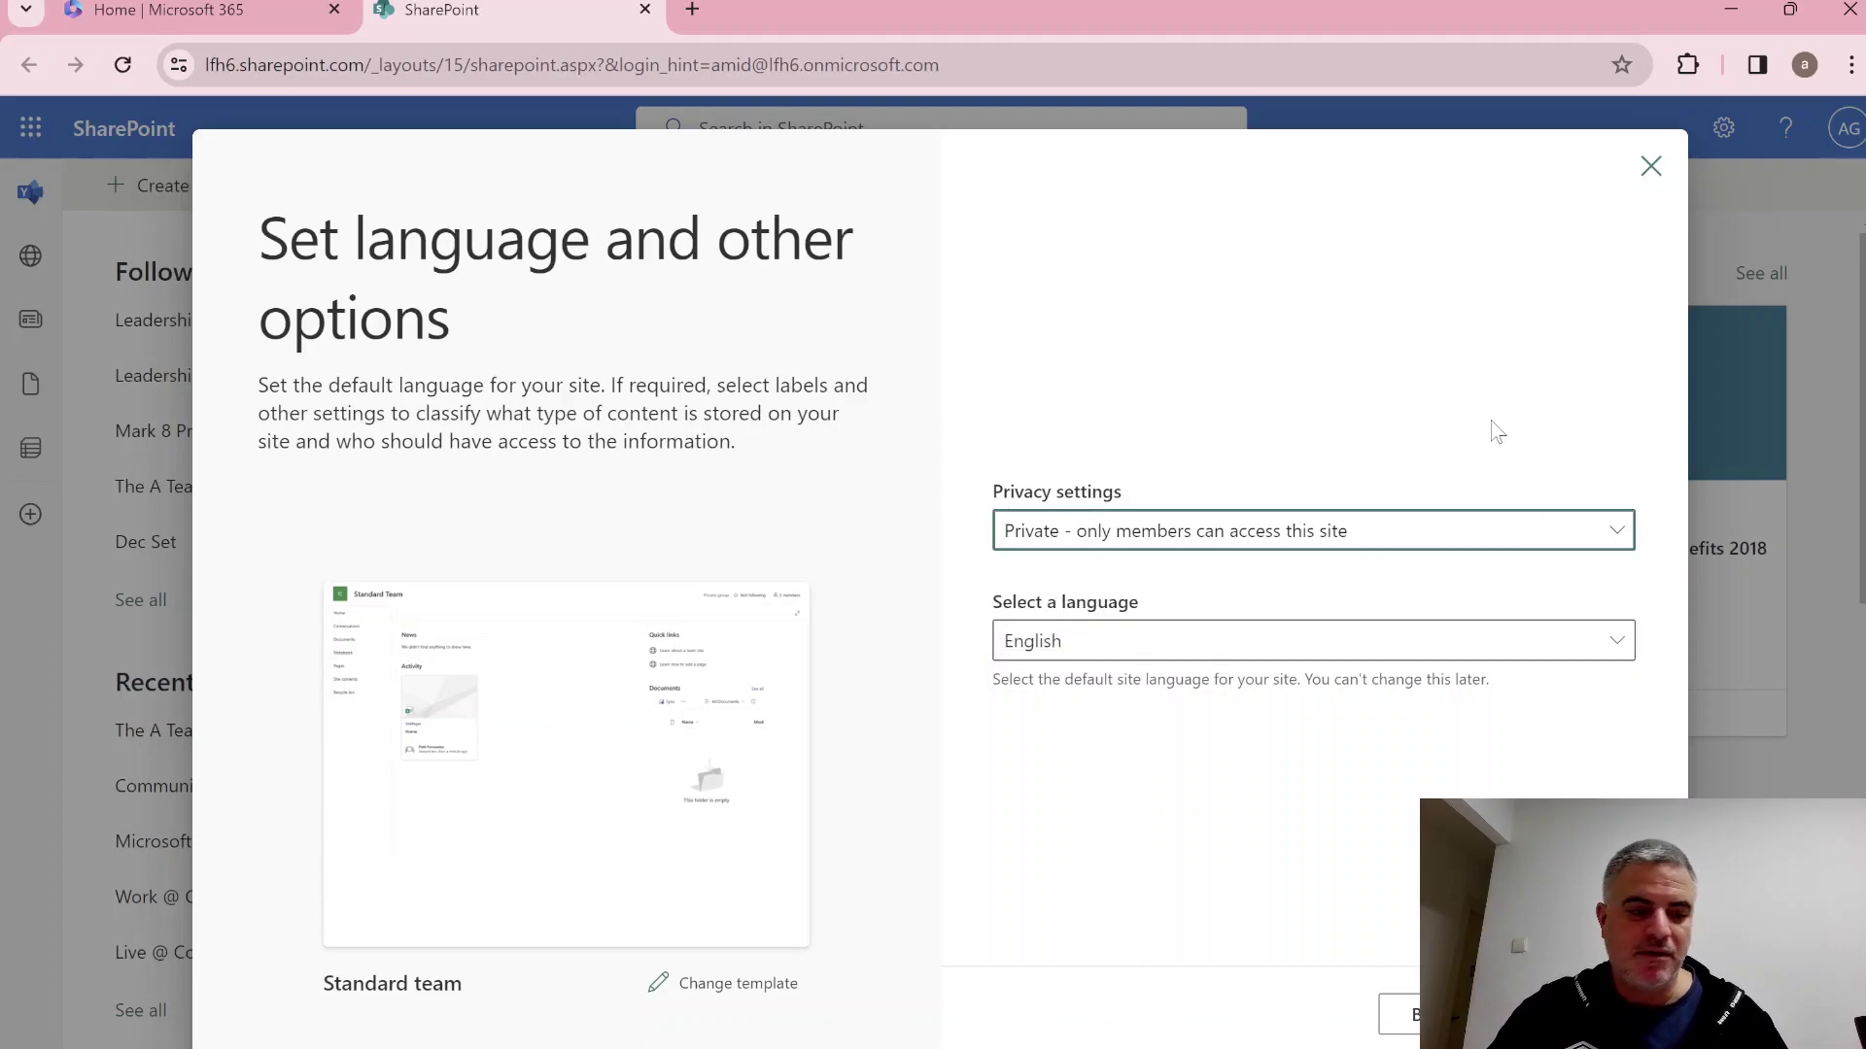
click(1378, 645)
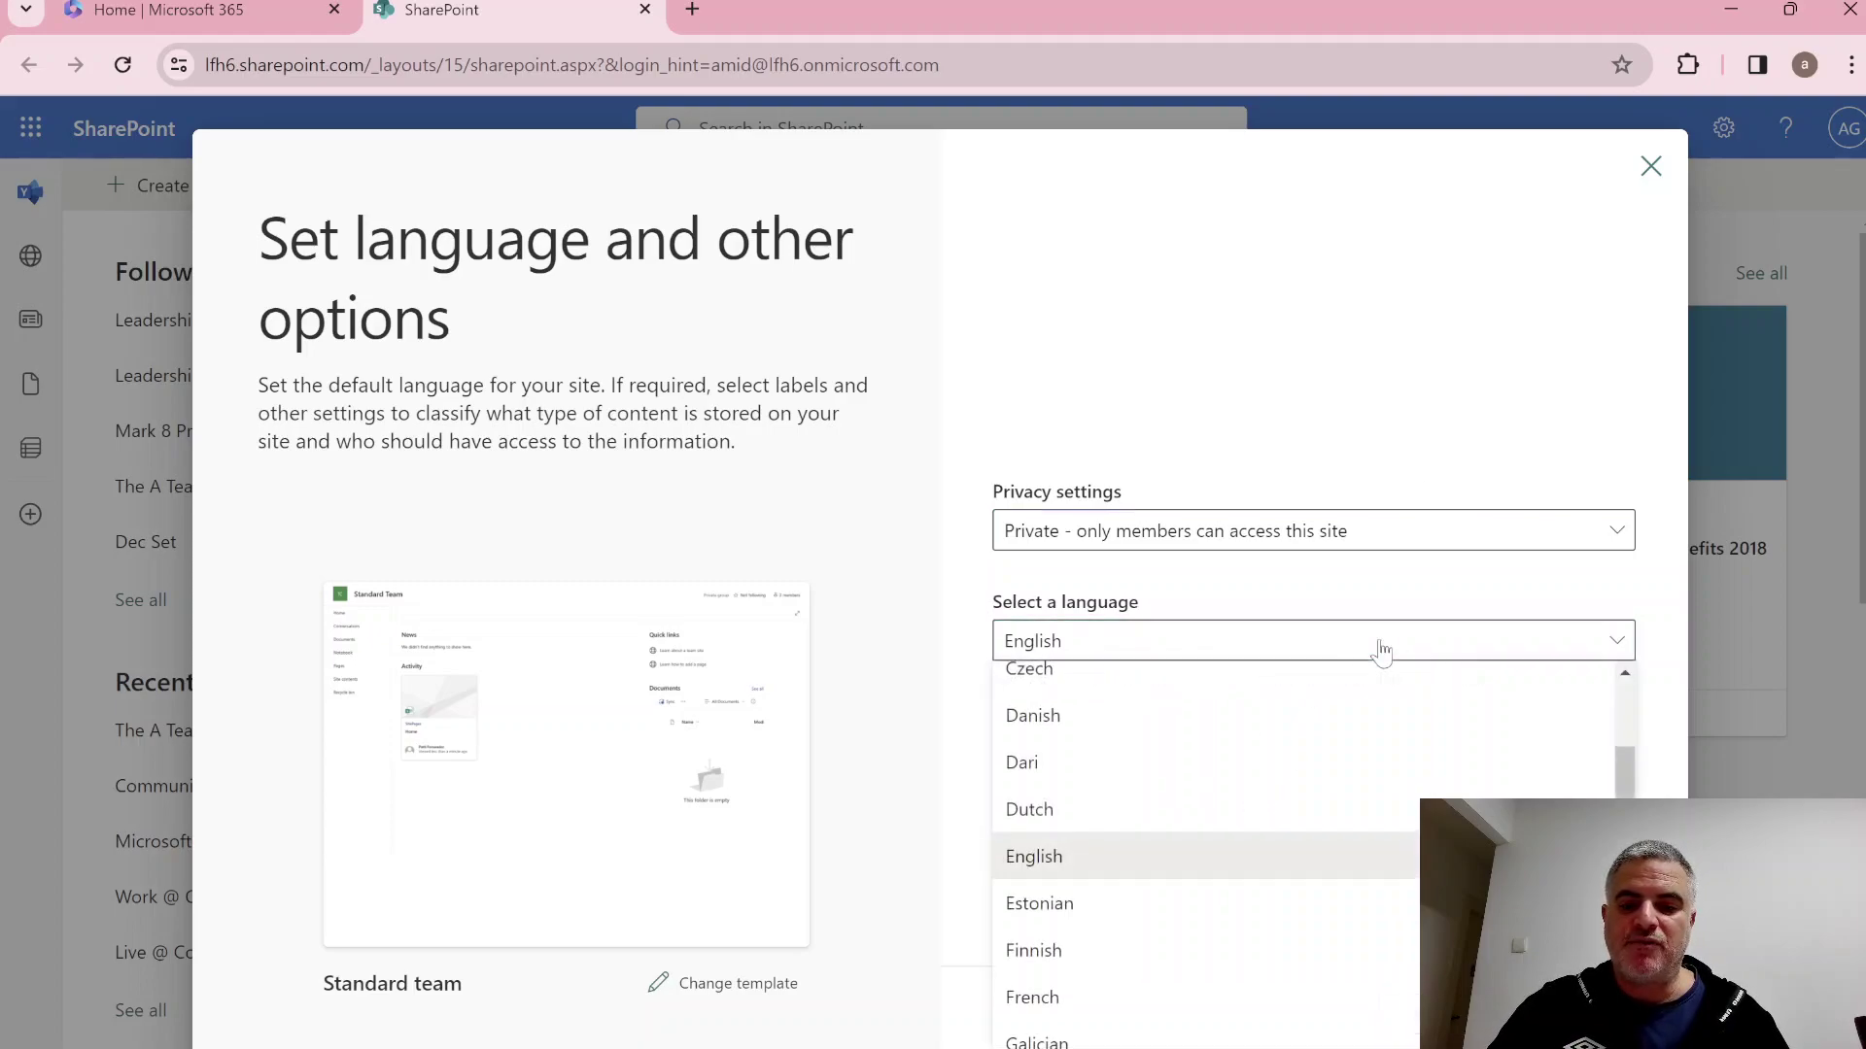
click(1662, 588)
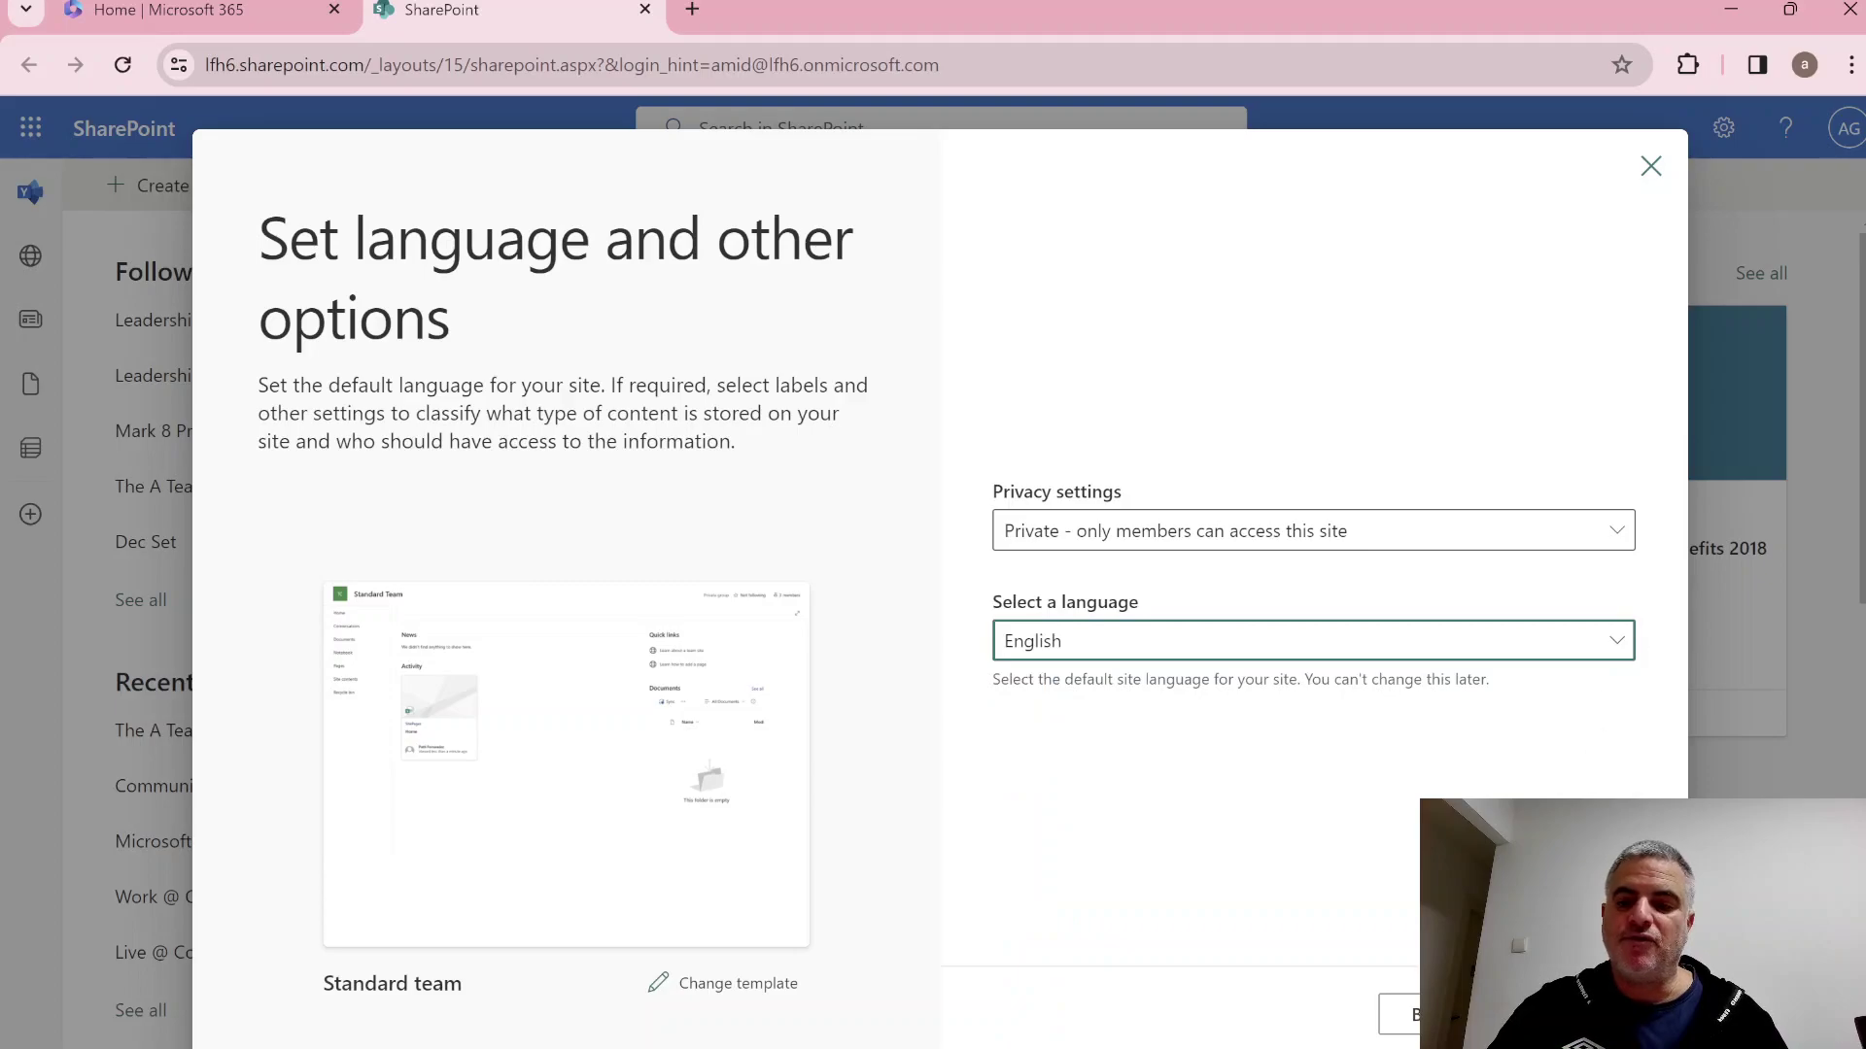
click(1535, 1014)
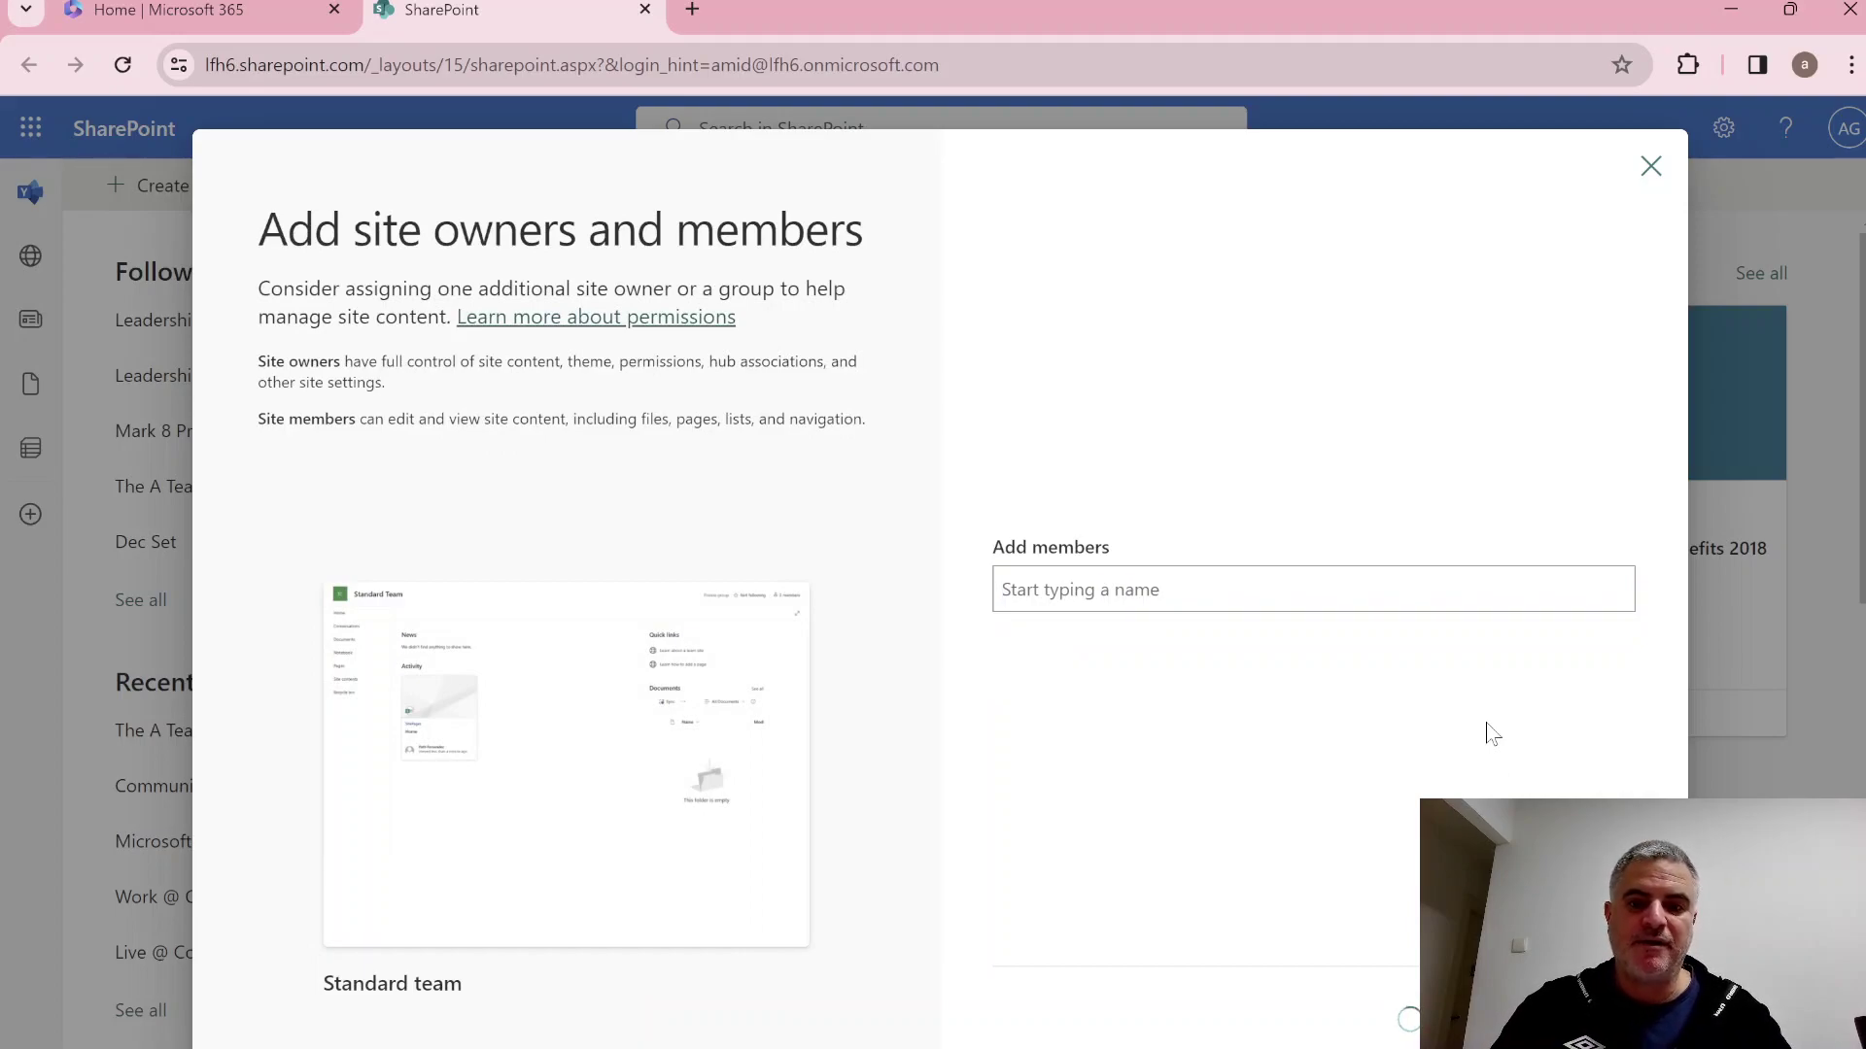
Add a colleague to the site with the Member role and finish the site setup.
text(alex)
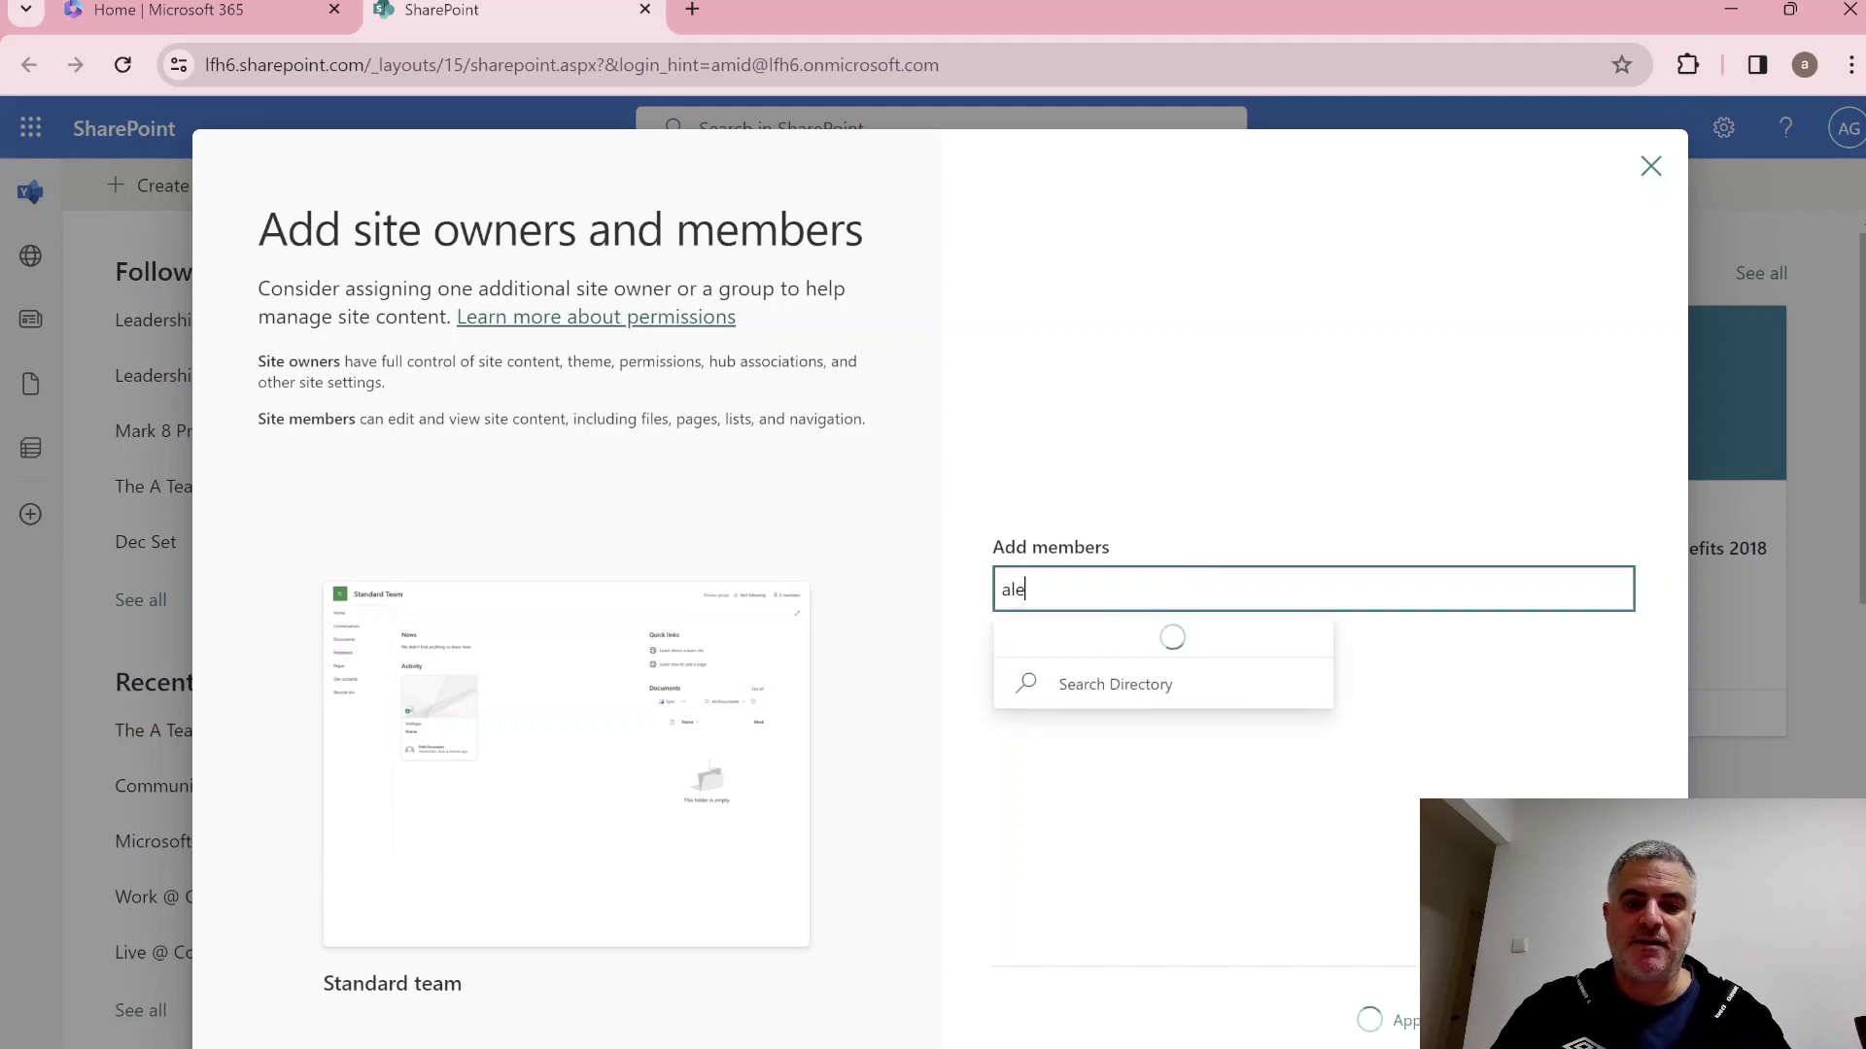
click(1211, 646)
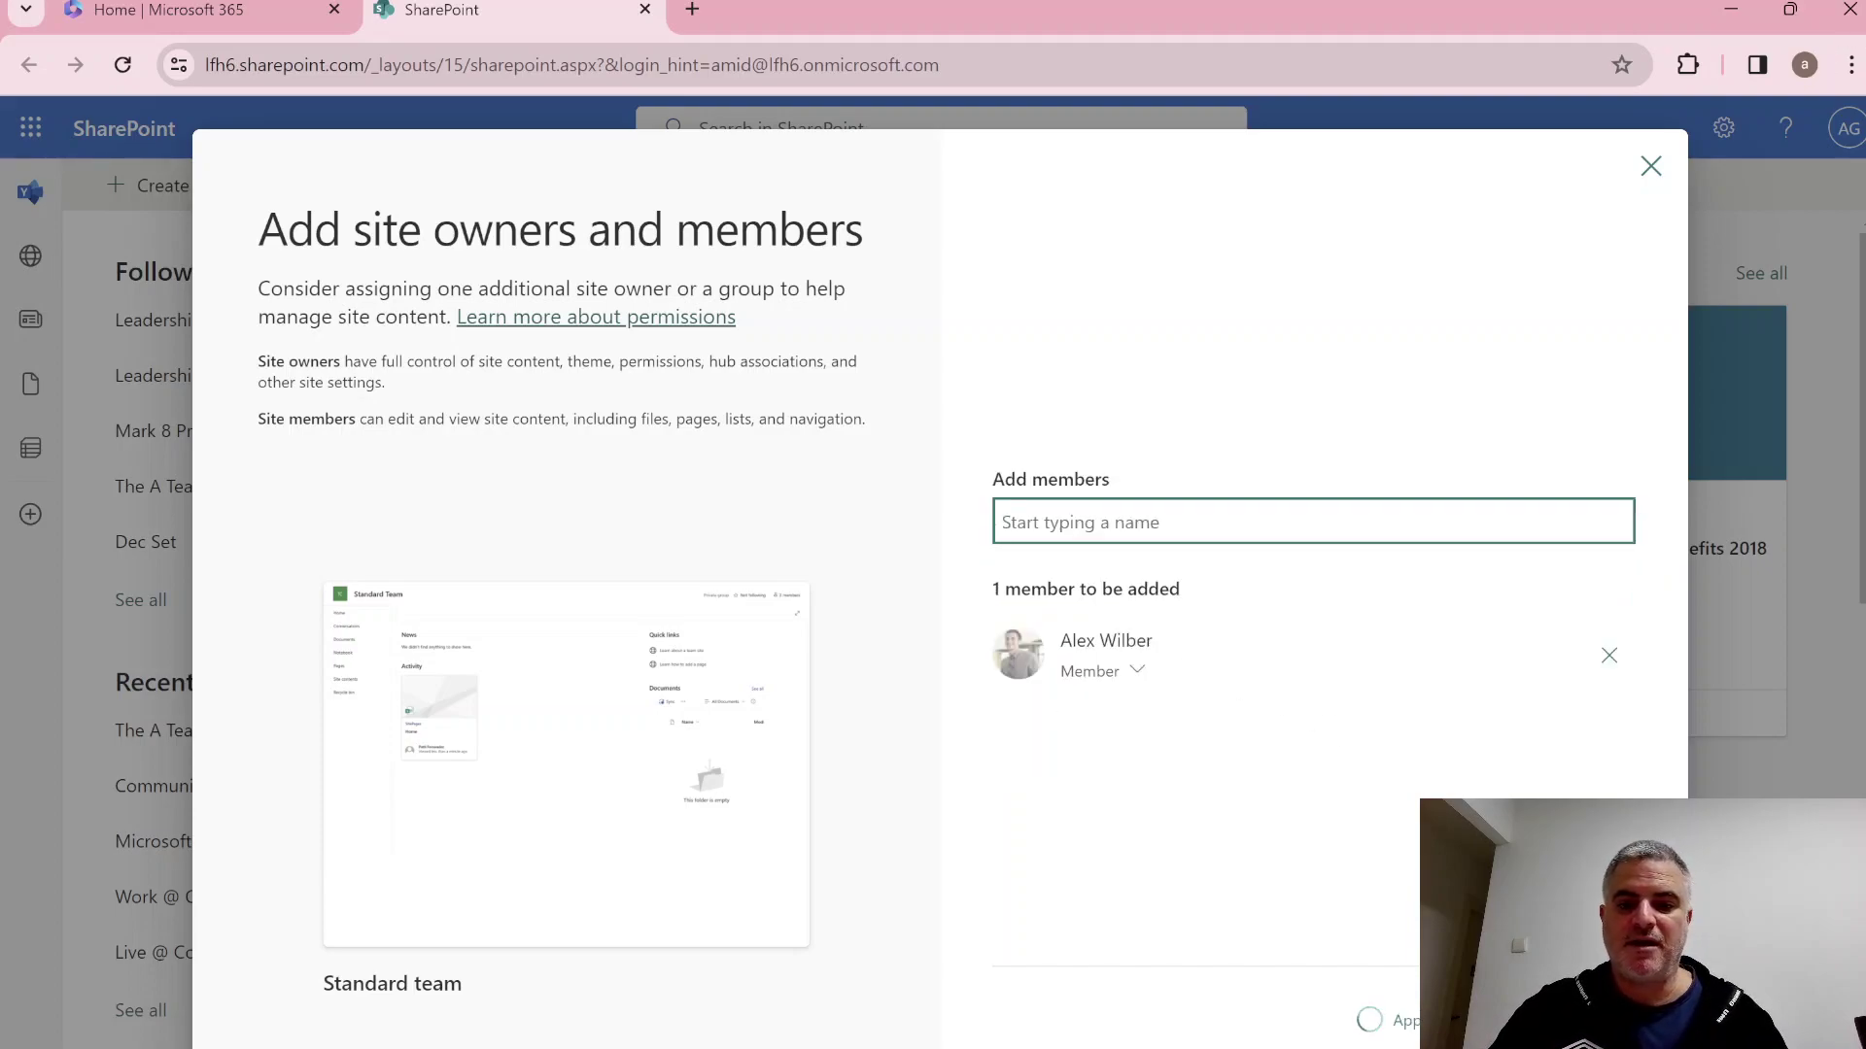
click(1129, 680)
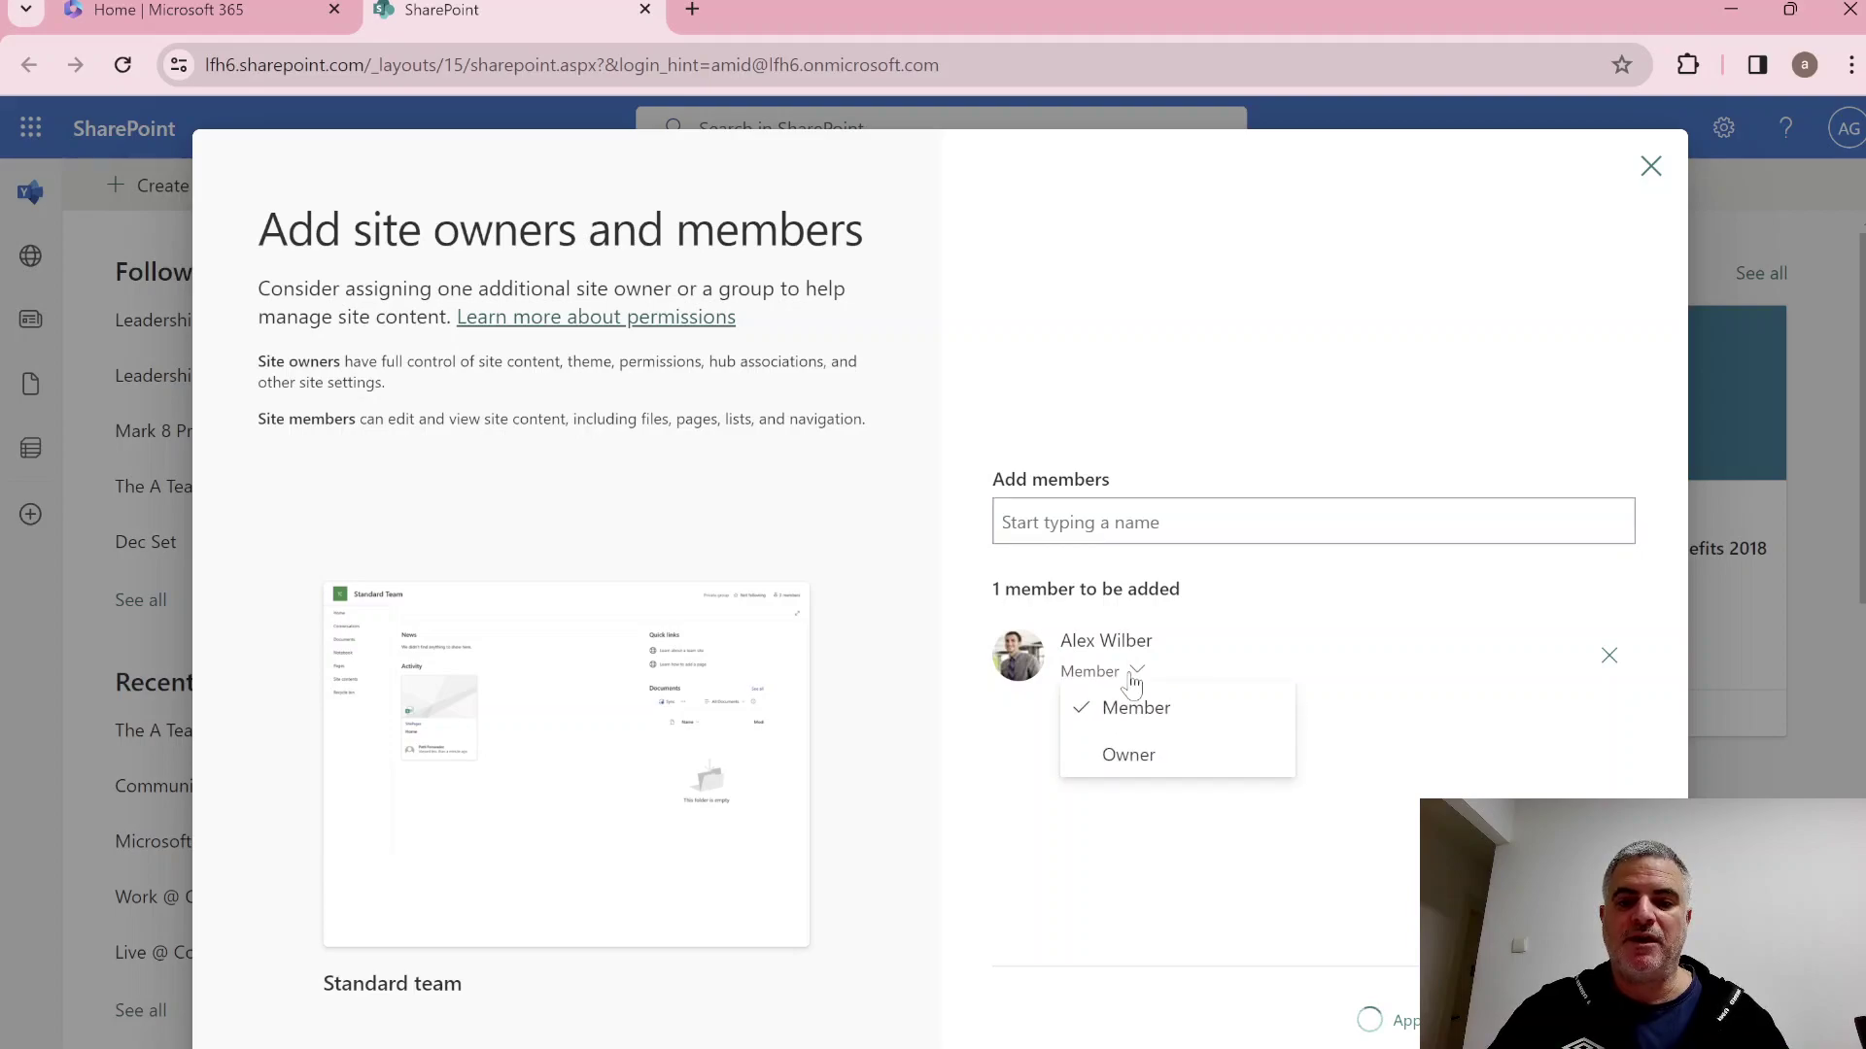
click(1030, 882)
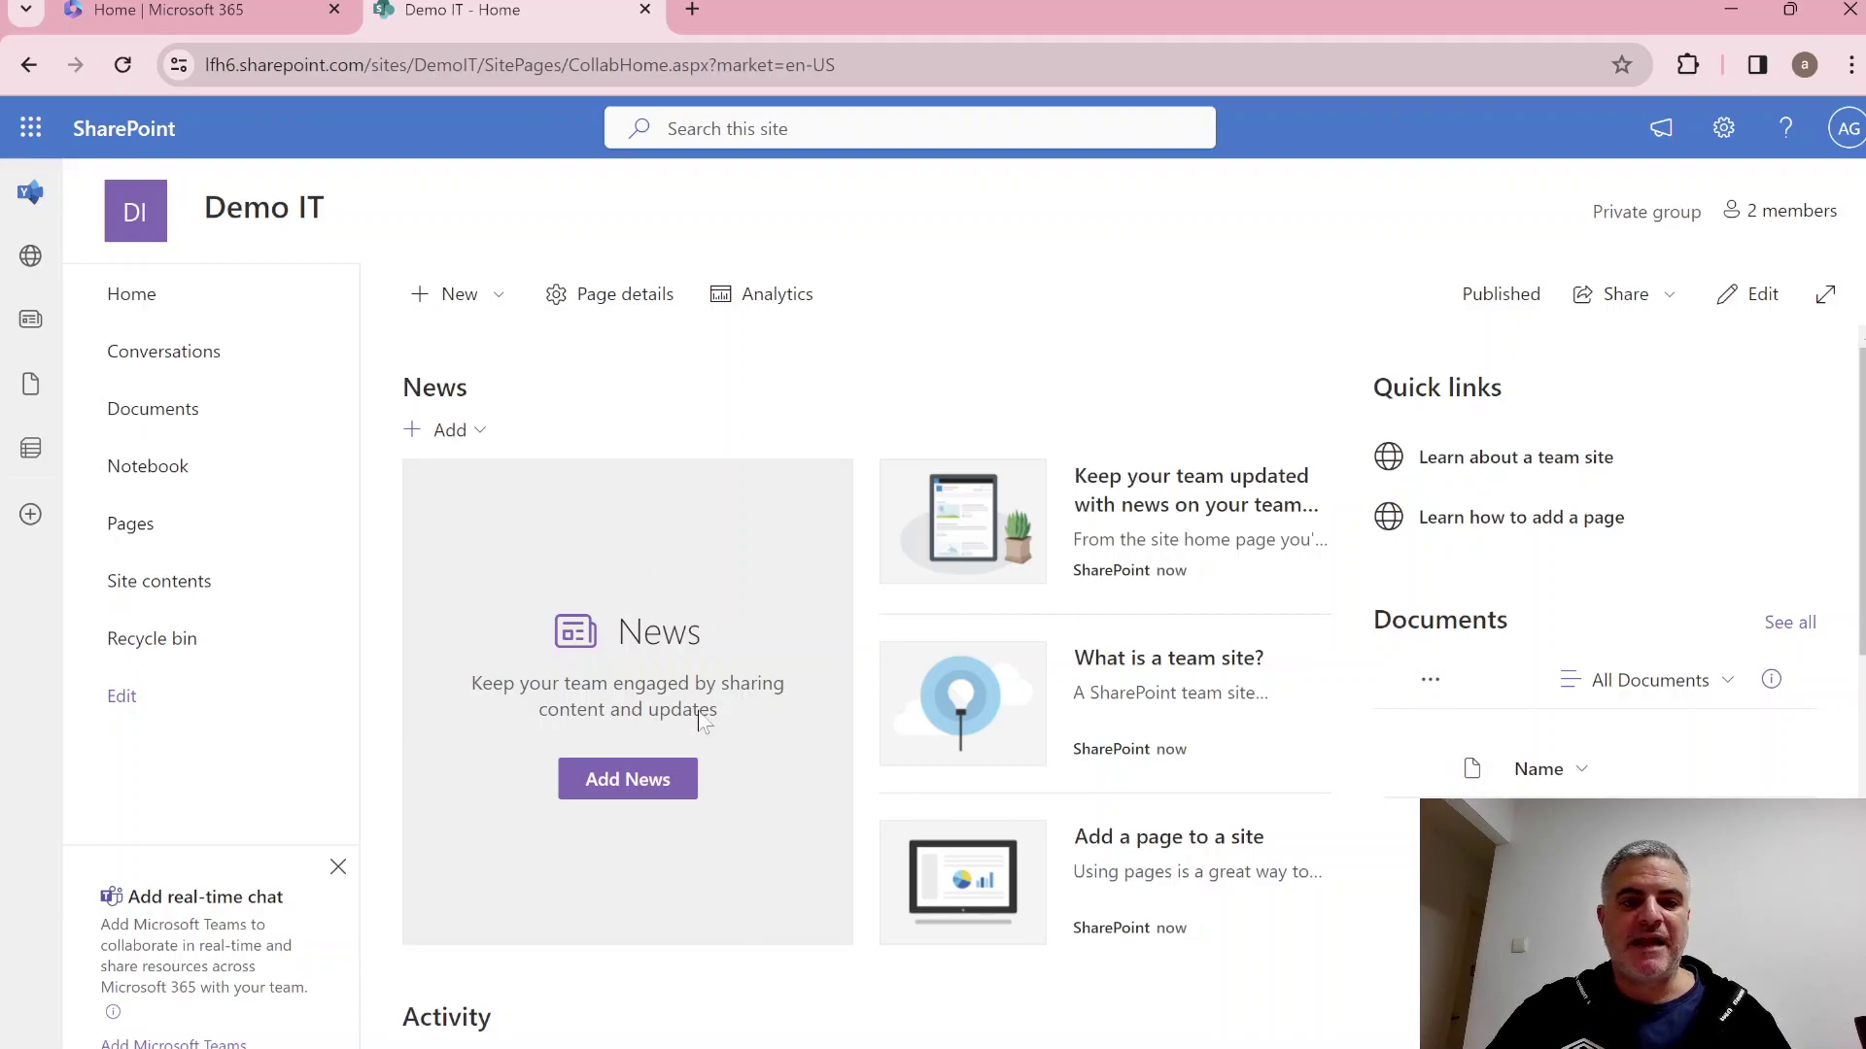
Open the Demo IT site's Documents library and close the Next steps pane.
mouse_move(1862, 447)
mouse_down()
mouse_move(1862, 735)
mouse_move(1862, 428)
mouse_up()
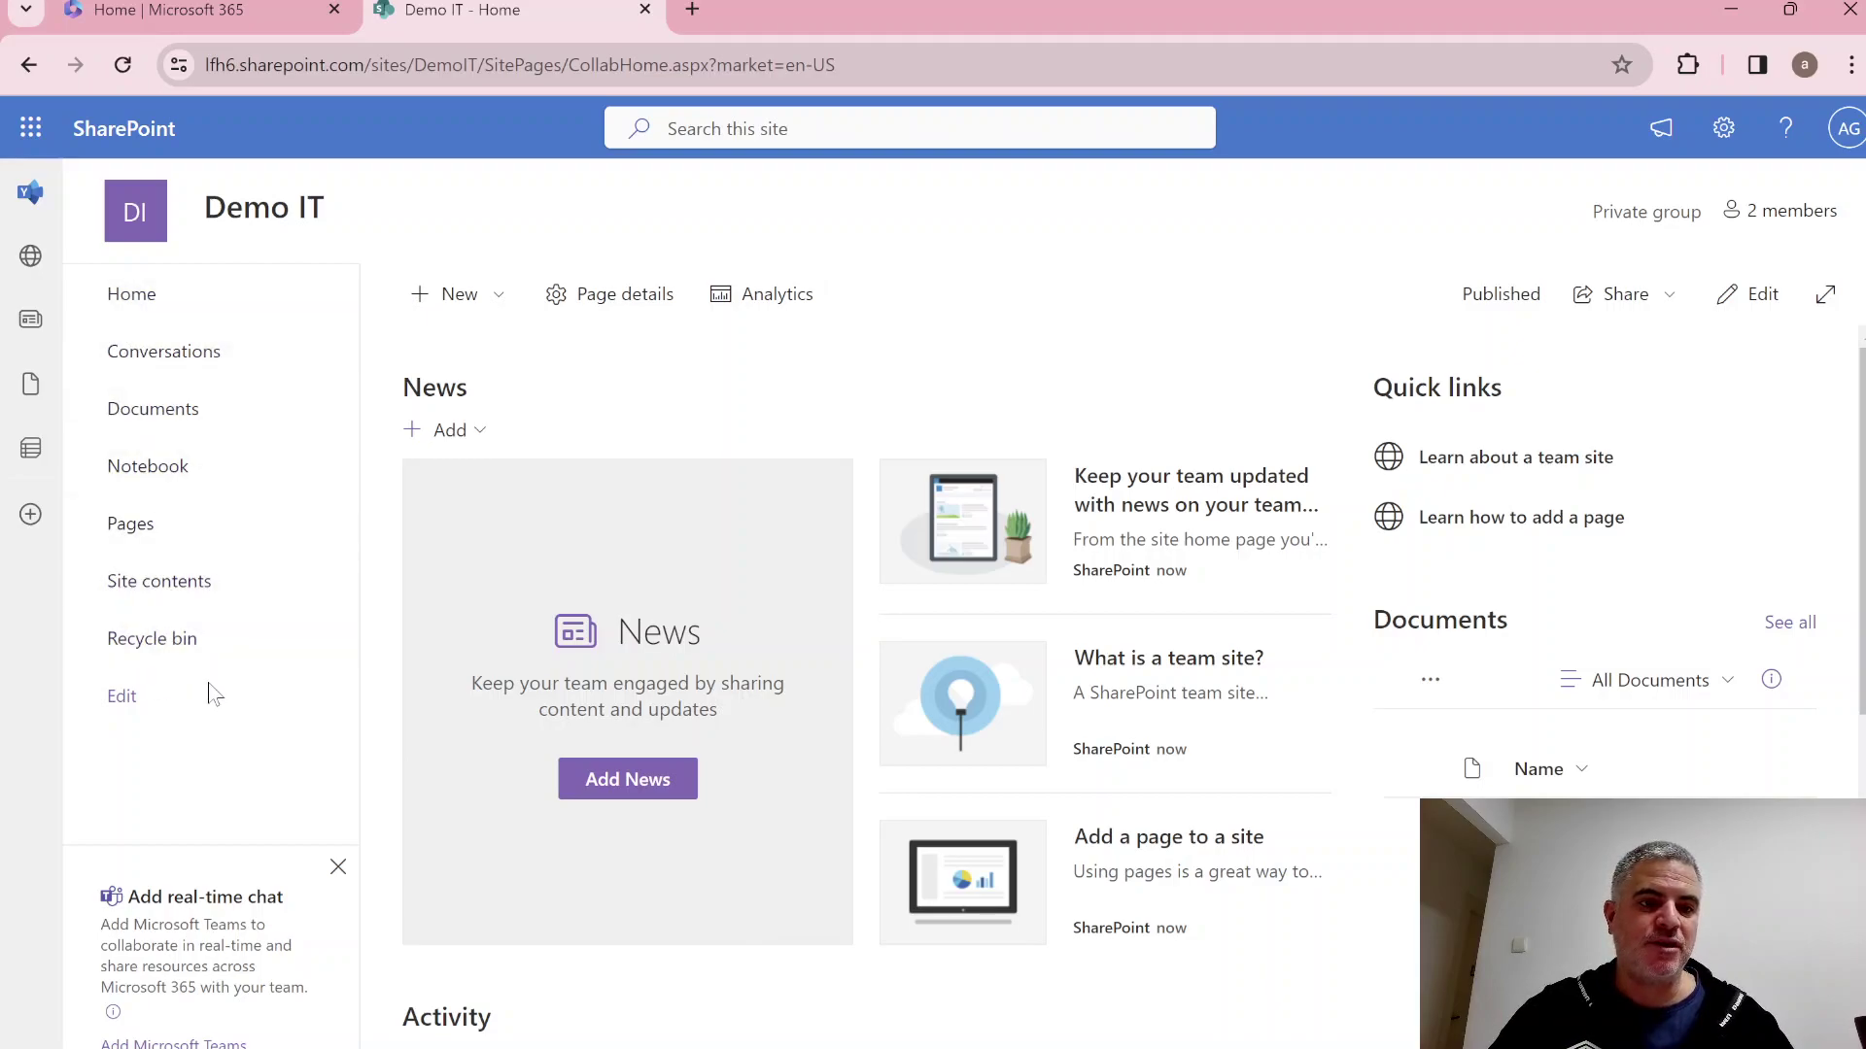
click(183, 410)
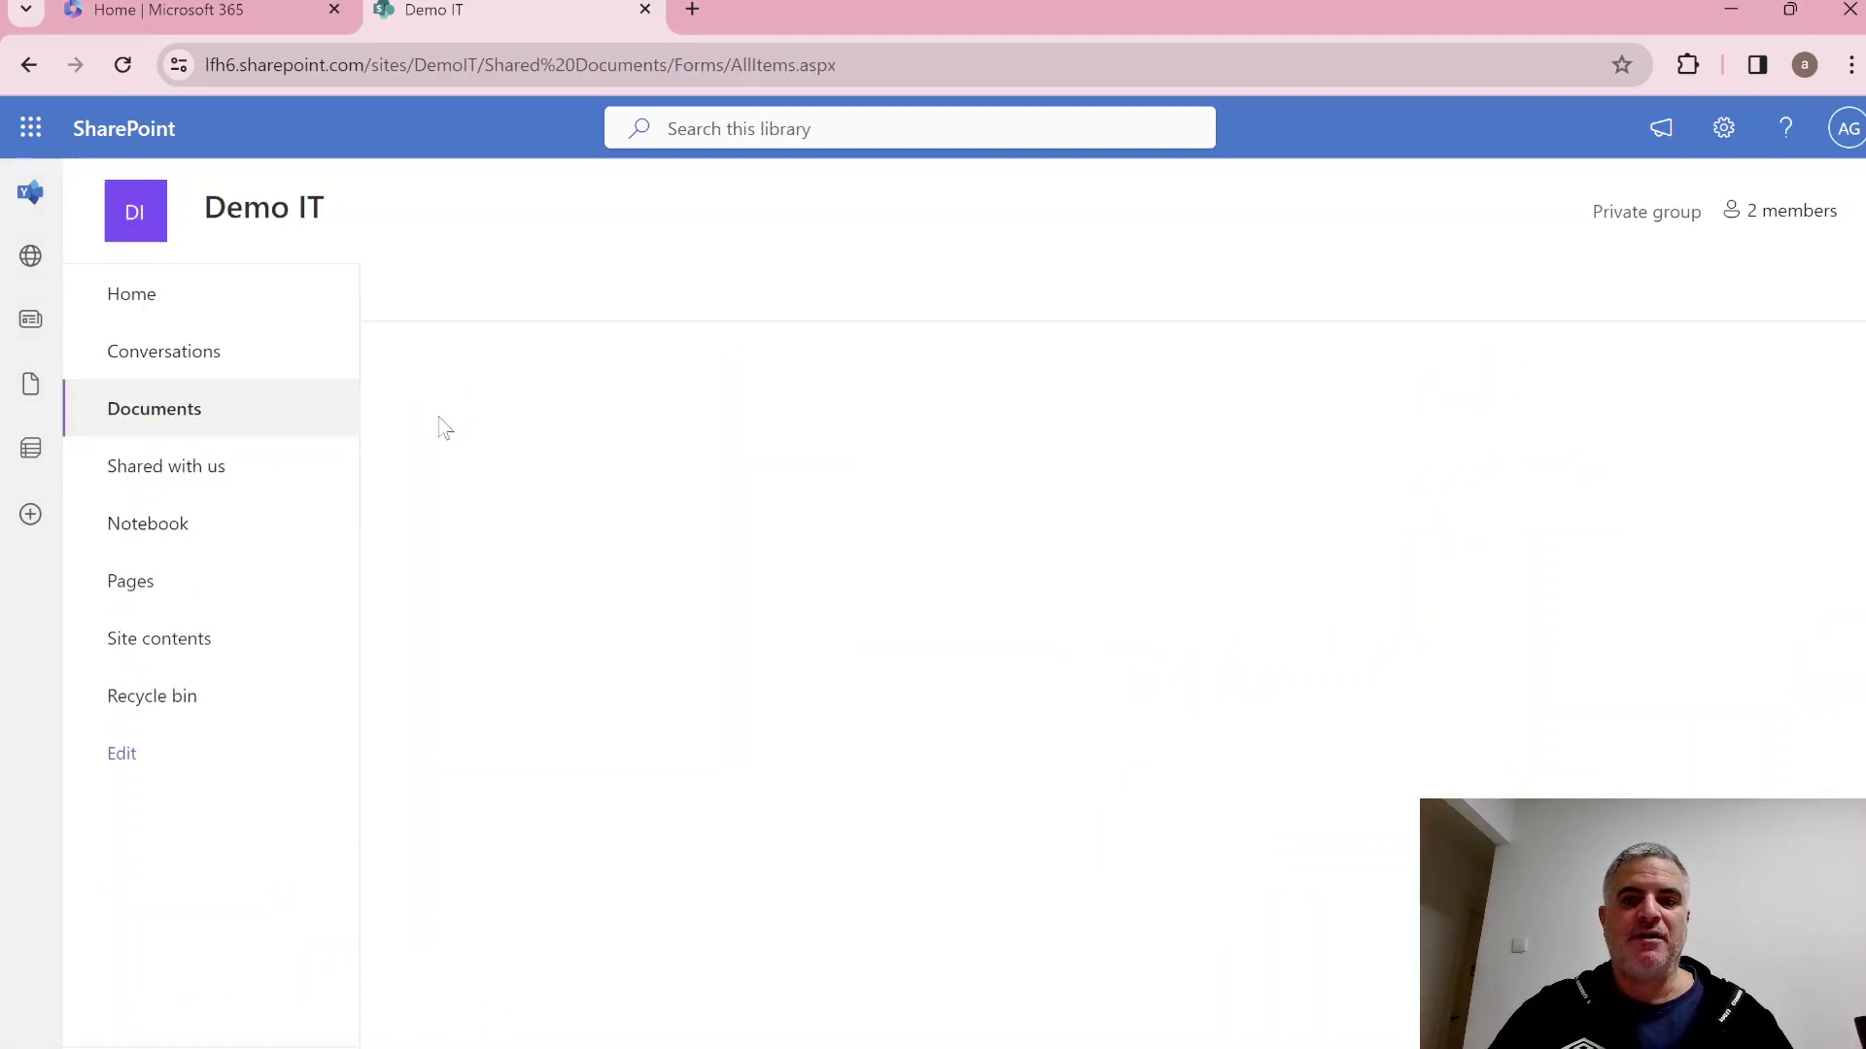
click(194, 464)
click(184, 408)
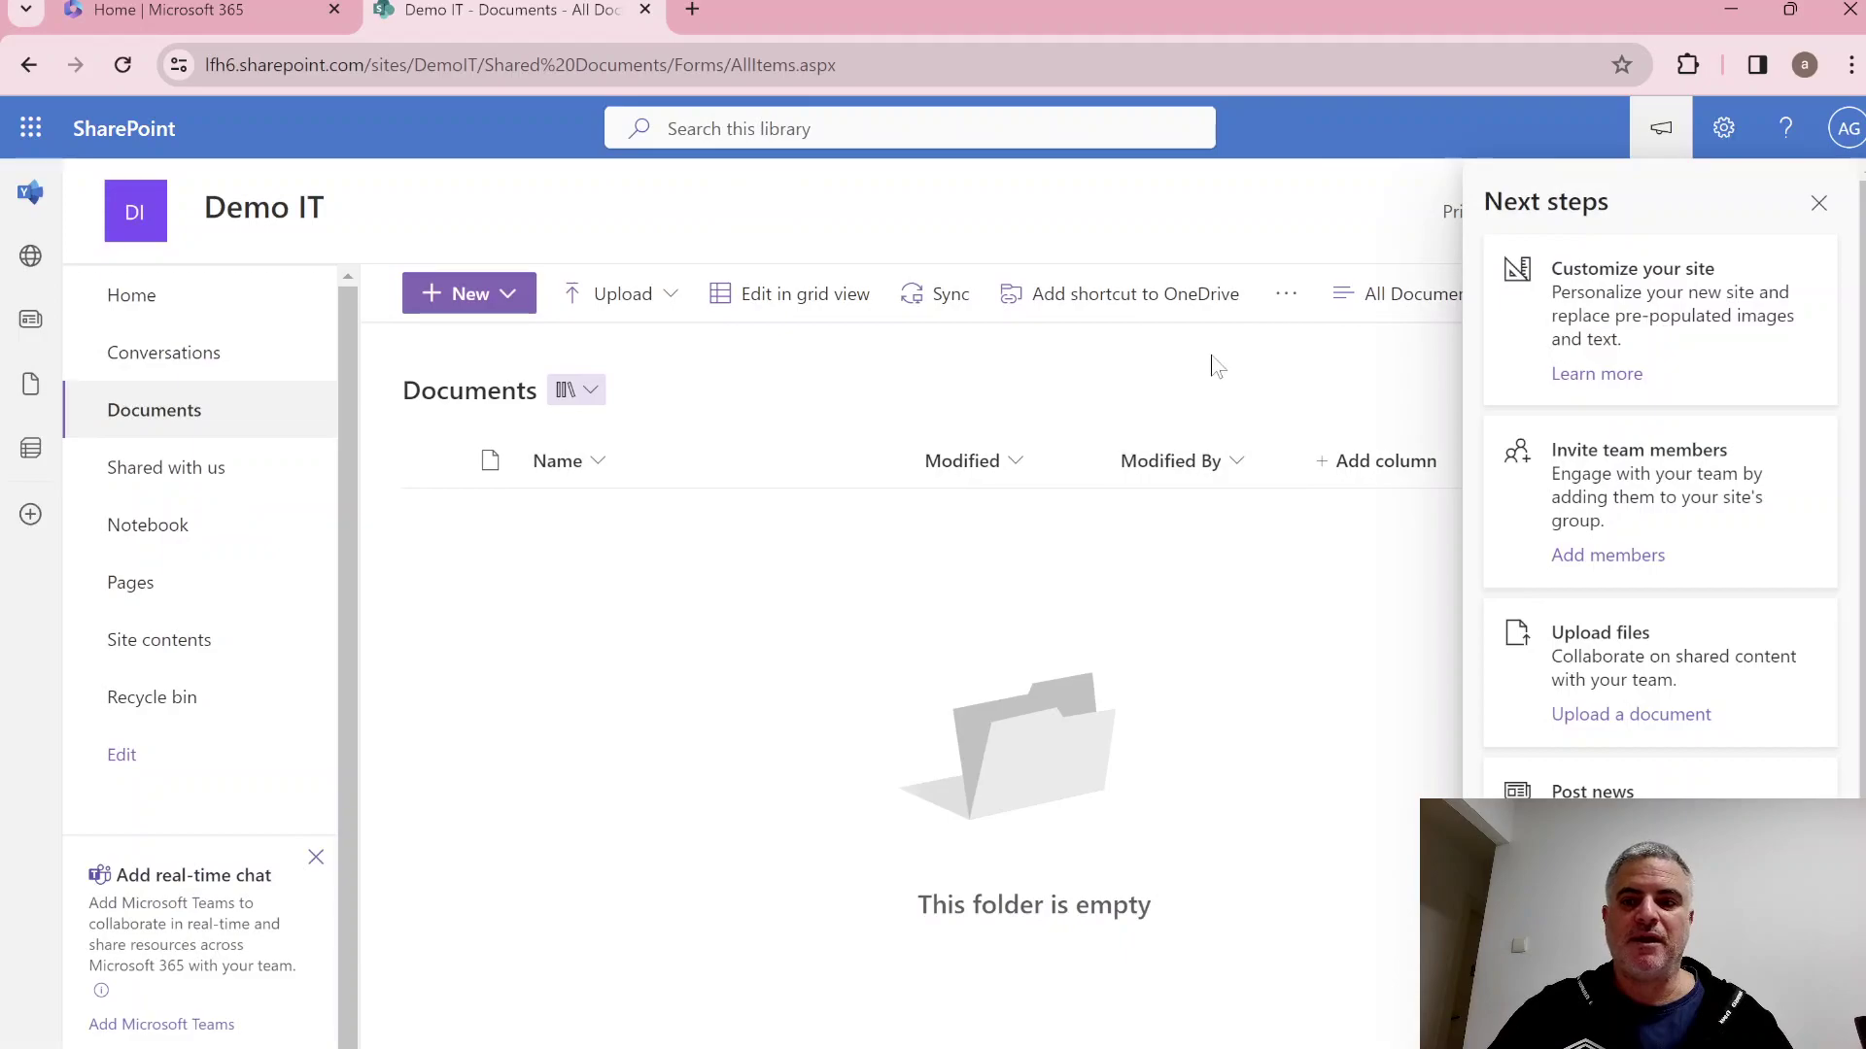
click(1817, 206)
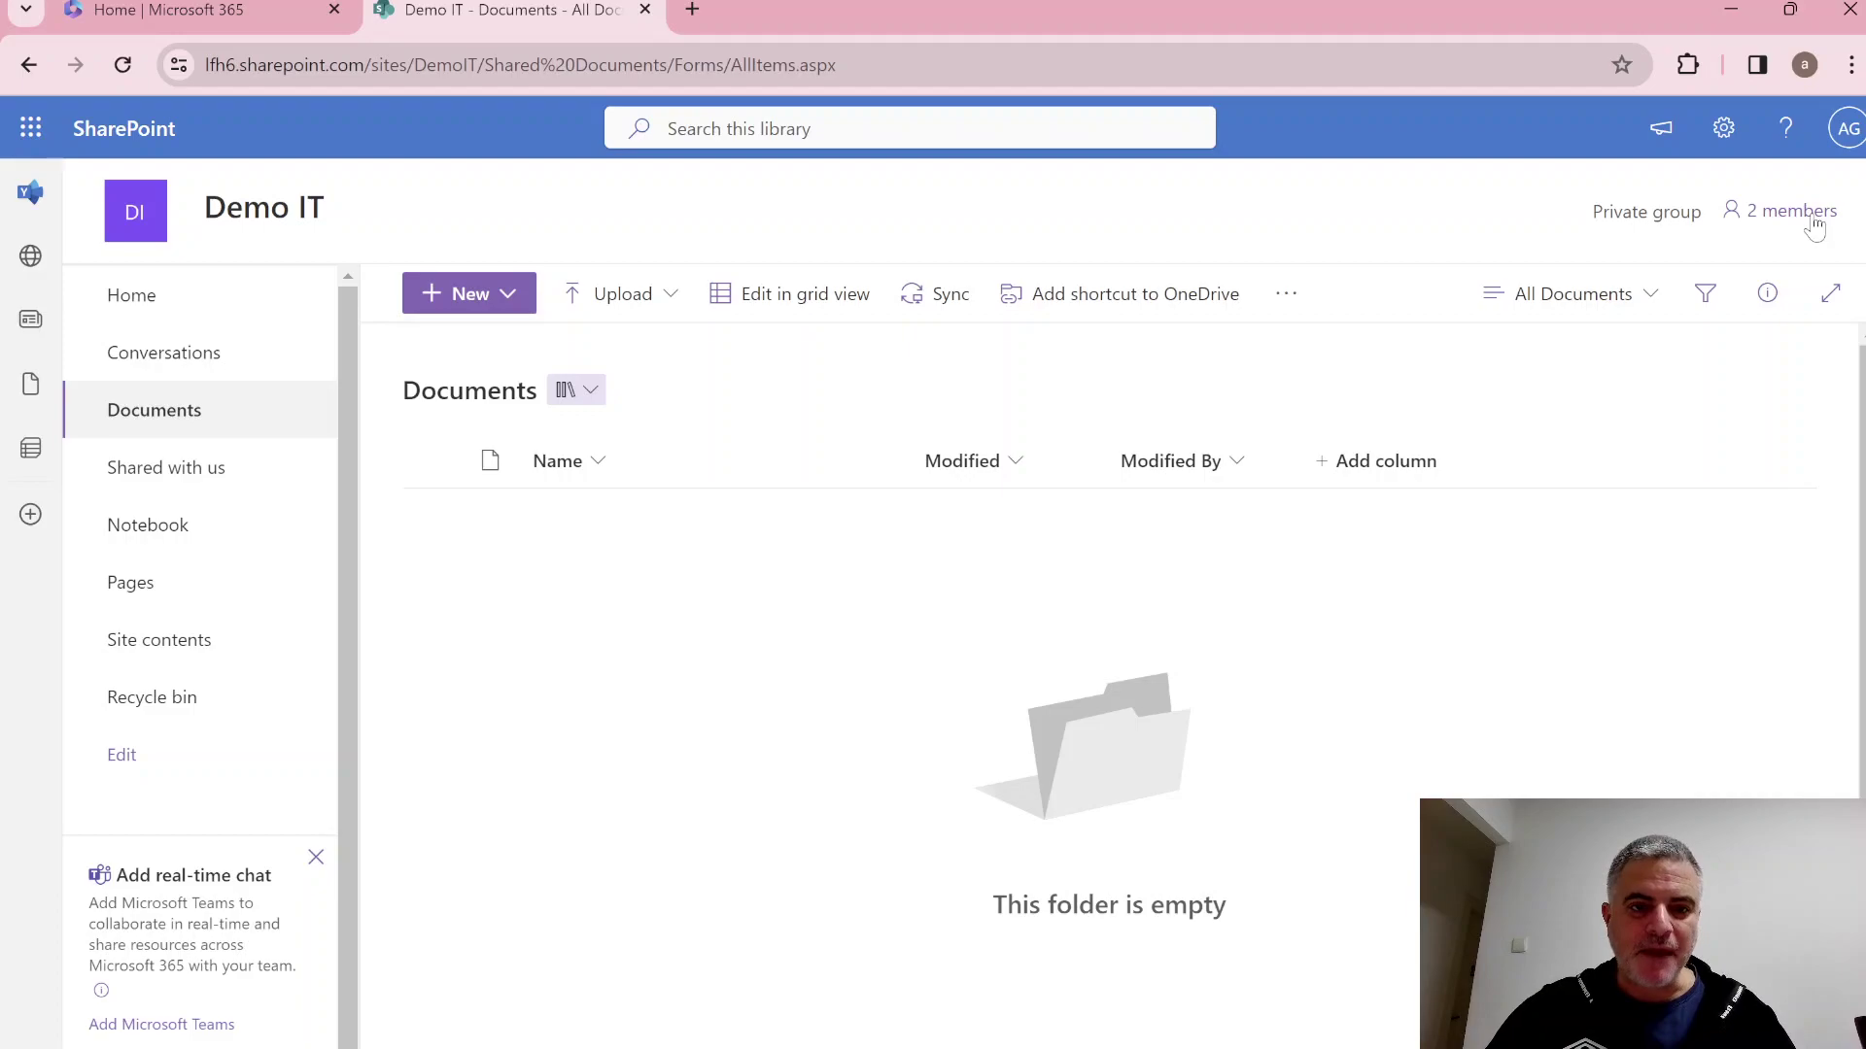
Upload the Excel file Microsoft 365 Quiz (1-39) from the Downloads folder to the Documents library.
click(649, 303)
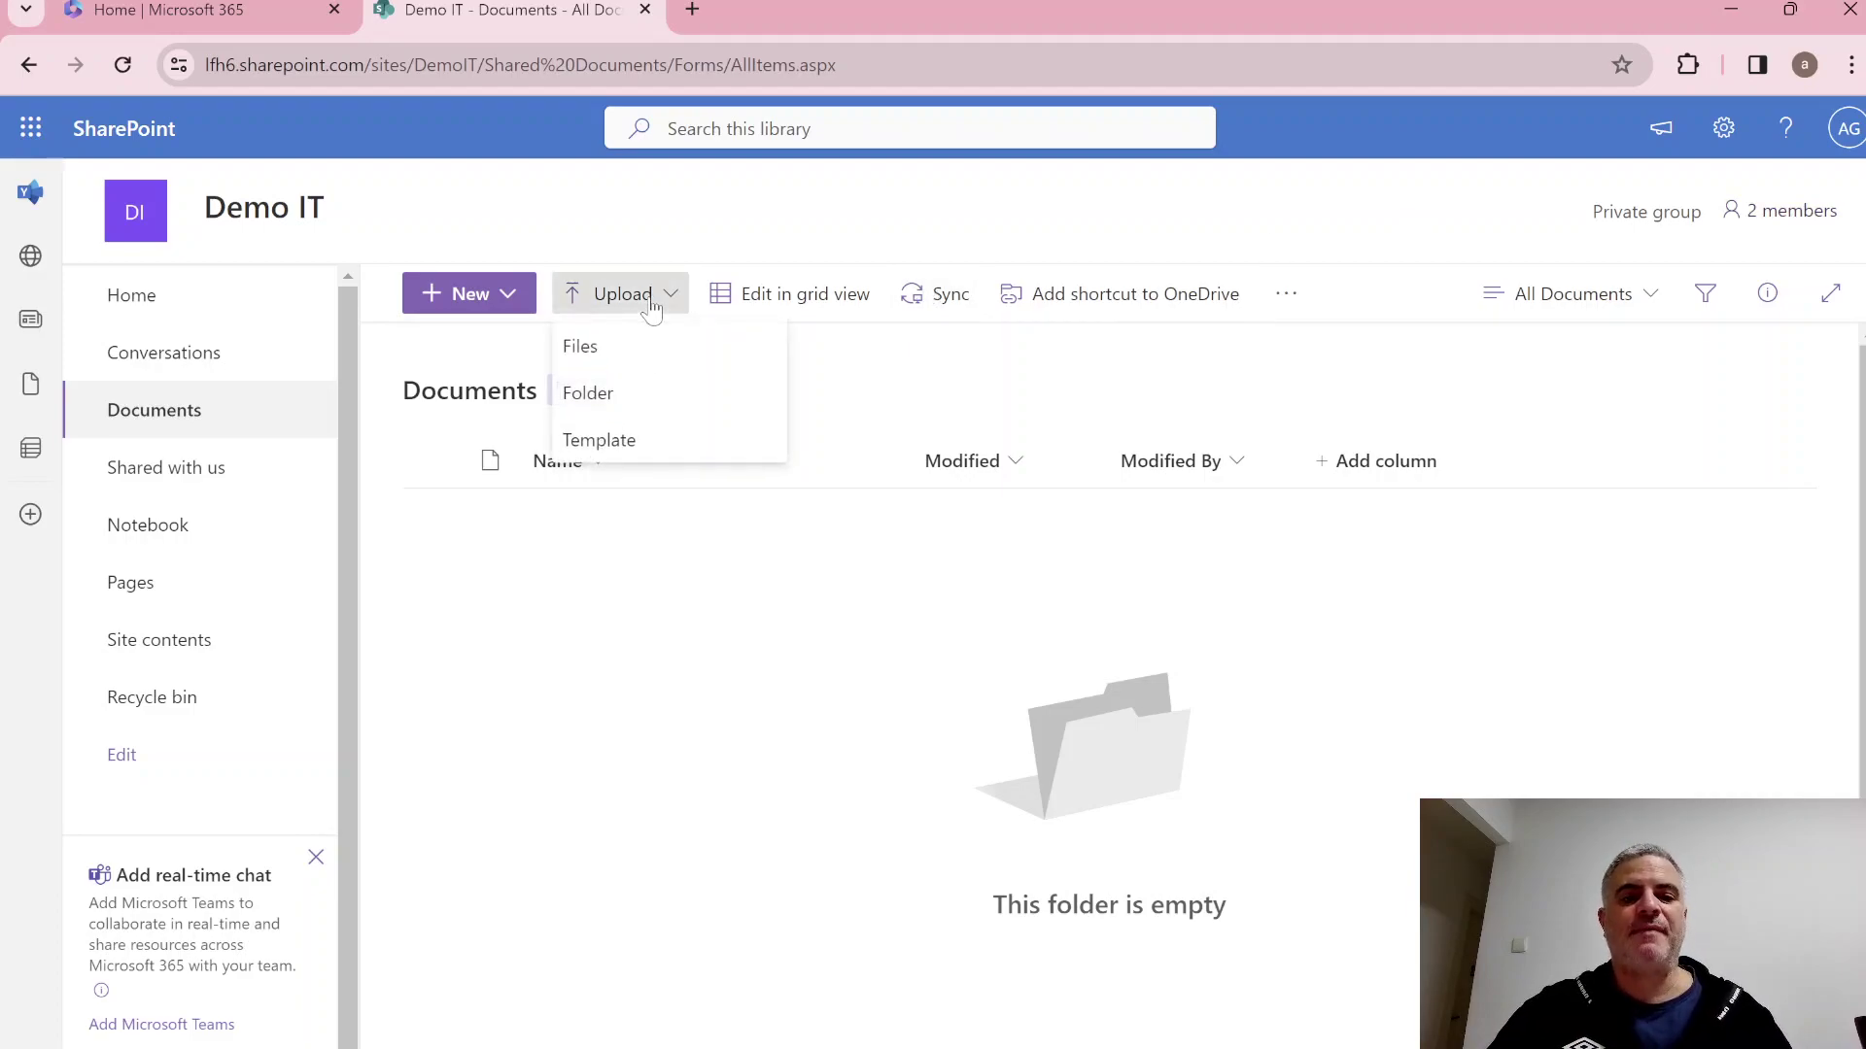
click(619, 355)
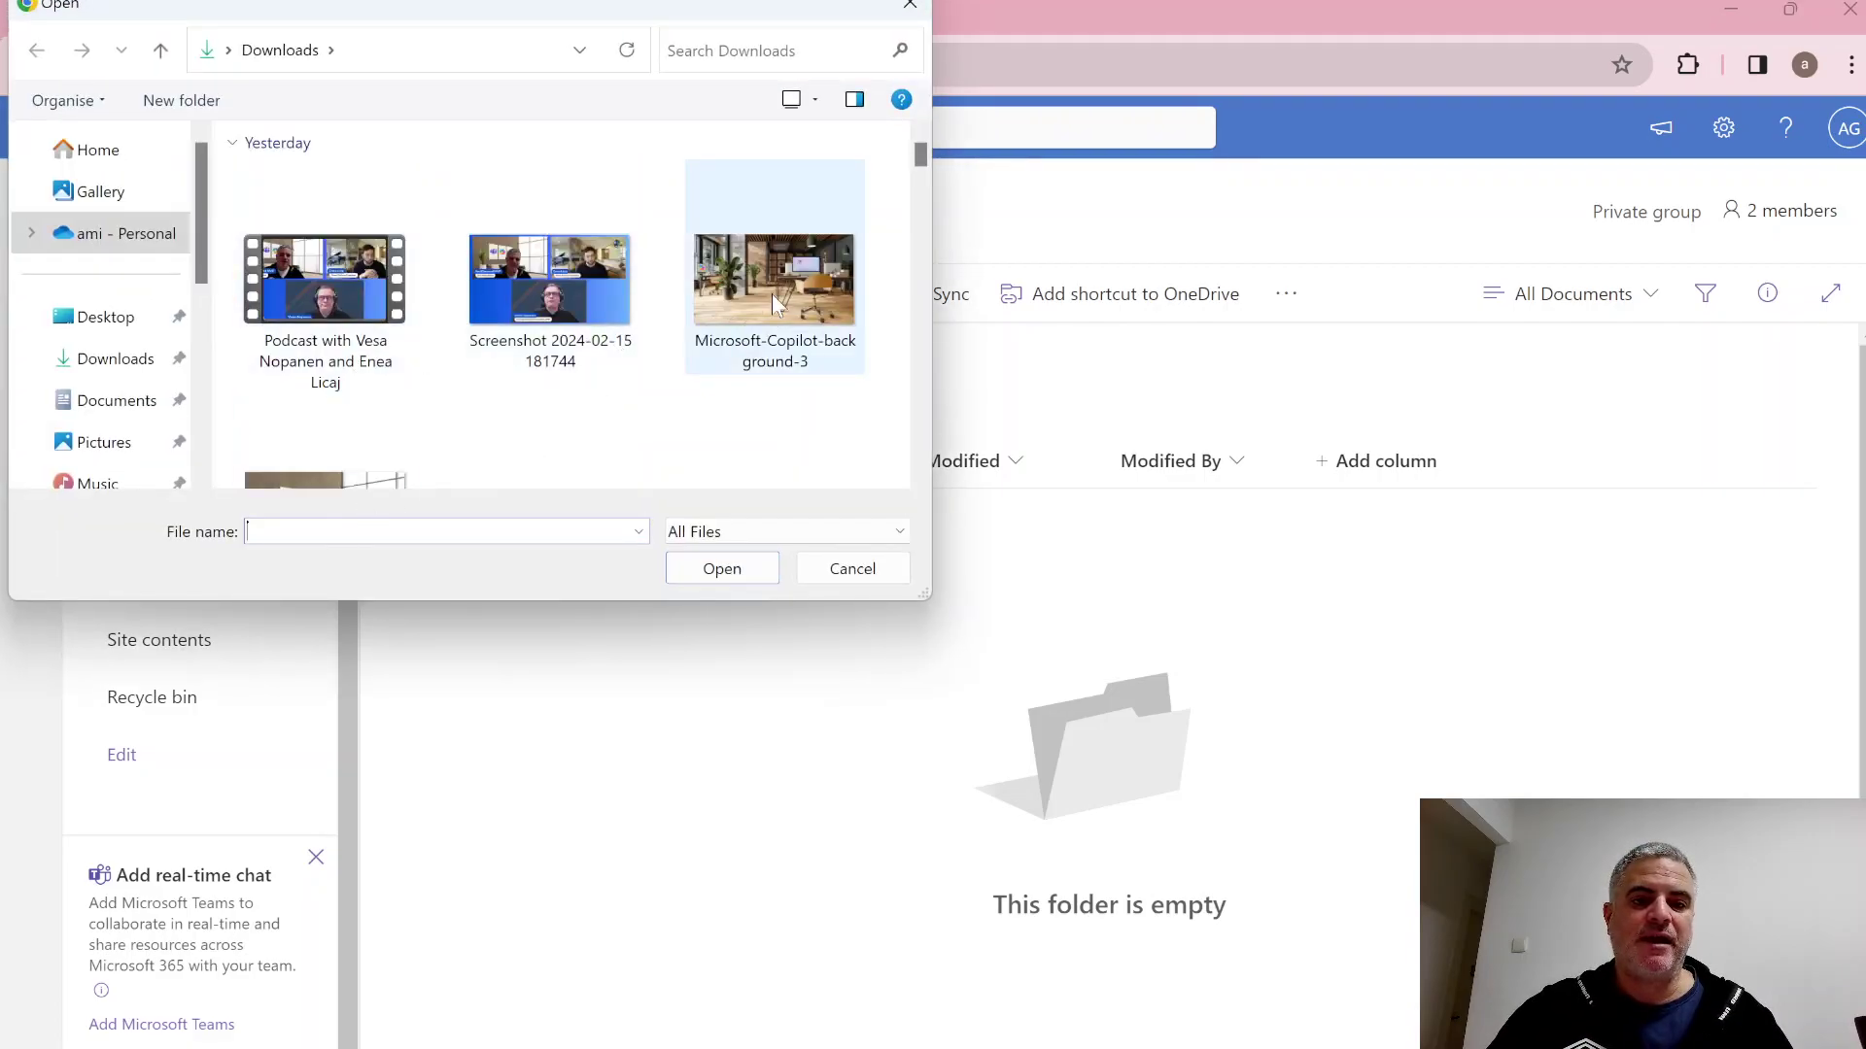
drag(924, 158, 925, 189)
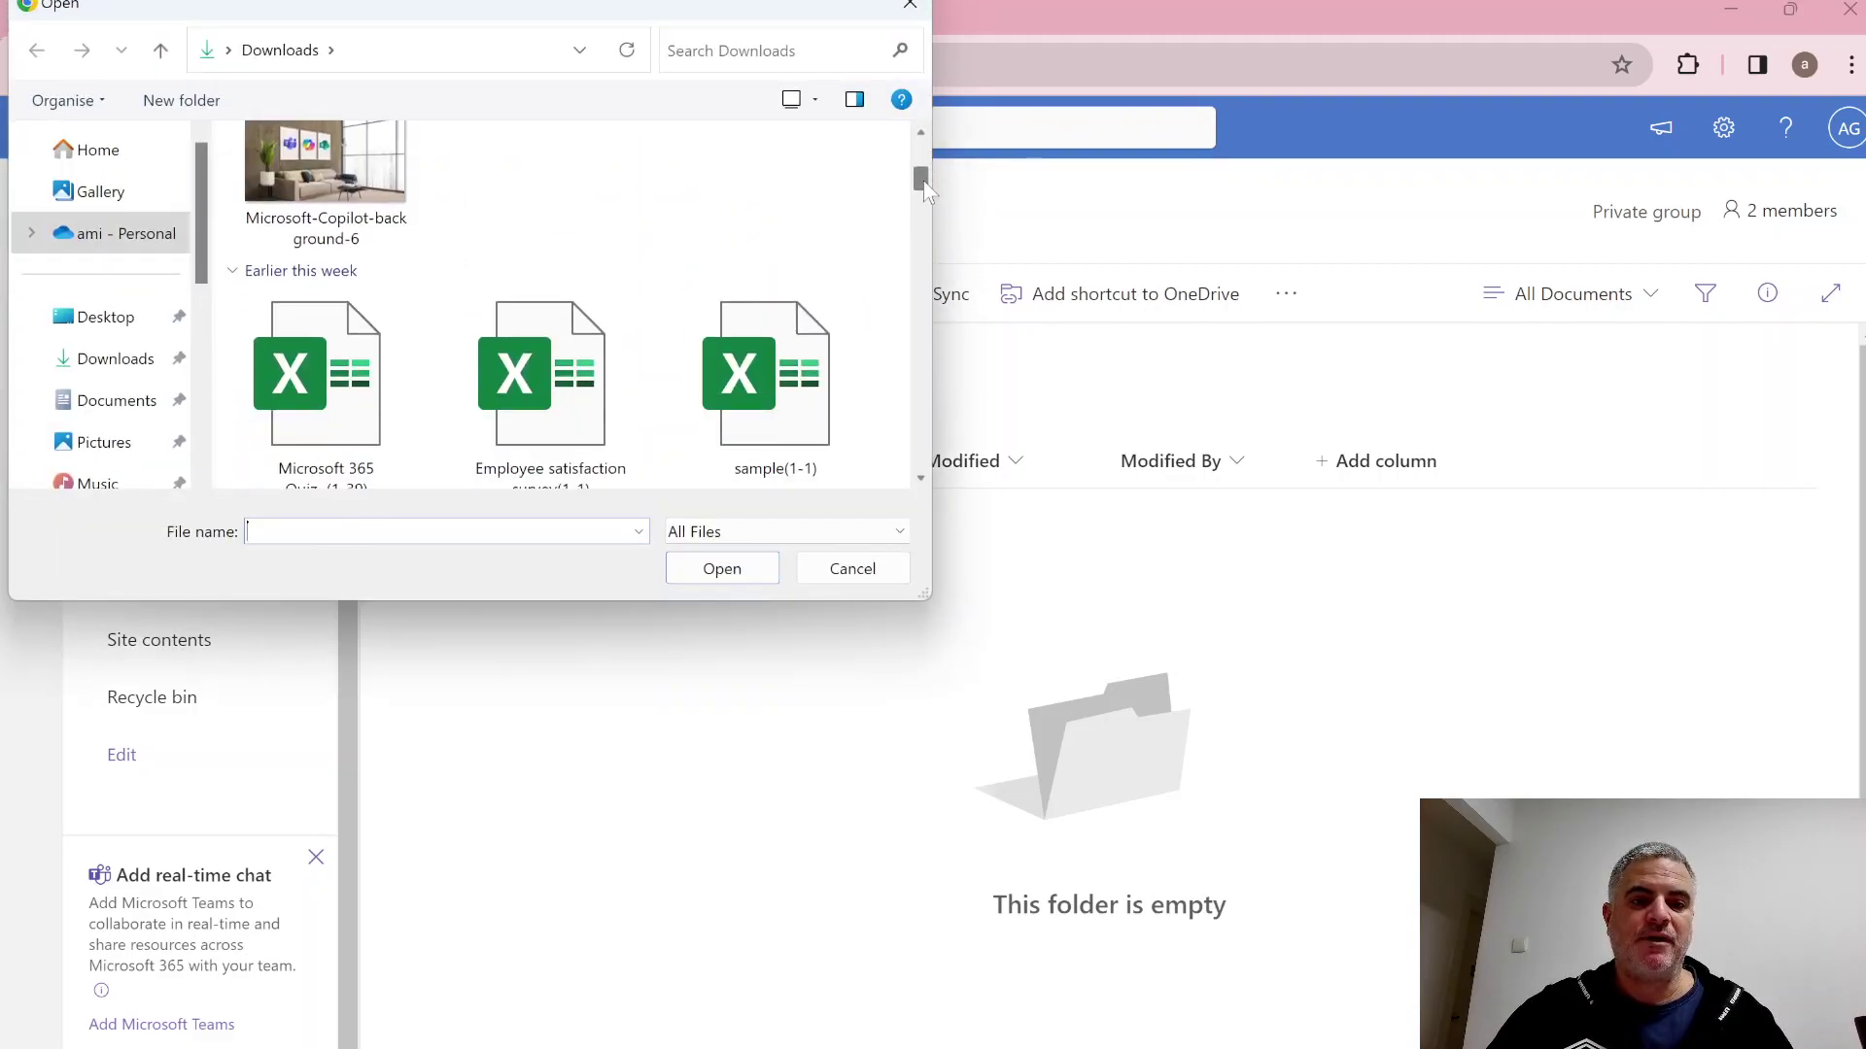
double_click(320, 408)
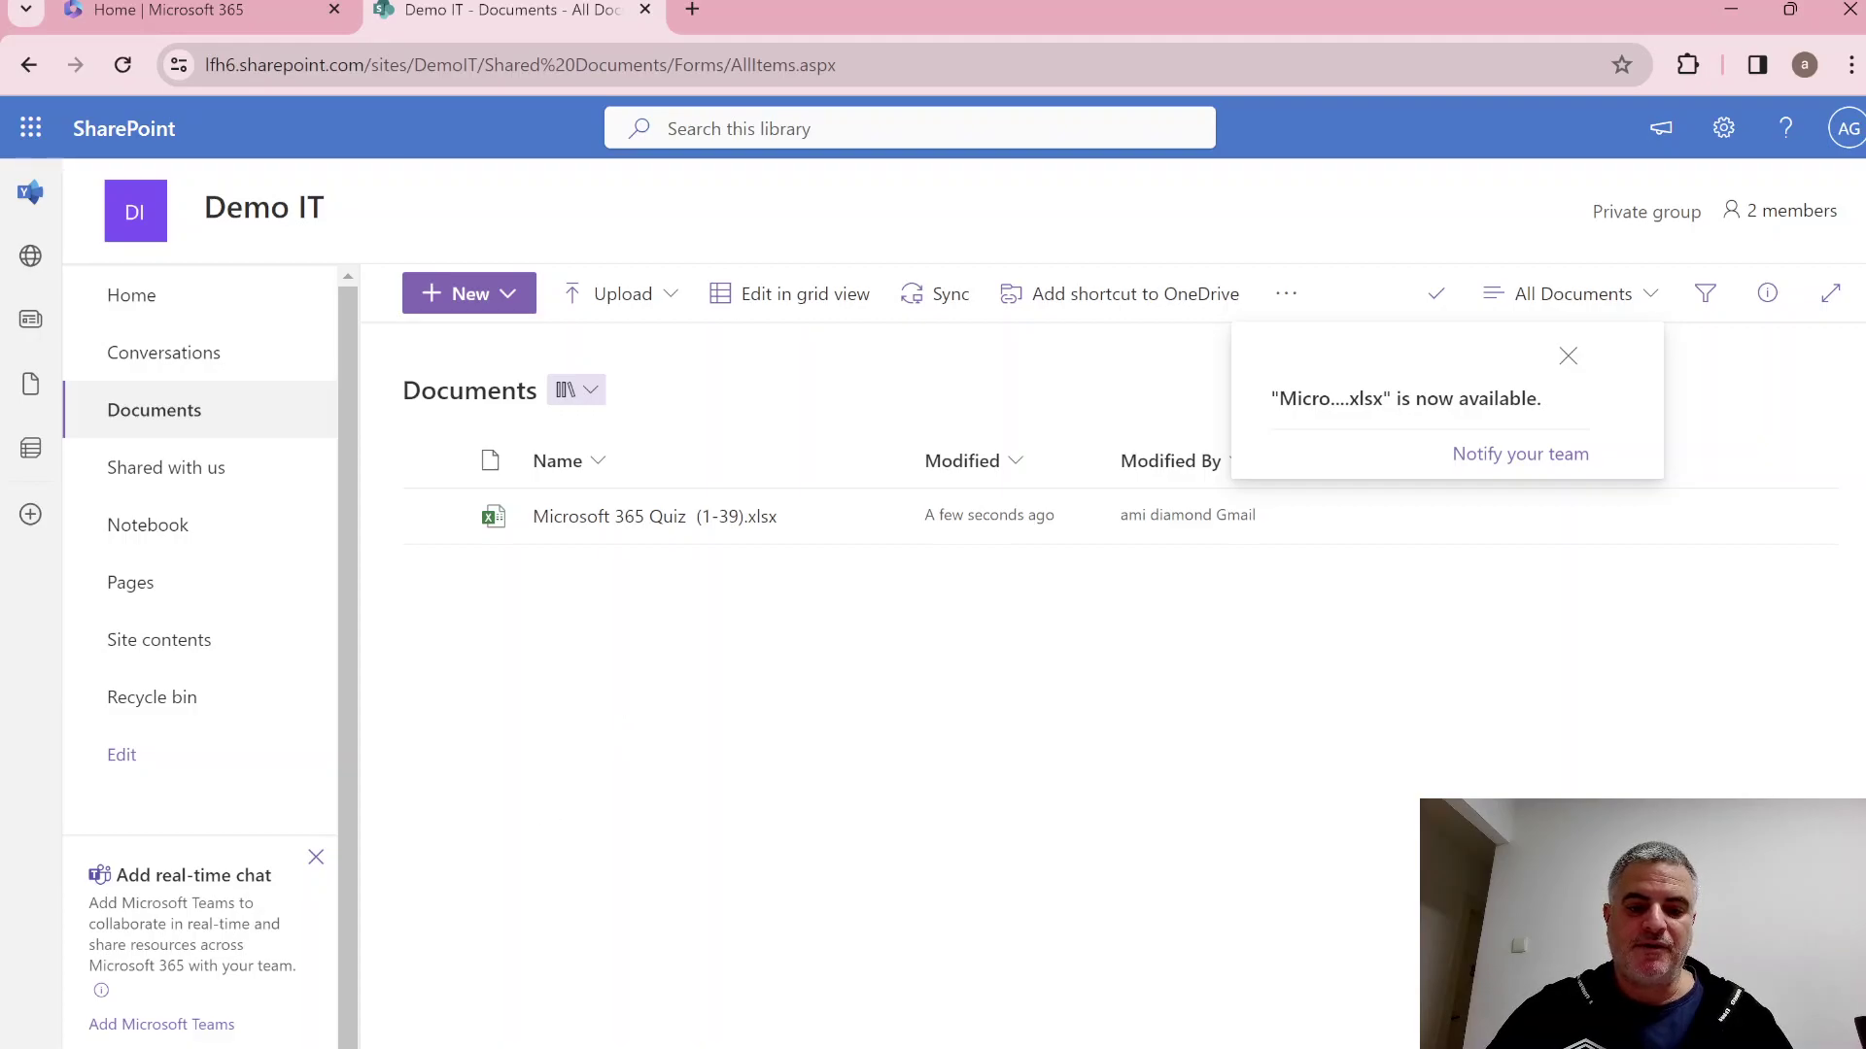
Switch to File Explorer and copy the Word file teat1 from the local Documents folder into the site's Documents library.
key(alt+Tab)
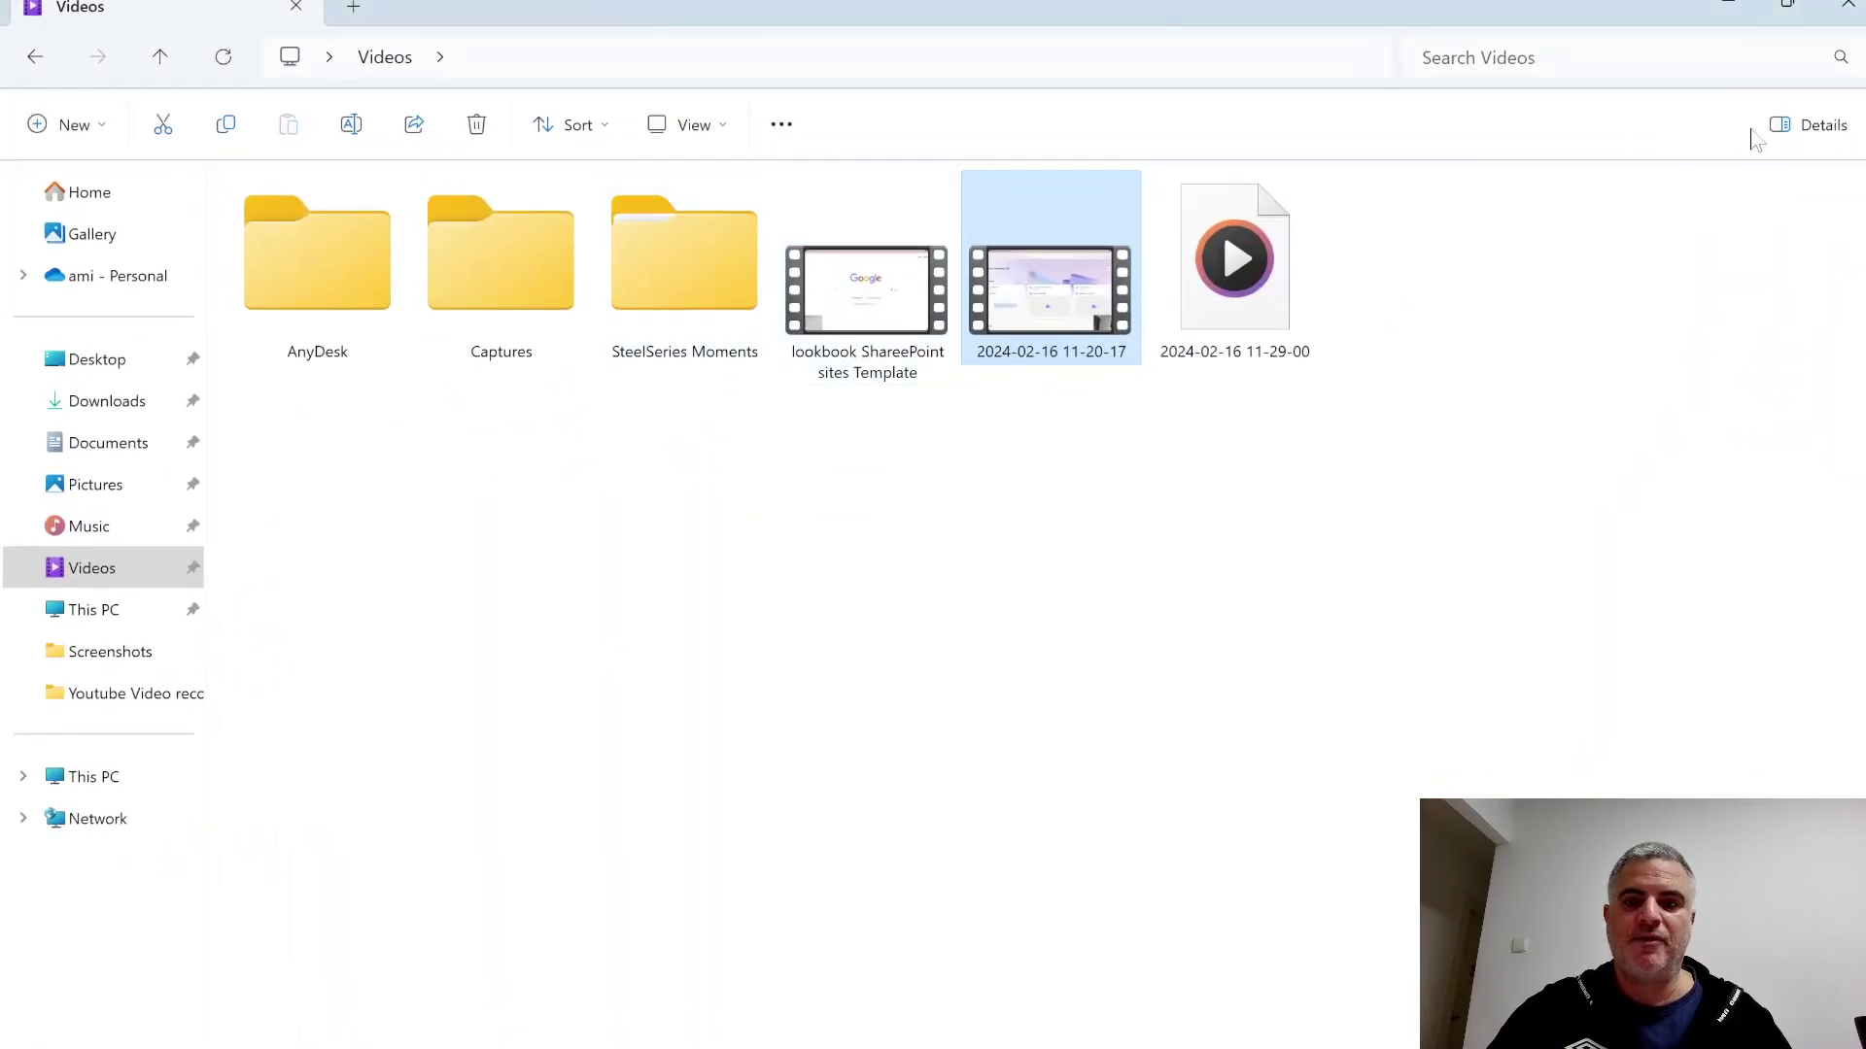
click(66, 453)
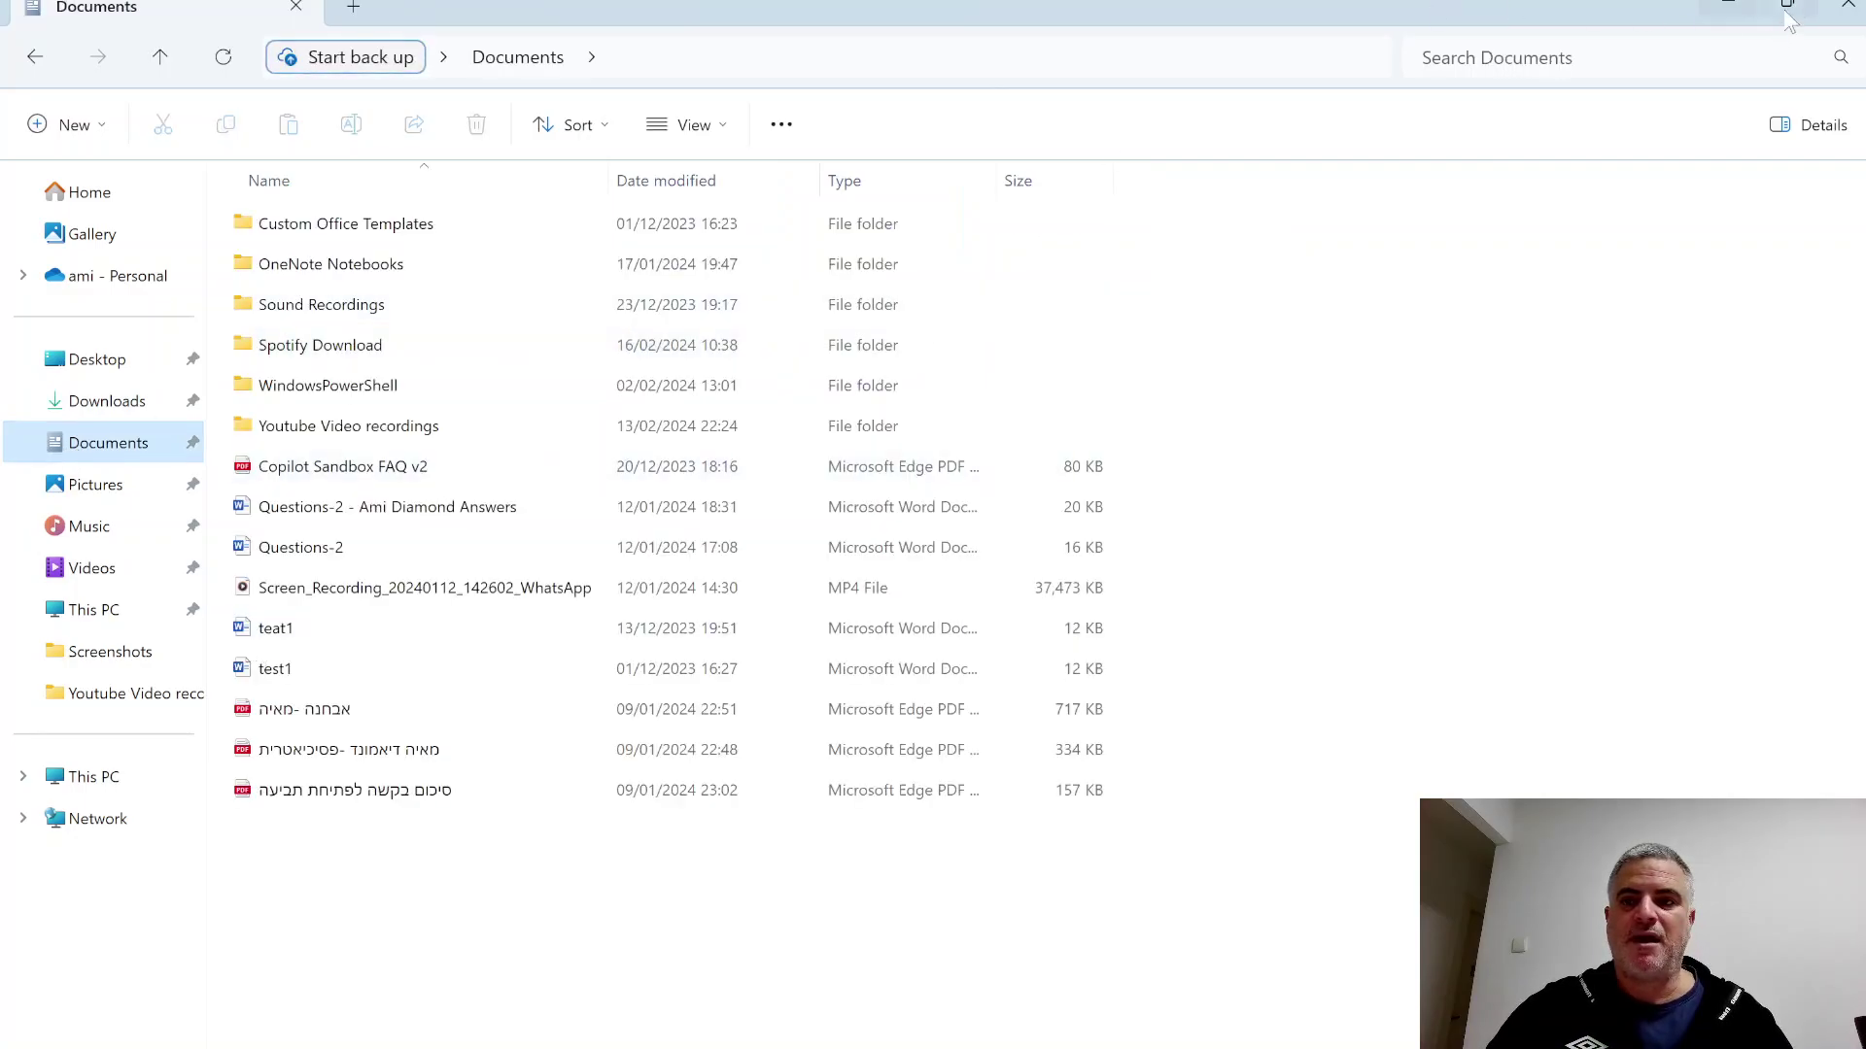
drag(1058, 24, 1745, 354)
drag(972, 978, 541, 749)
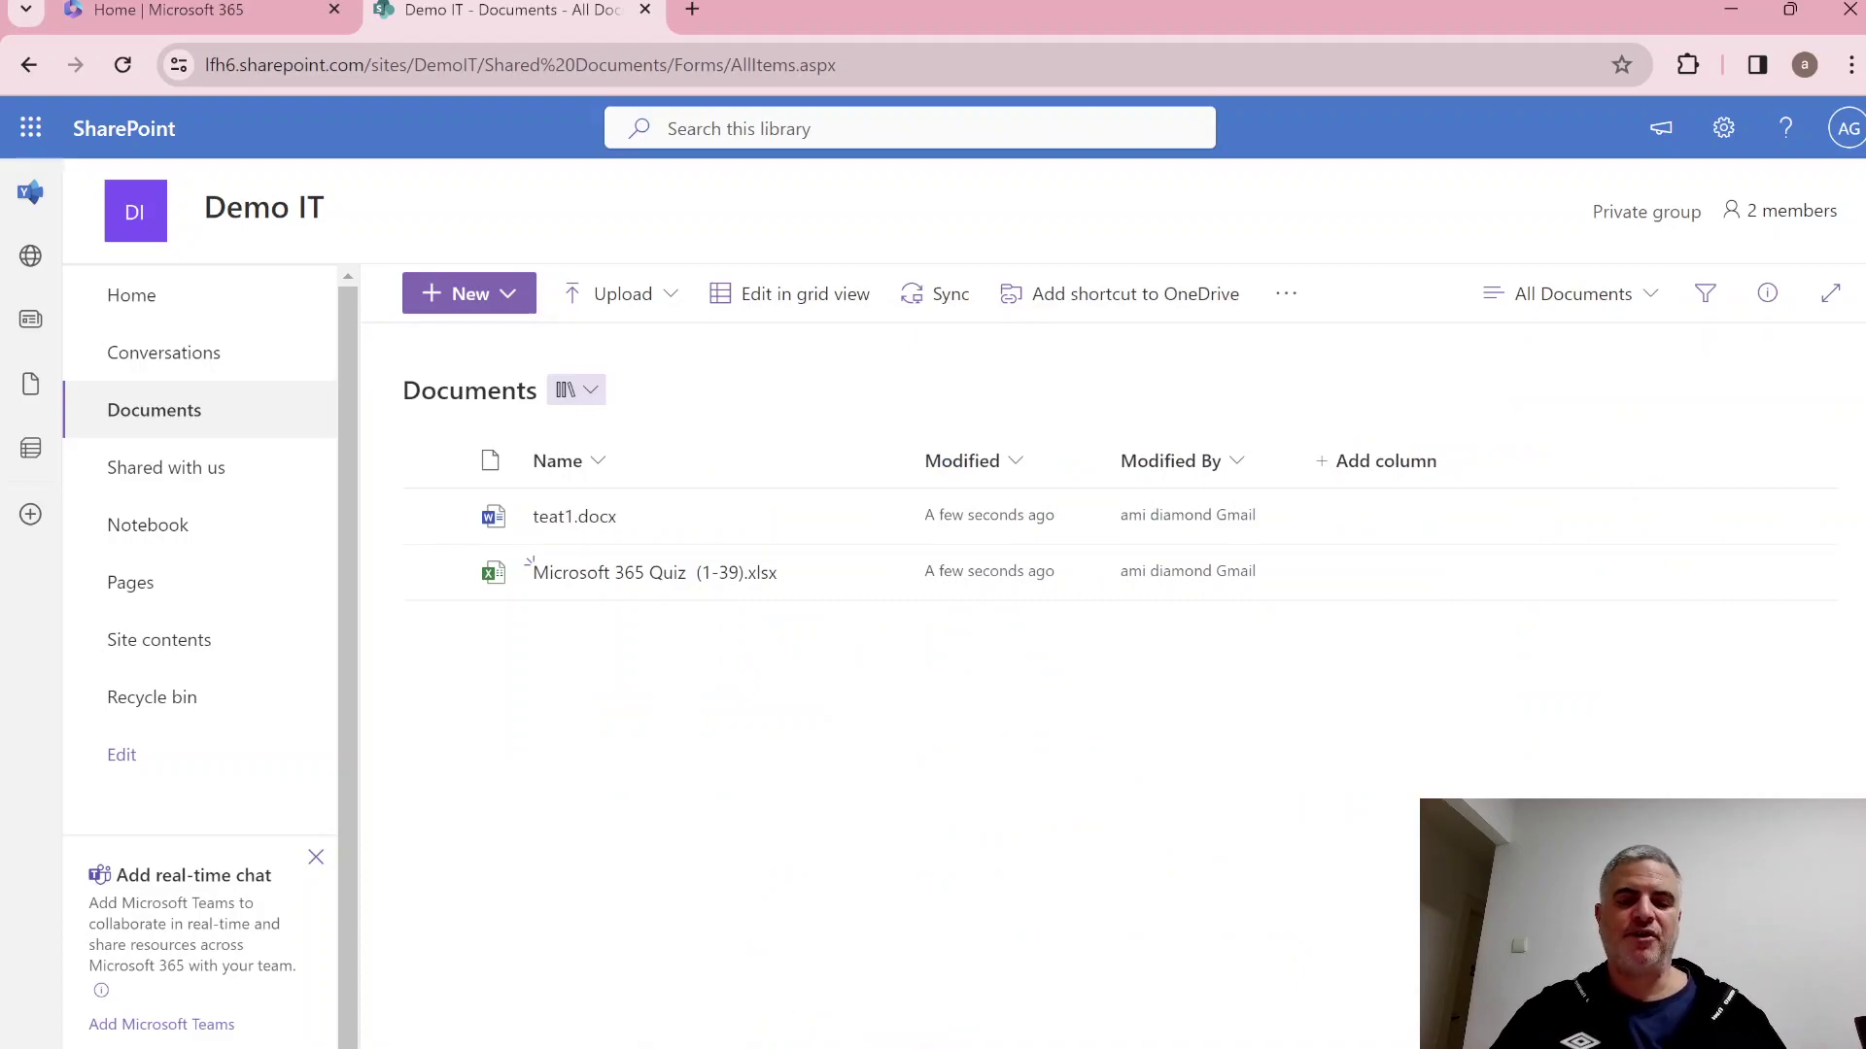
Create a red folder named test in the Documents library and move teat1.docx into it.
click(513, 307)
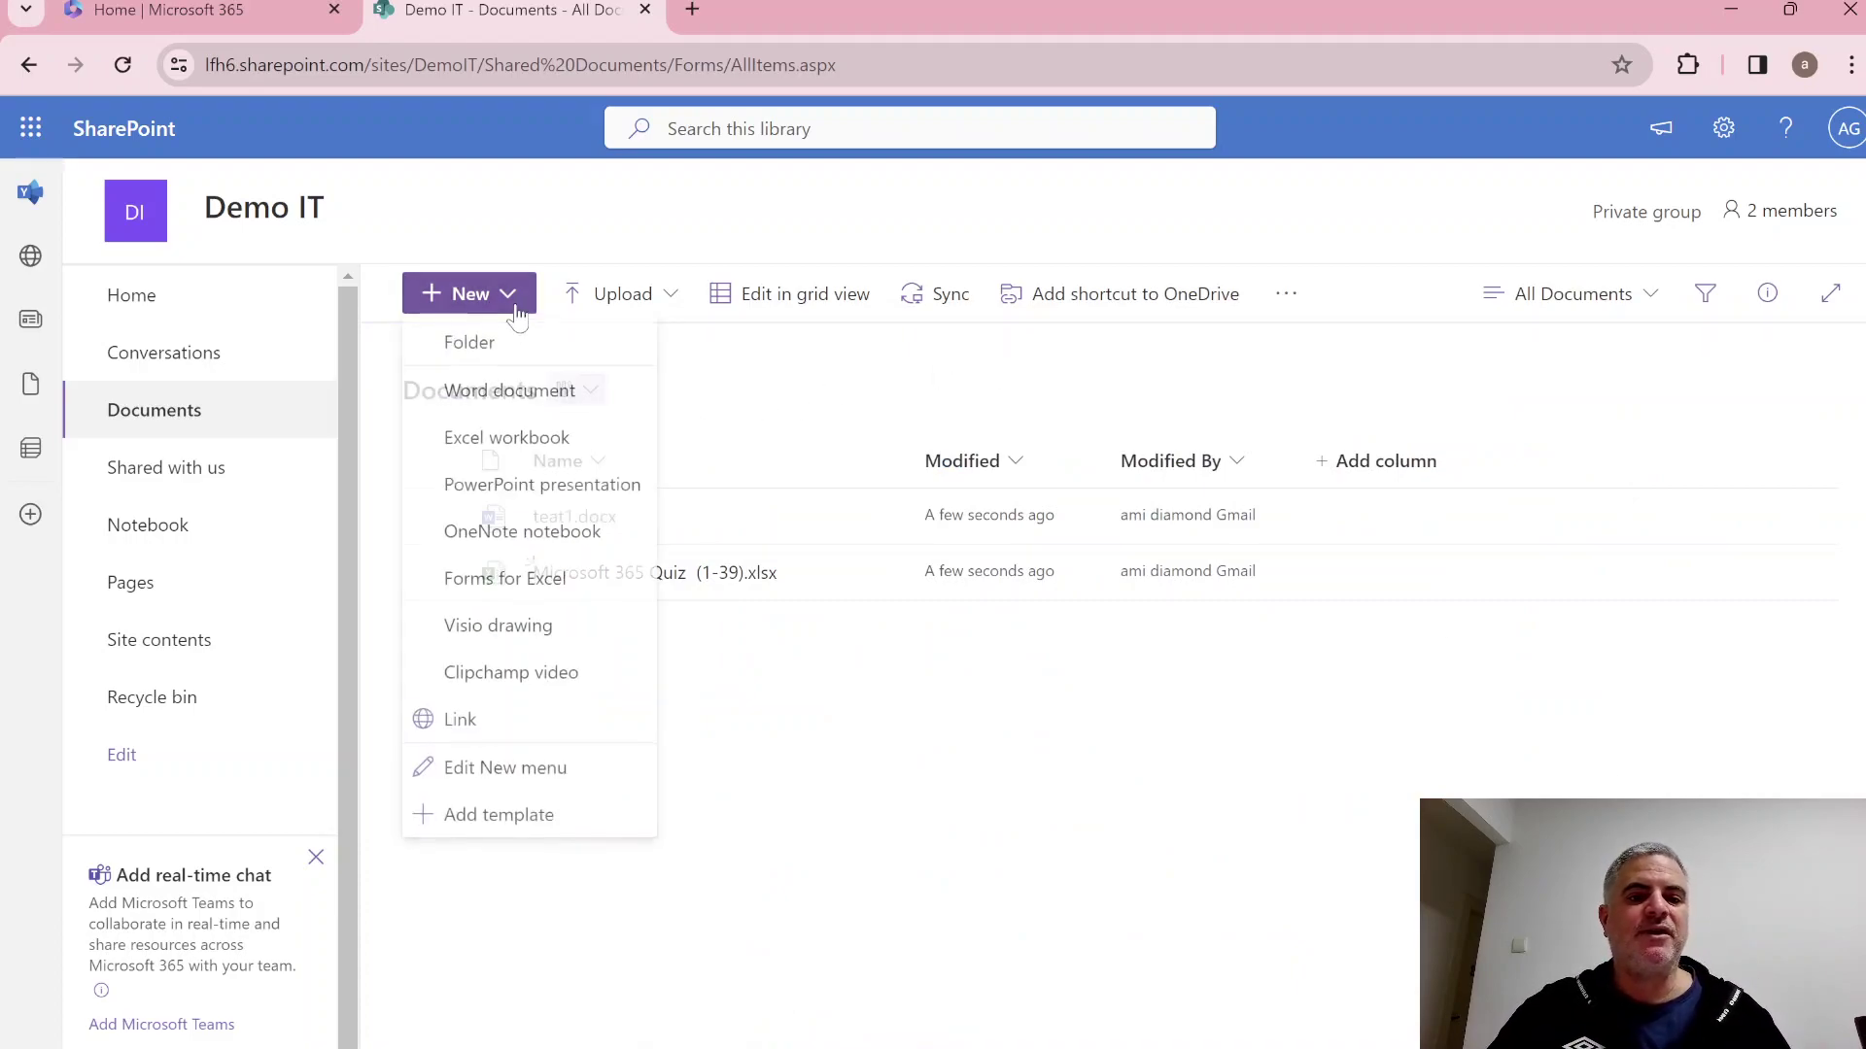
click(469, 347)
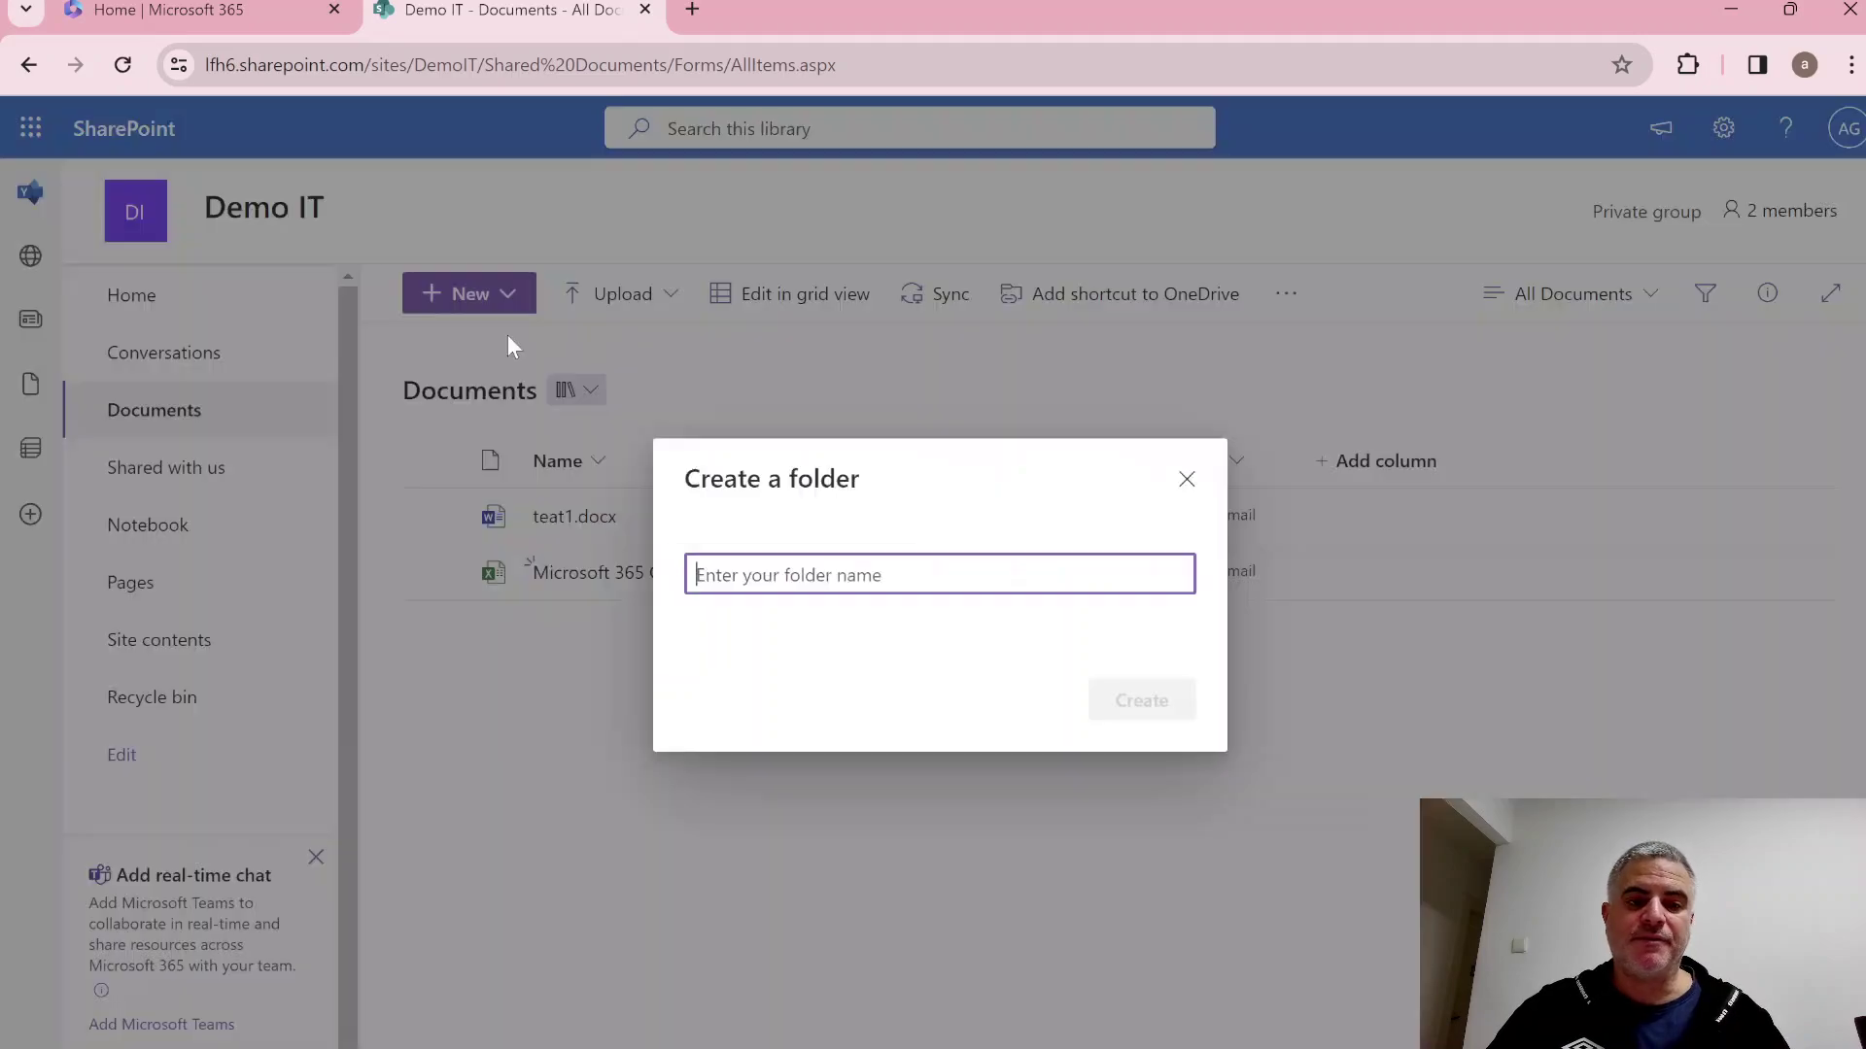
text(test)
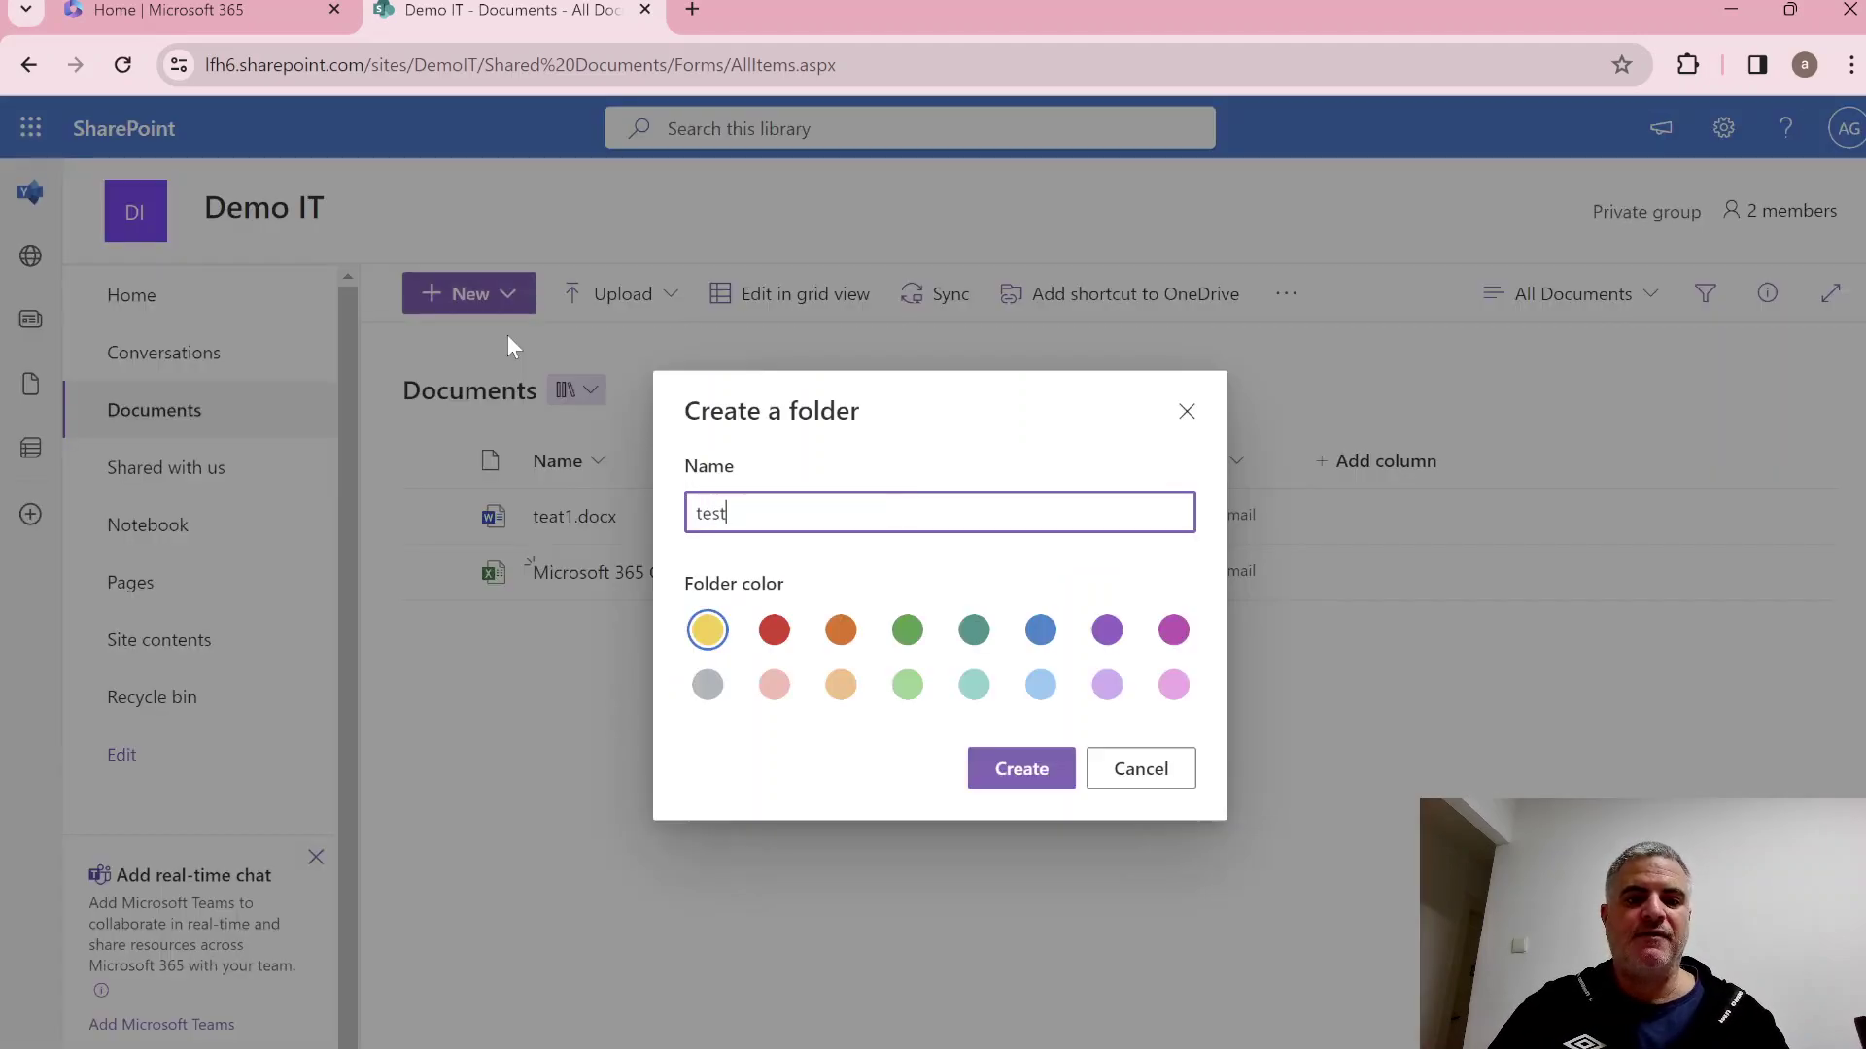
click(774, 631)
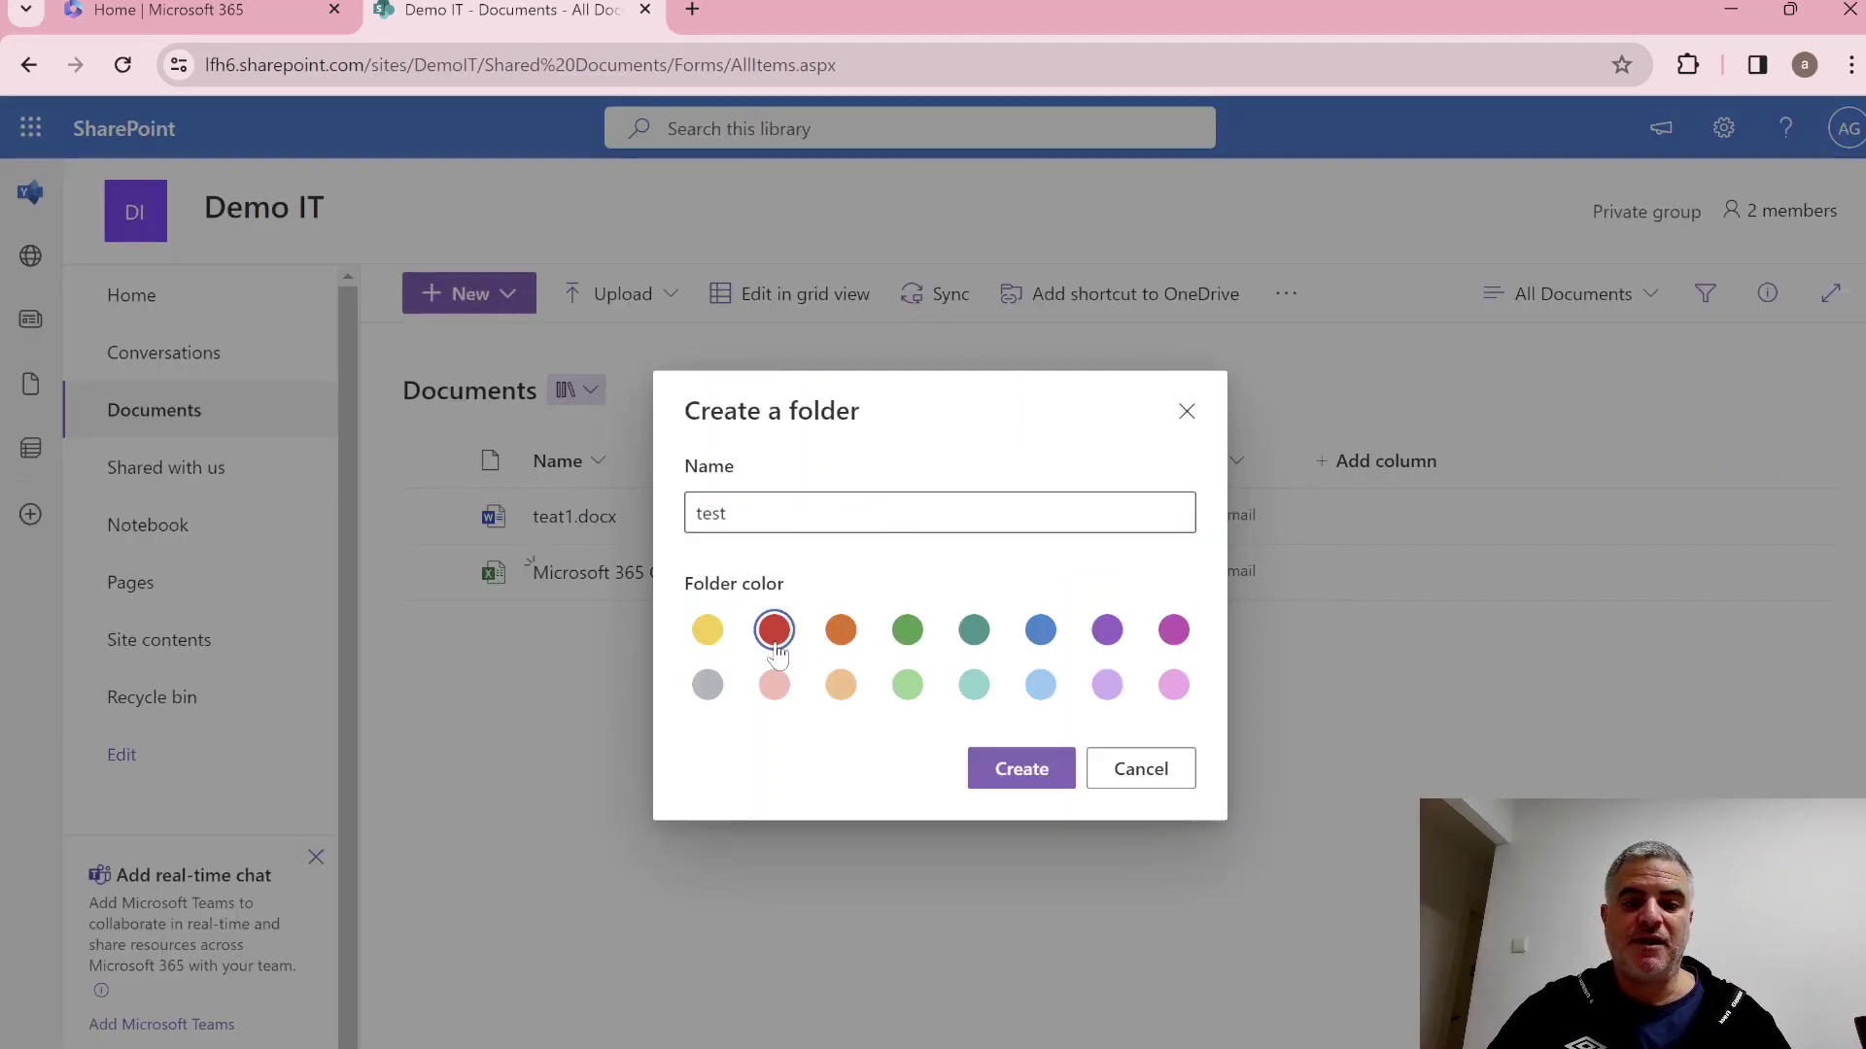
click(1037, 772)
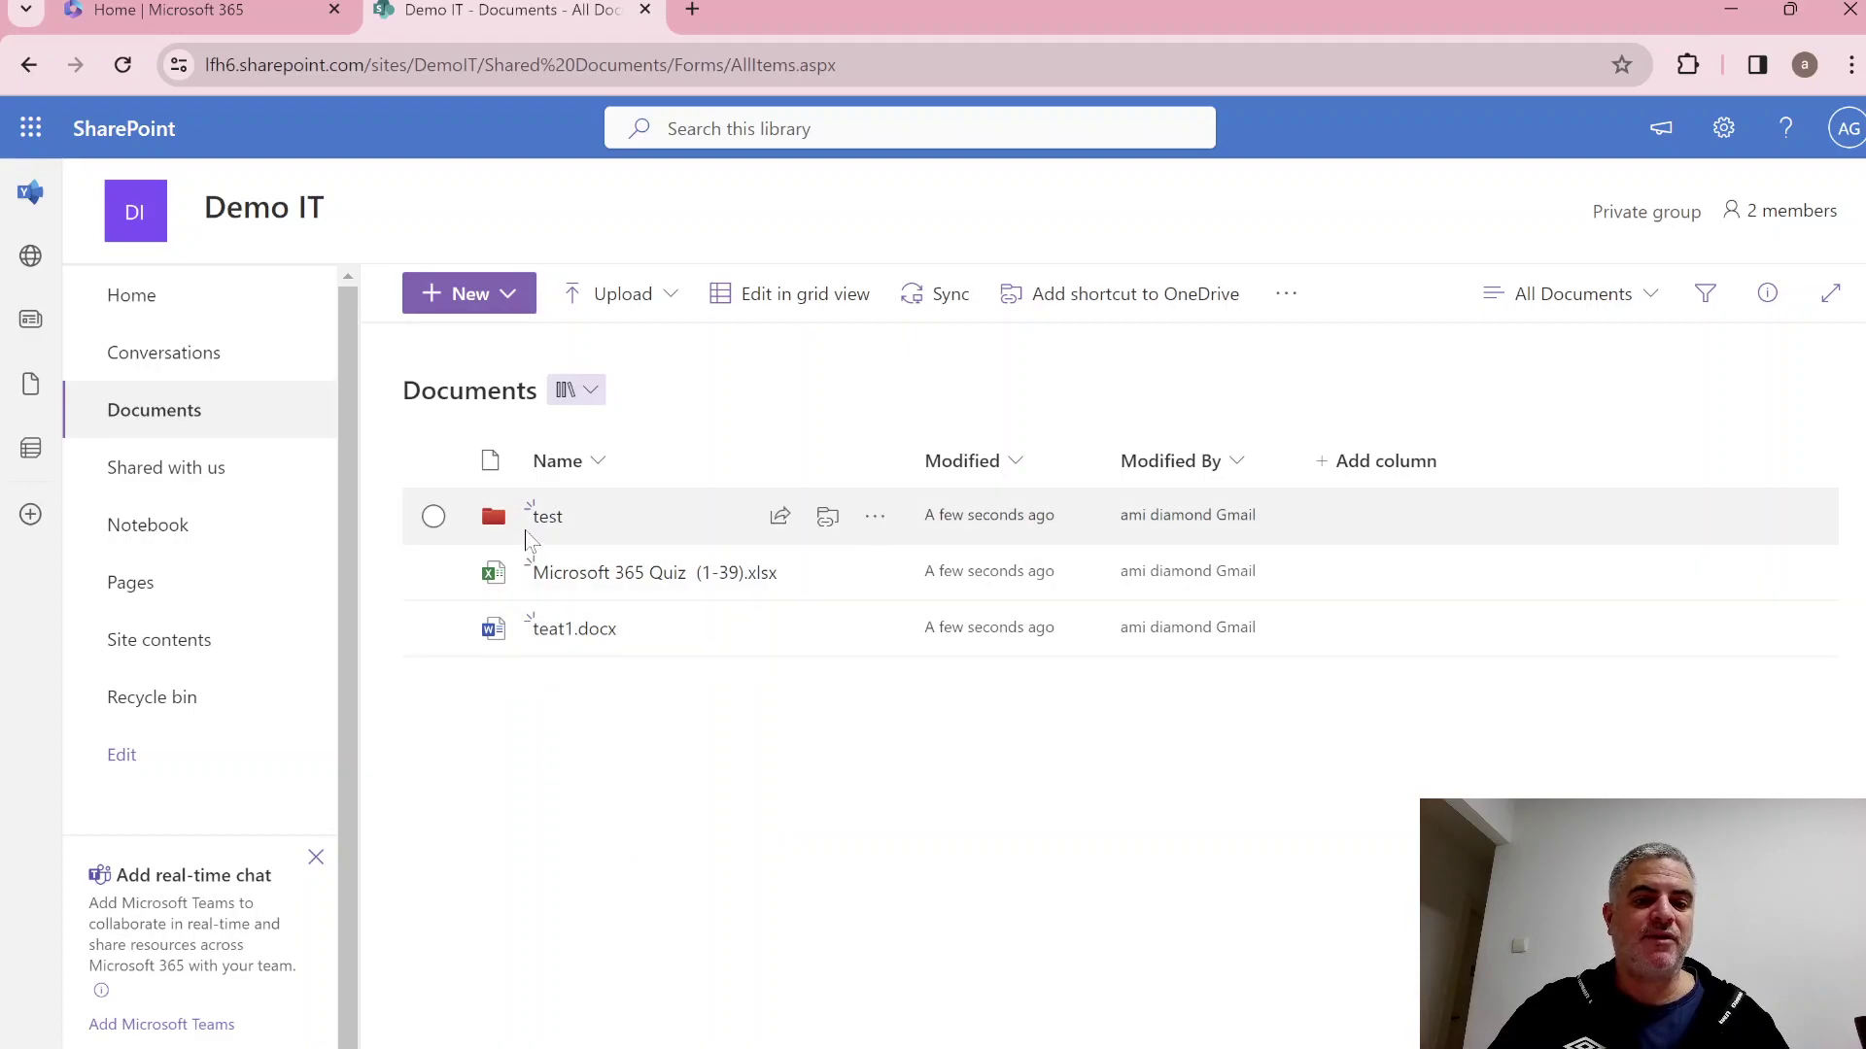
click(558, 629)
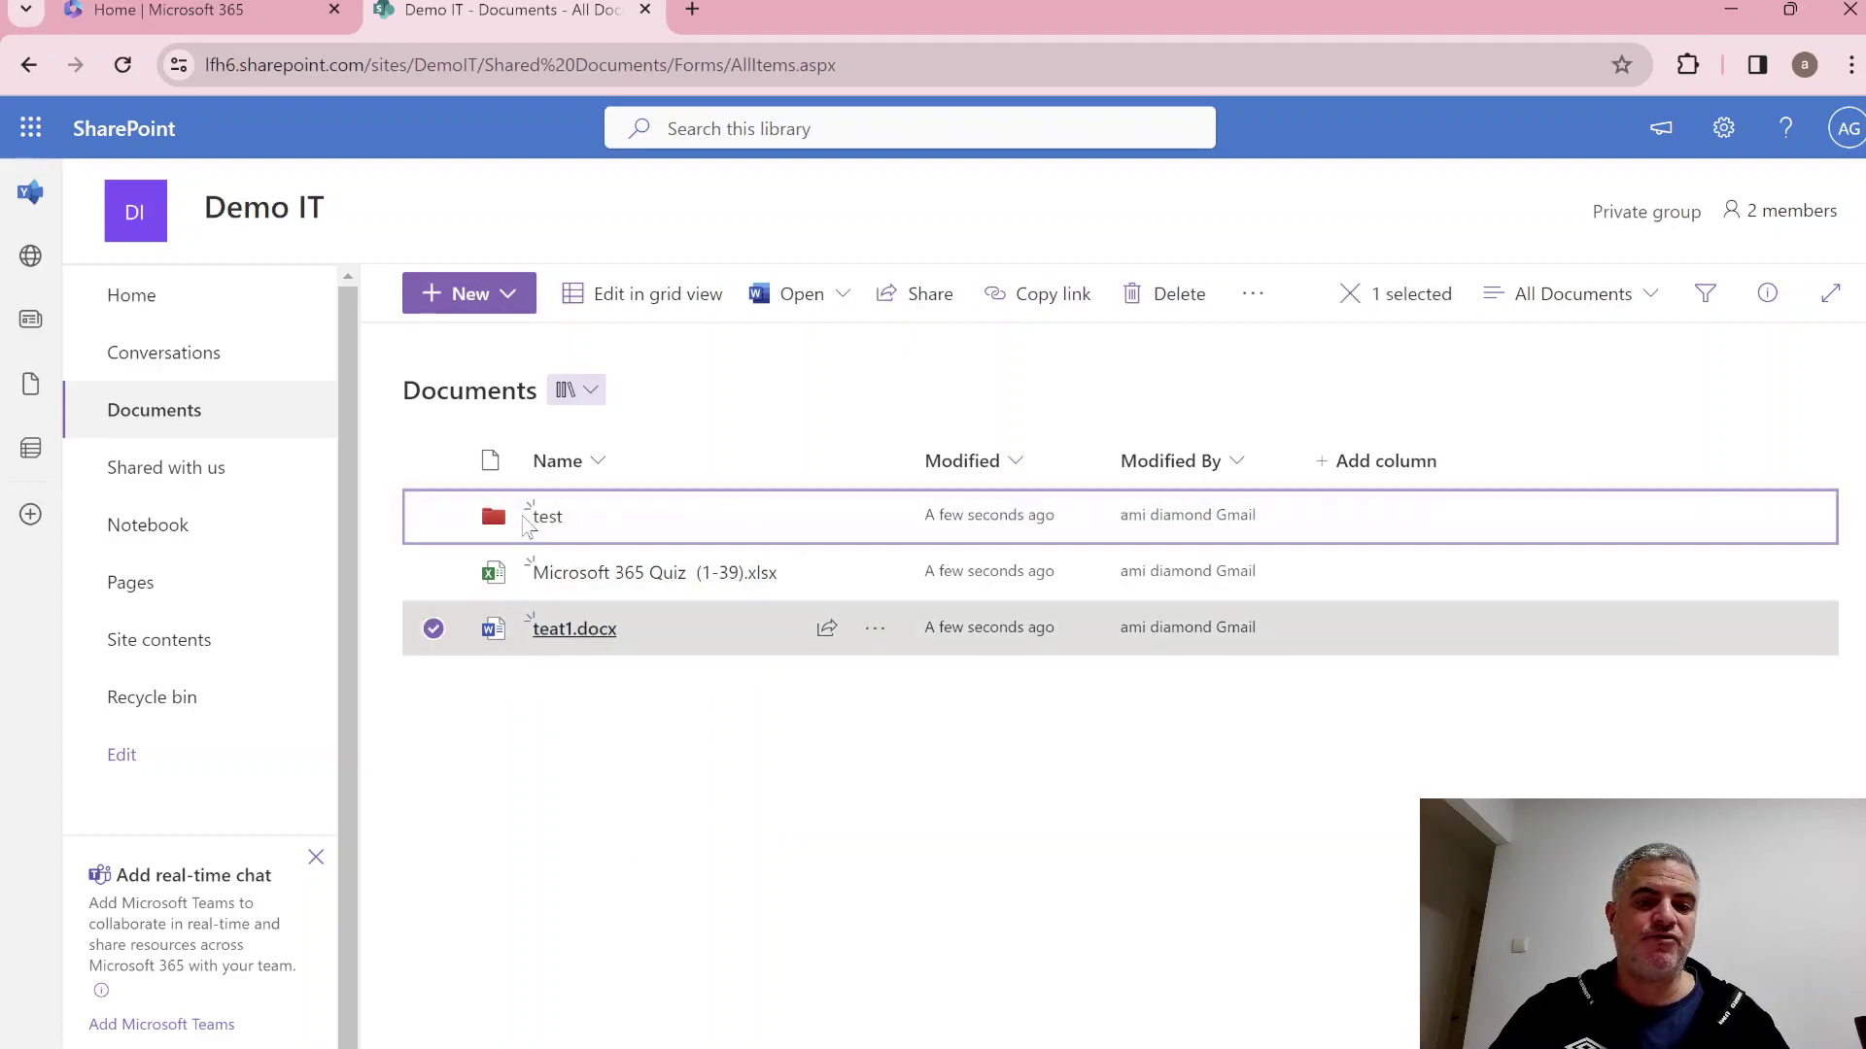
drag(528, 525, 528, 525)
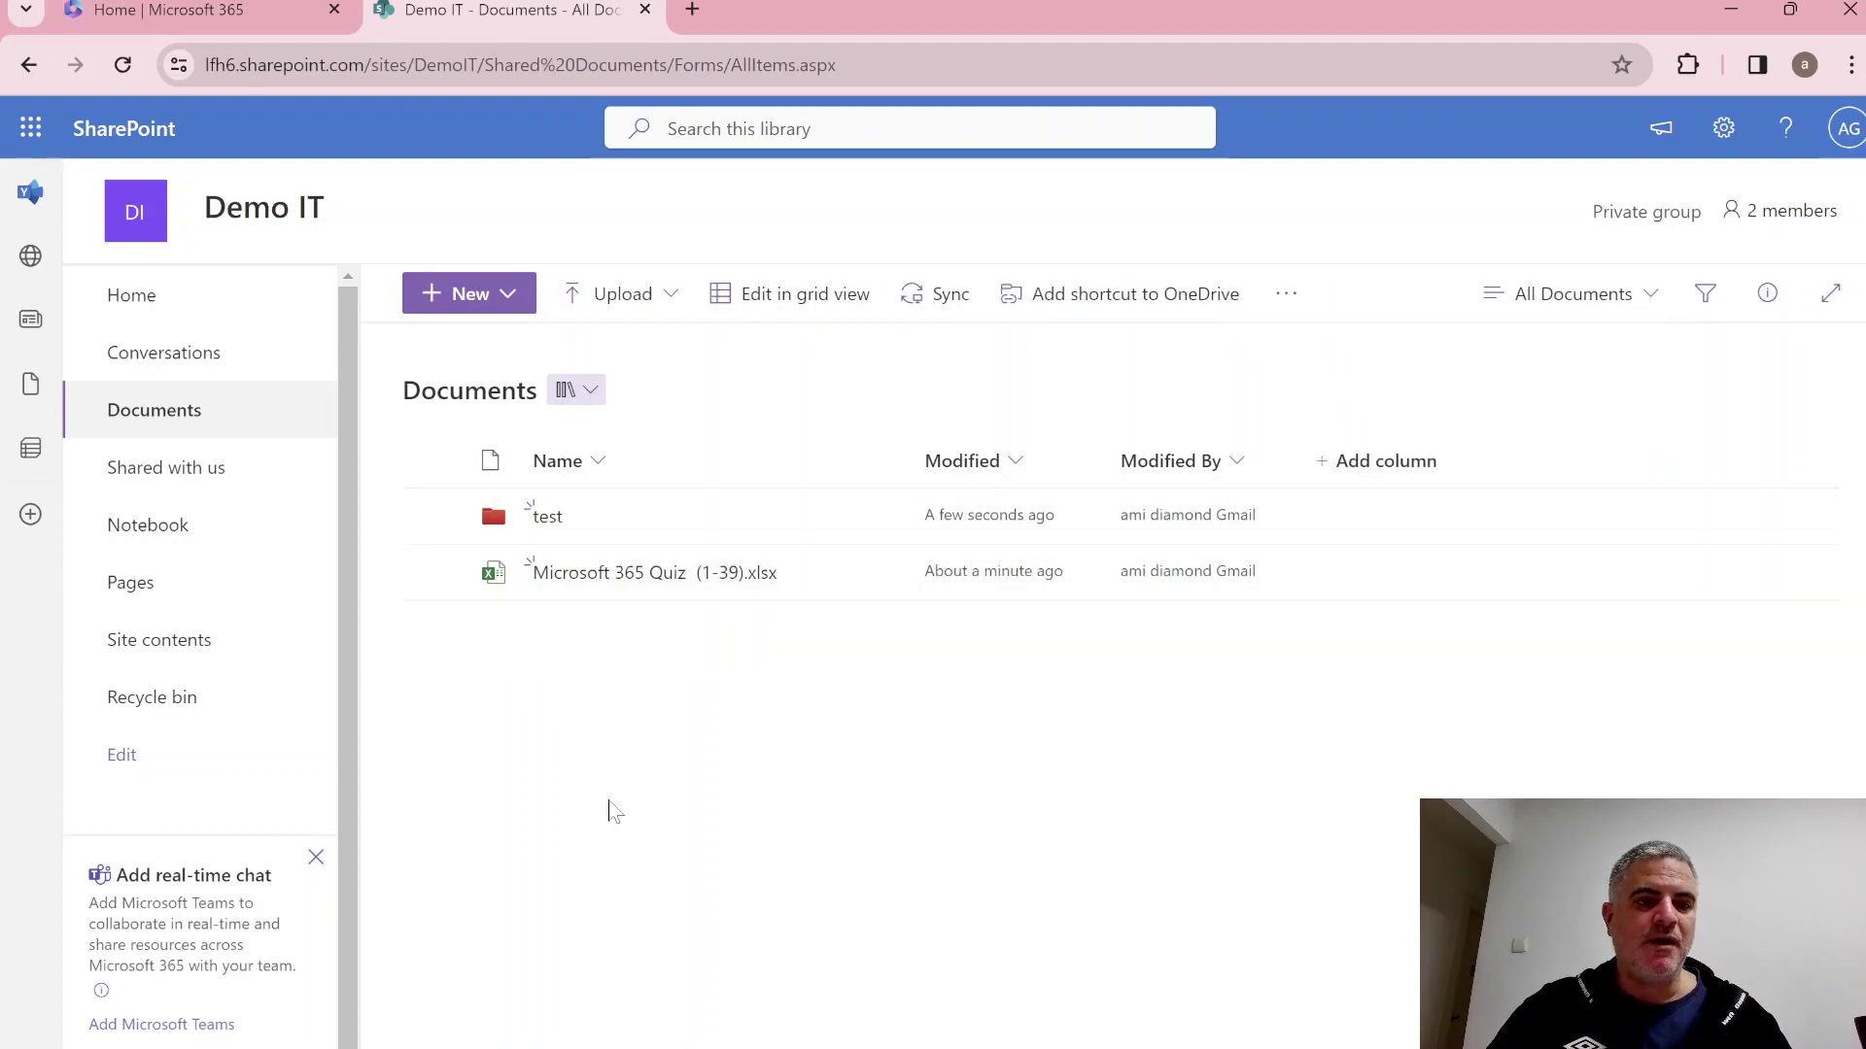
Return to the Demo IT home page and close the Next steps pane.
click(128, 301)
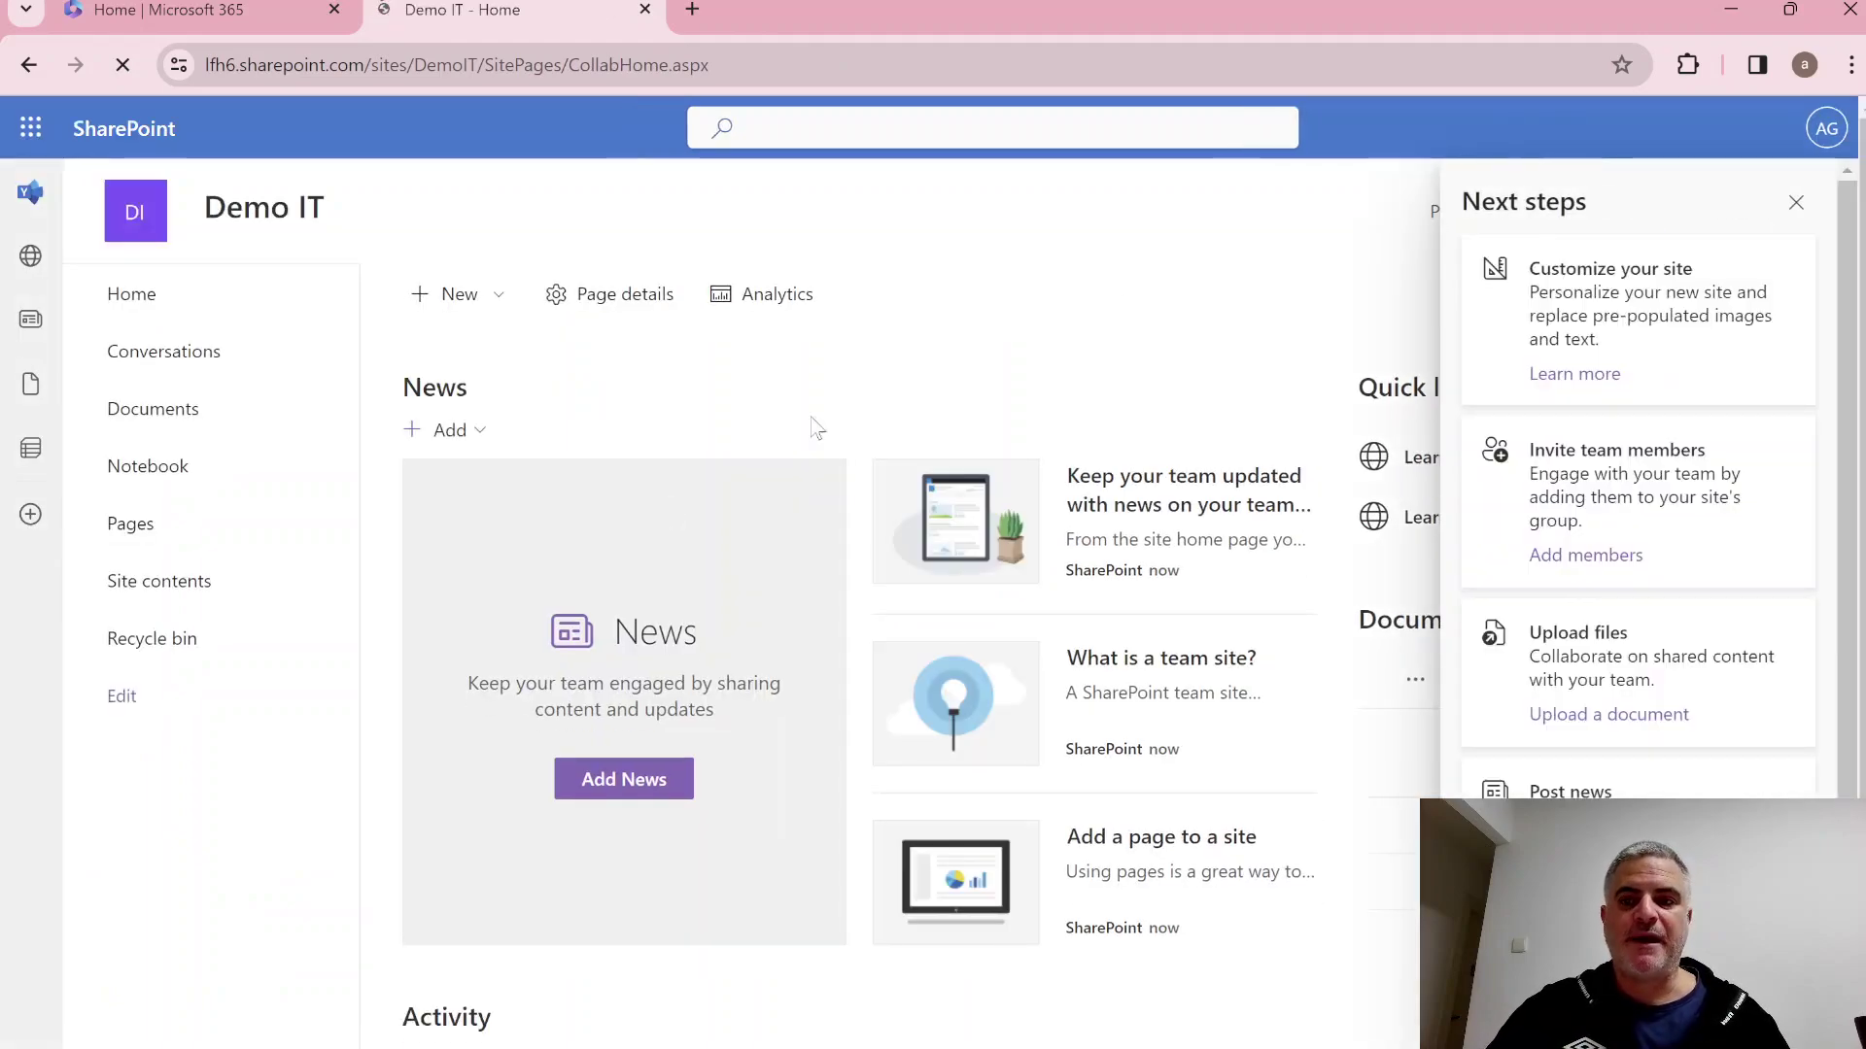
click(1796, 202)
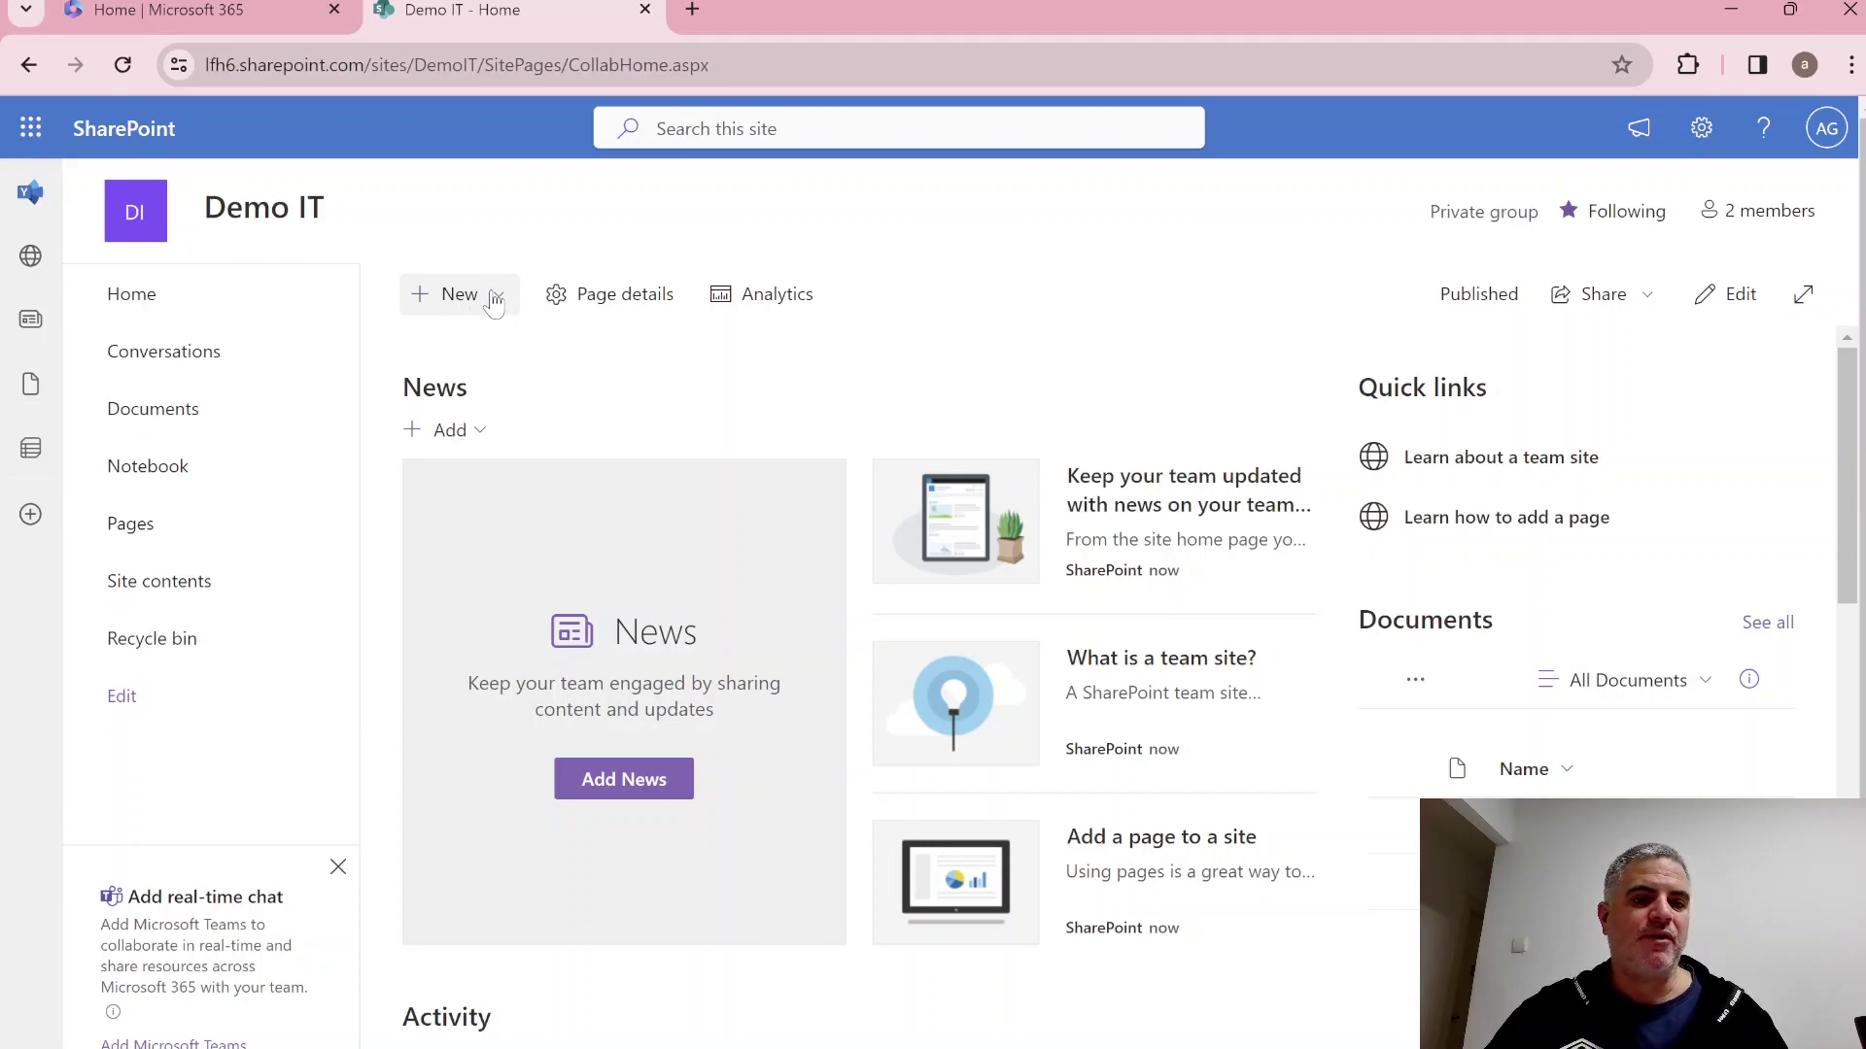
Create a blank list named Demo List on the site, leaving the description empty and keeping it in the site navigation.
click(495, 301)
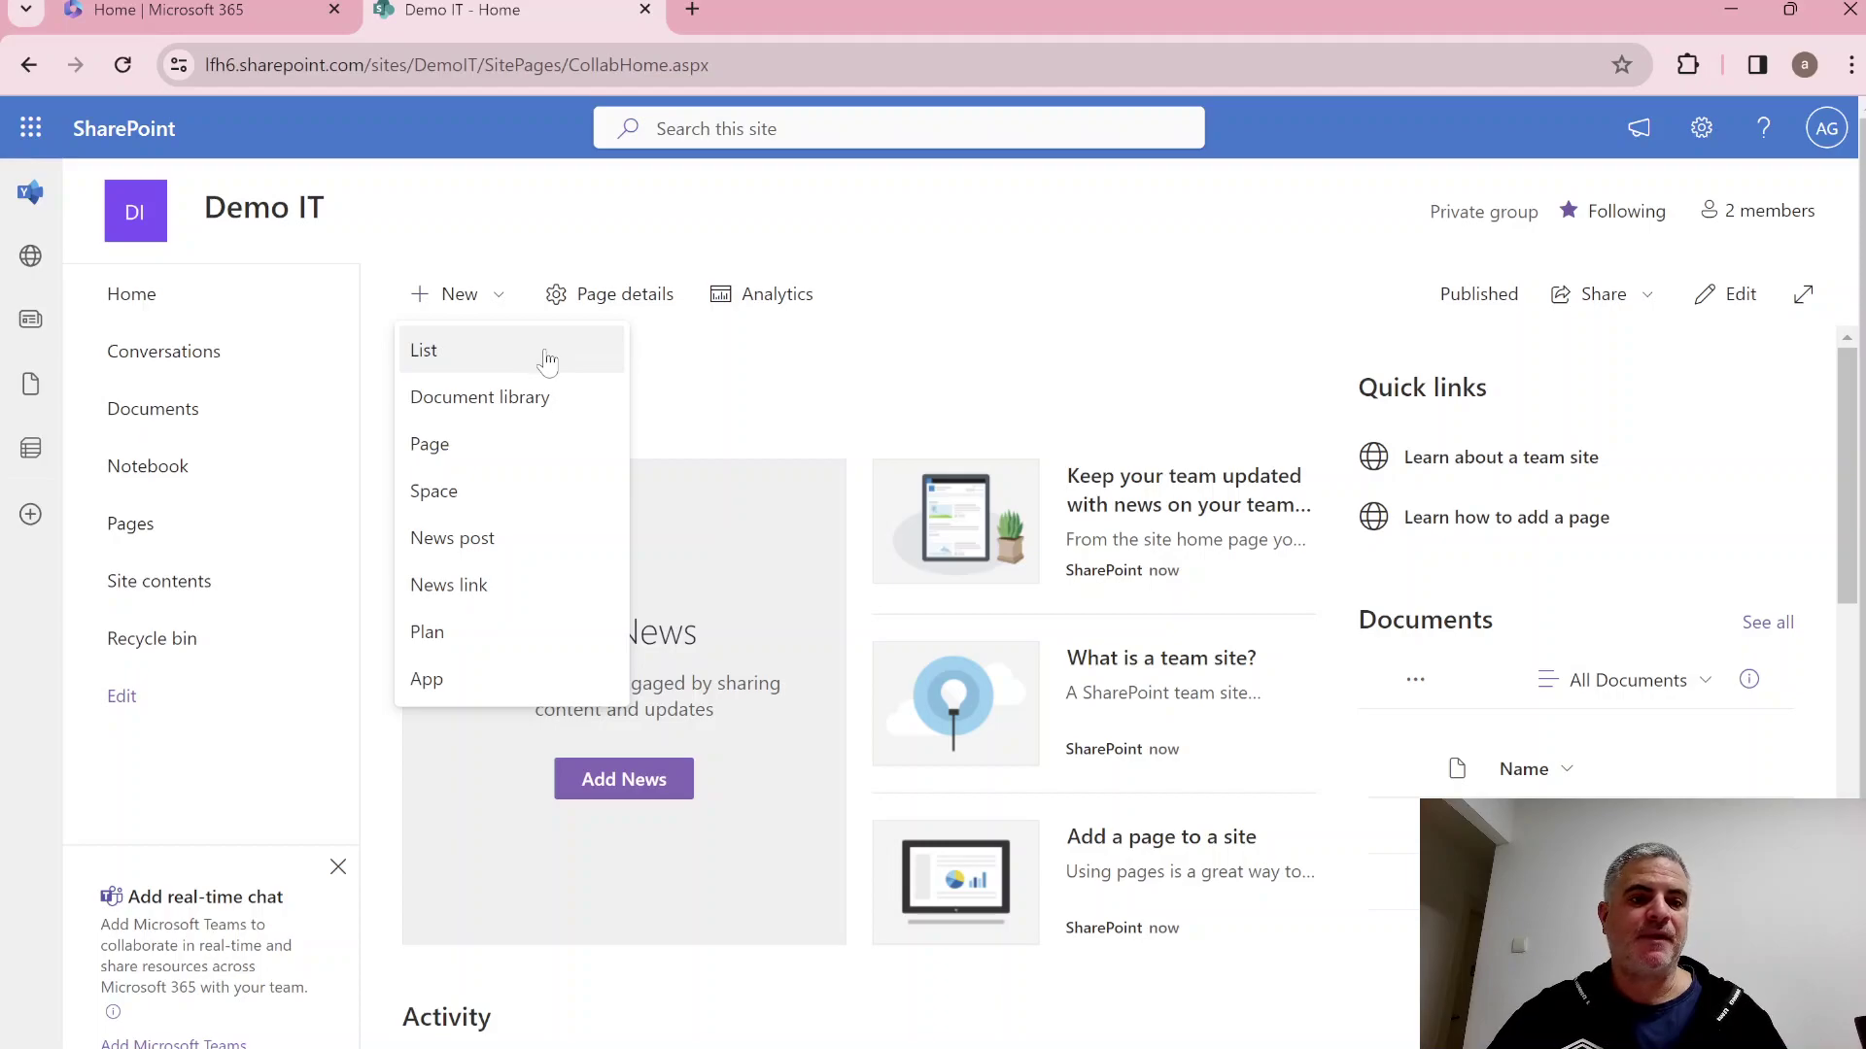
click(469, 357)
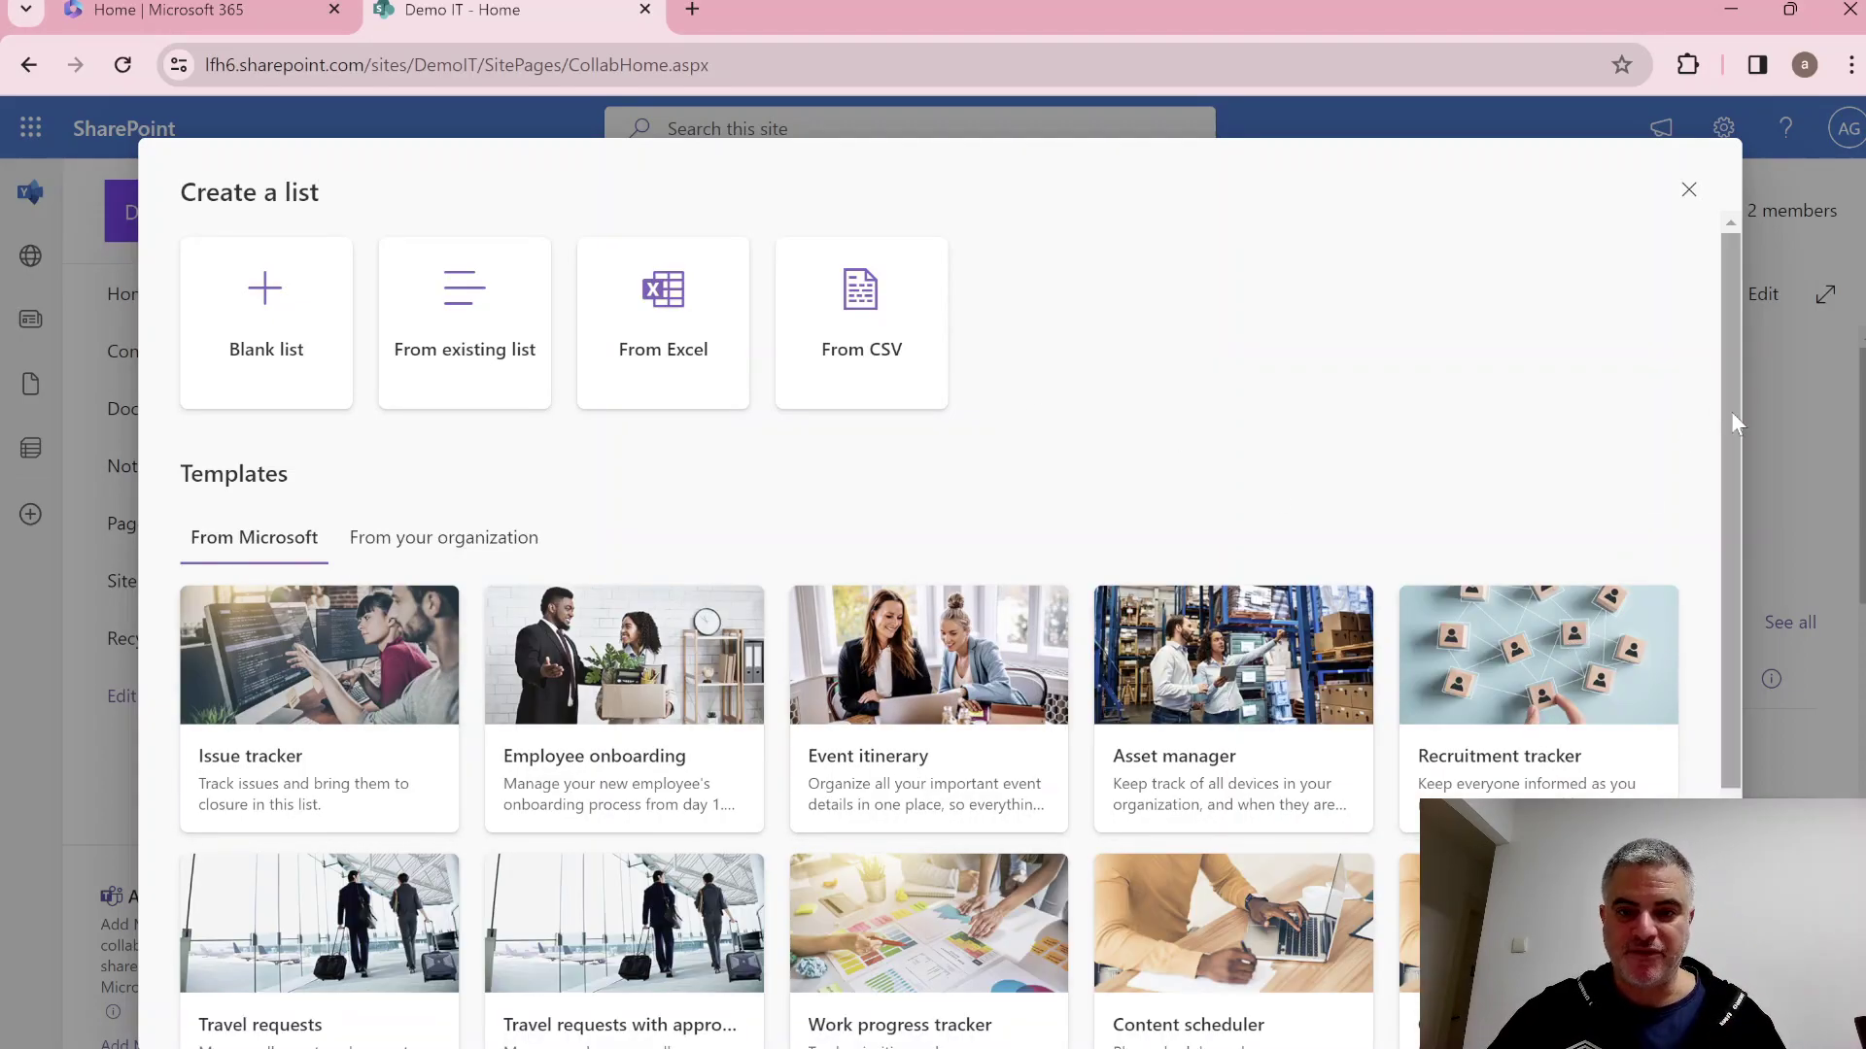
scroll(1726, 443, down, 2)
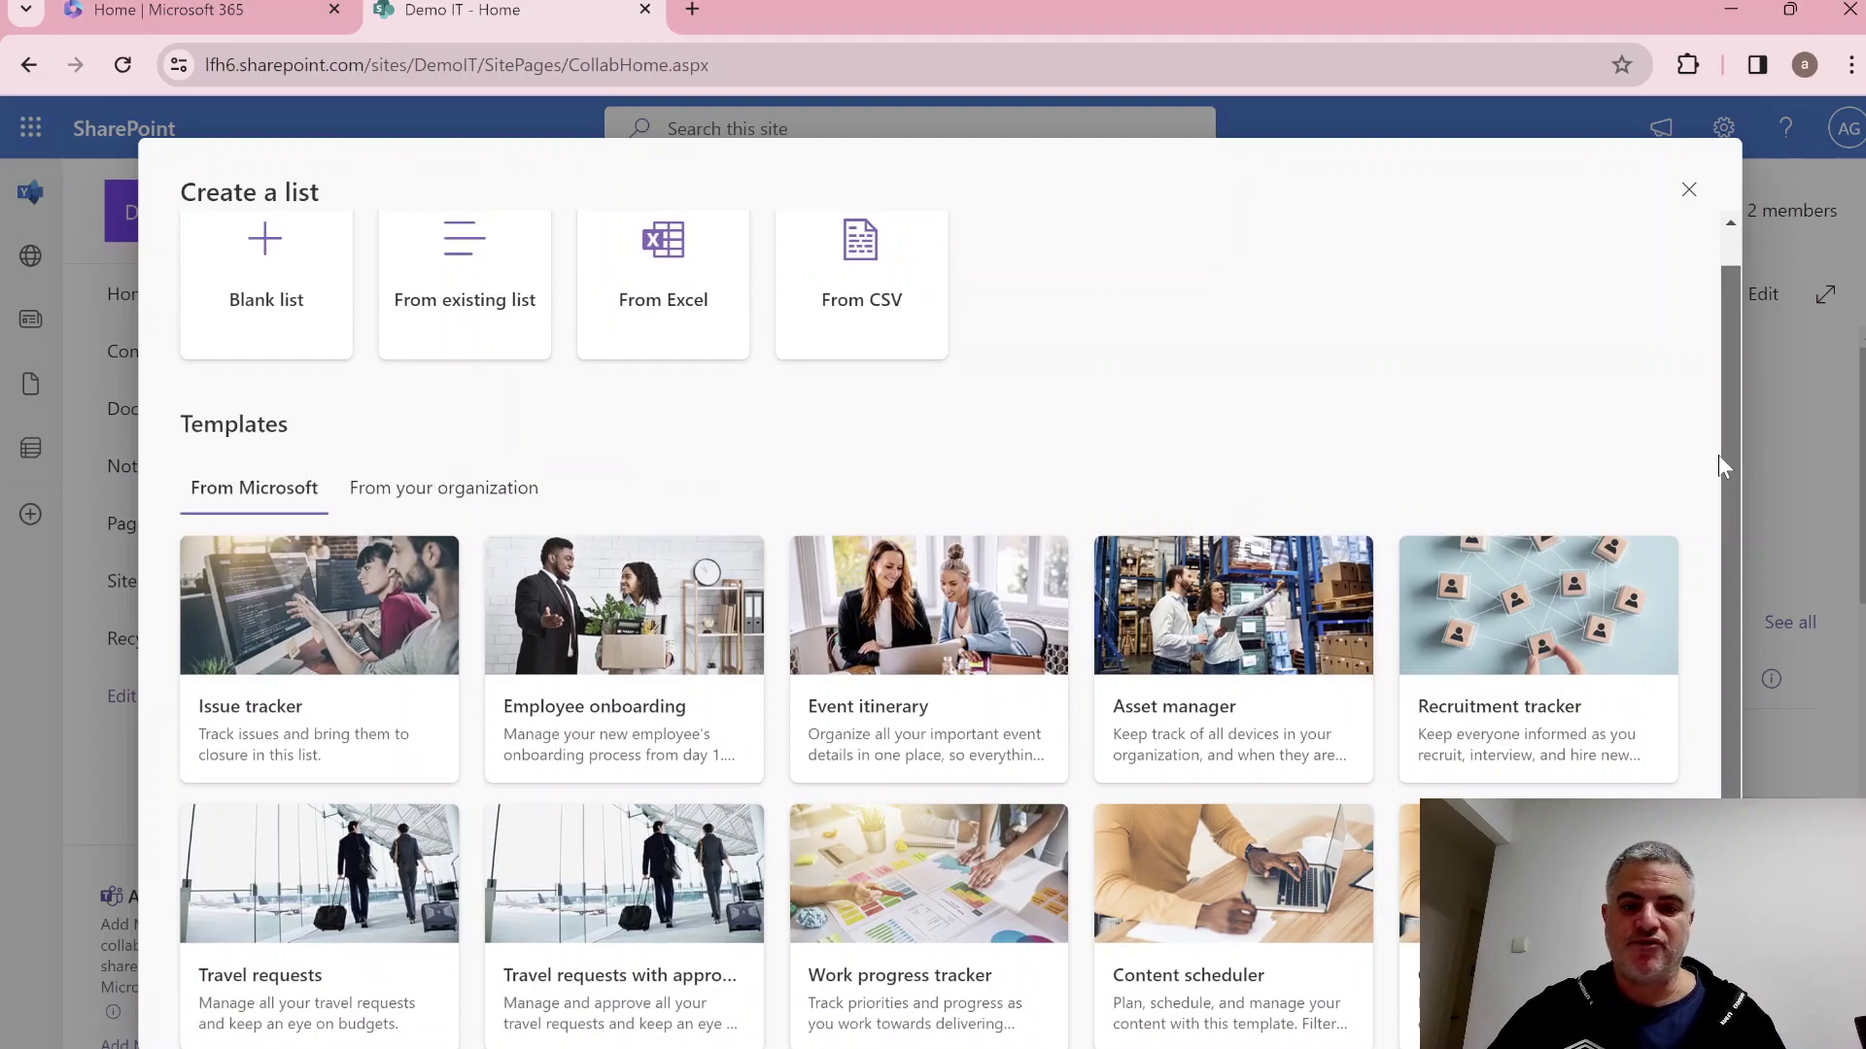
scroll(1718, 457, down, 1)
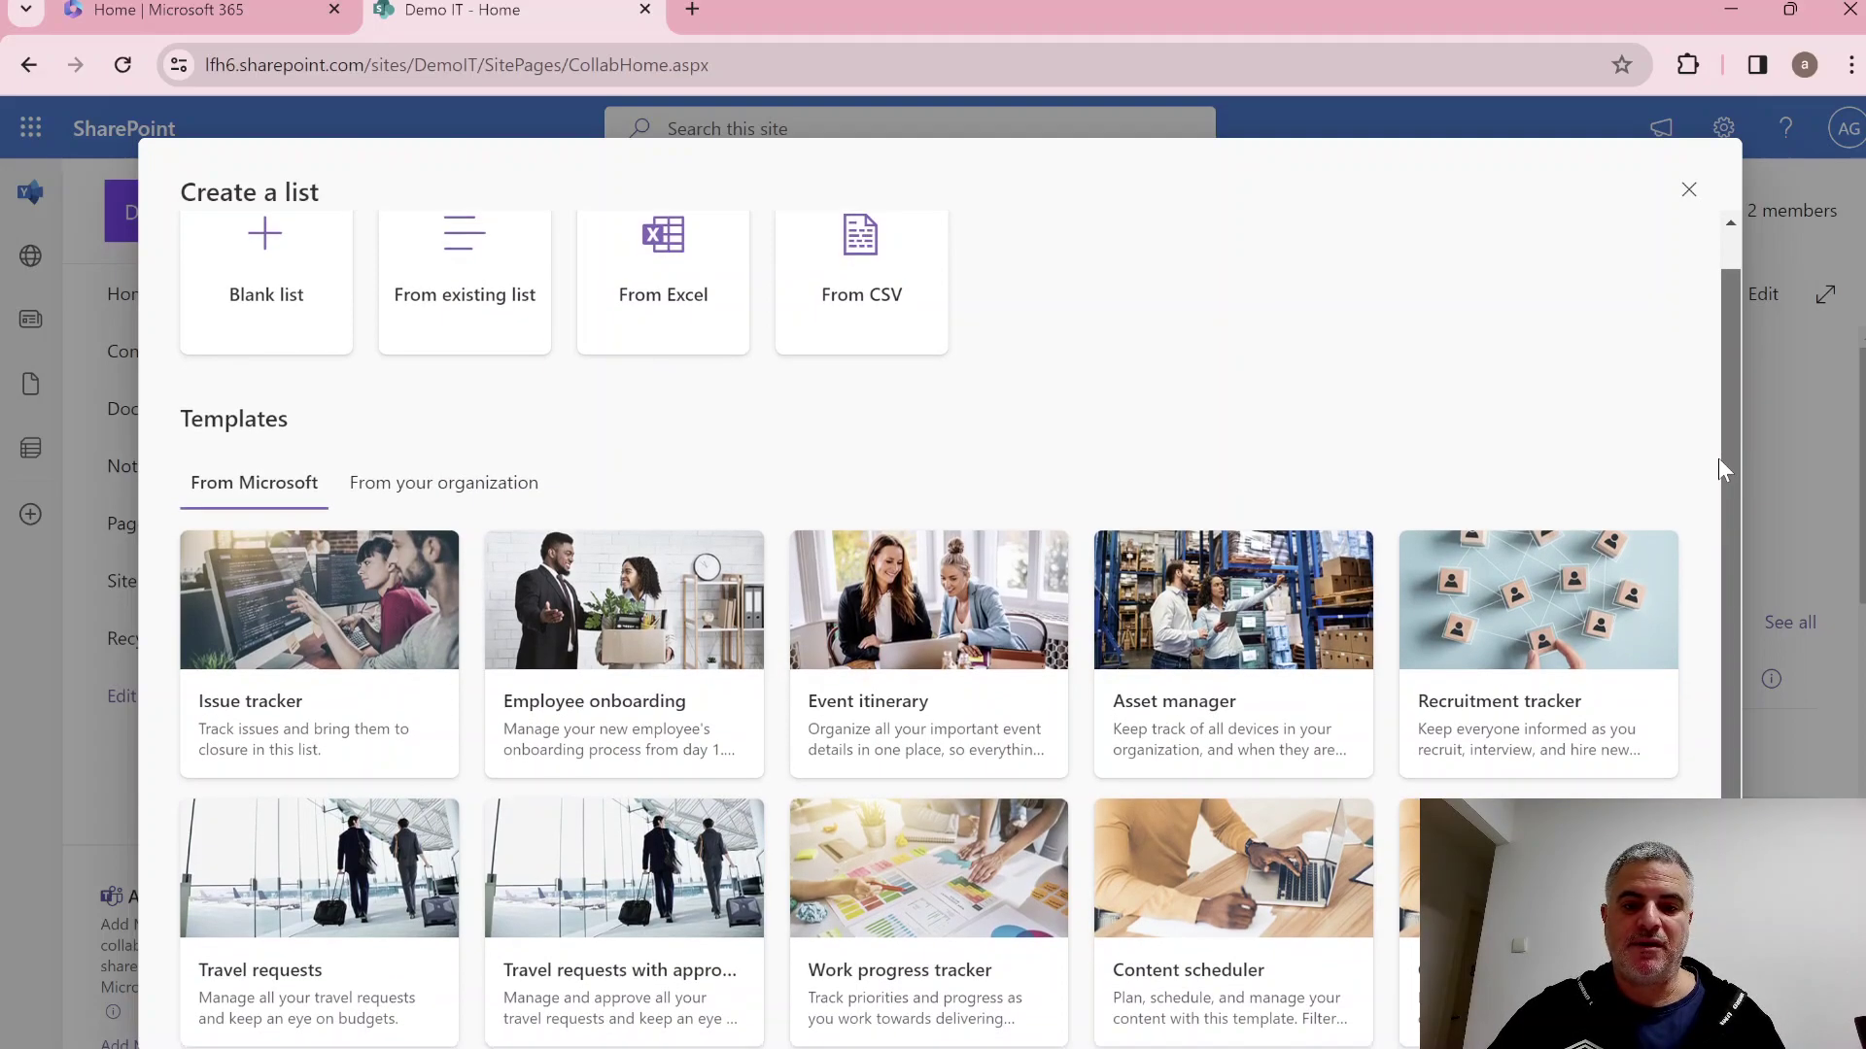
scroll(1717, 561, down, 2)
scroll(1735, 381, up, 3)
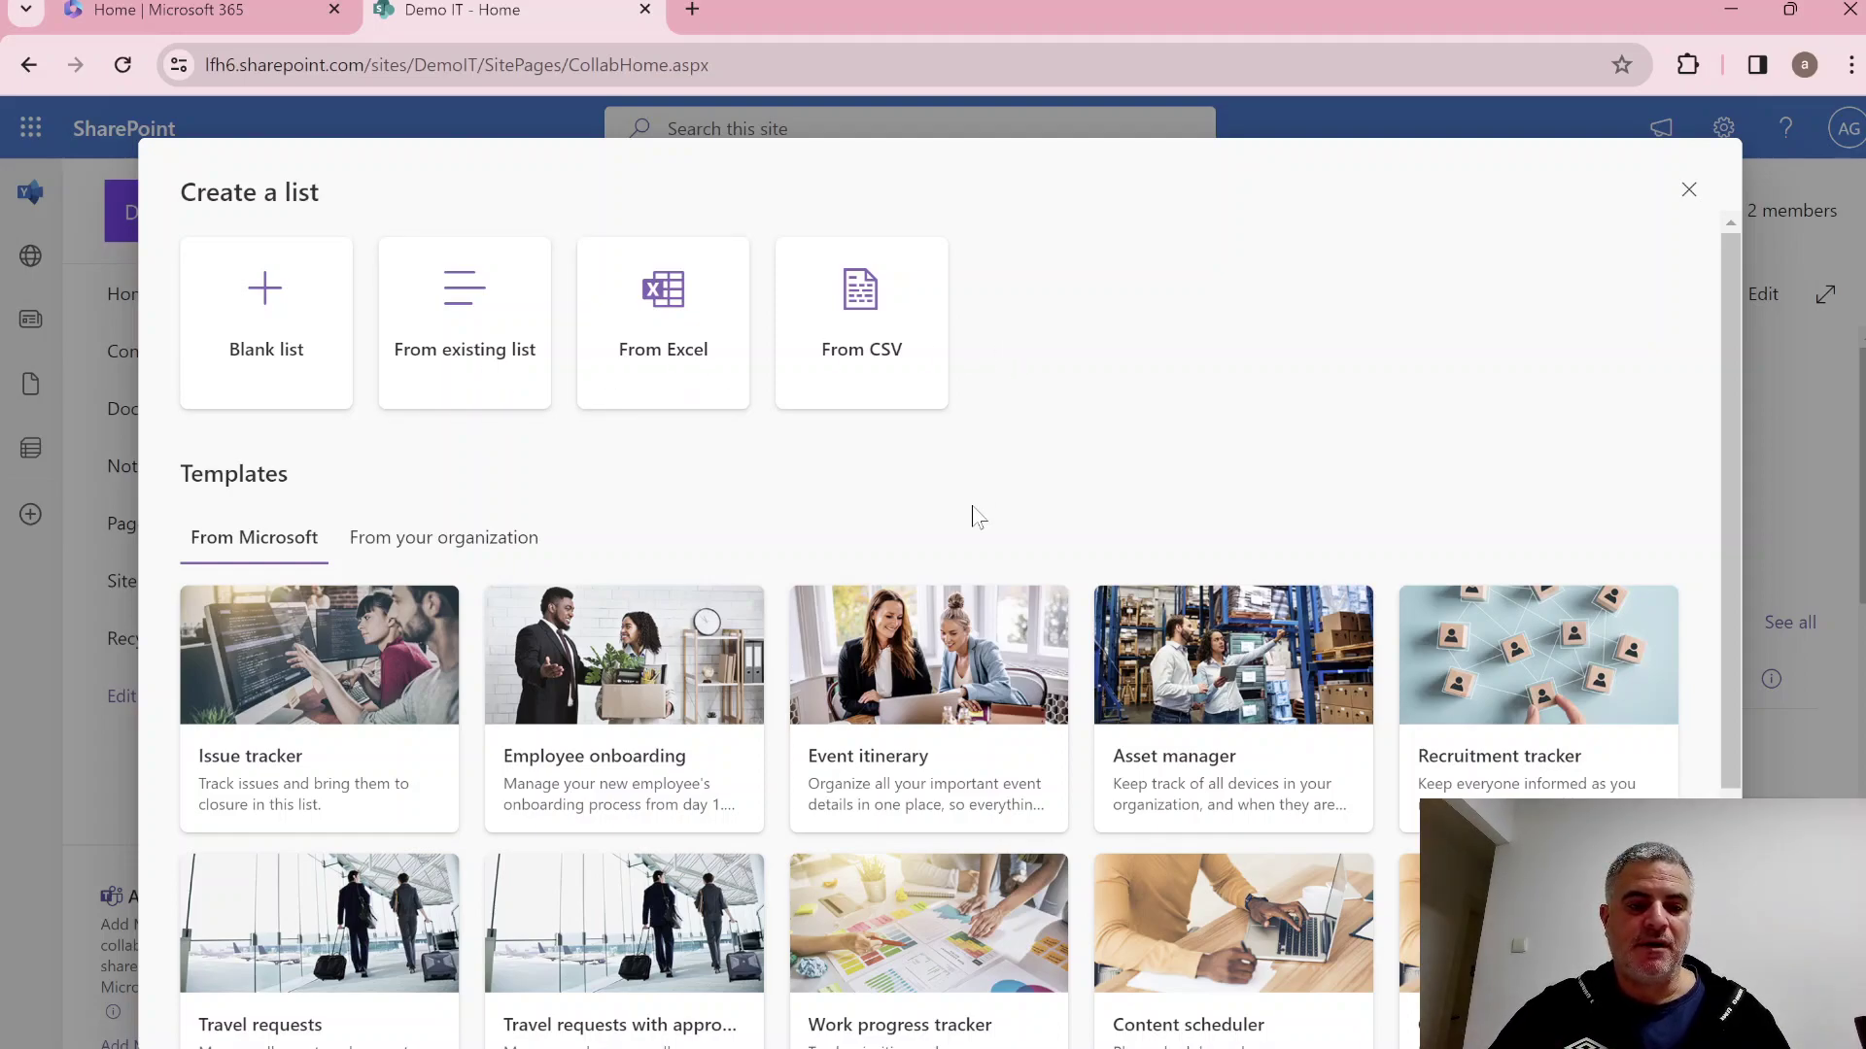
click(282, 330)
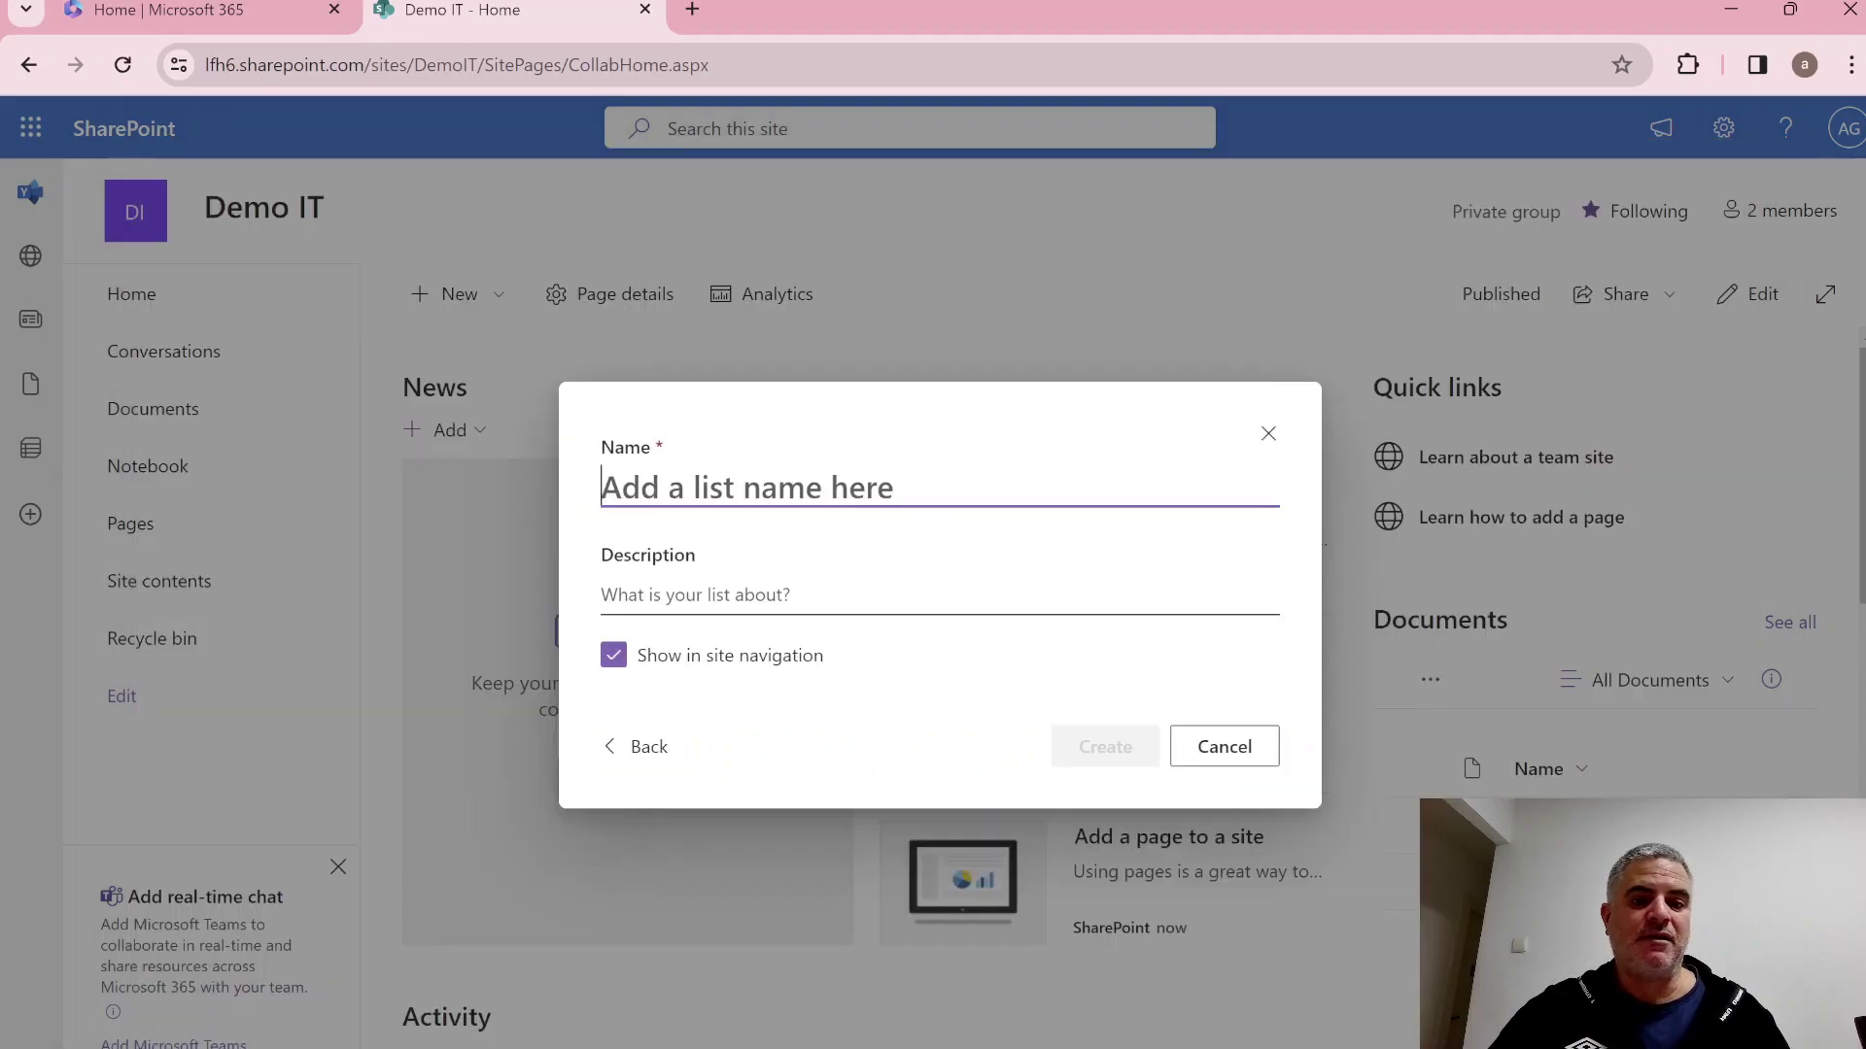
text(D)
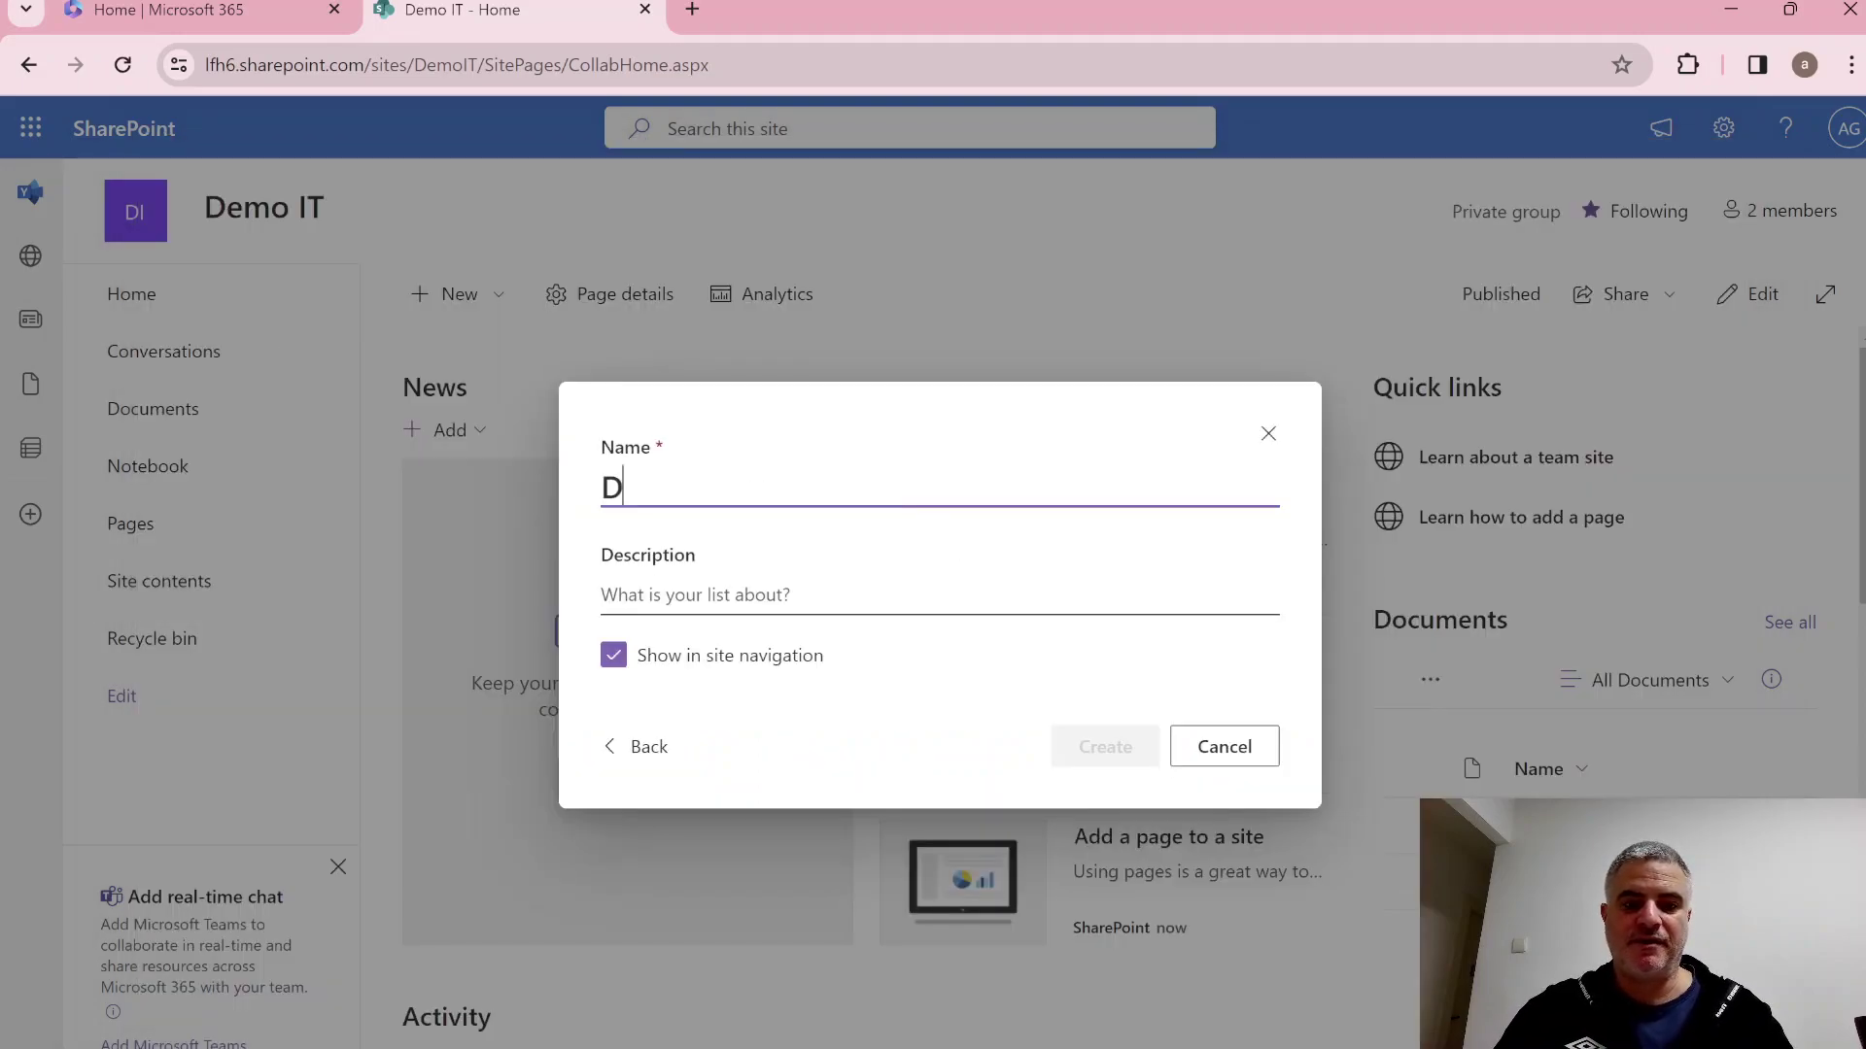
text(emo Listy)
key(BackSpace)
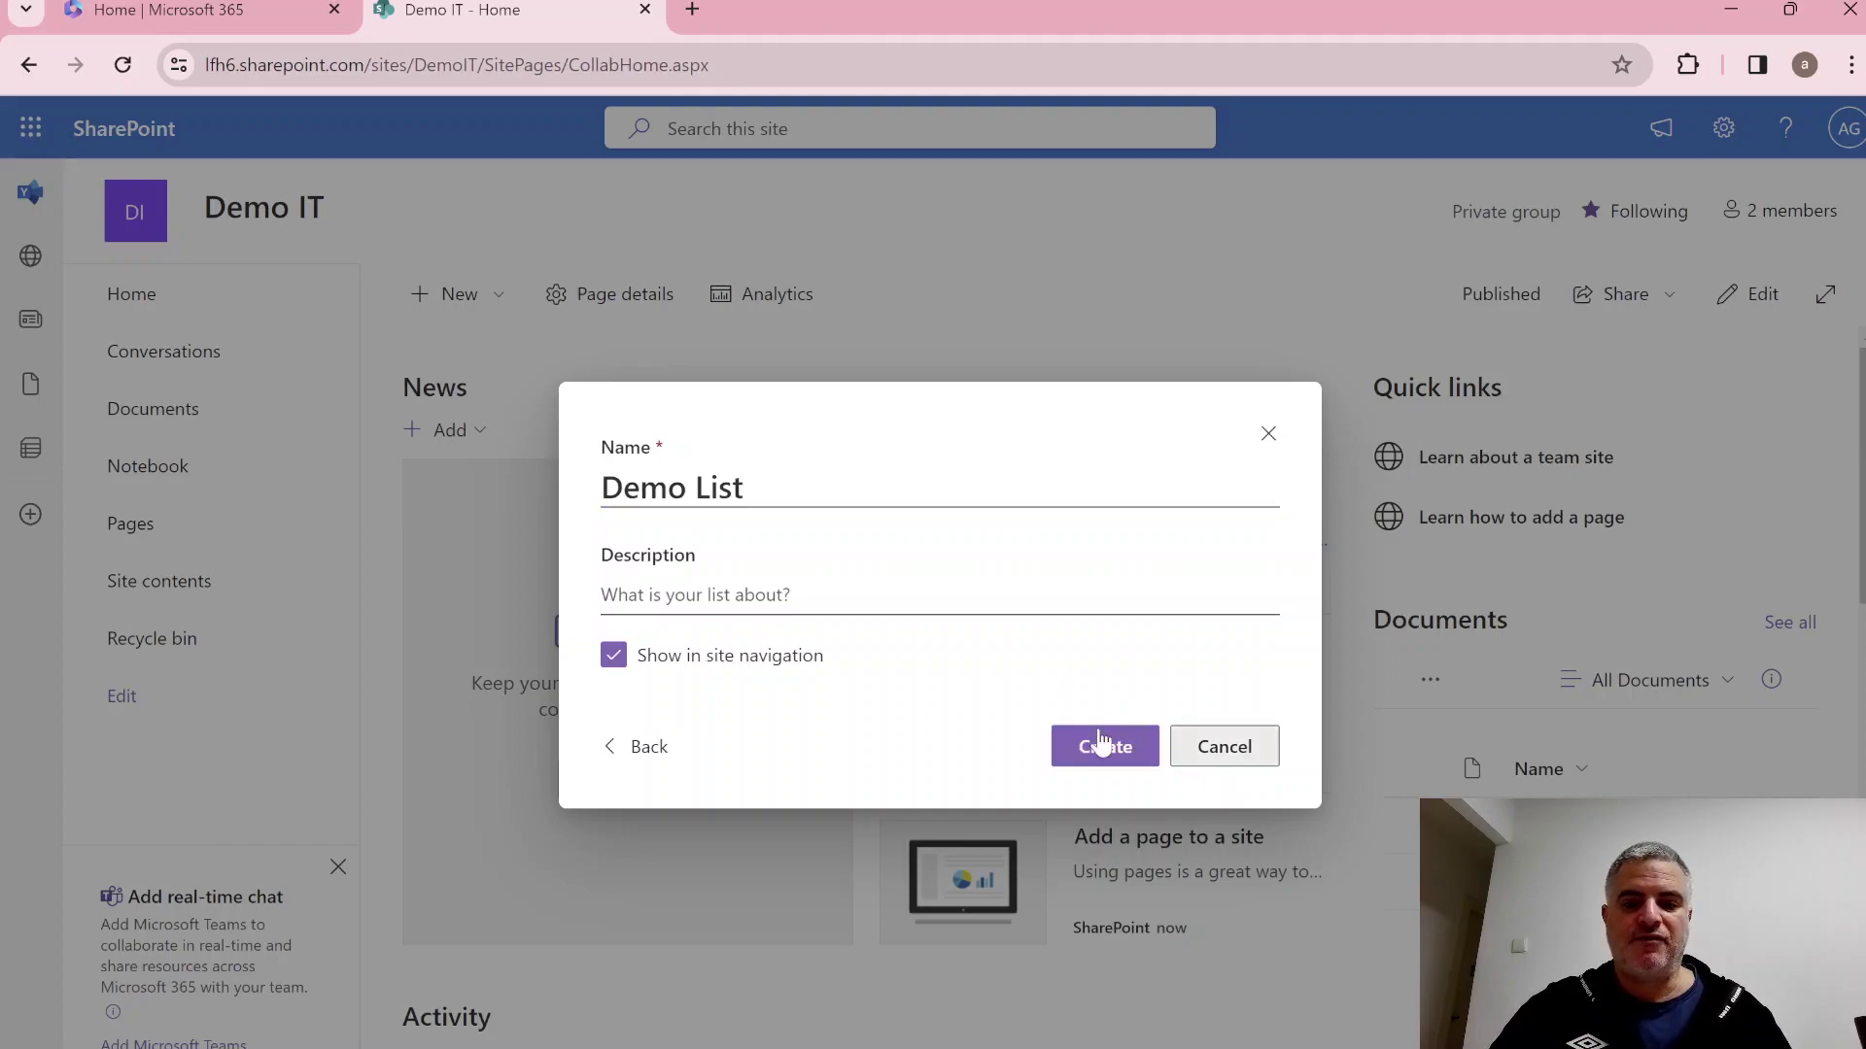
click(1102, 748)
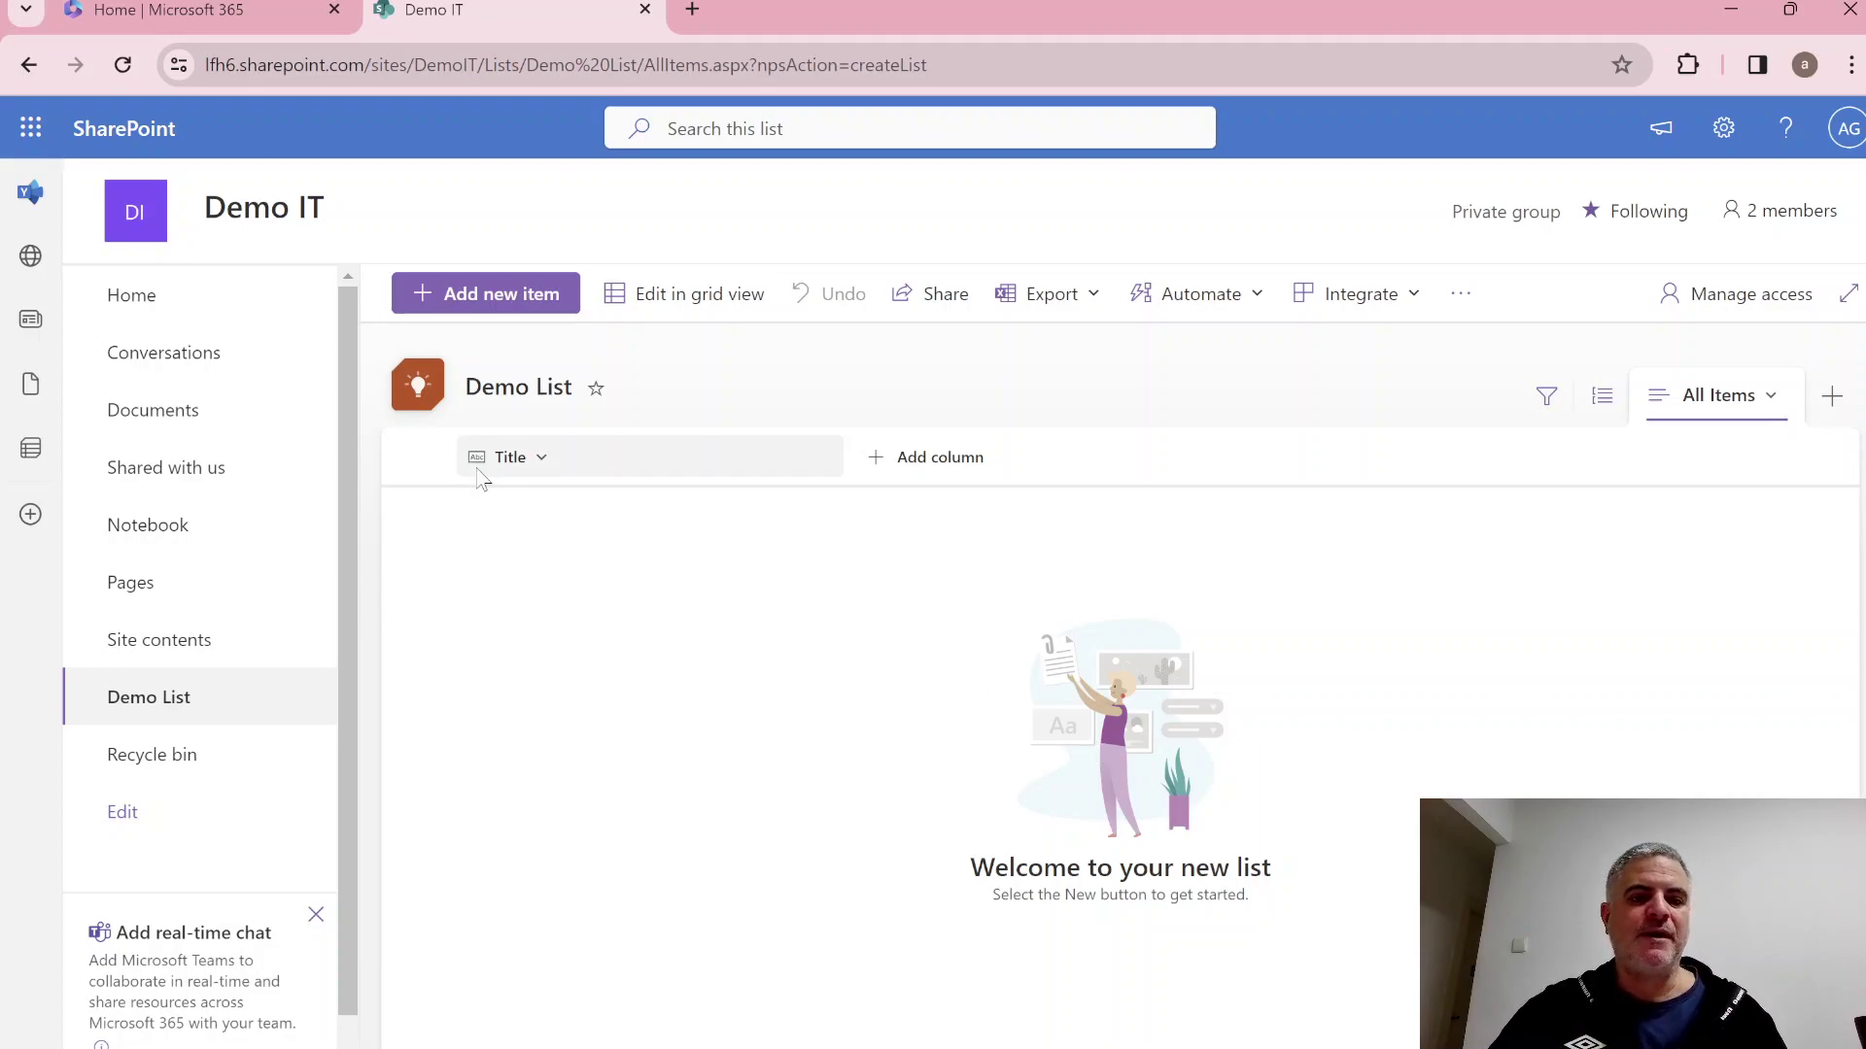
Start a new column of type Choice in Demo List and name it Status.
click(926, 470)
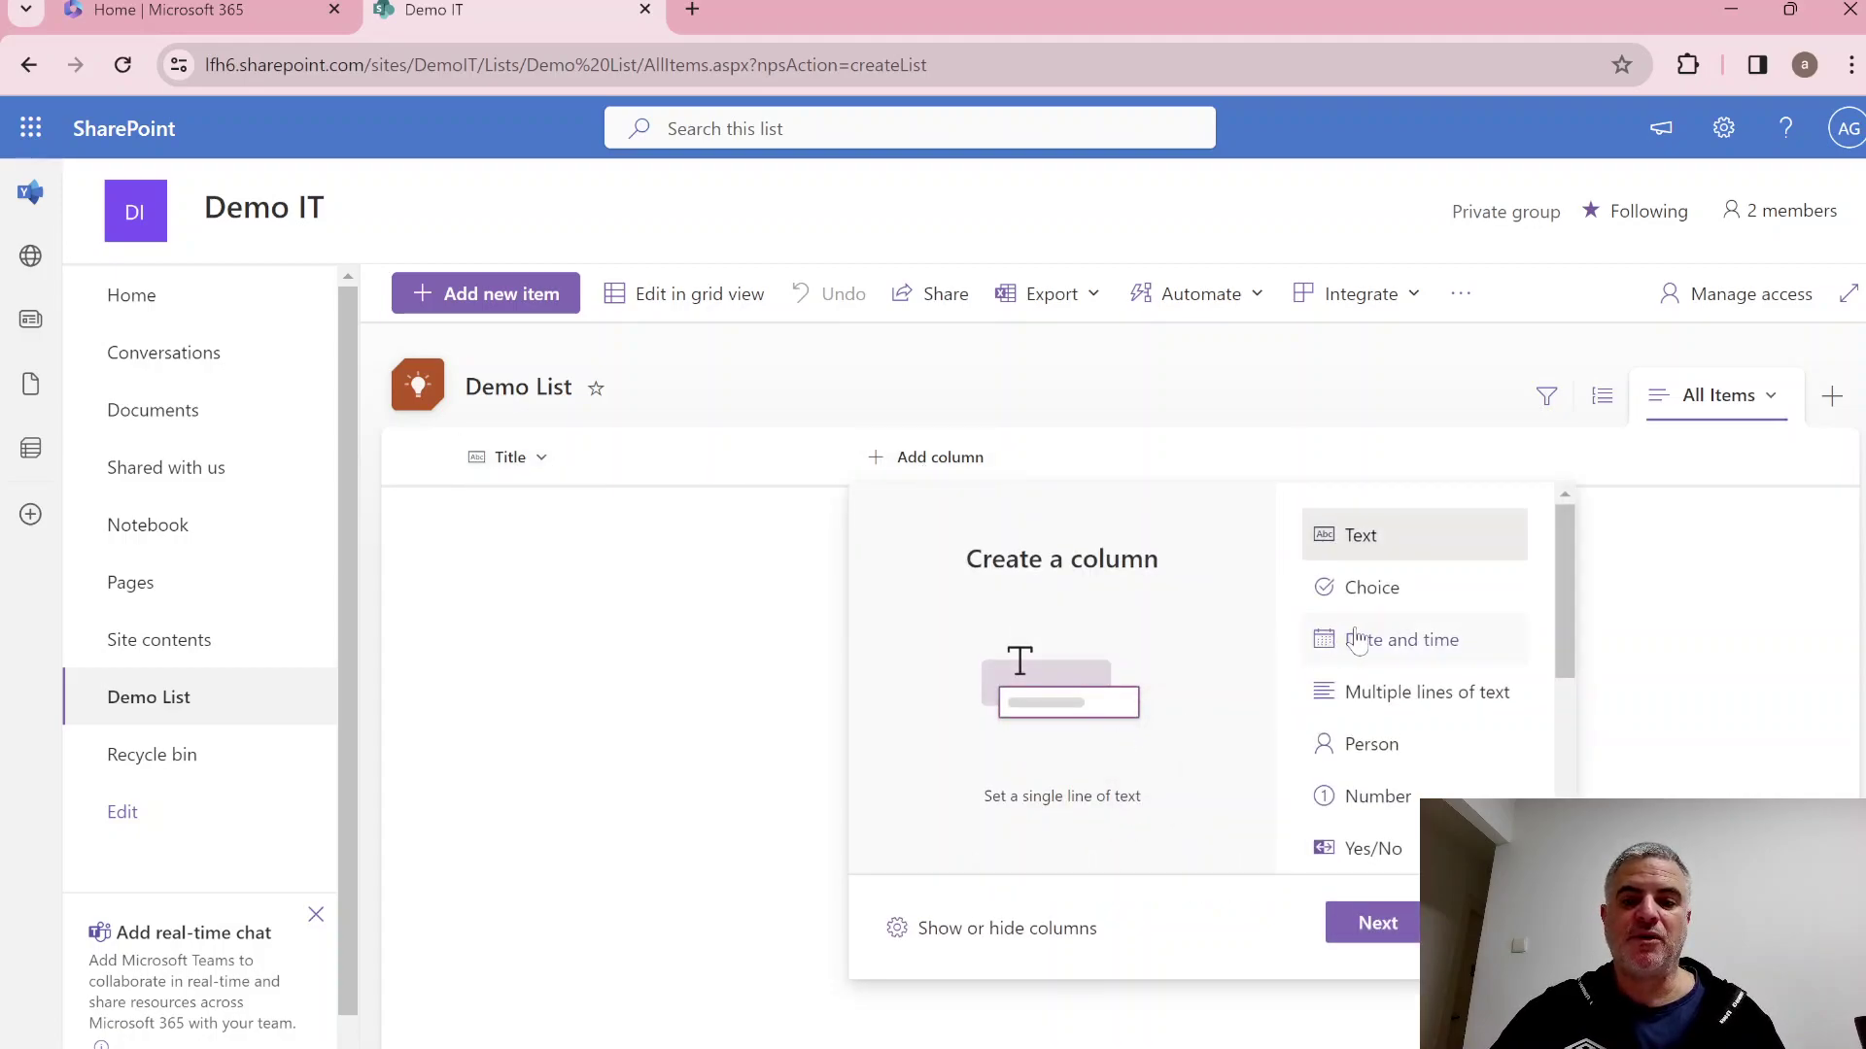
click(1406, 609)
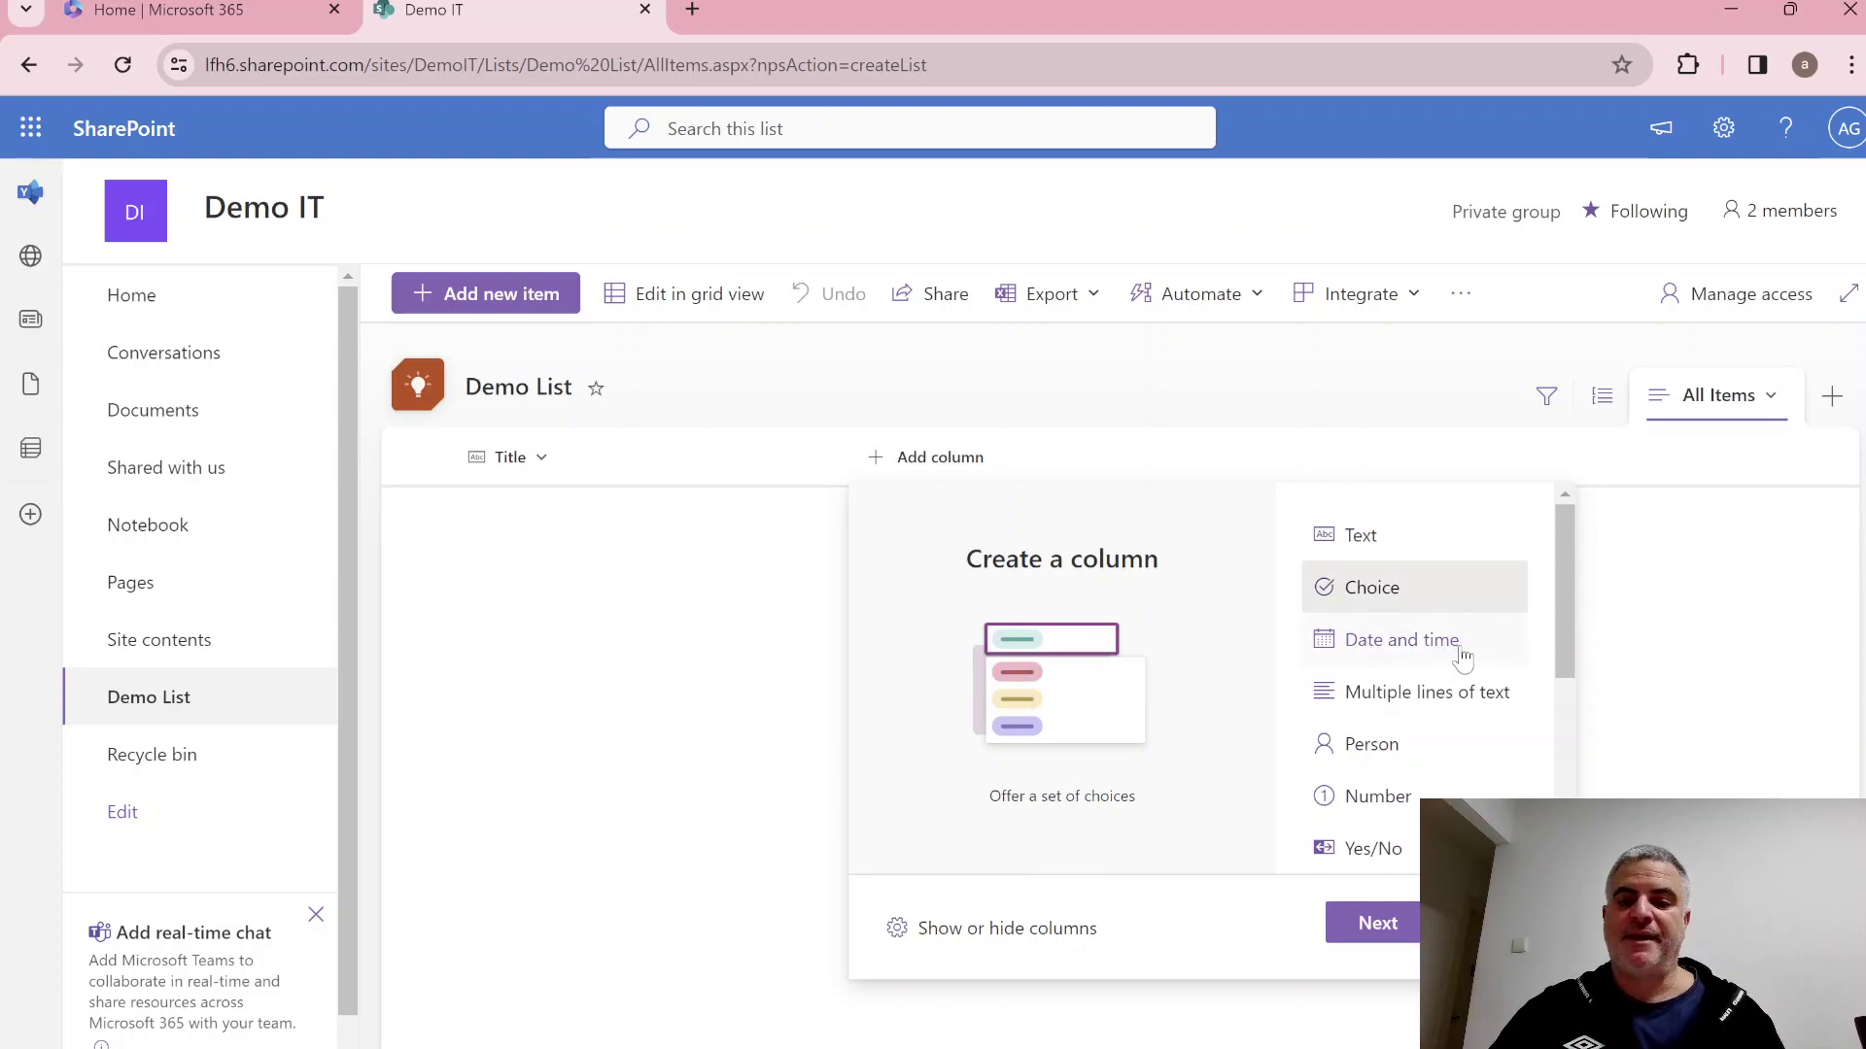
scroll(1569, 612, down, 1)
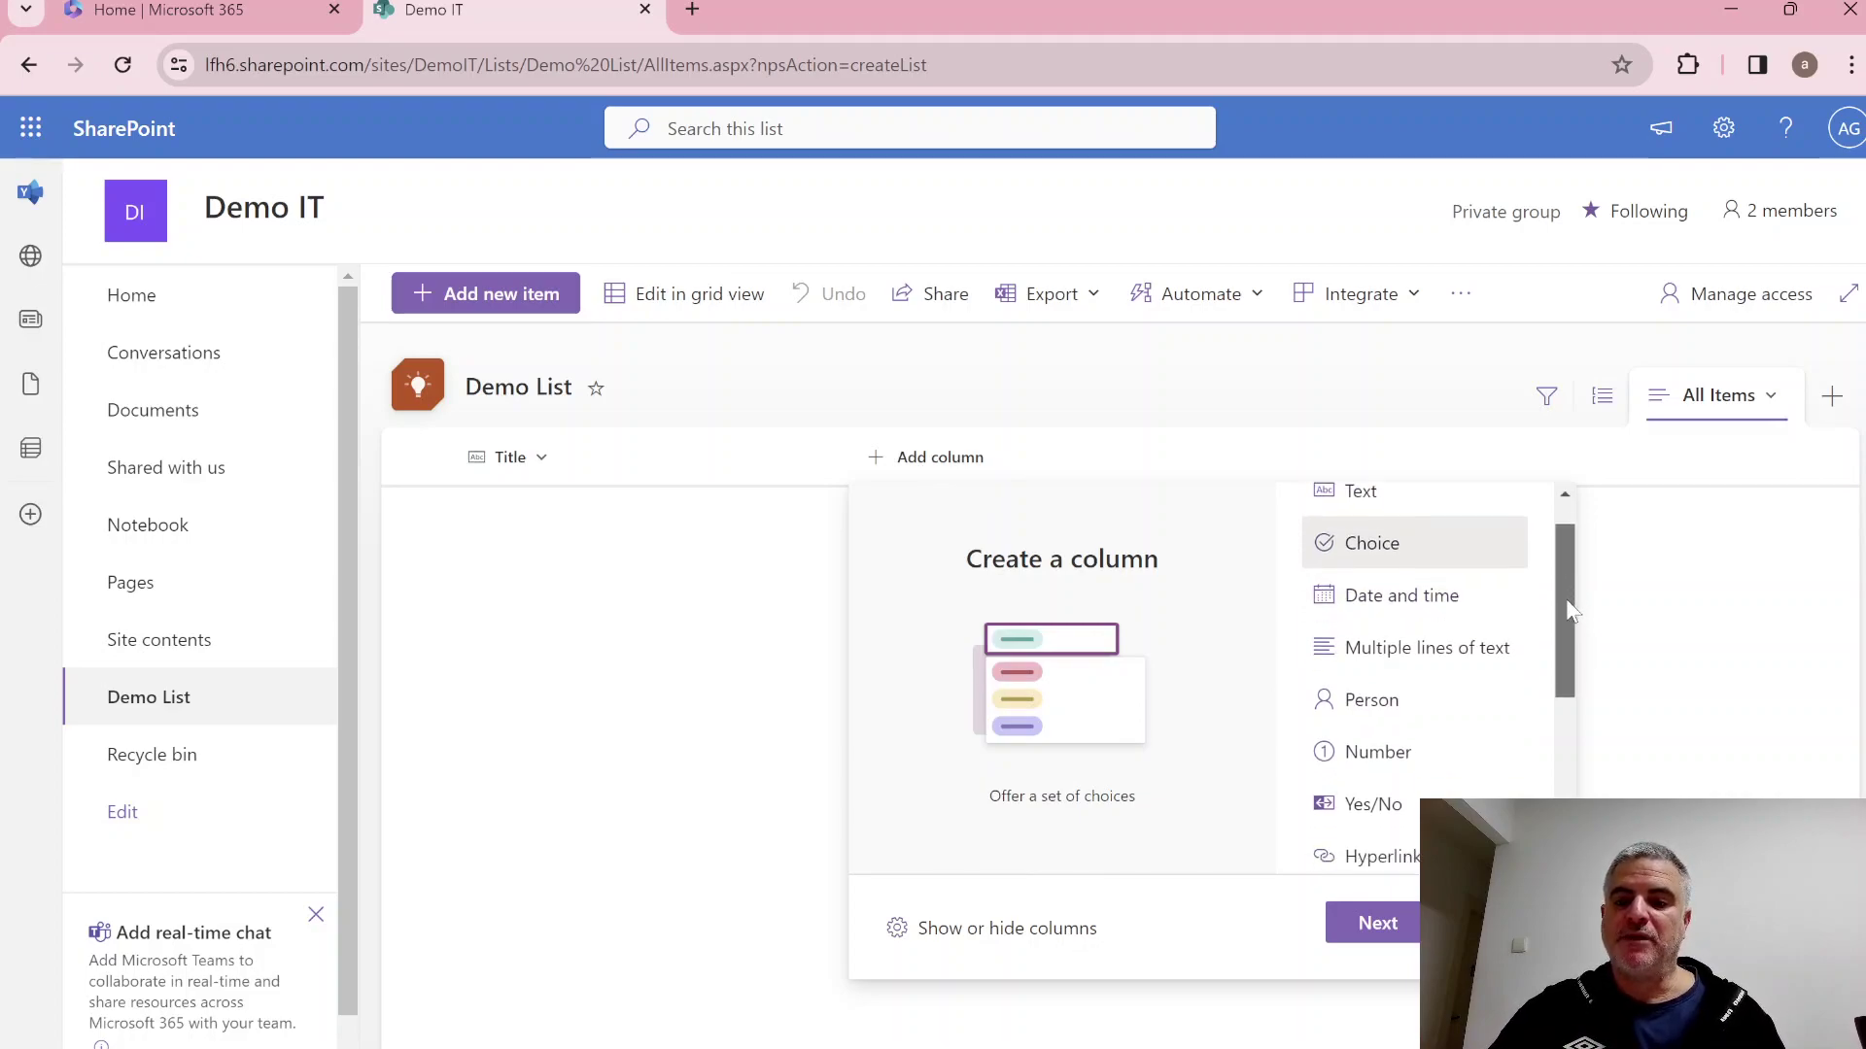
mouse_move(1570, 622)
mouse_down()
mouse_move(1551, 789)
mouse_move(1559, 622)
mouse_up()
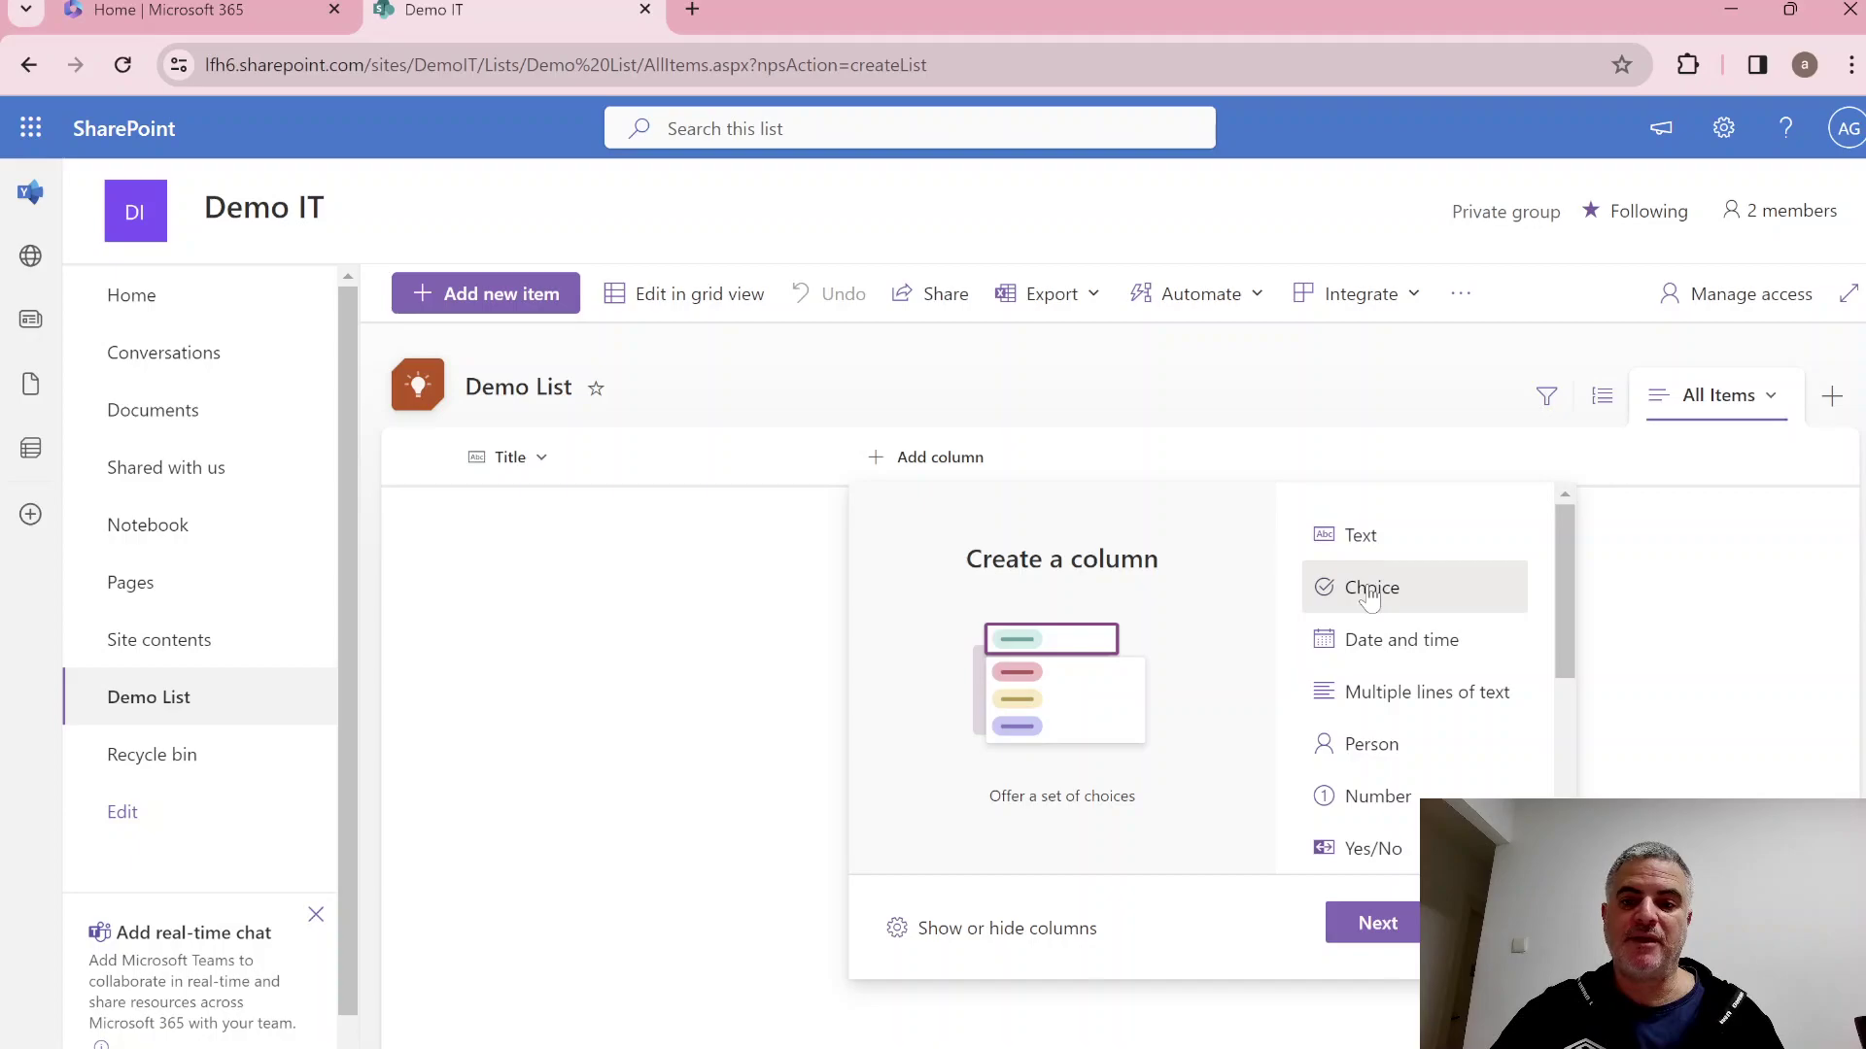
click(1374, 923)
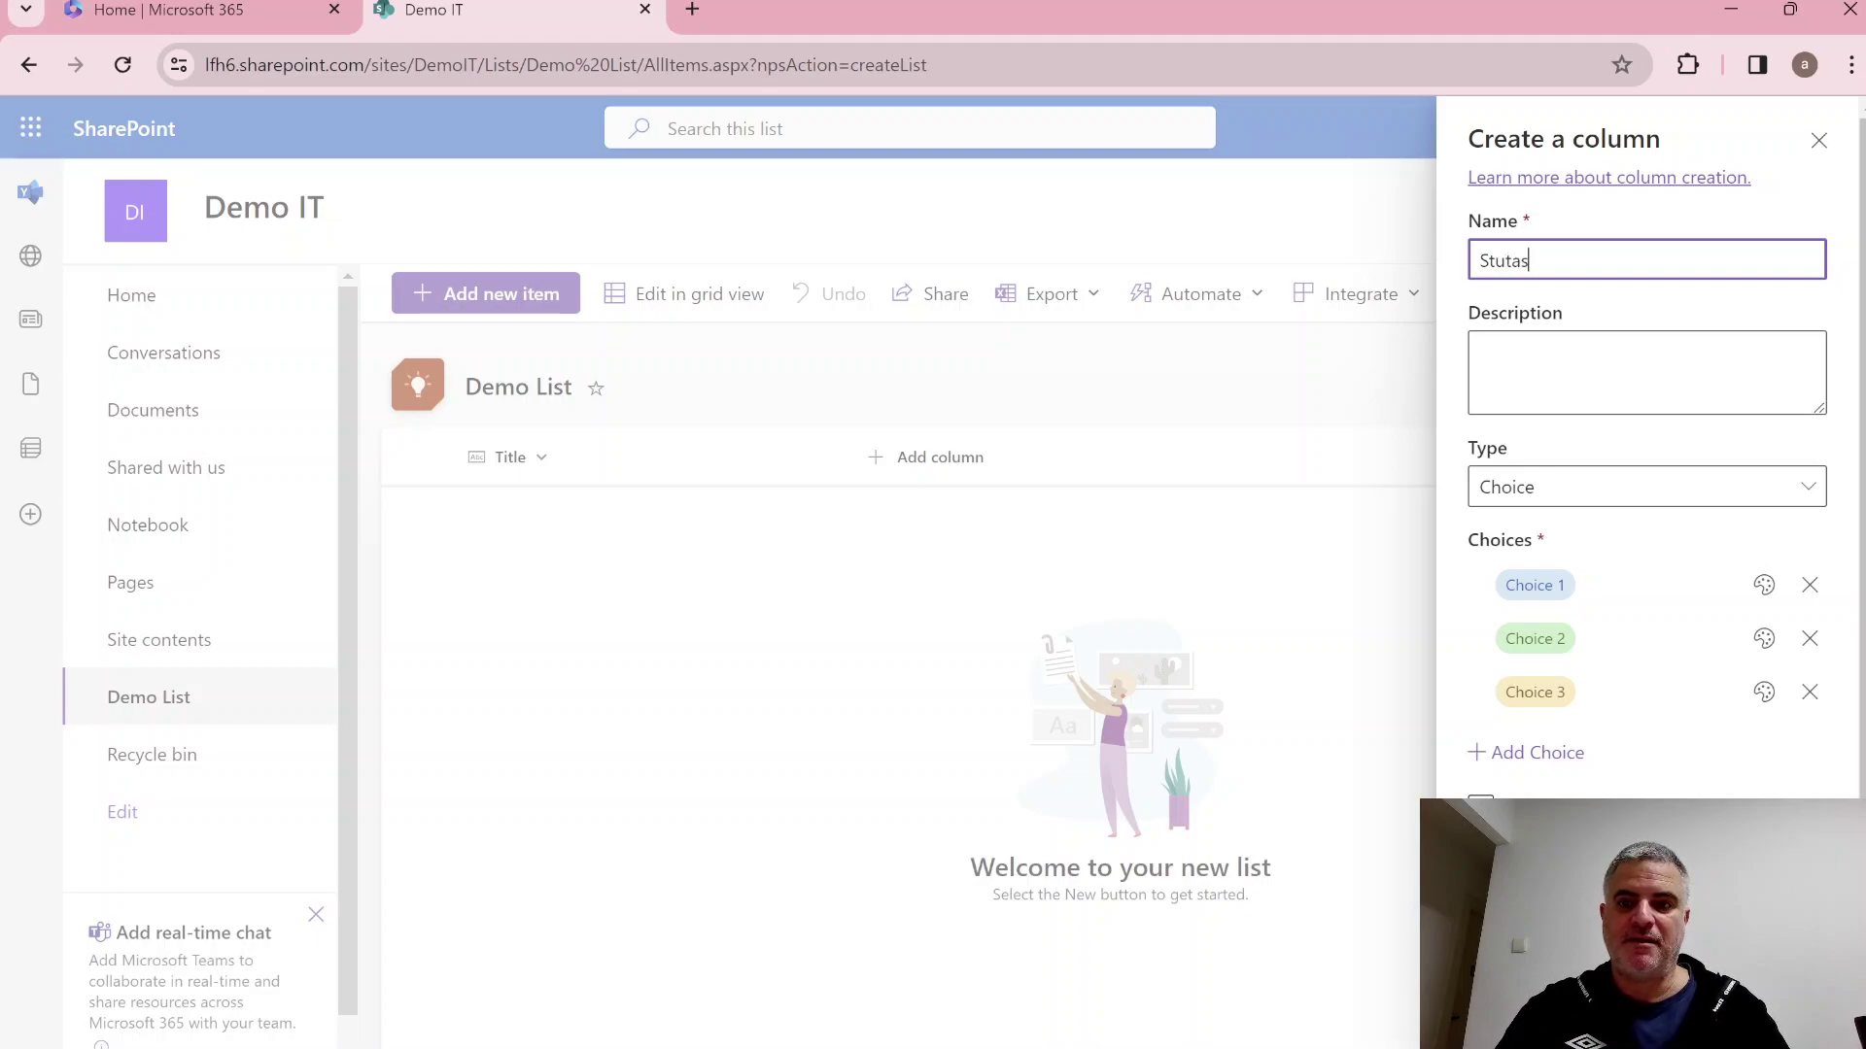
mouse_move(1808, 4)
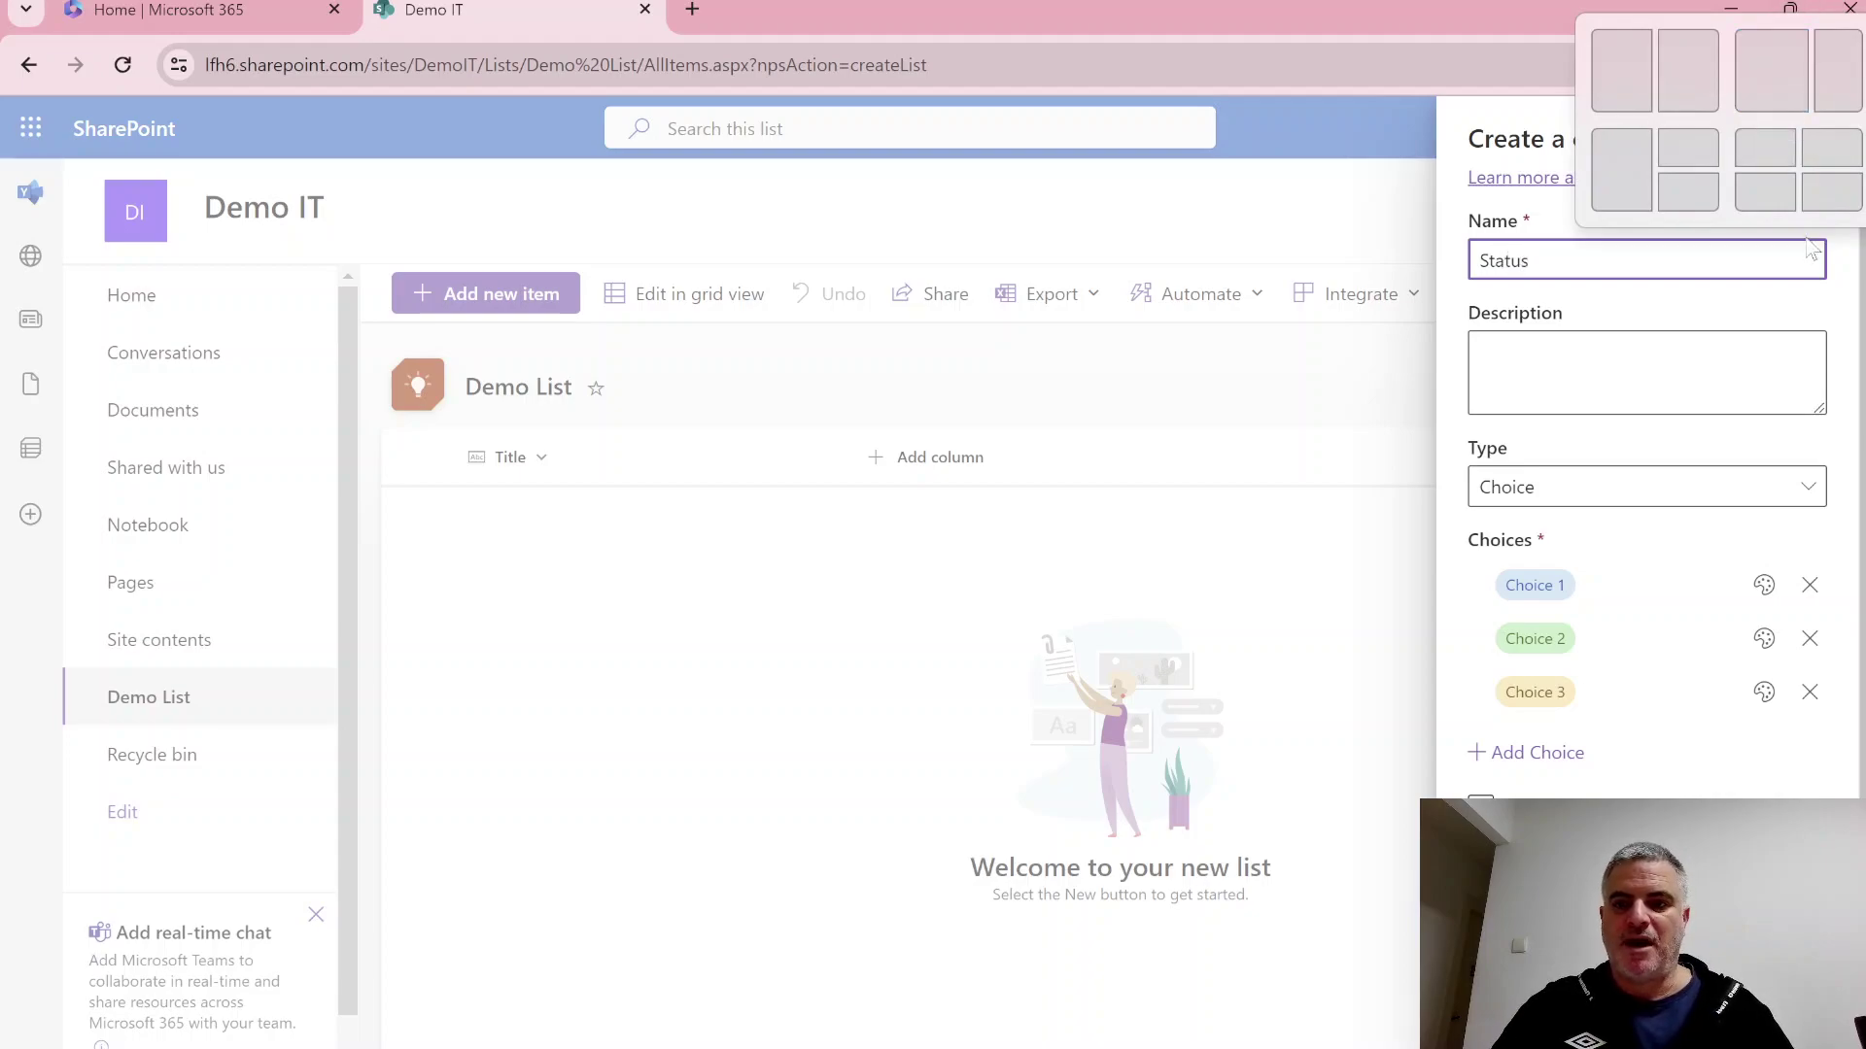
Replace the three default choices of the Status column with New, in Progress and Final, in that order.
click(1534, 585)
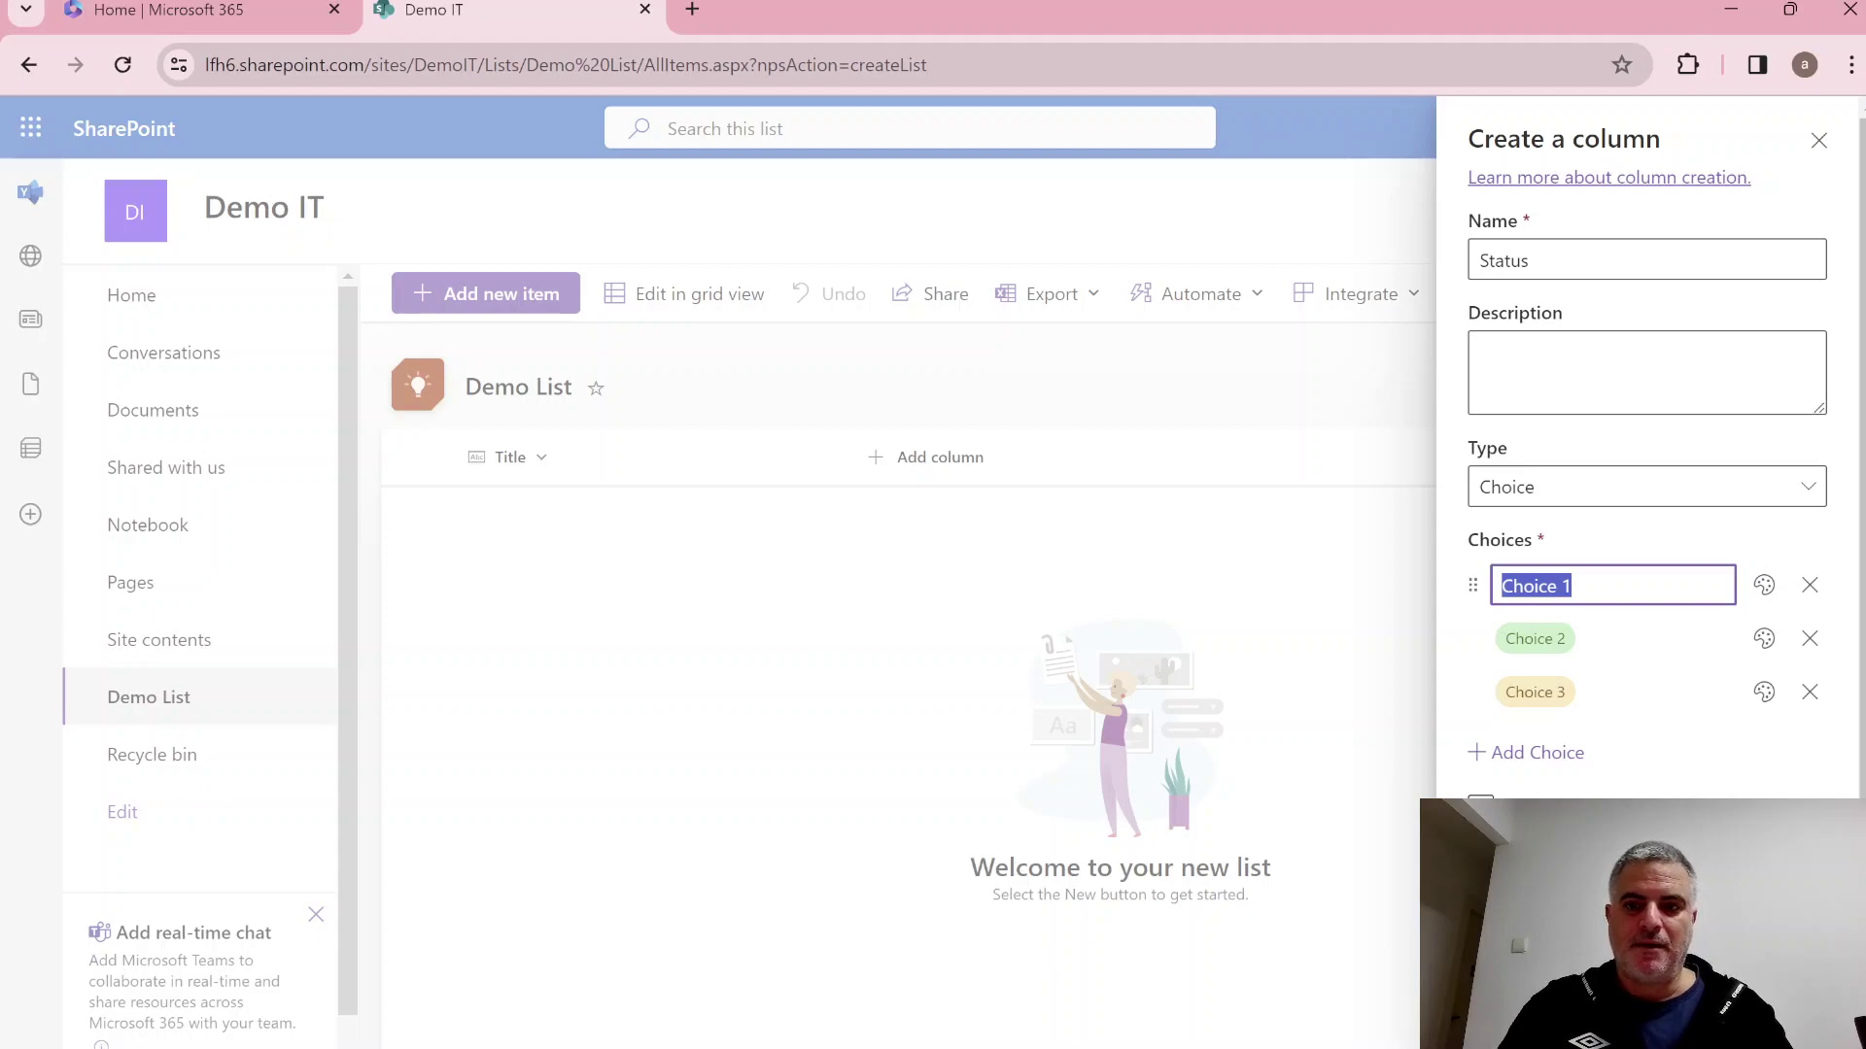
text(New)
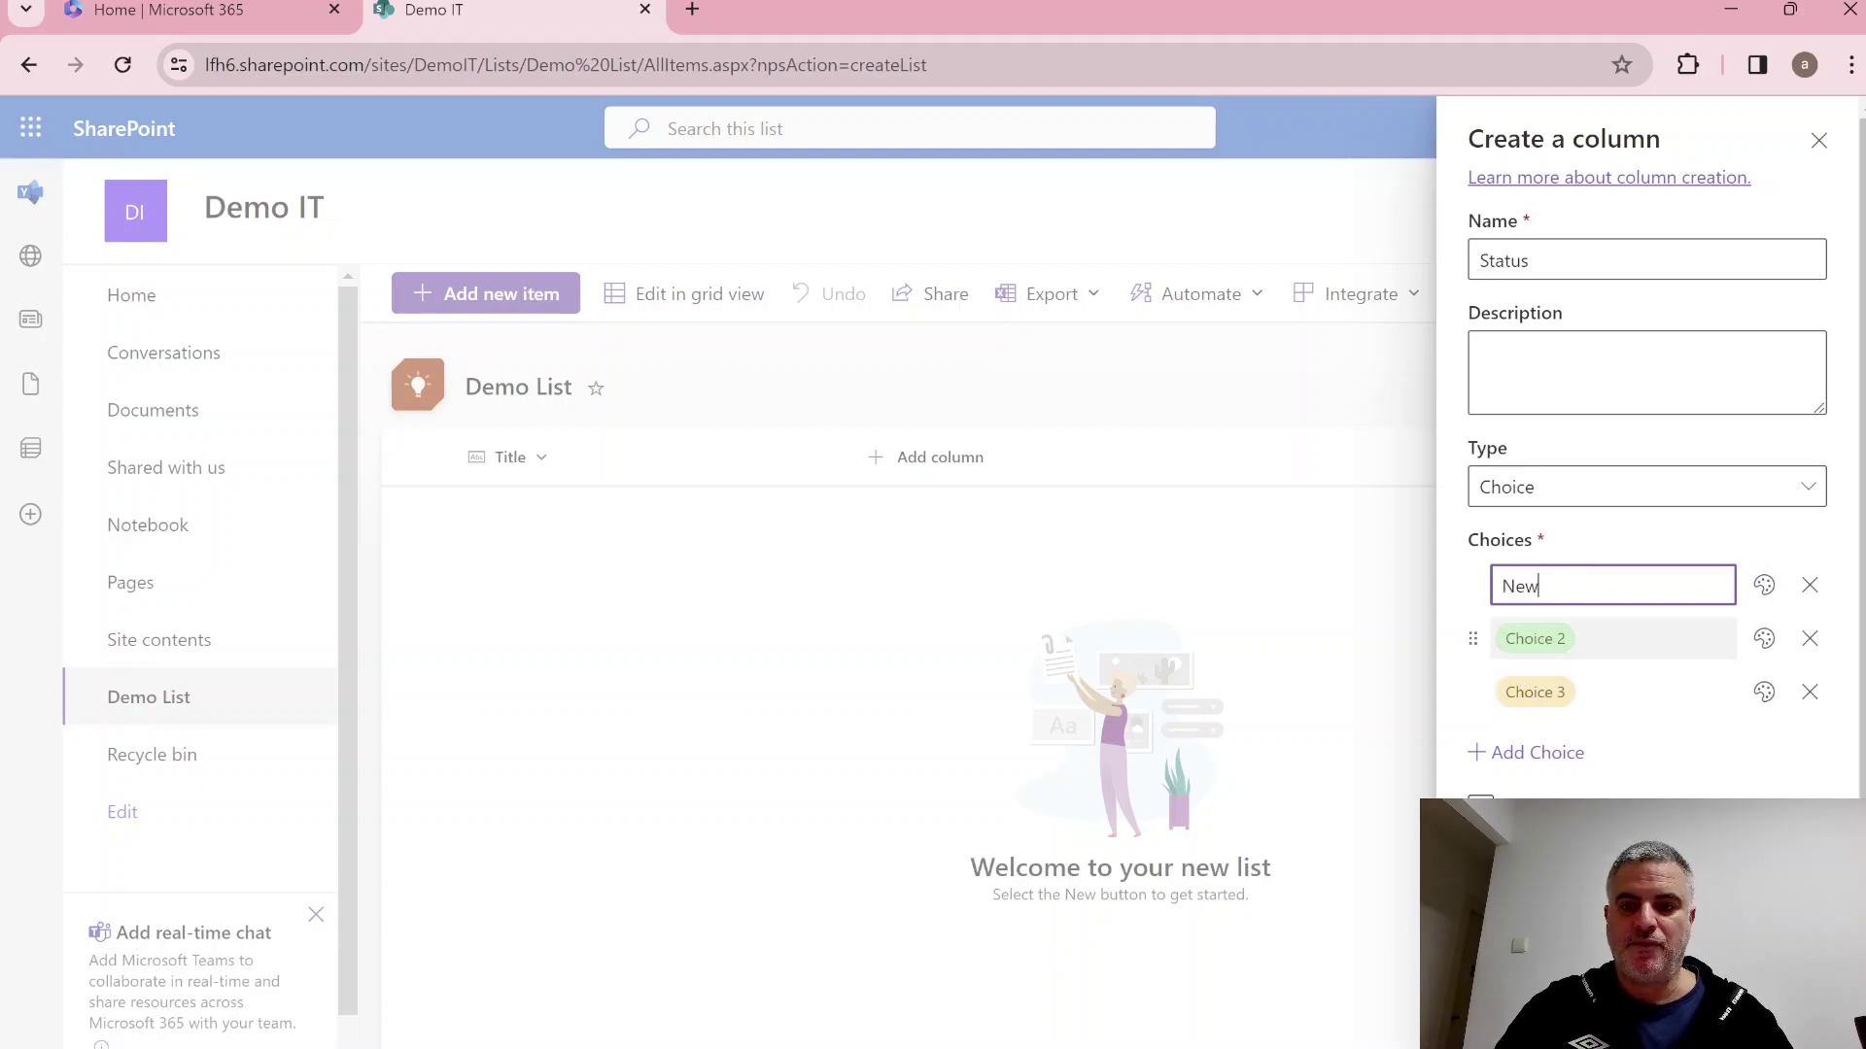
click(1535, 692)
text(Final)
click(1535, 639)
text(in)
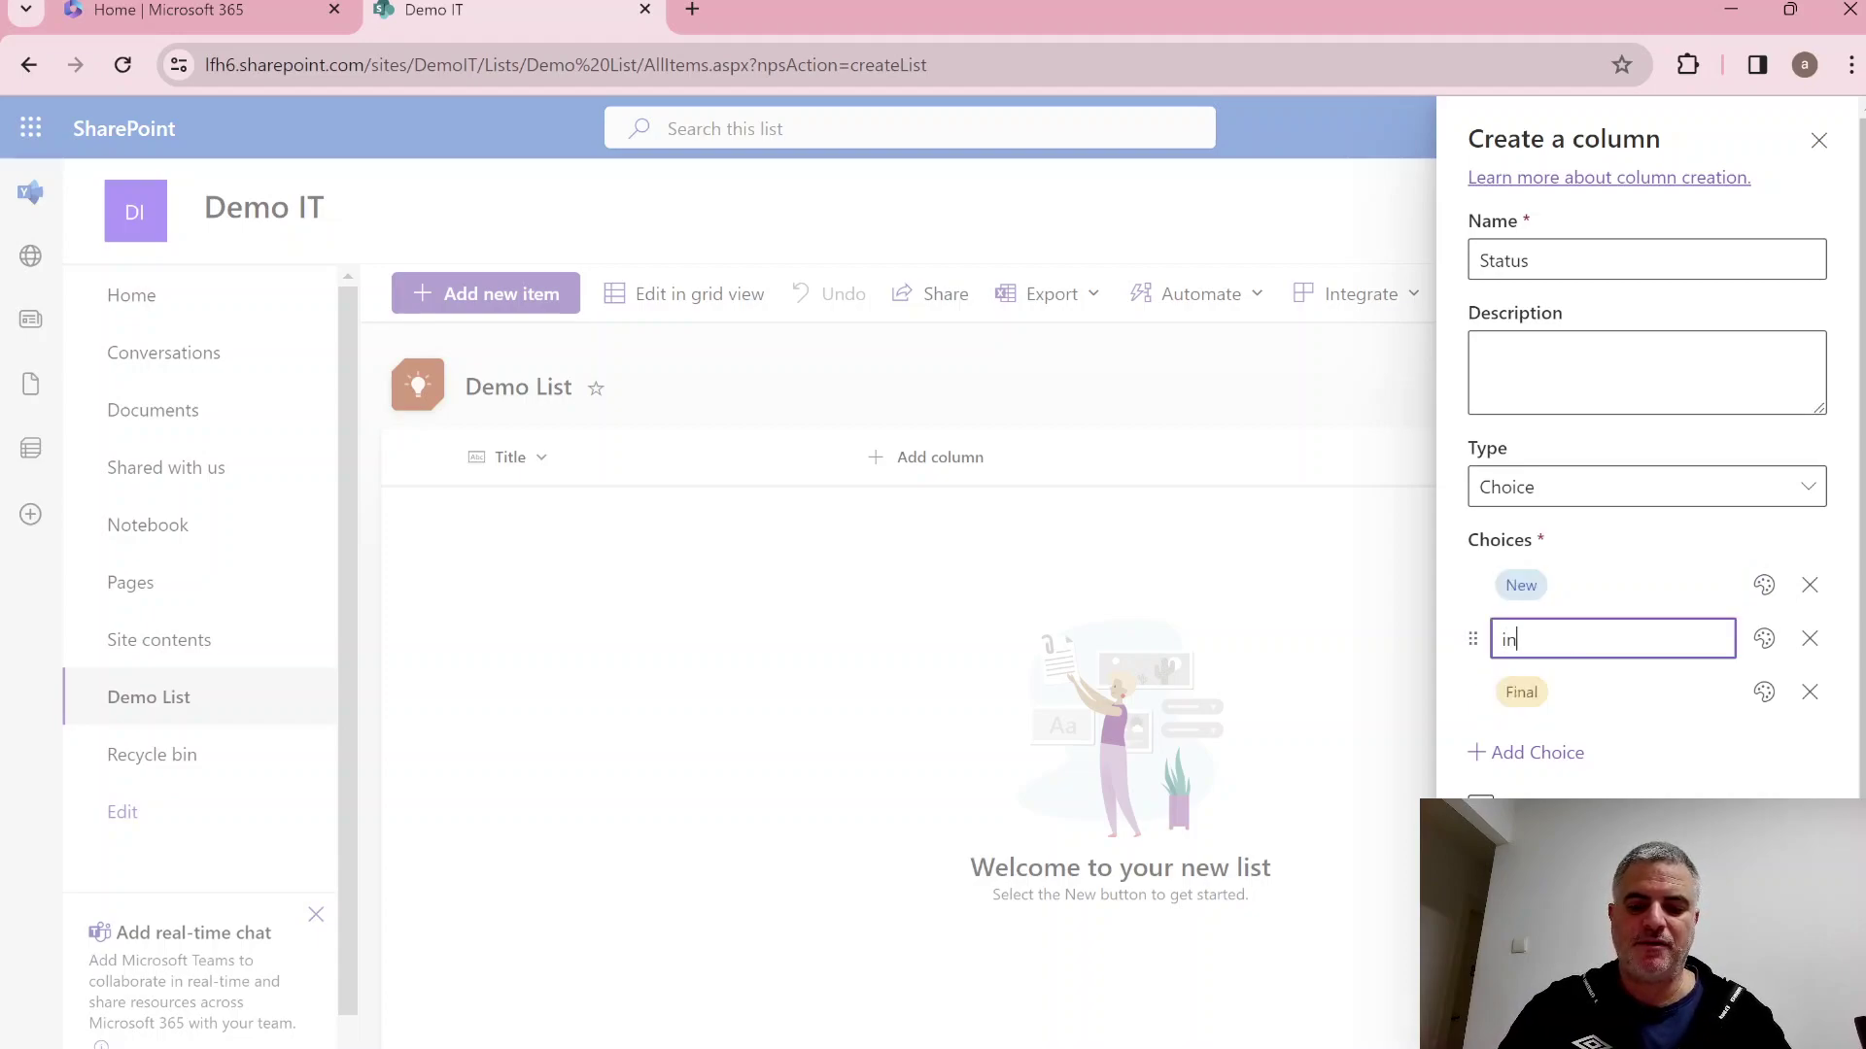
text( Progress)
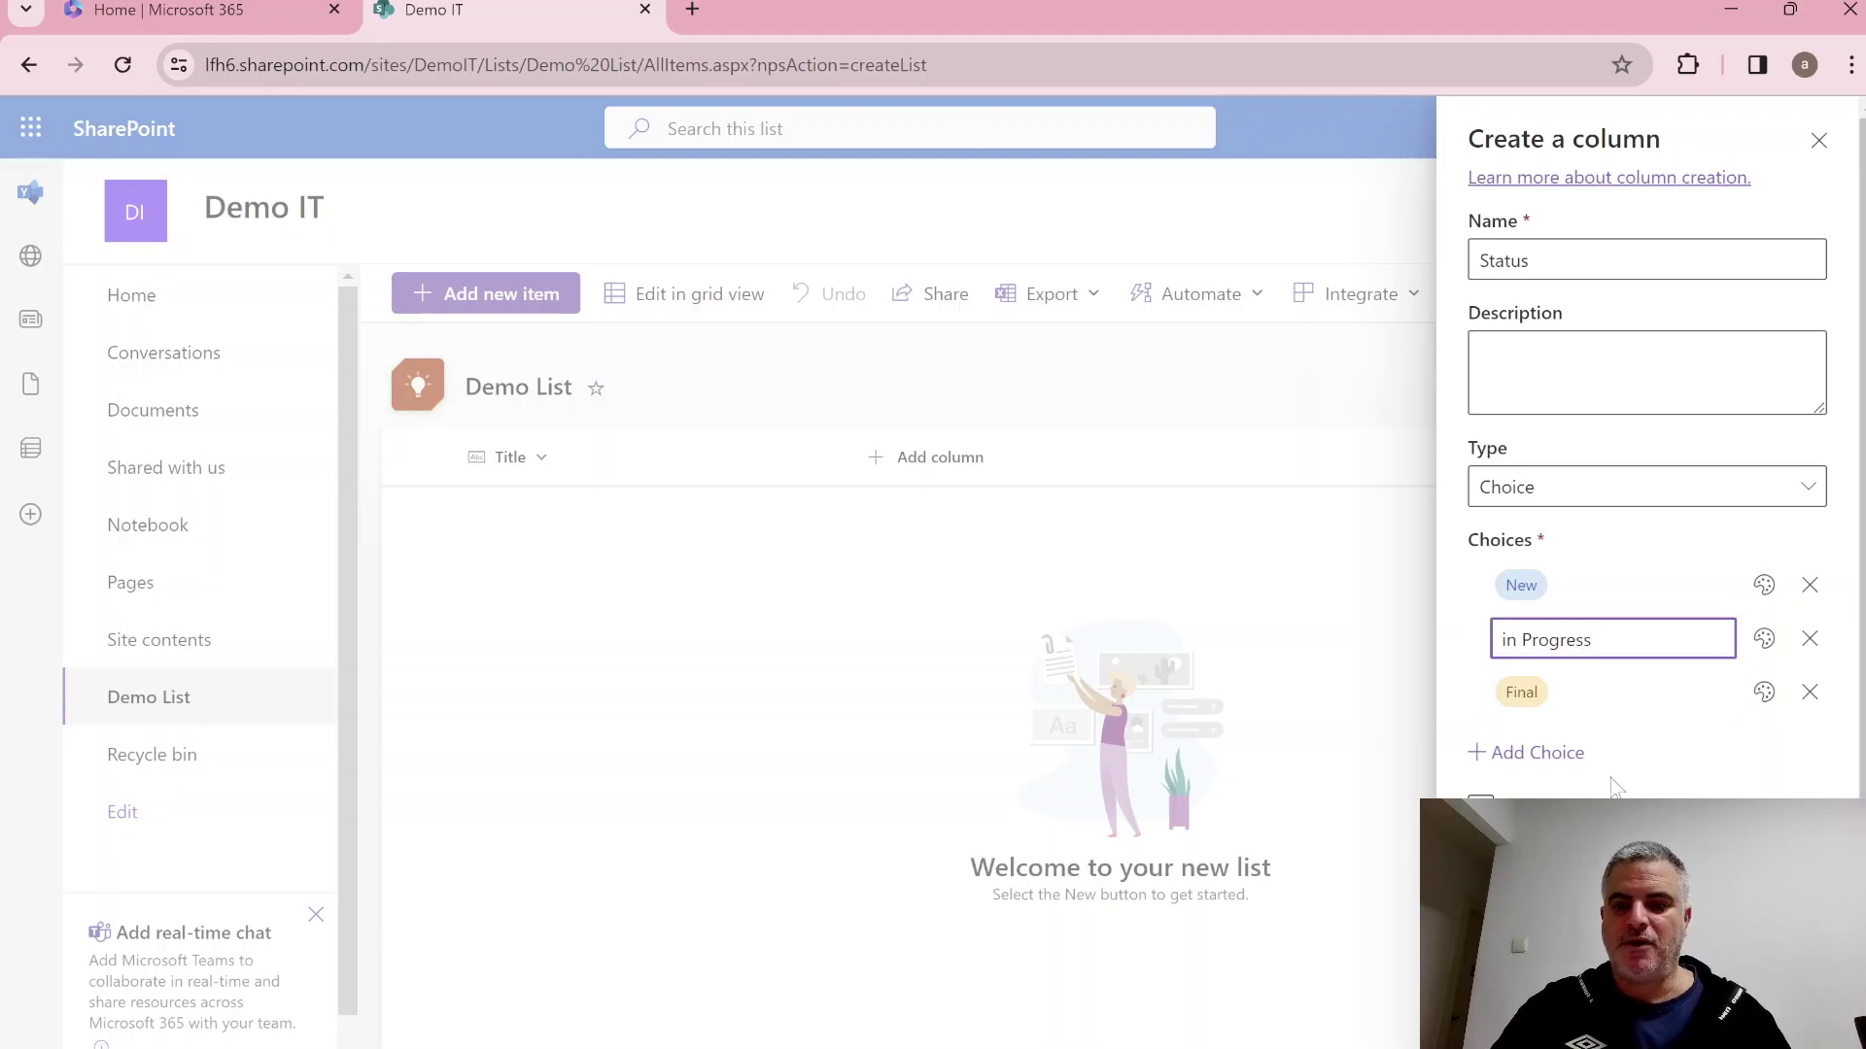
Save the Status column and add a Date and time column named Due to Demo List.
click(1749, 775)
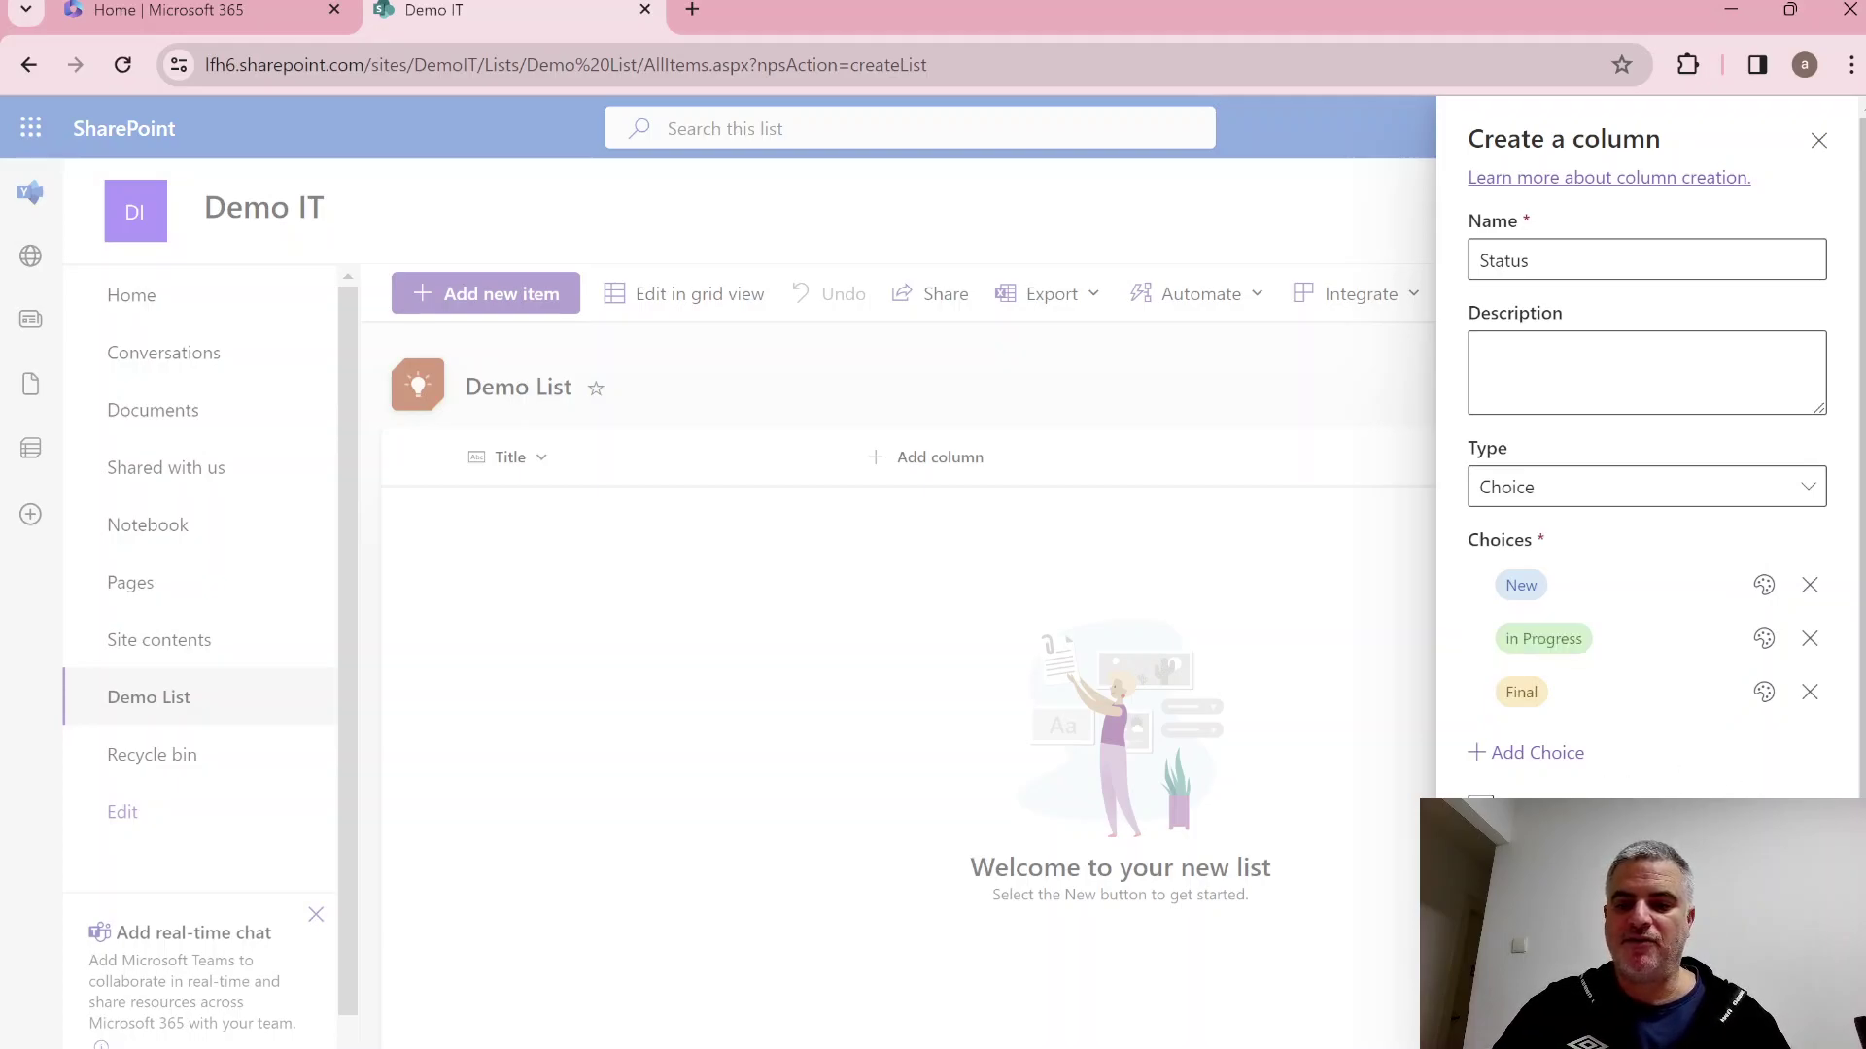
click(1501, 1010)
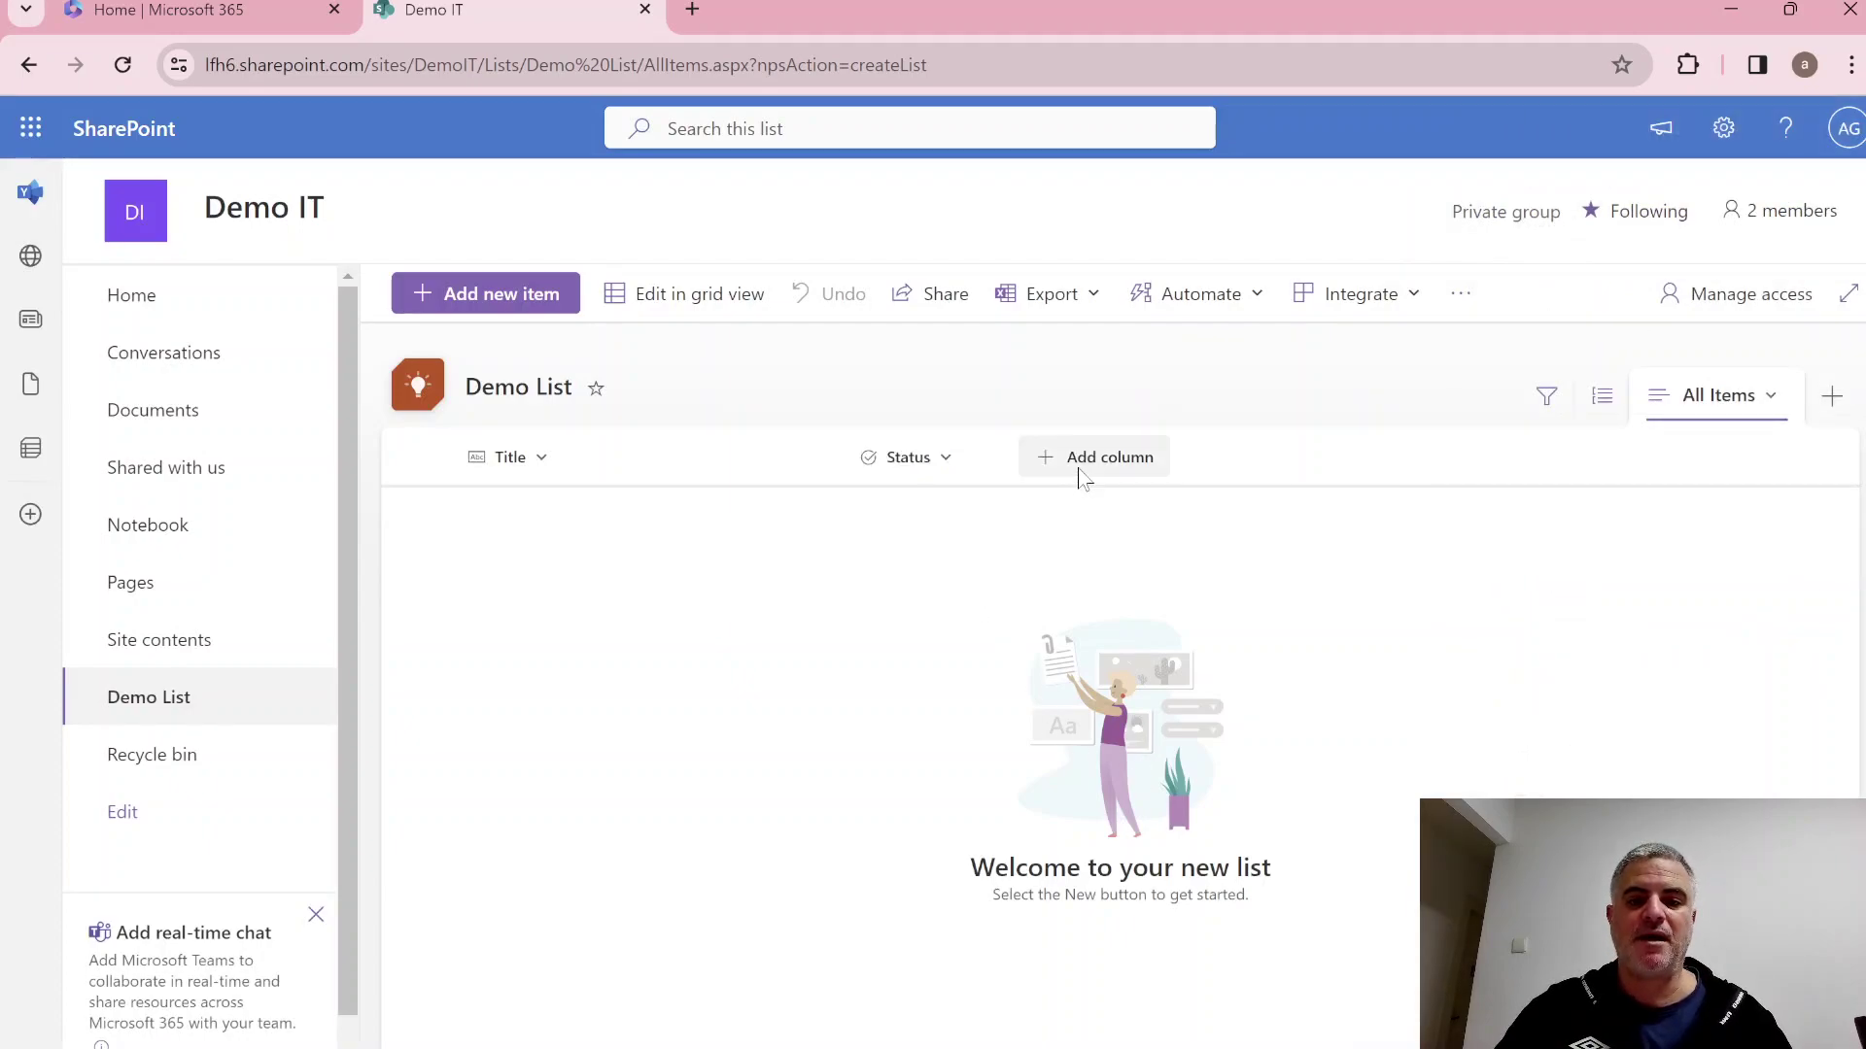
click(1110, 472)
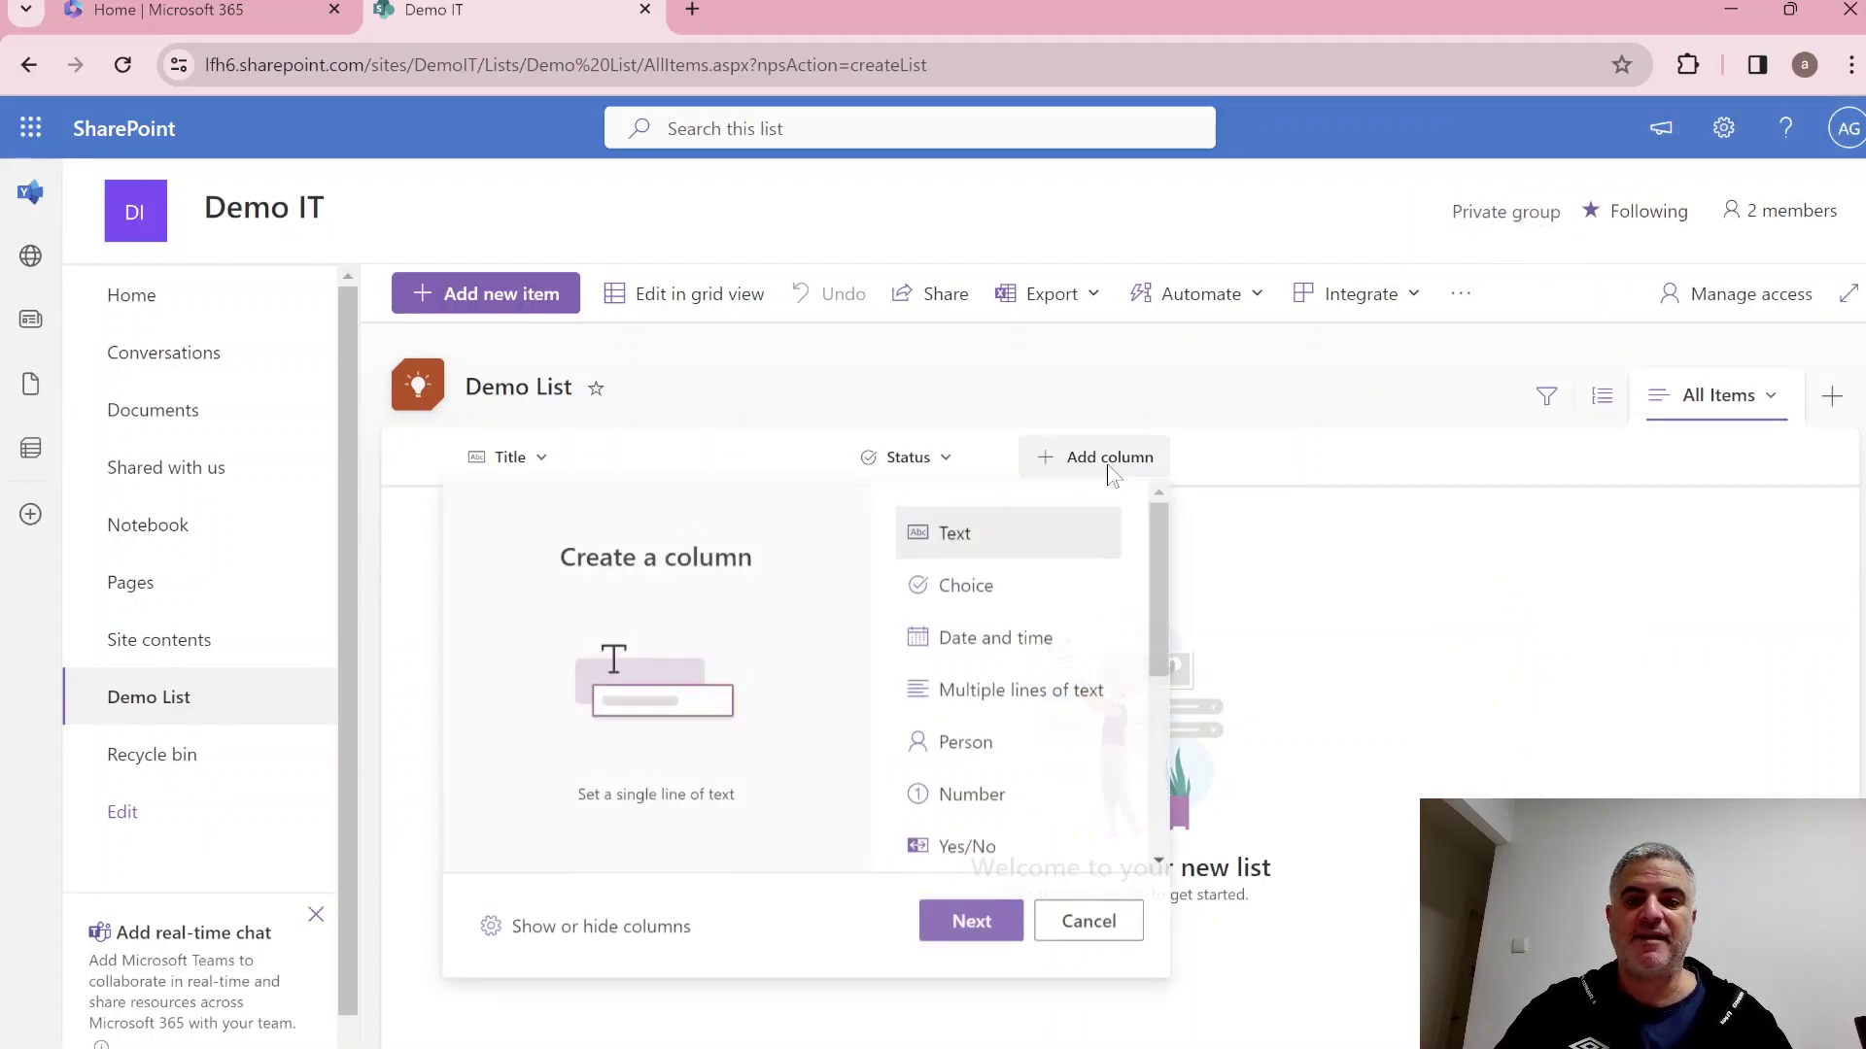
click(1001, 651)
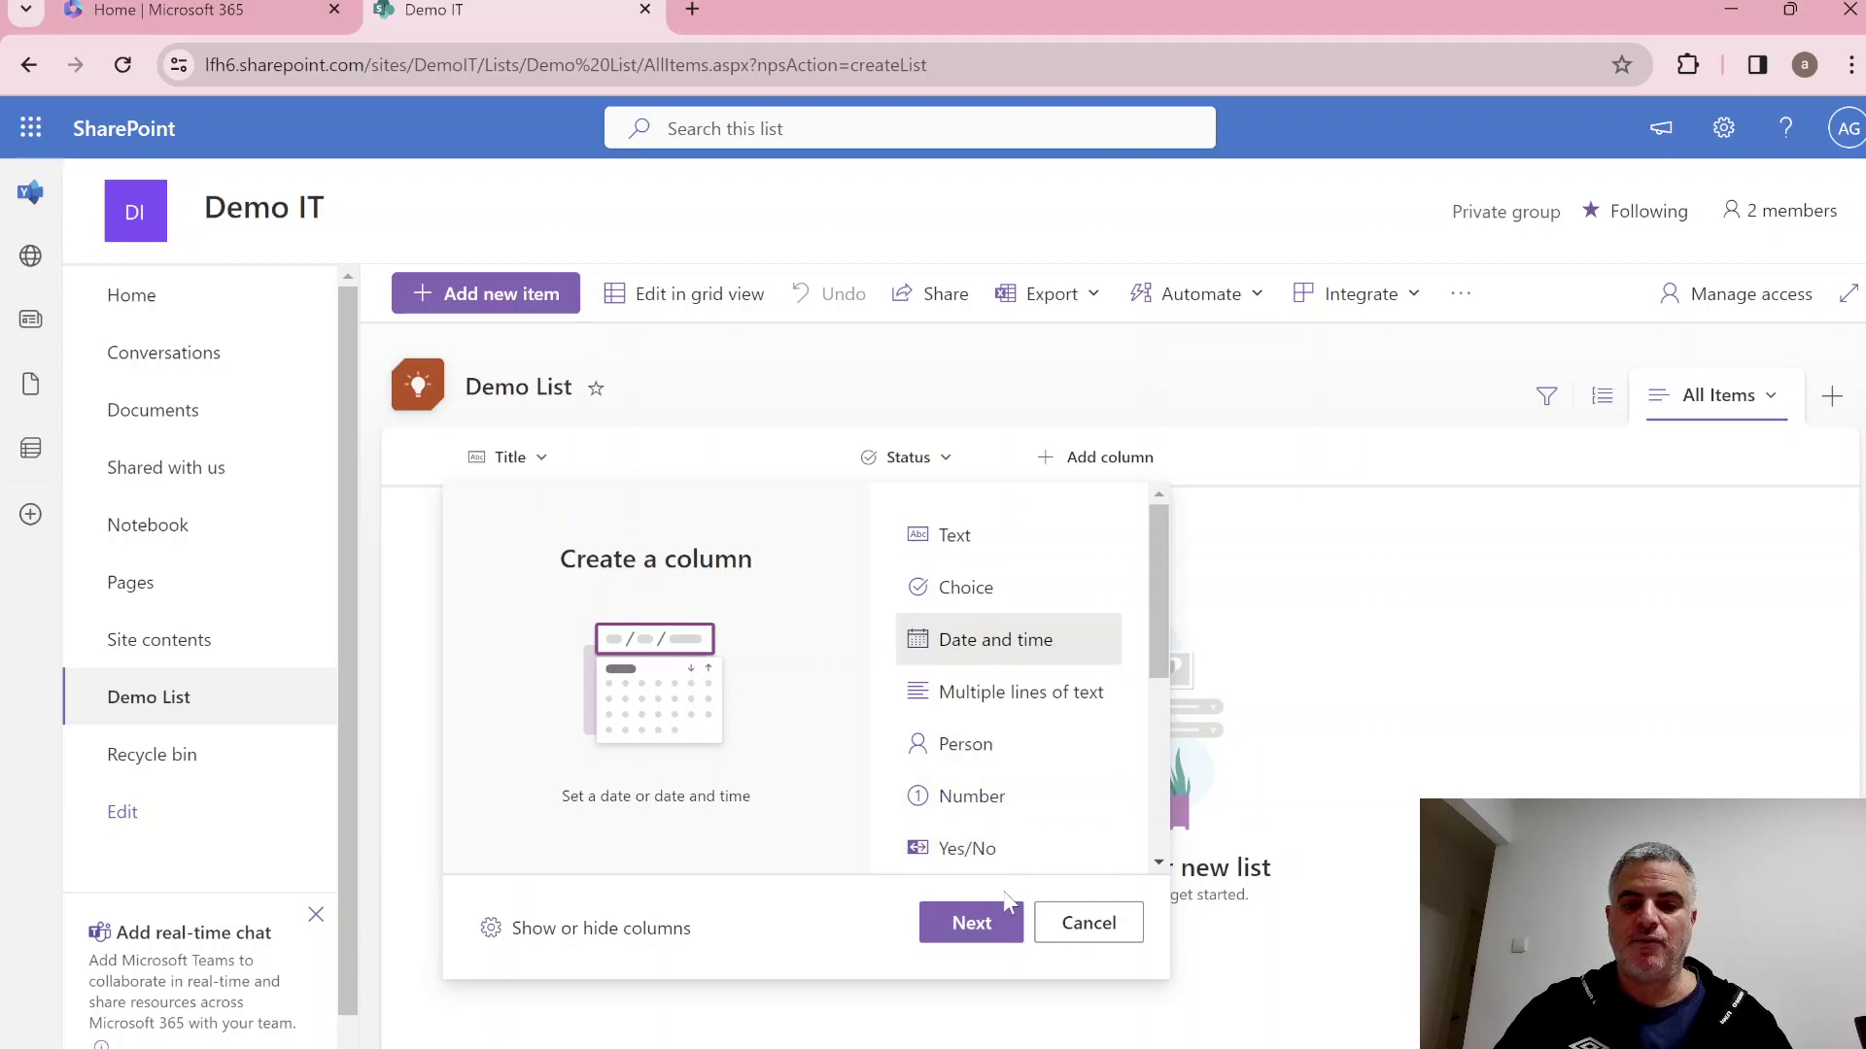
click(983, 919)
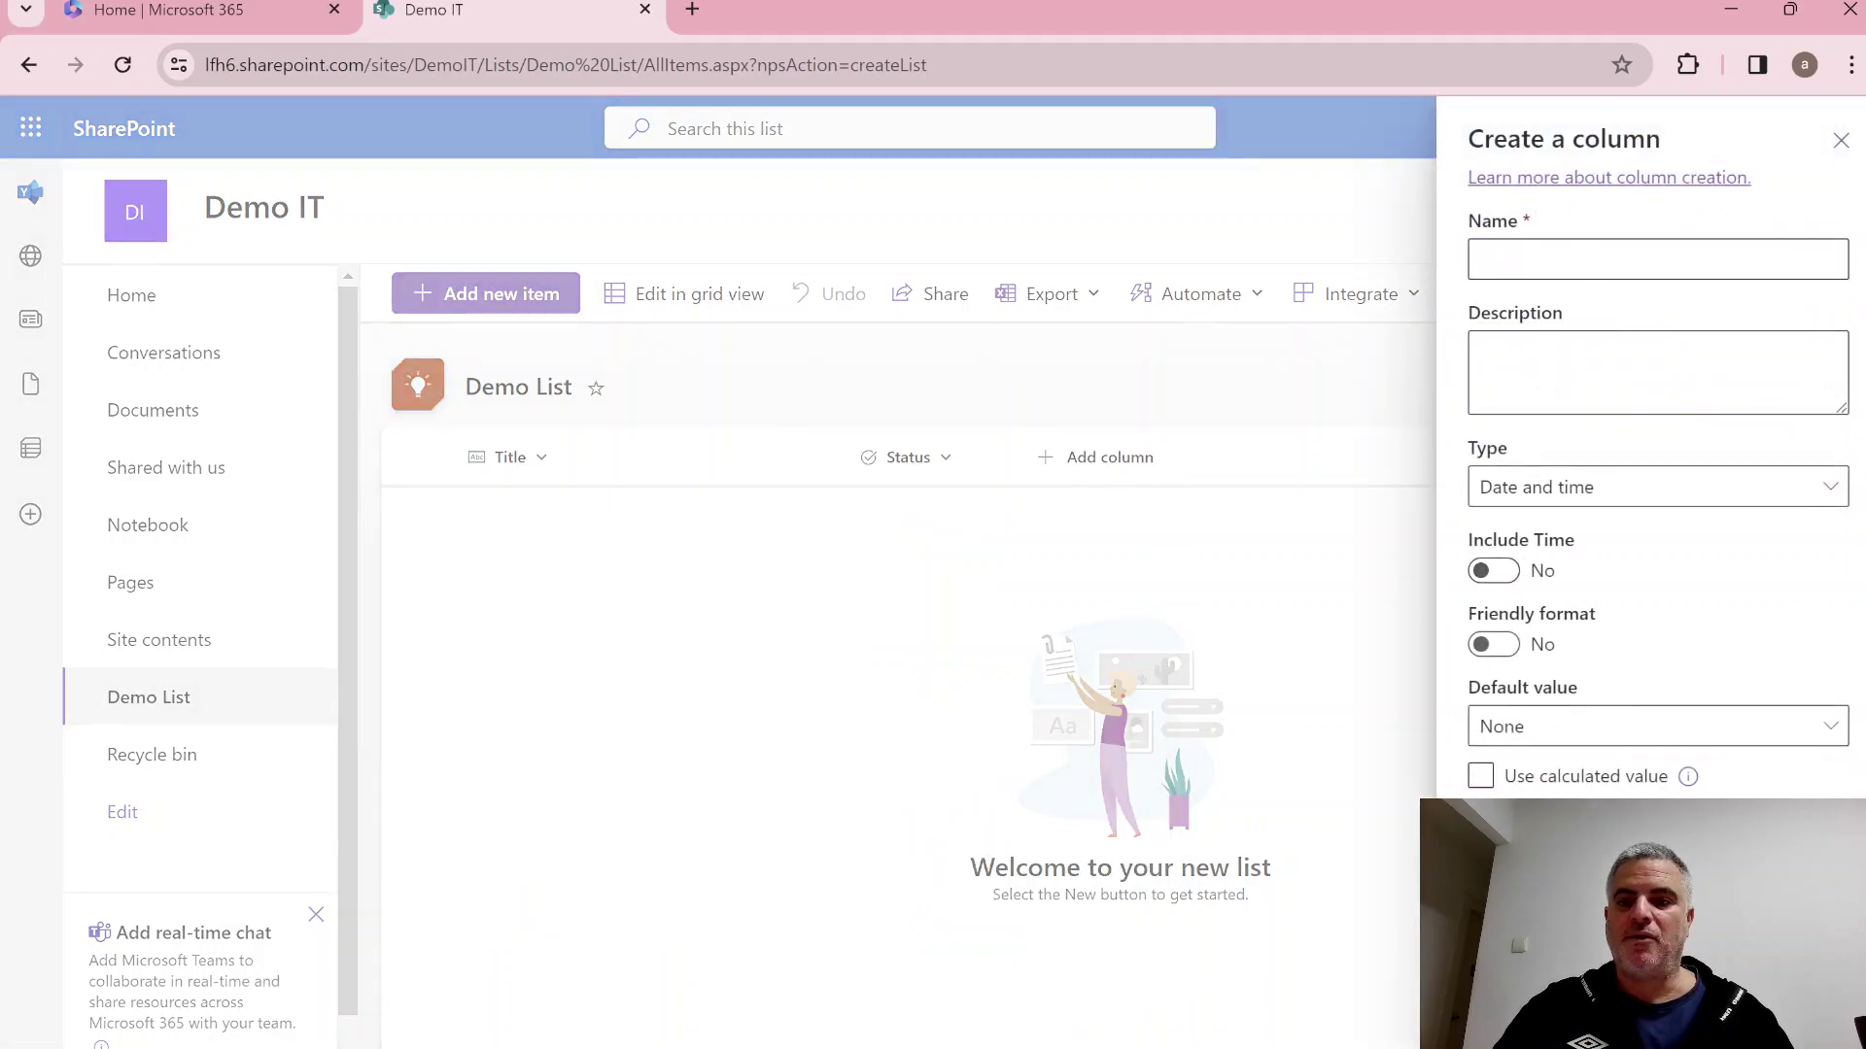
text(Due)
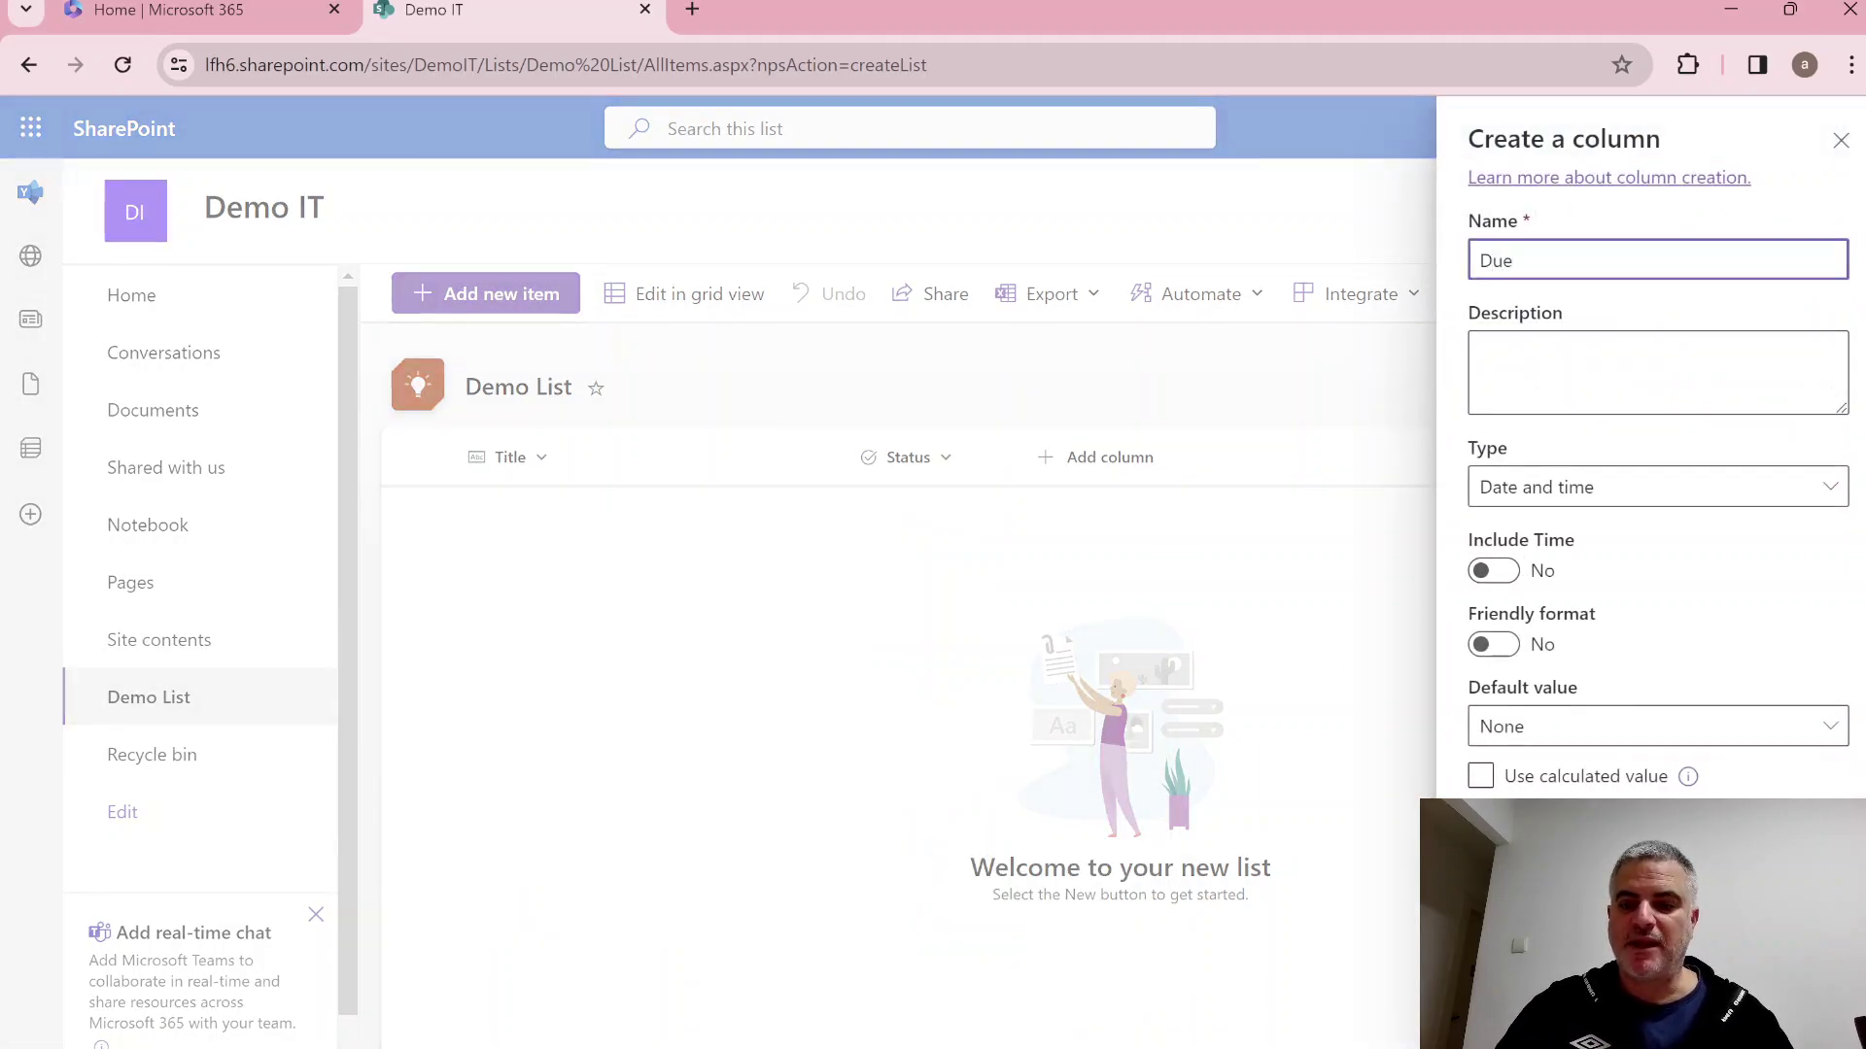
key(Return)
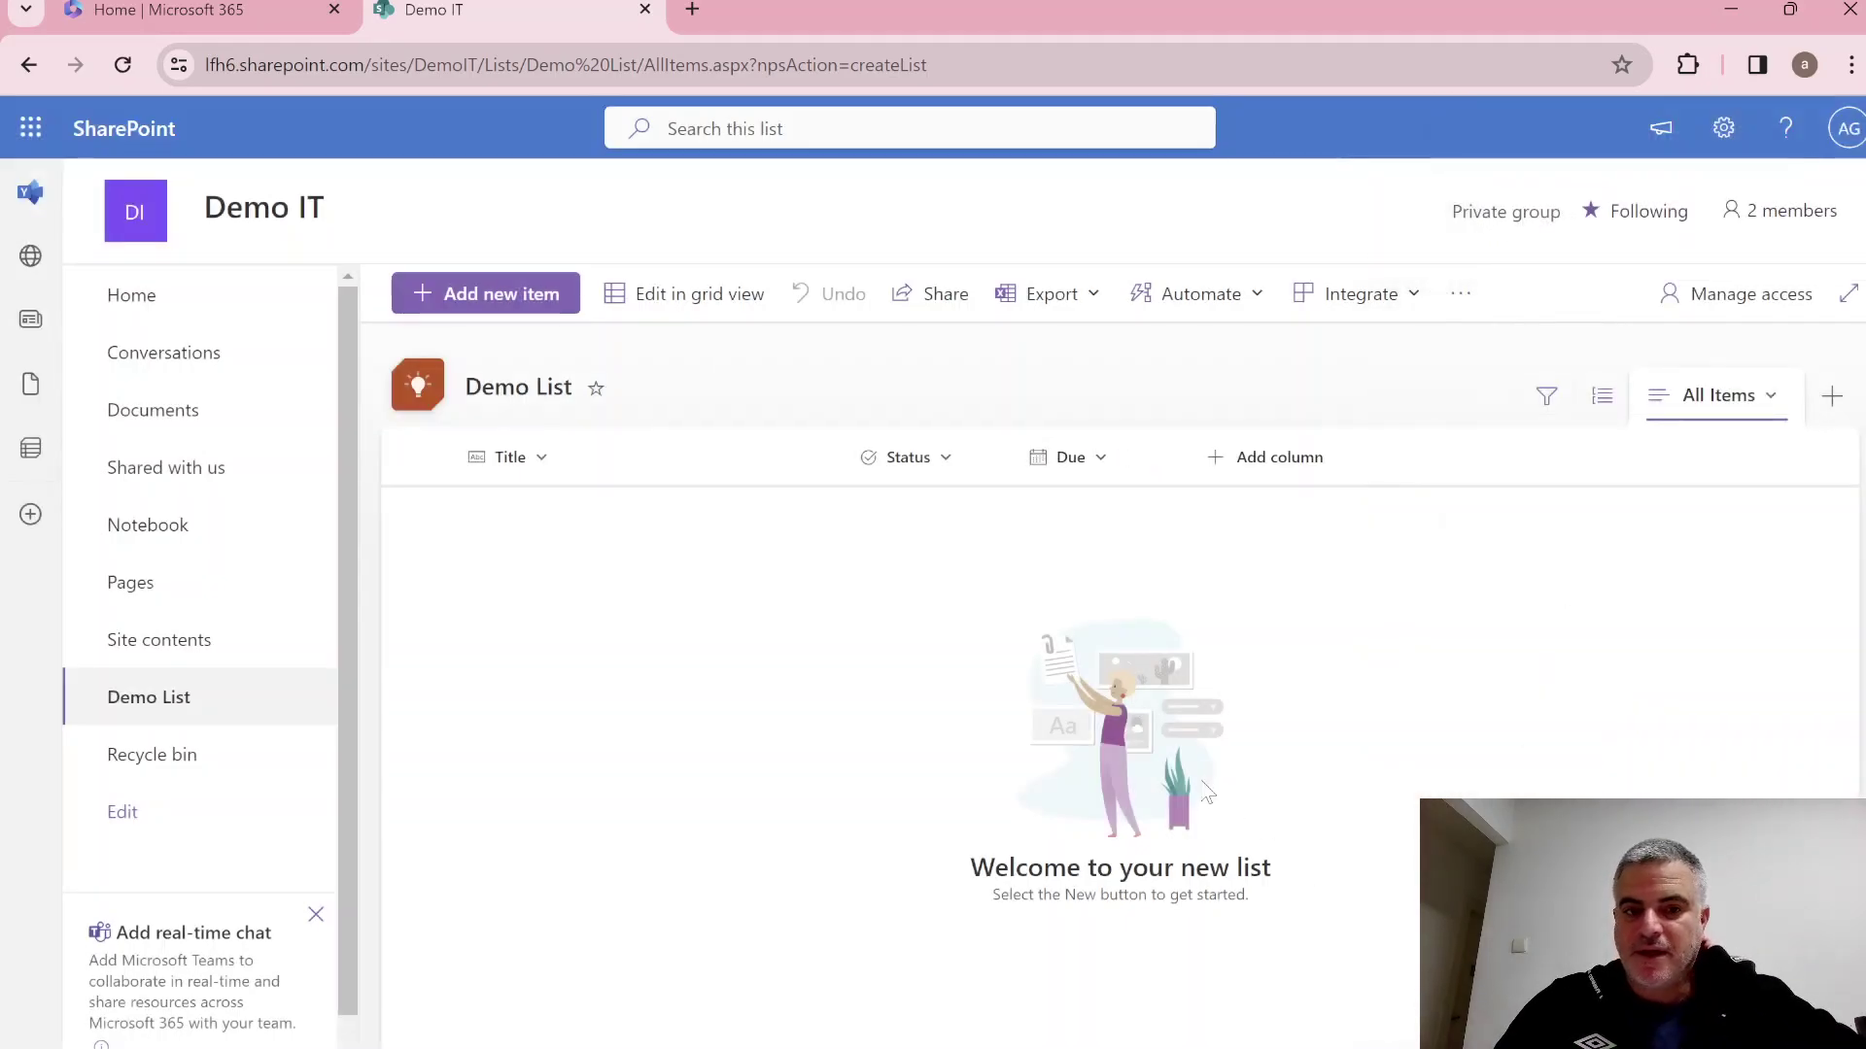
Add item task1 in grid view and create item talk2 with status in Progress, both due 2/16/2024.
click(695, 304)
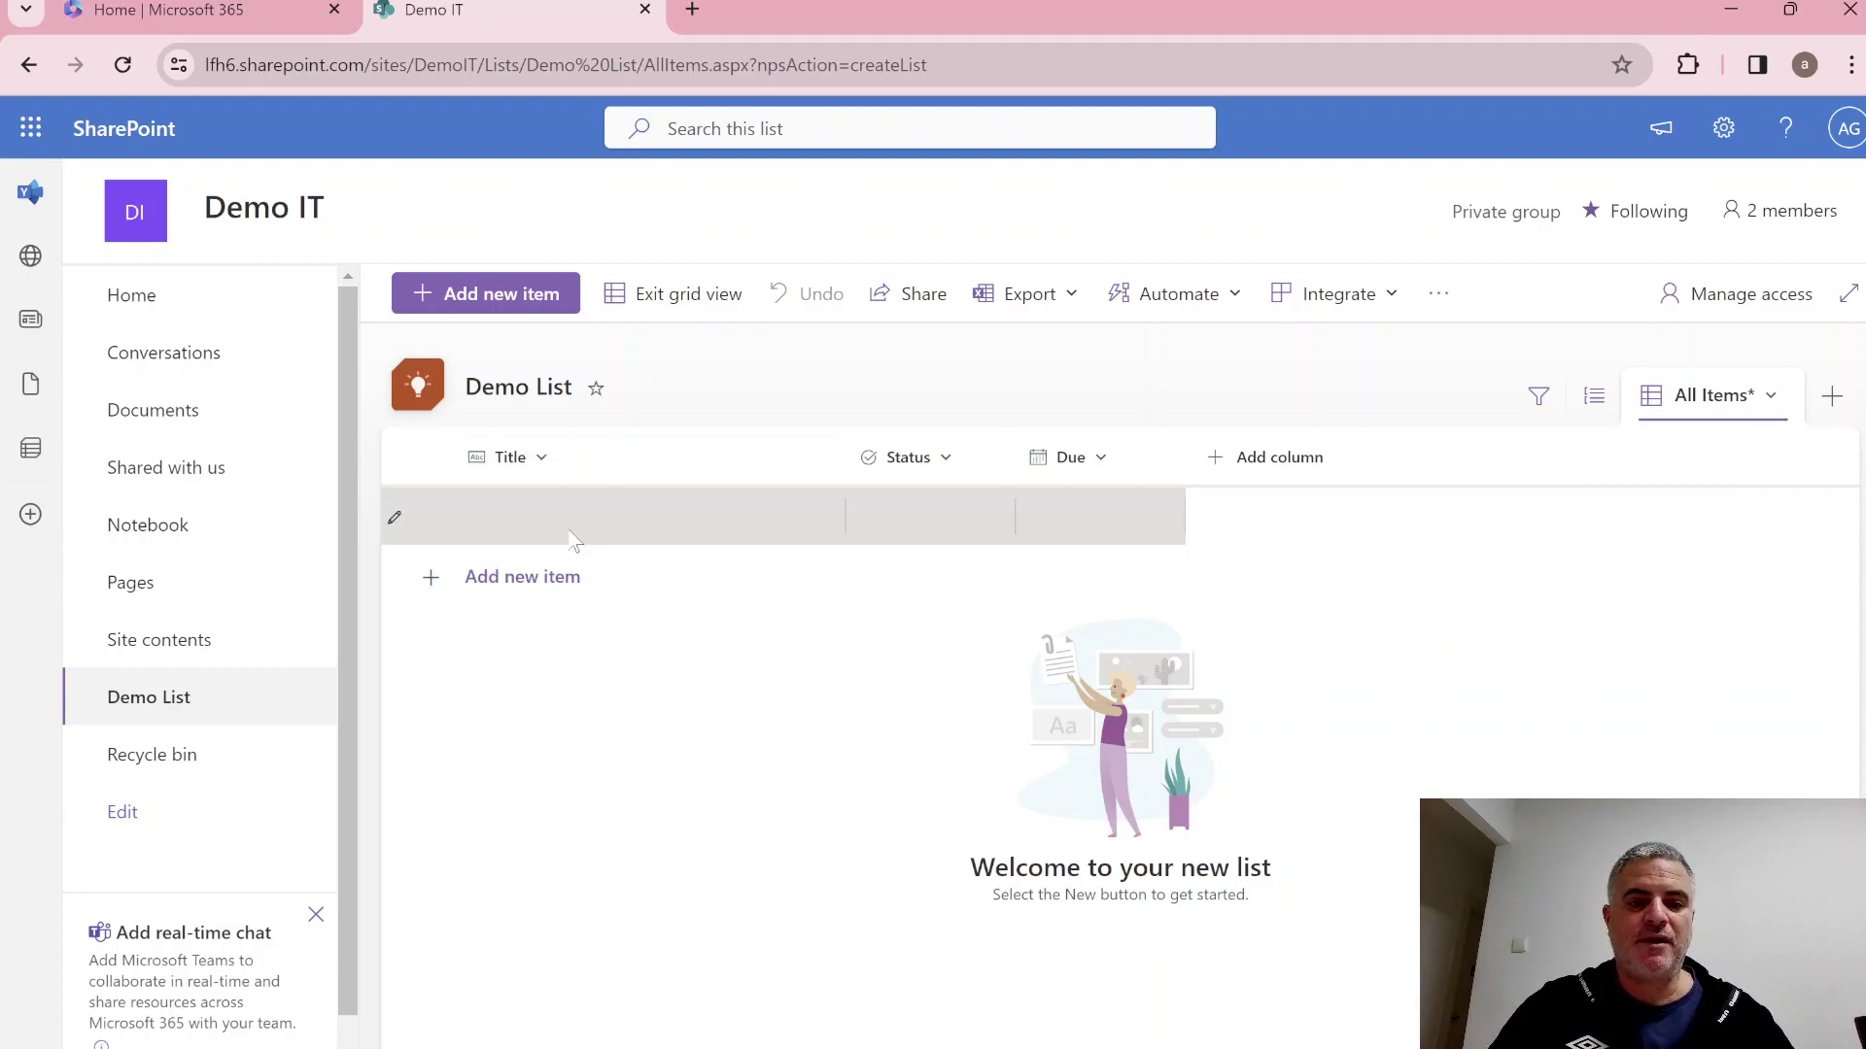
text(ta)
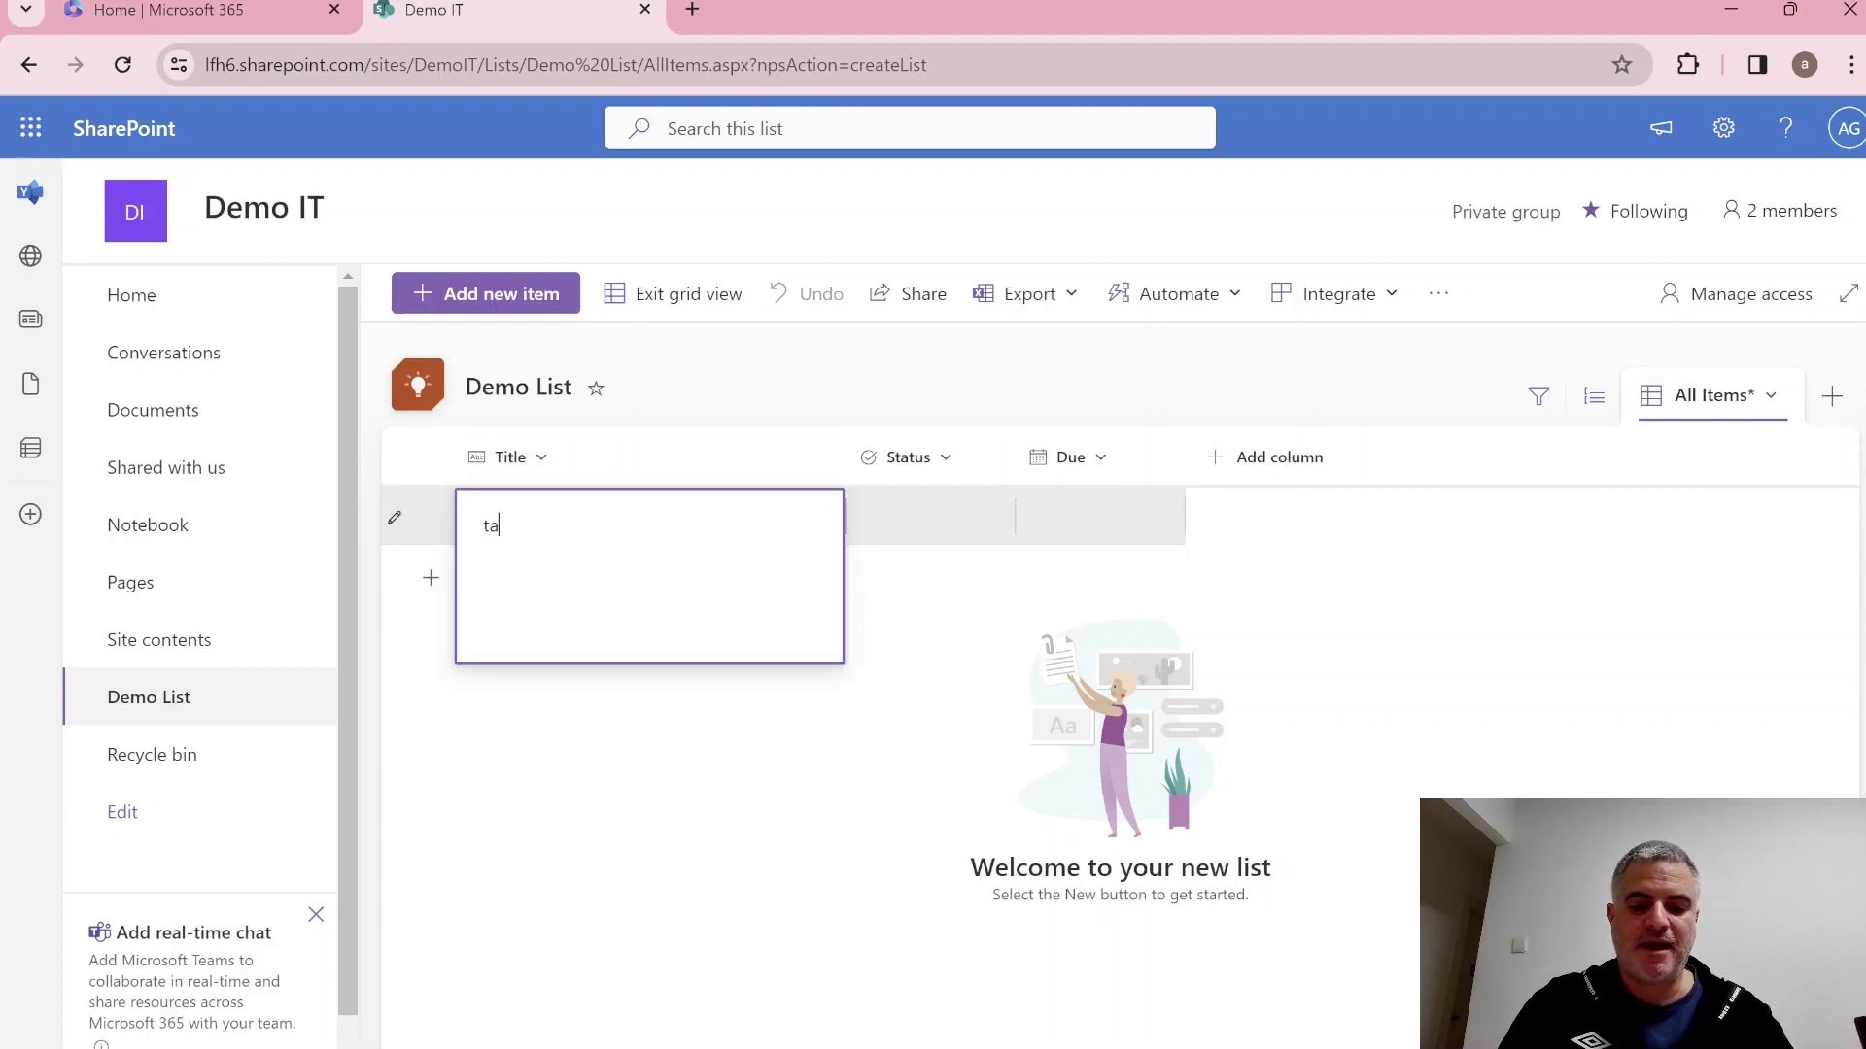
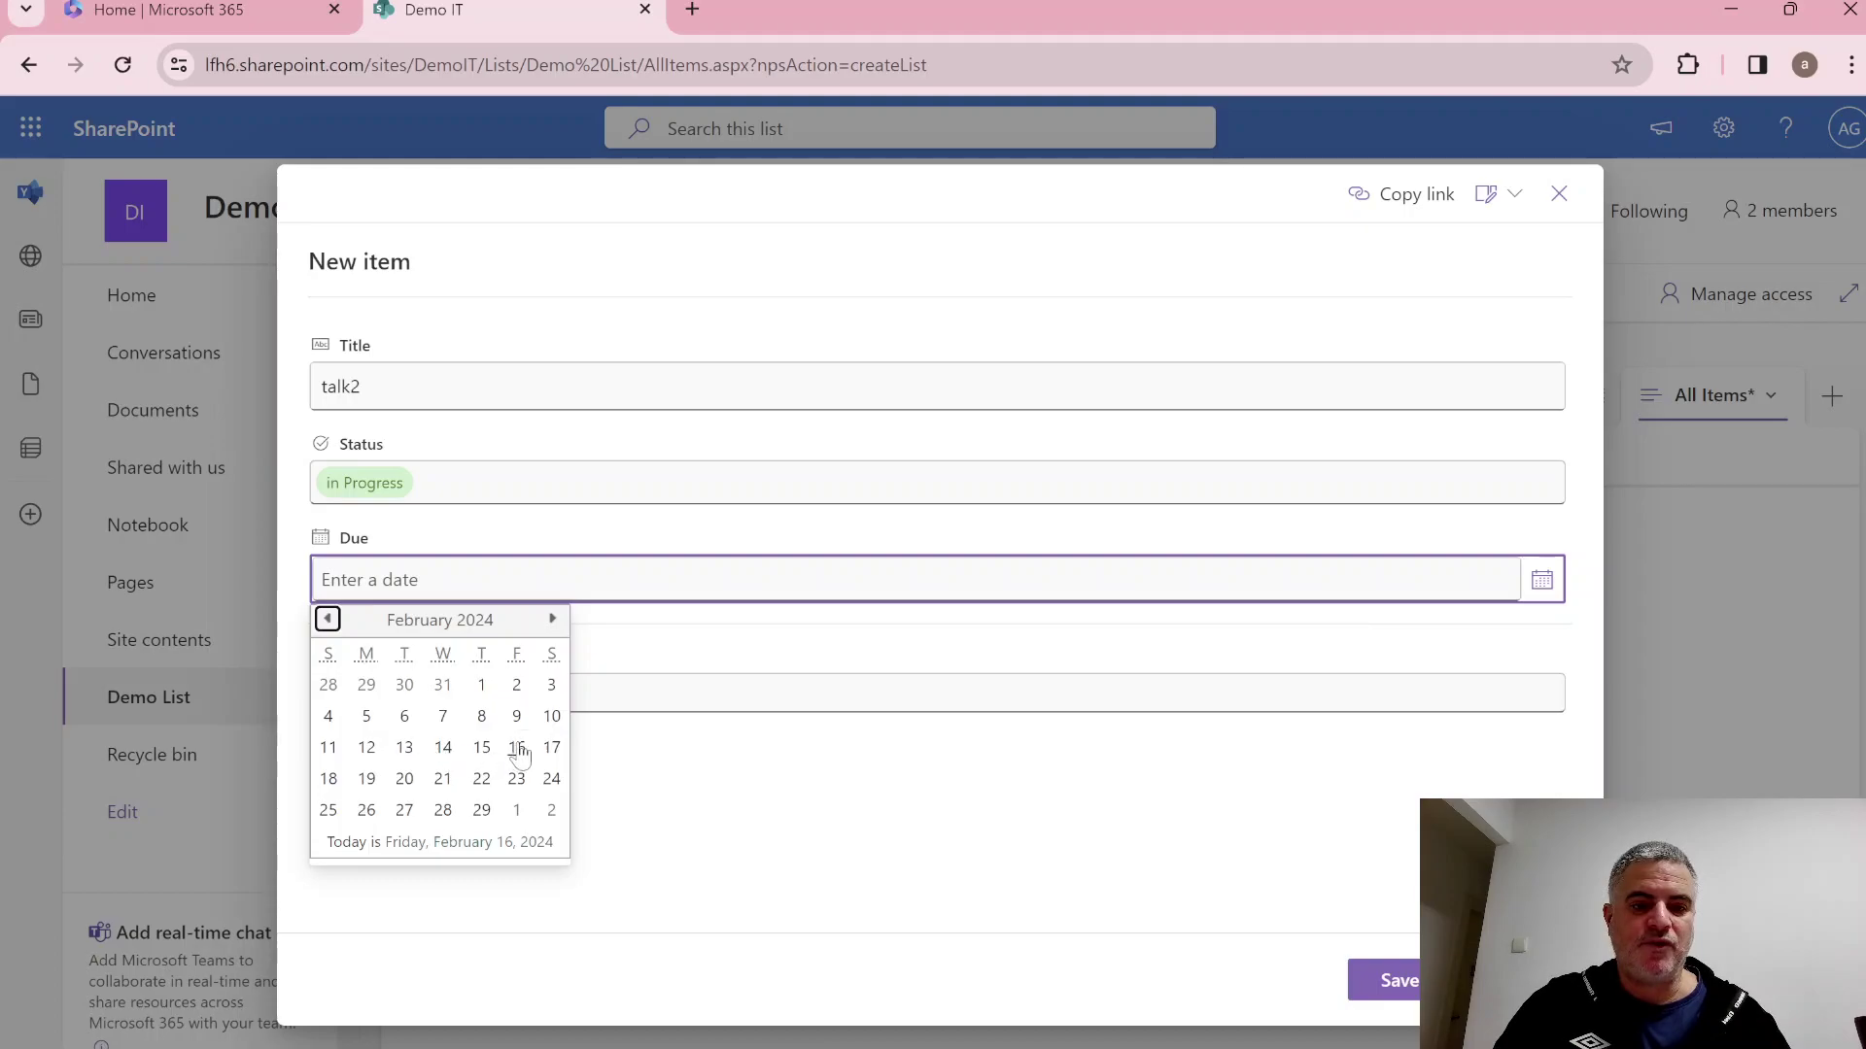
click(516, 748)
click(1391, 977)
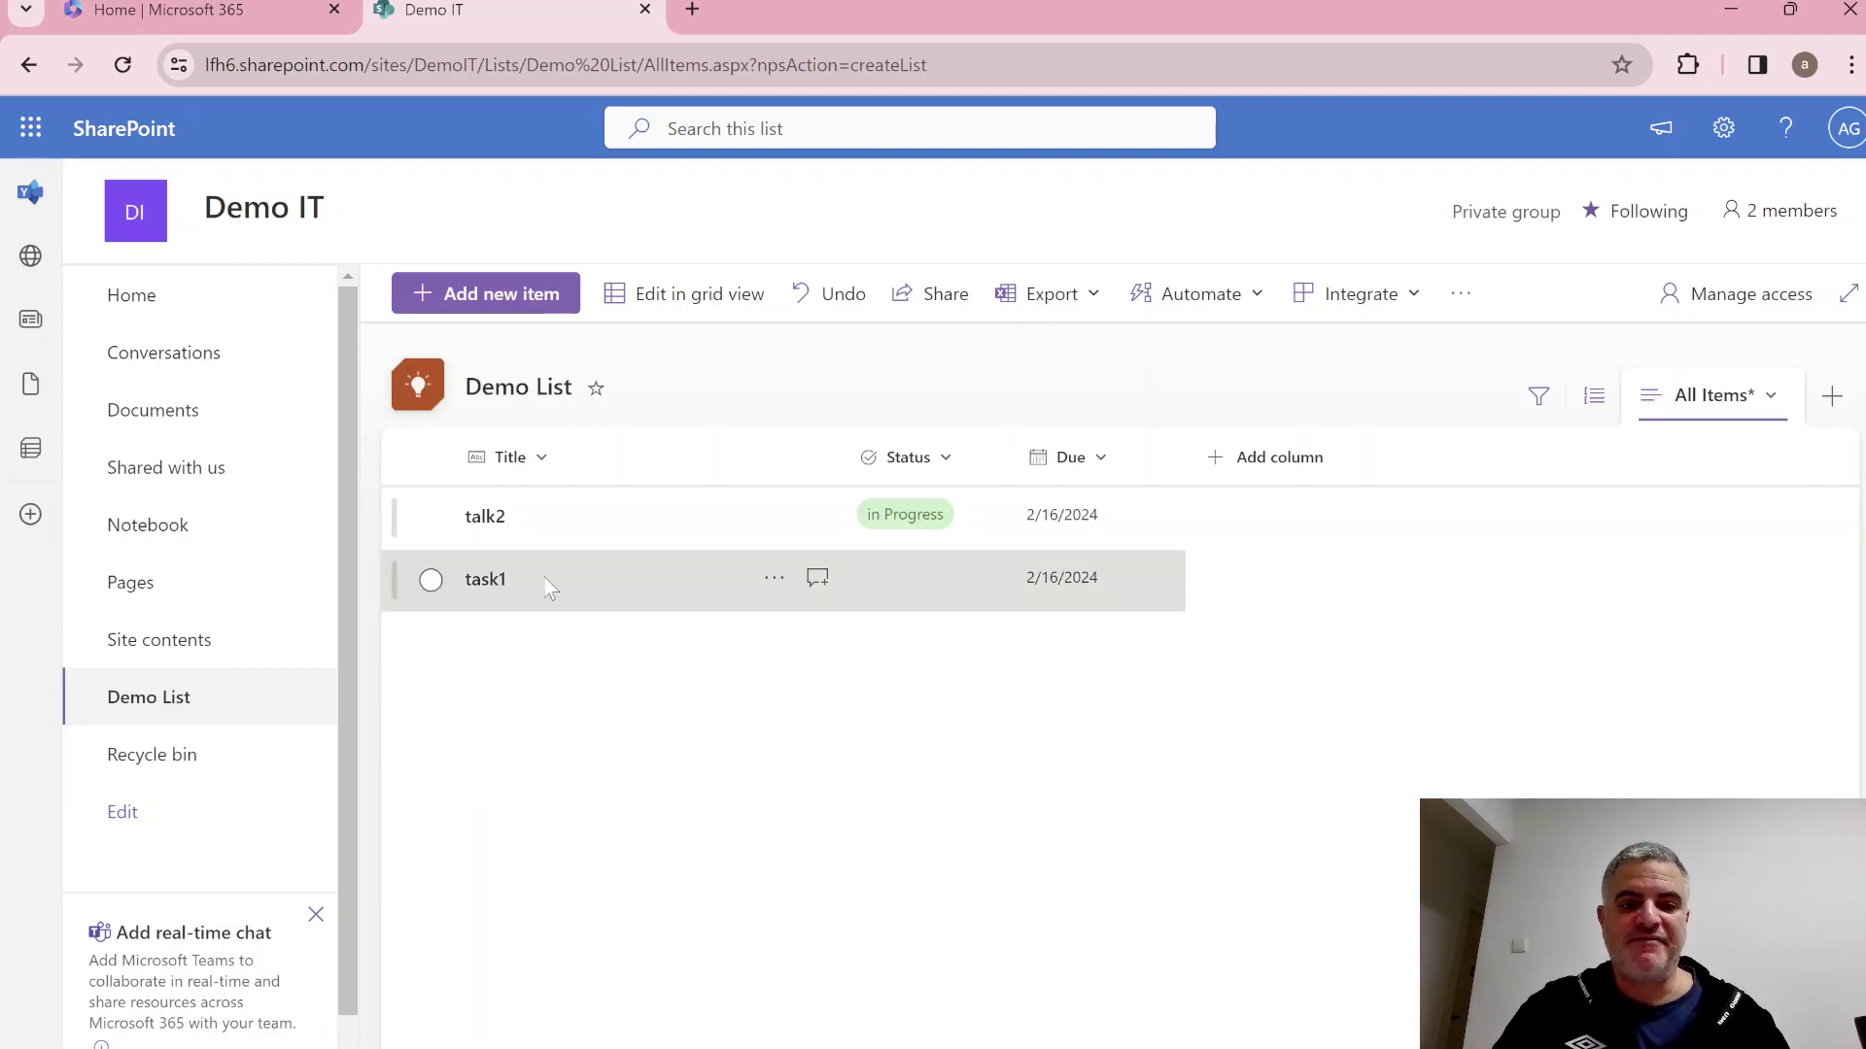
Set the Status of the task1 item to Final and close its details.
click(485, 581)
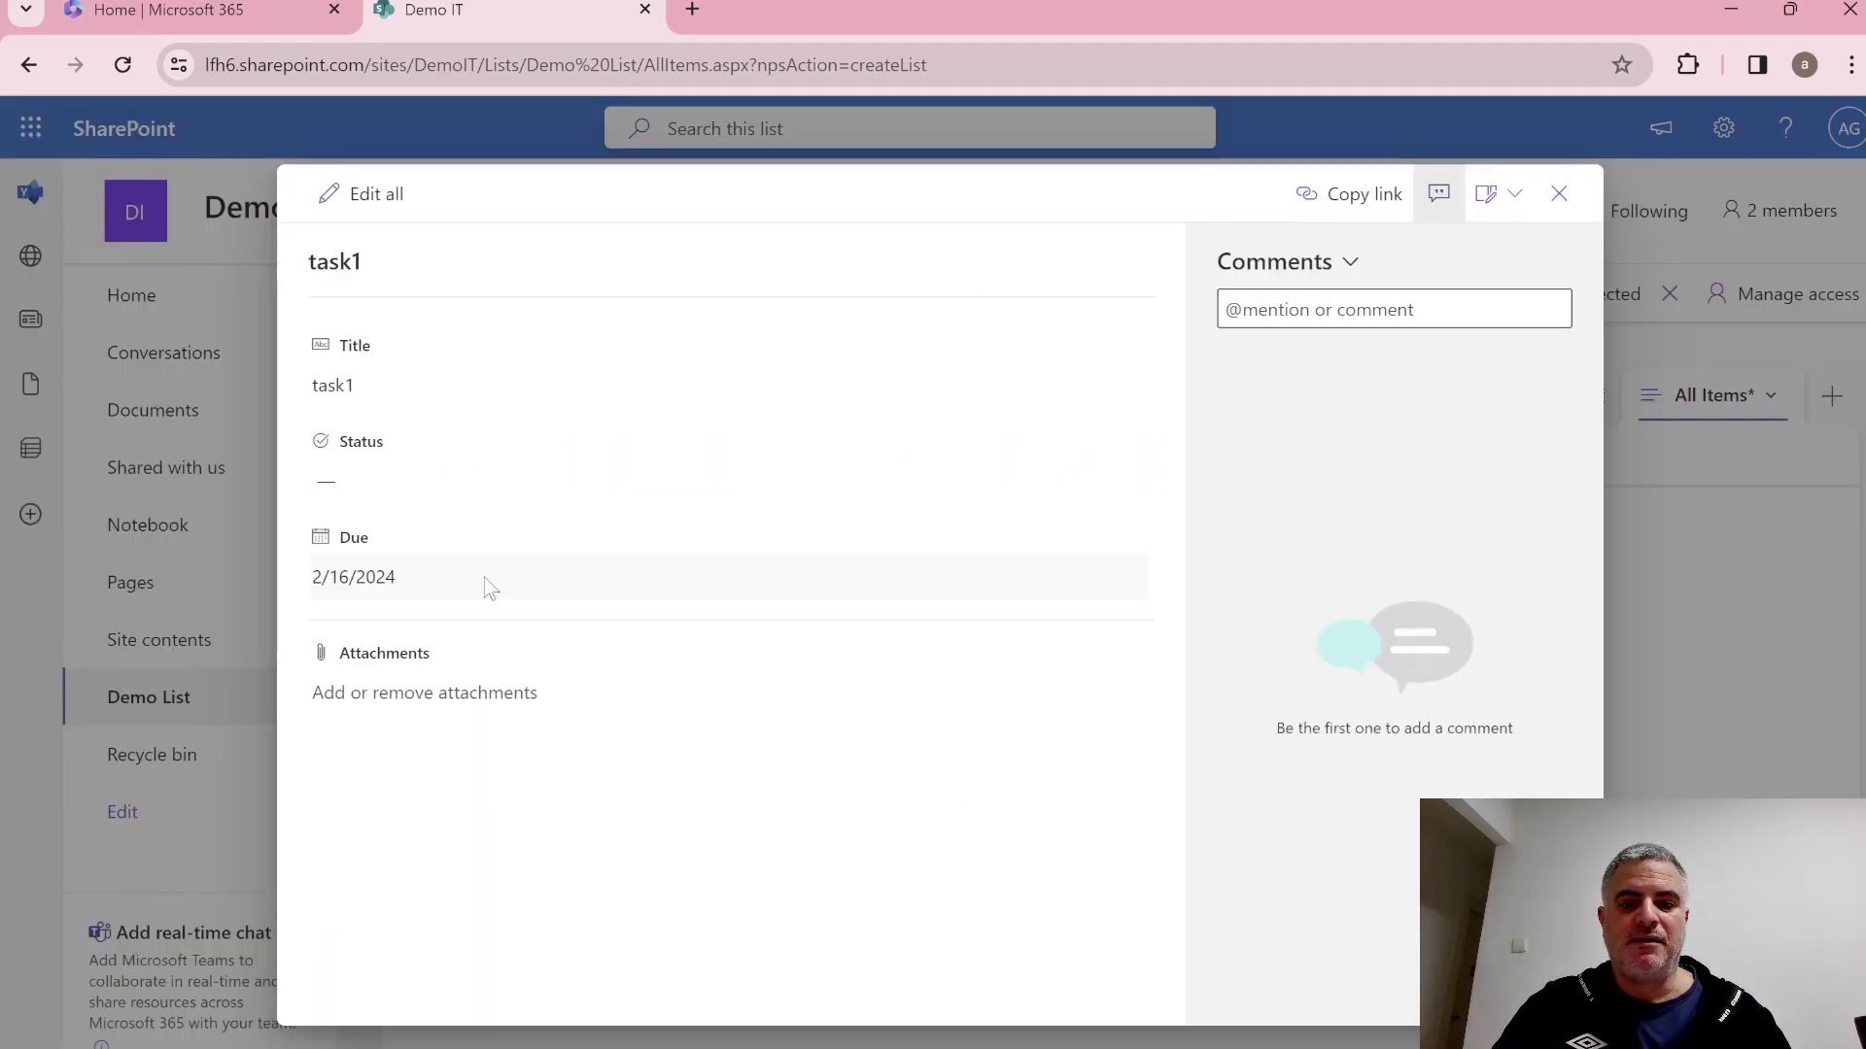
click(416, 483)
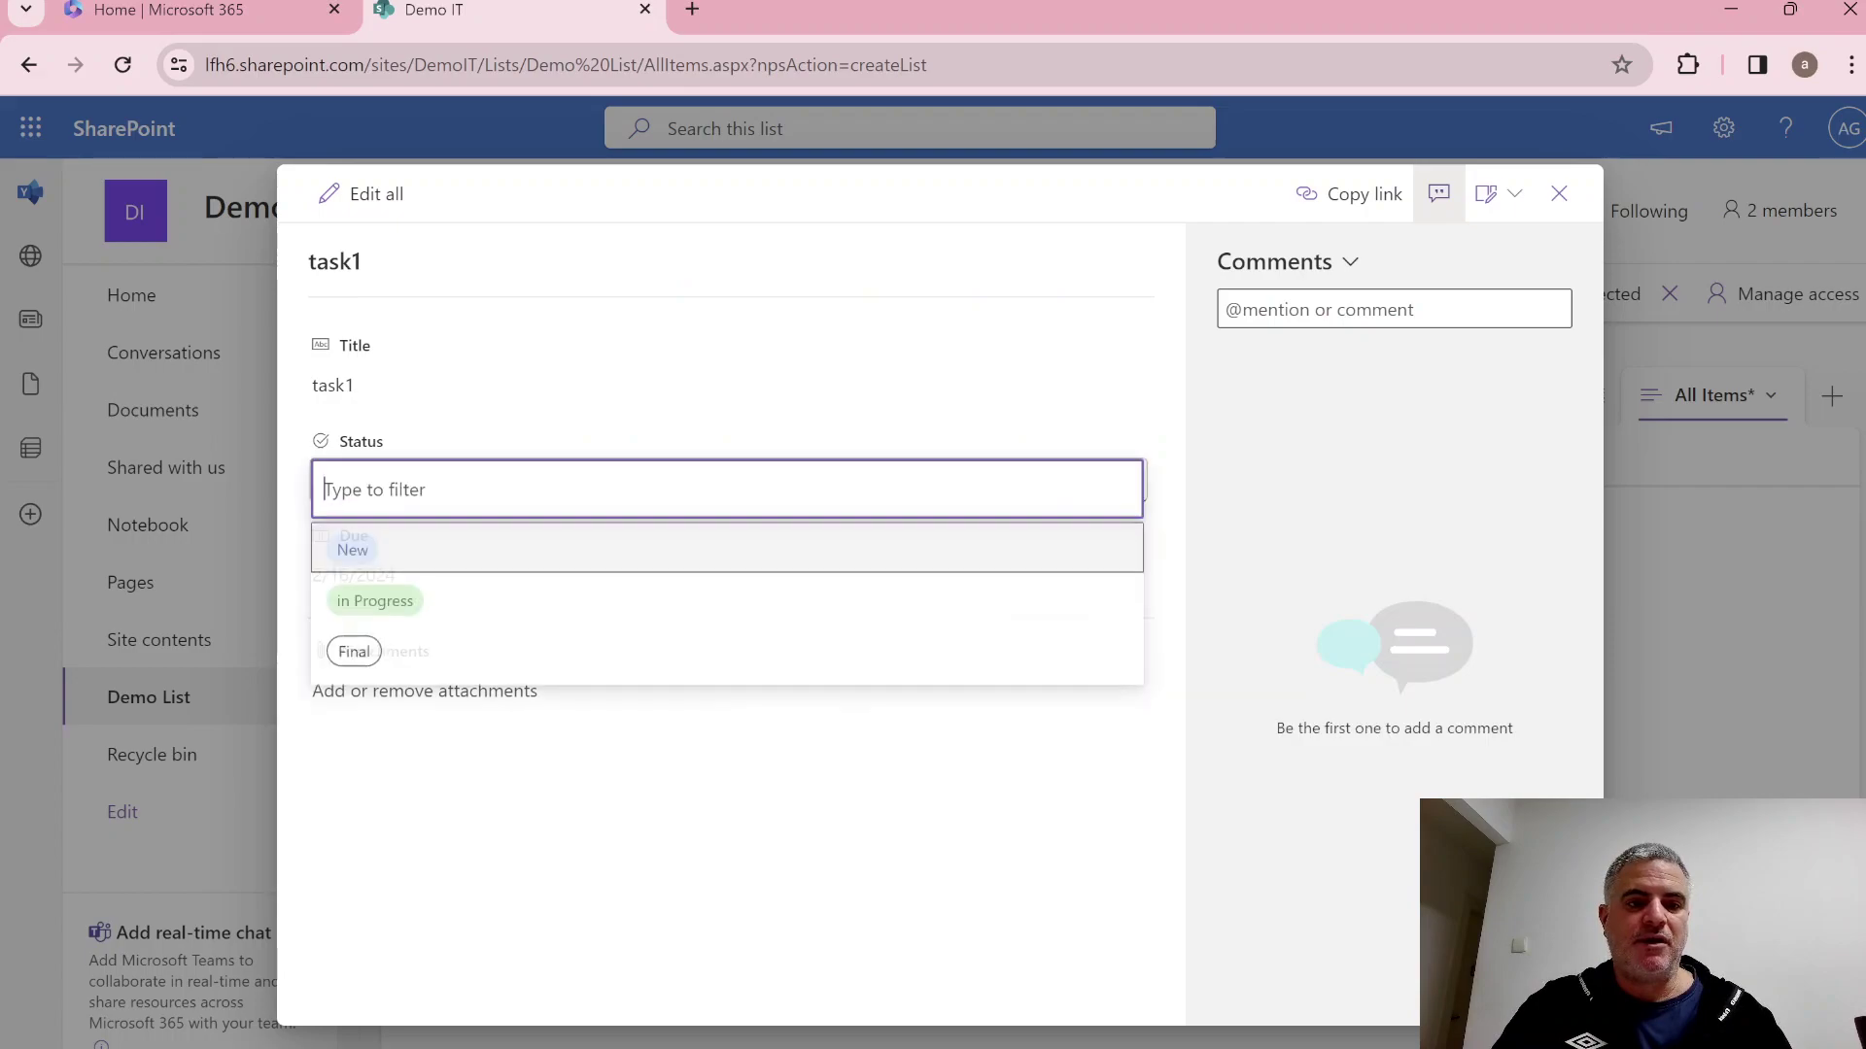
click(358, 661)
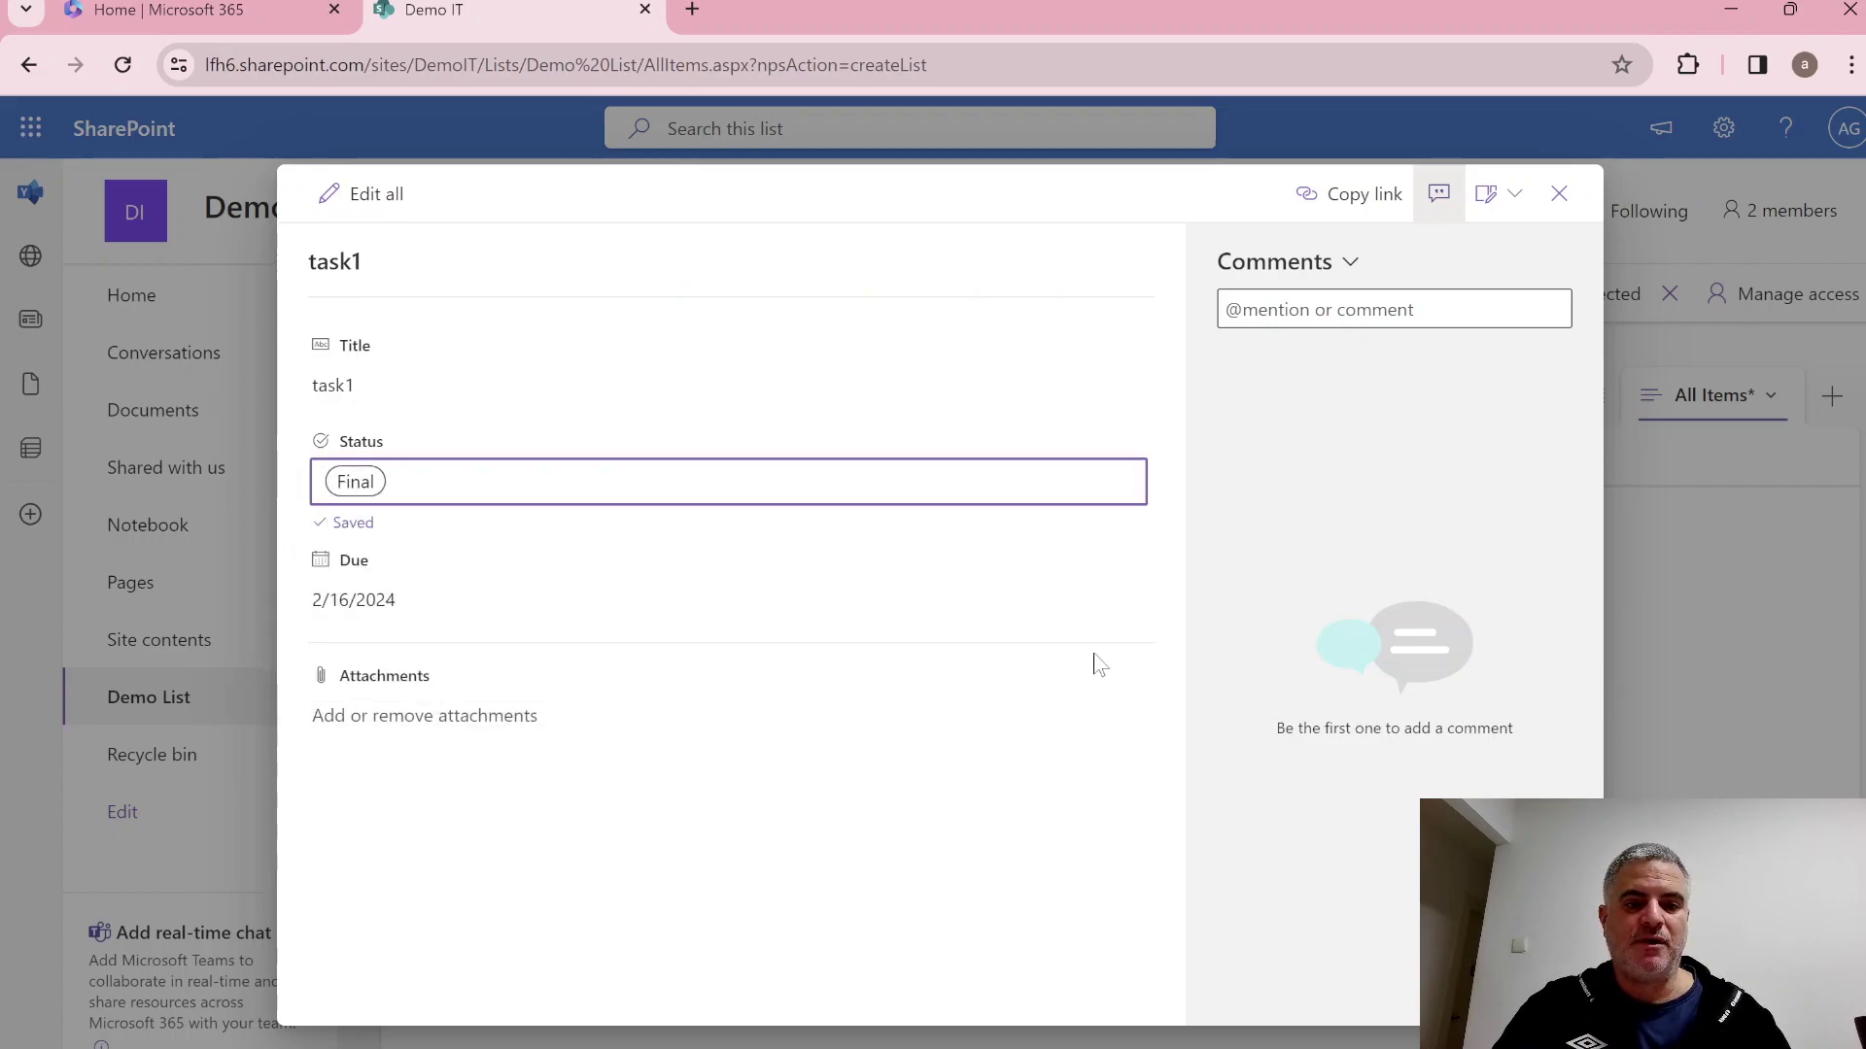
click(1558, 193)
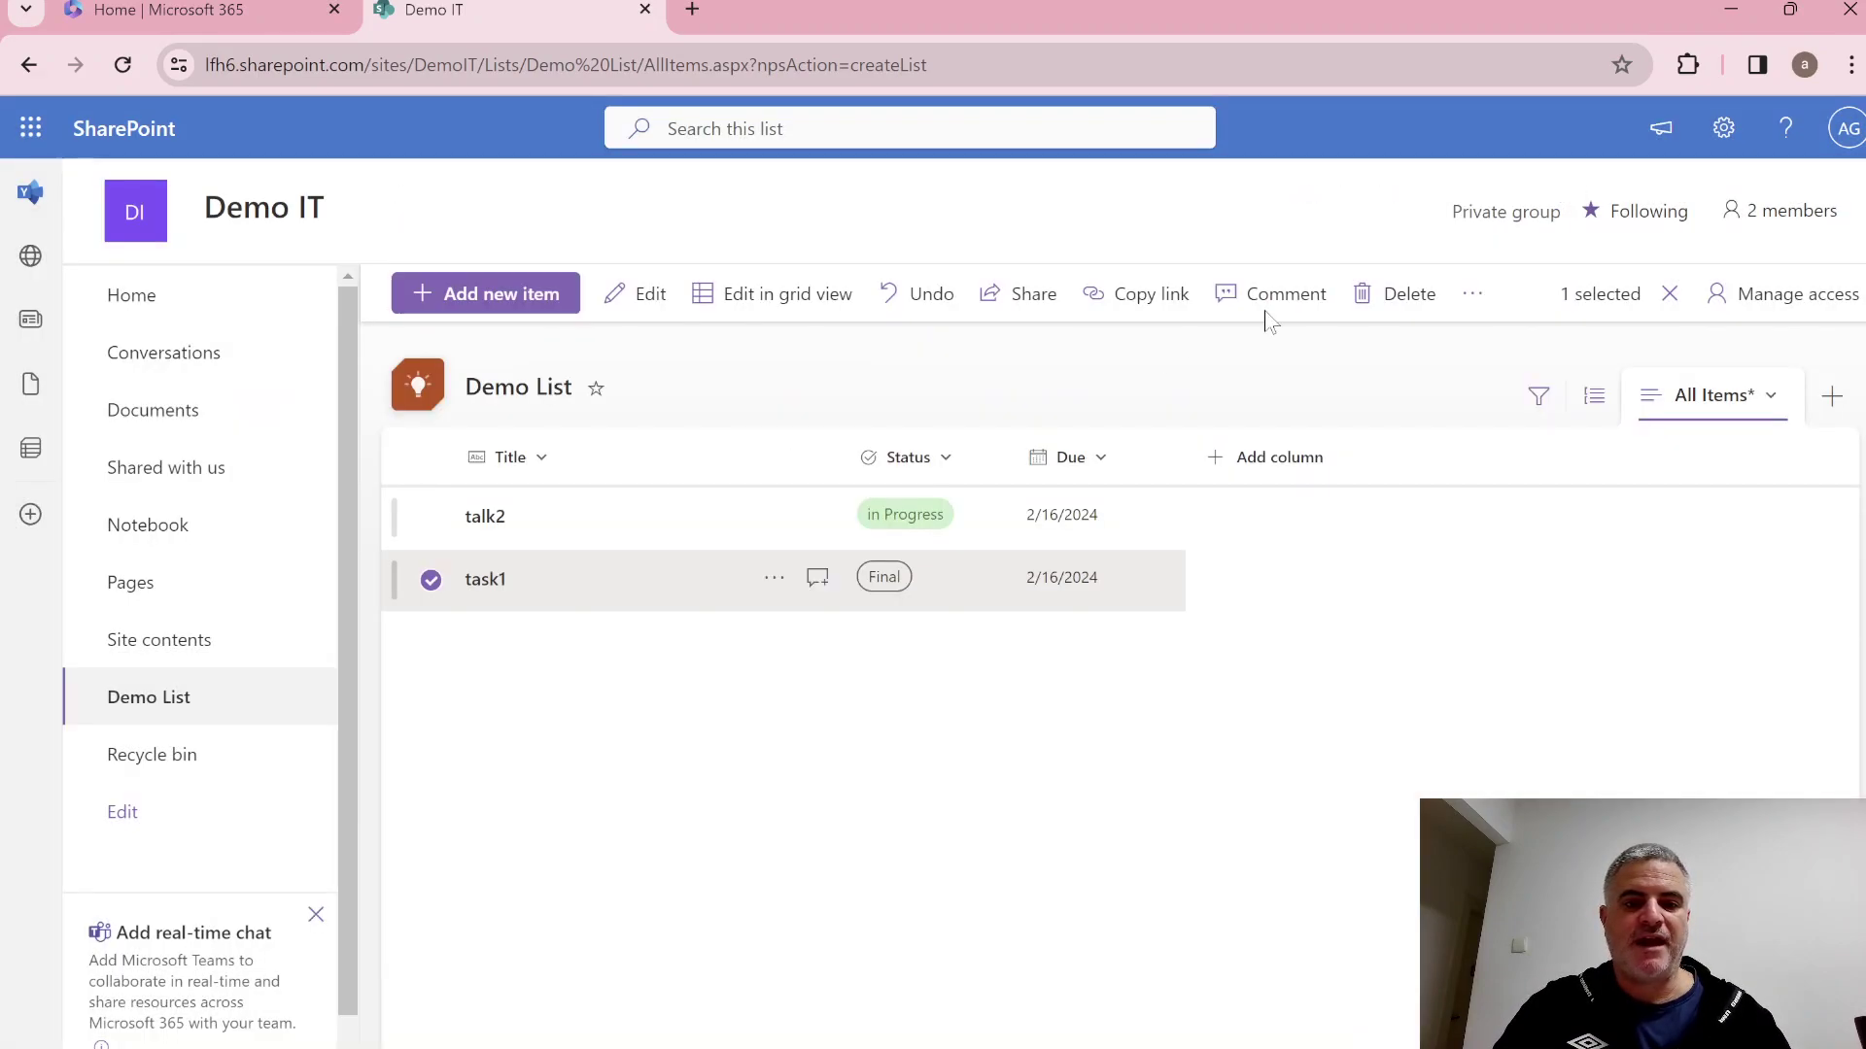
Examine the column types offered for Demo List without adding one, and view the comments of the talk2 item.
click(1273, 458)
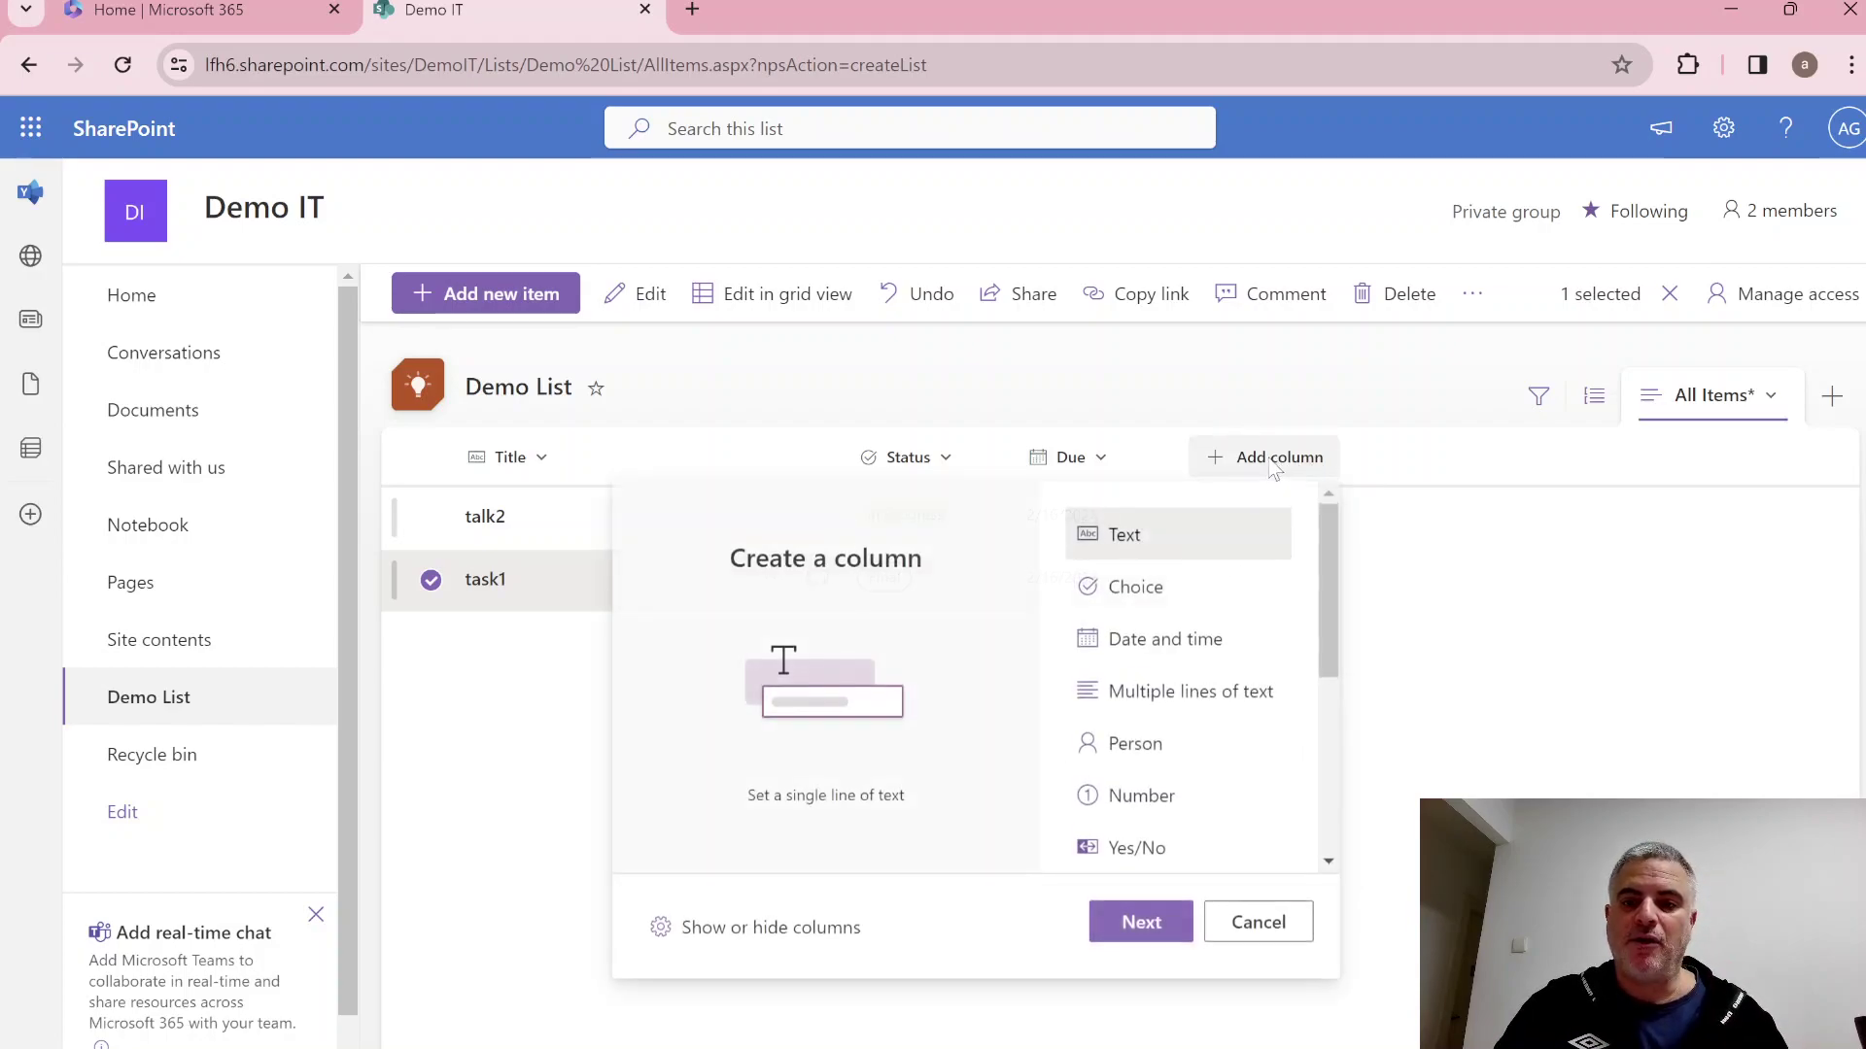
mouse_move(1335, 562)
mouse_down()
mouse_move(1327, 764)
mouse_move(1326, 568)
mouse_up()
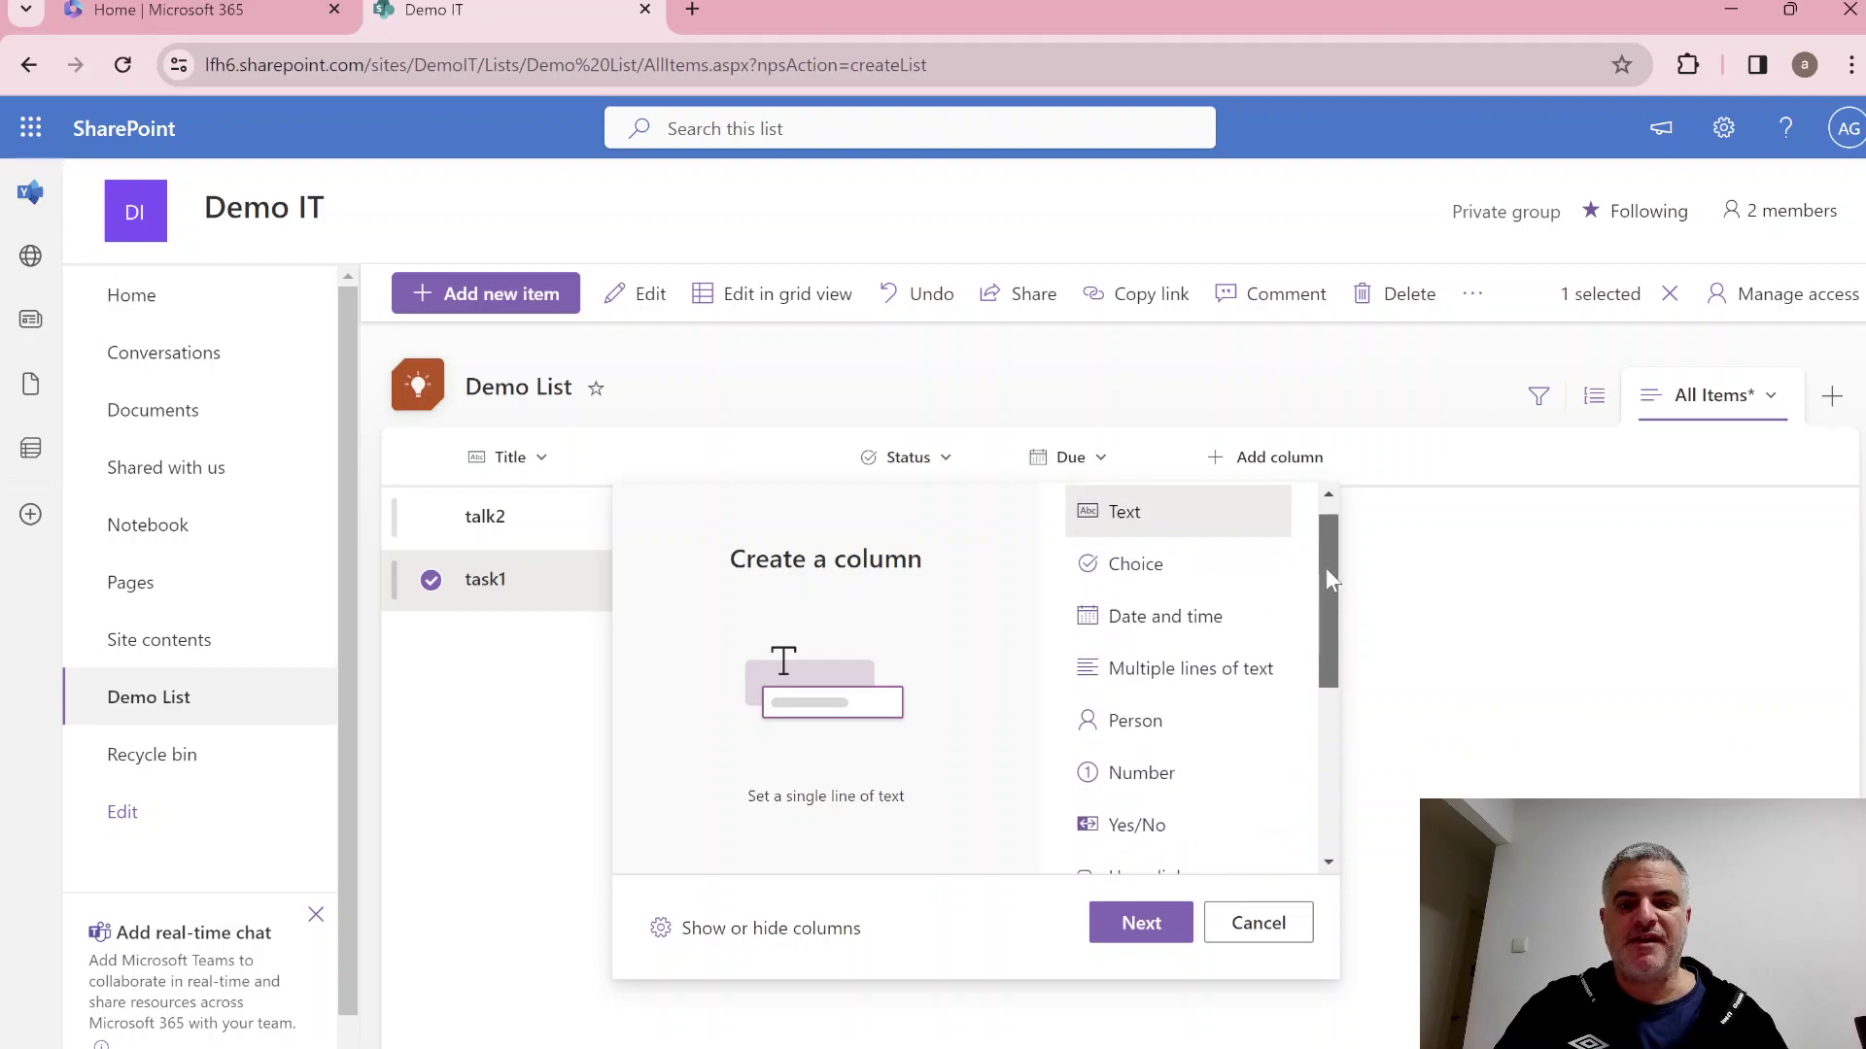
click(1298, 933)
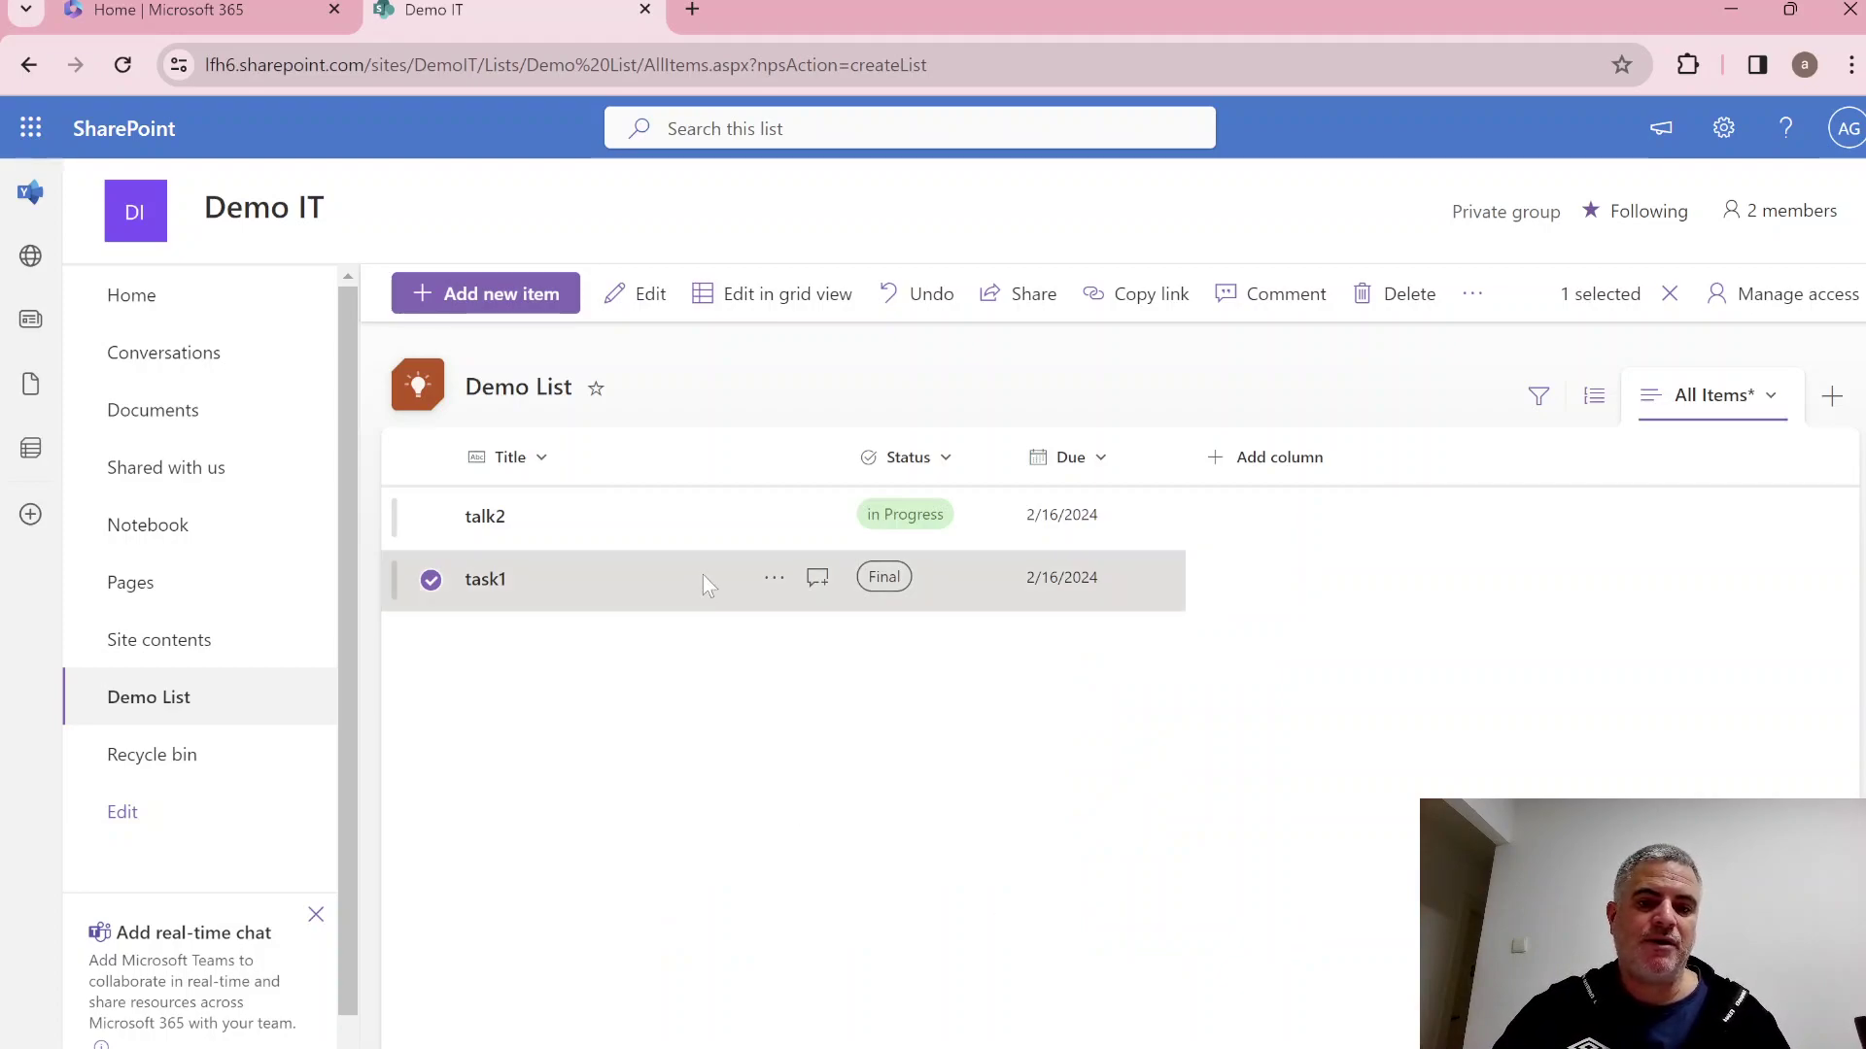
click(817, 516)
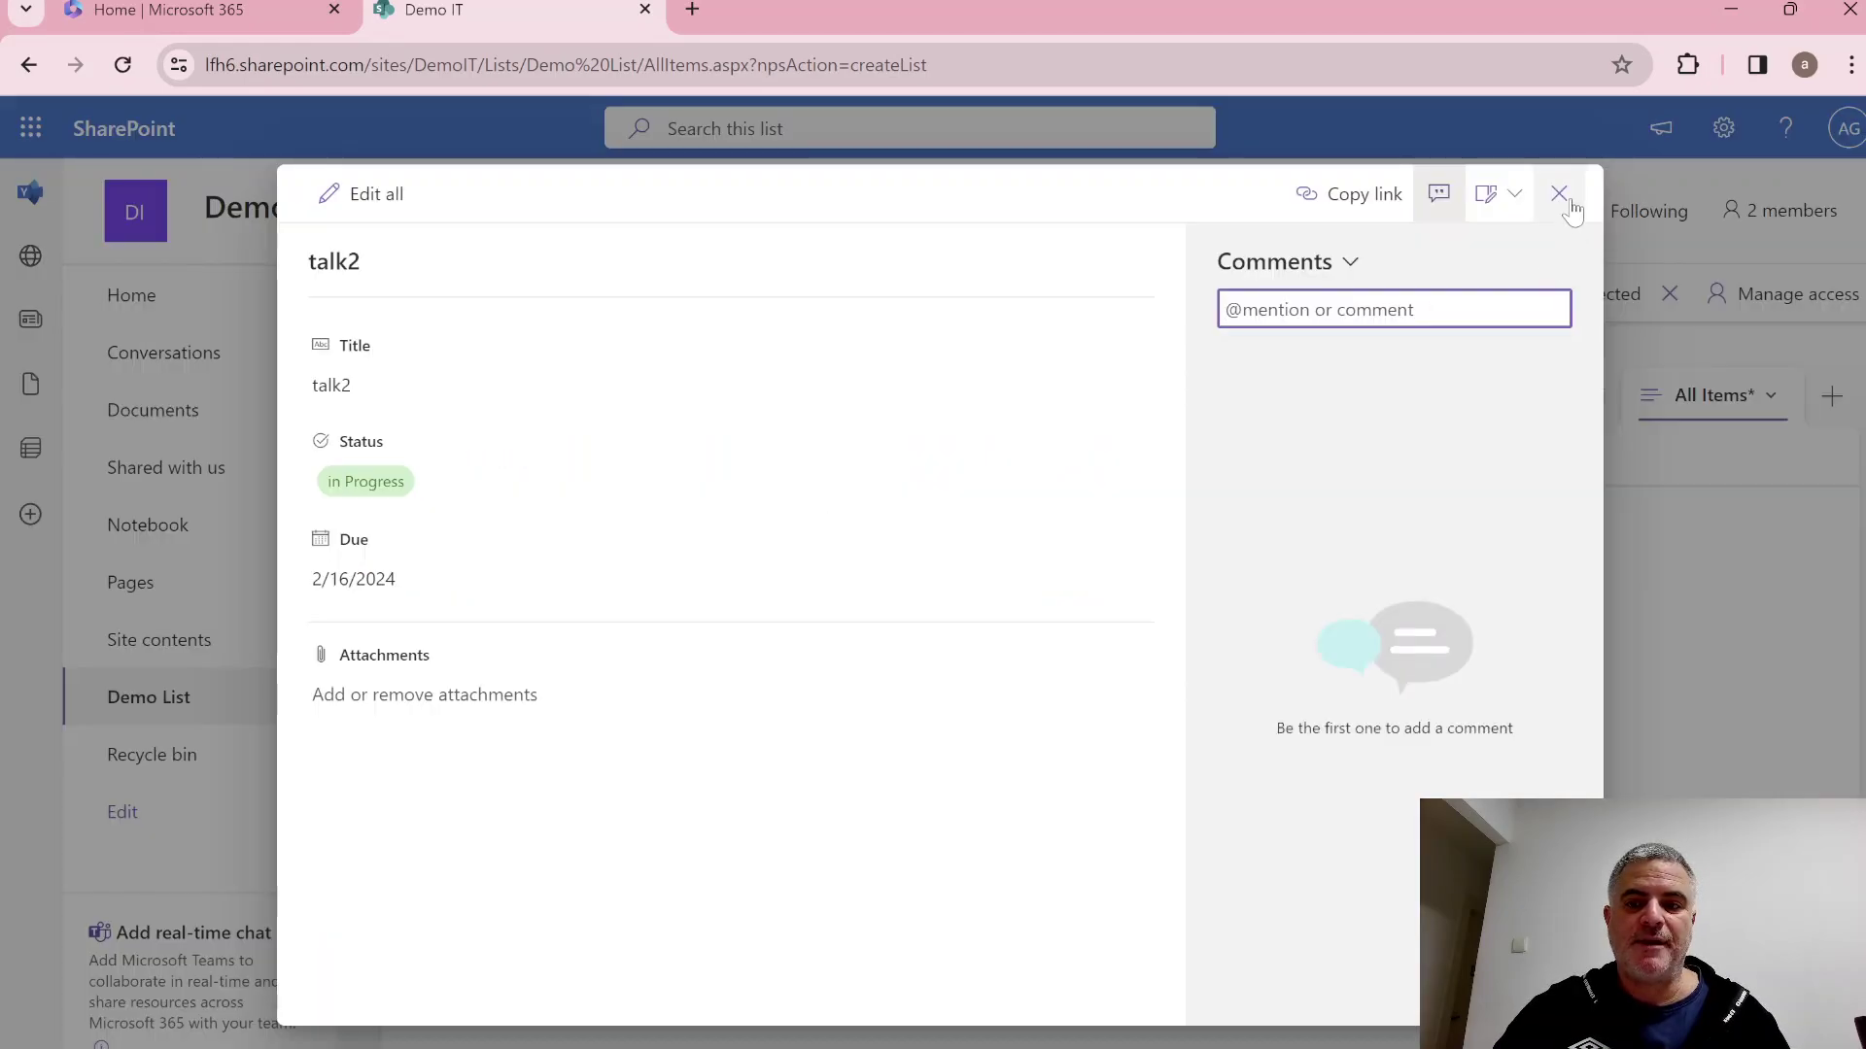
click(1569, 201)
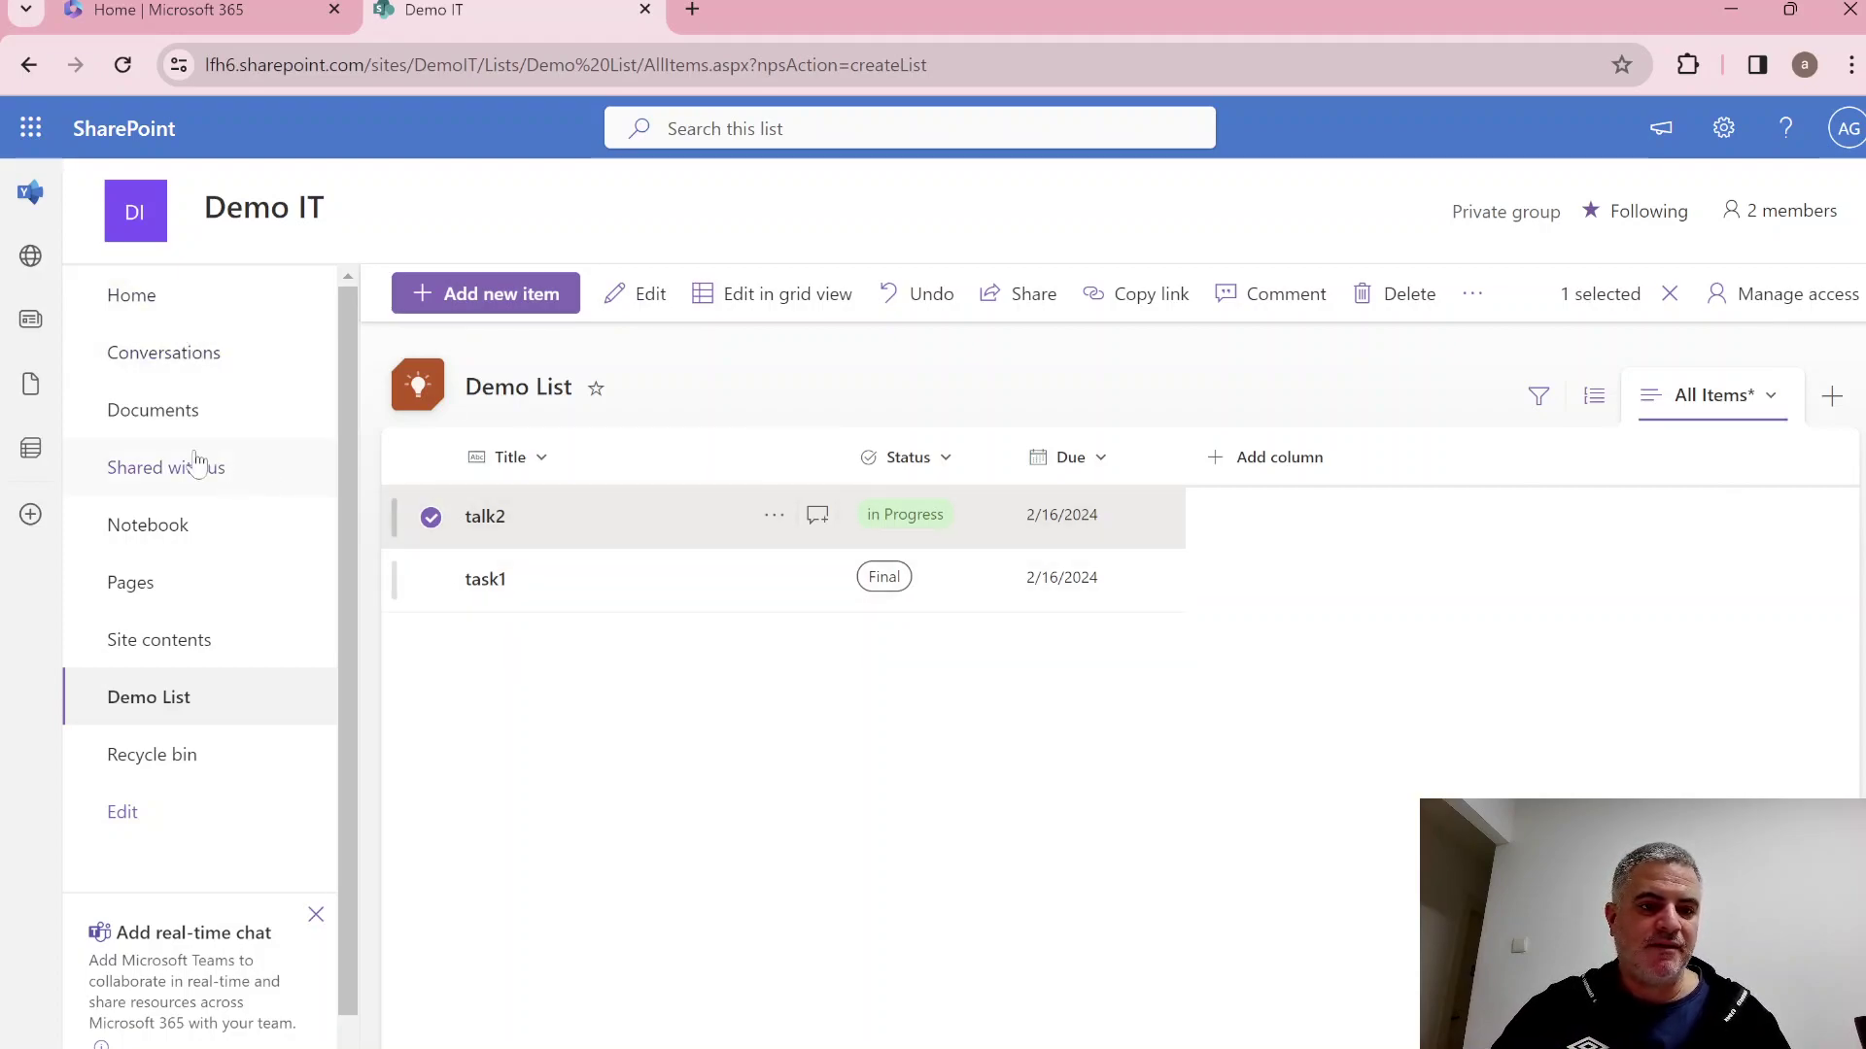
From the site's home page, create a blank document library named Demo Lib, without a description and shown in site navigation.
click(134, 294)
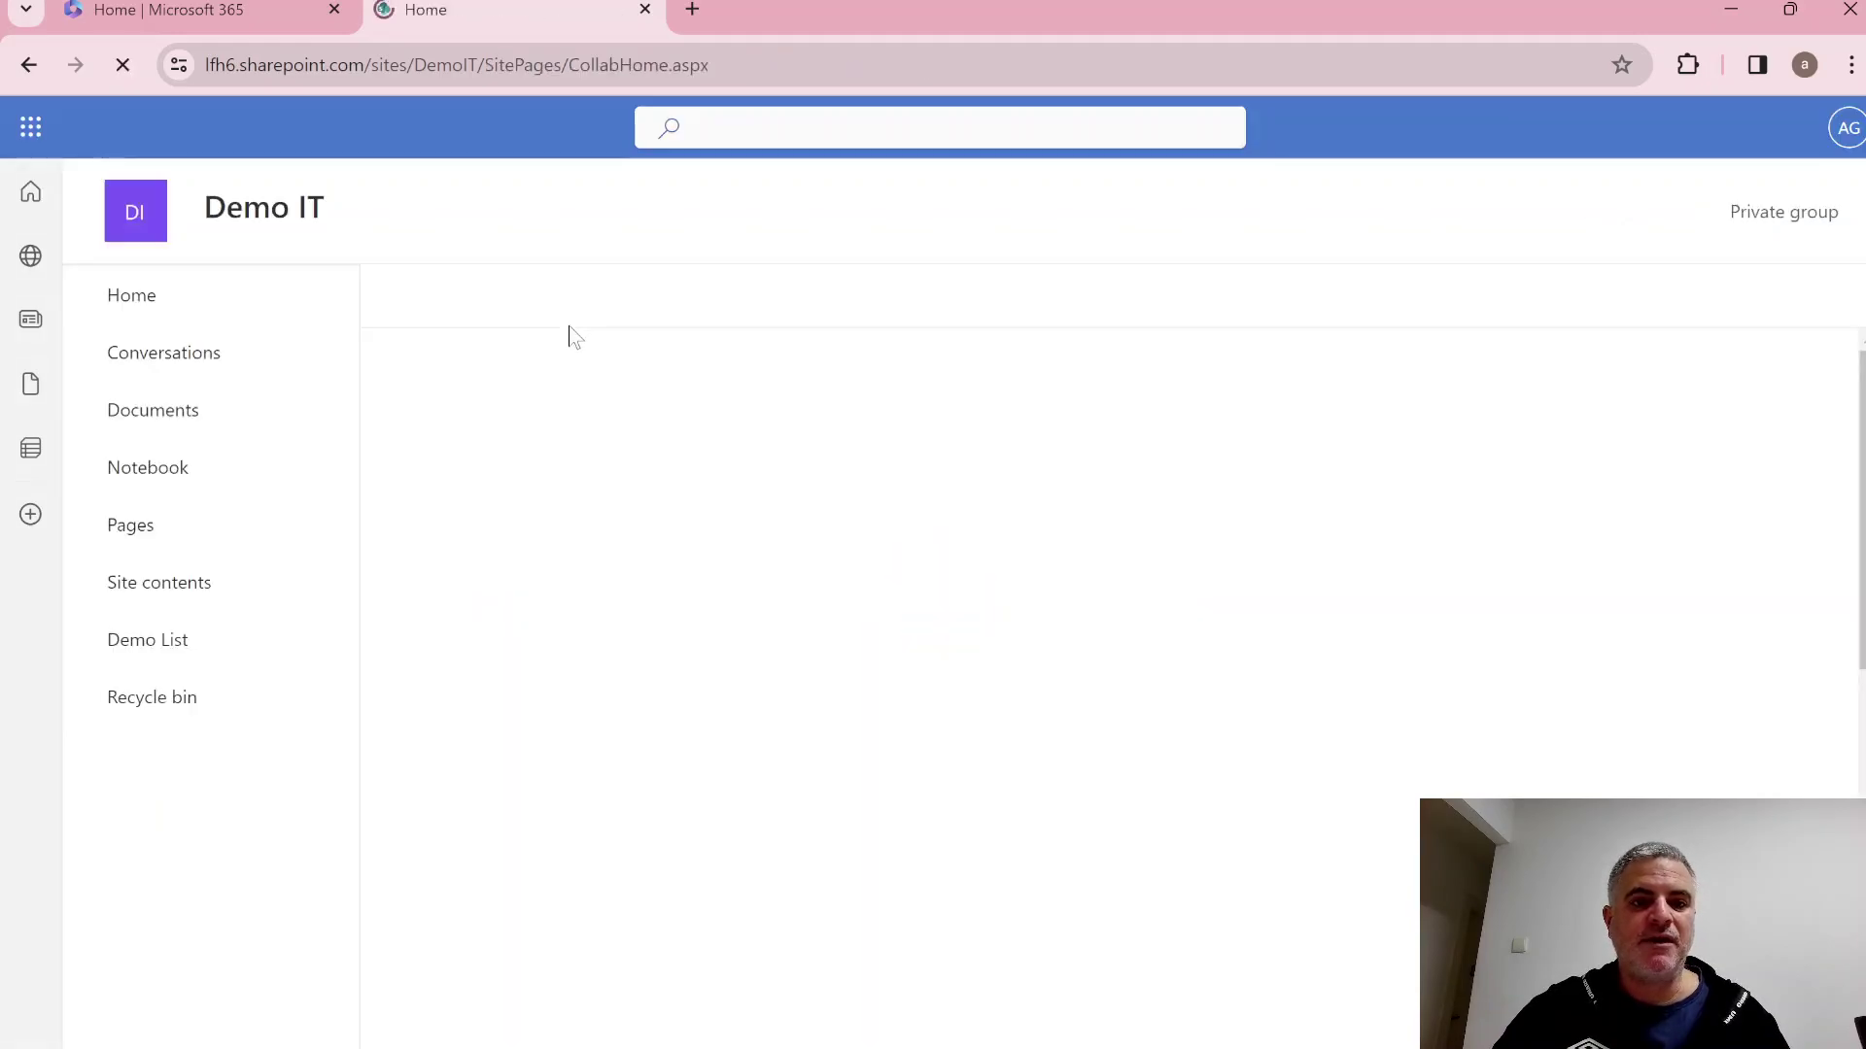
click(488, 296)
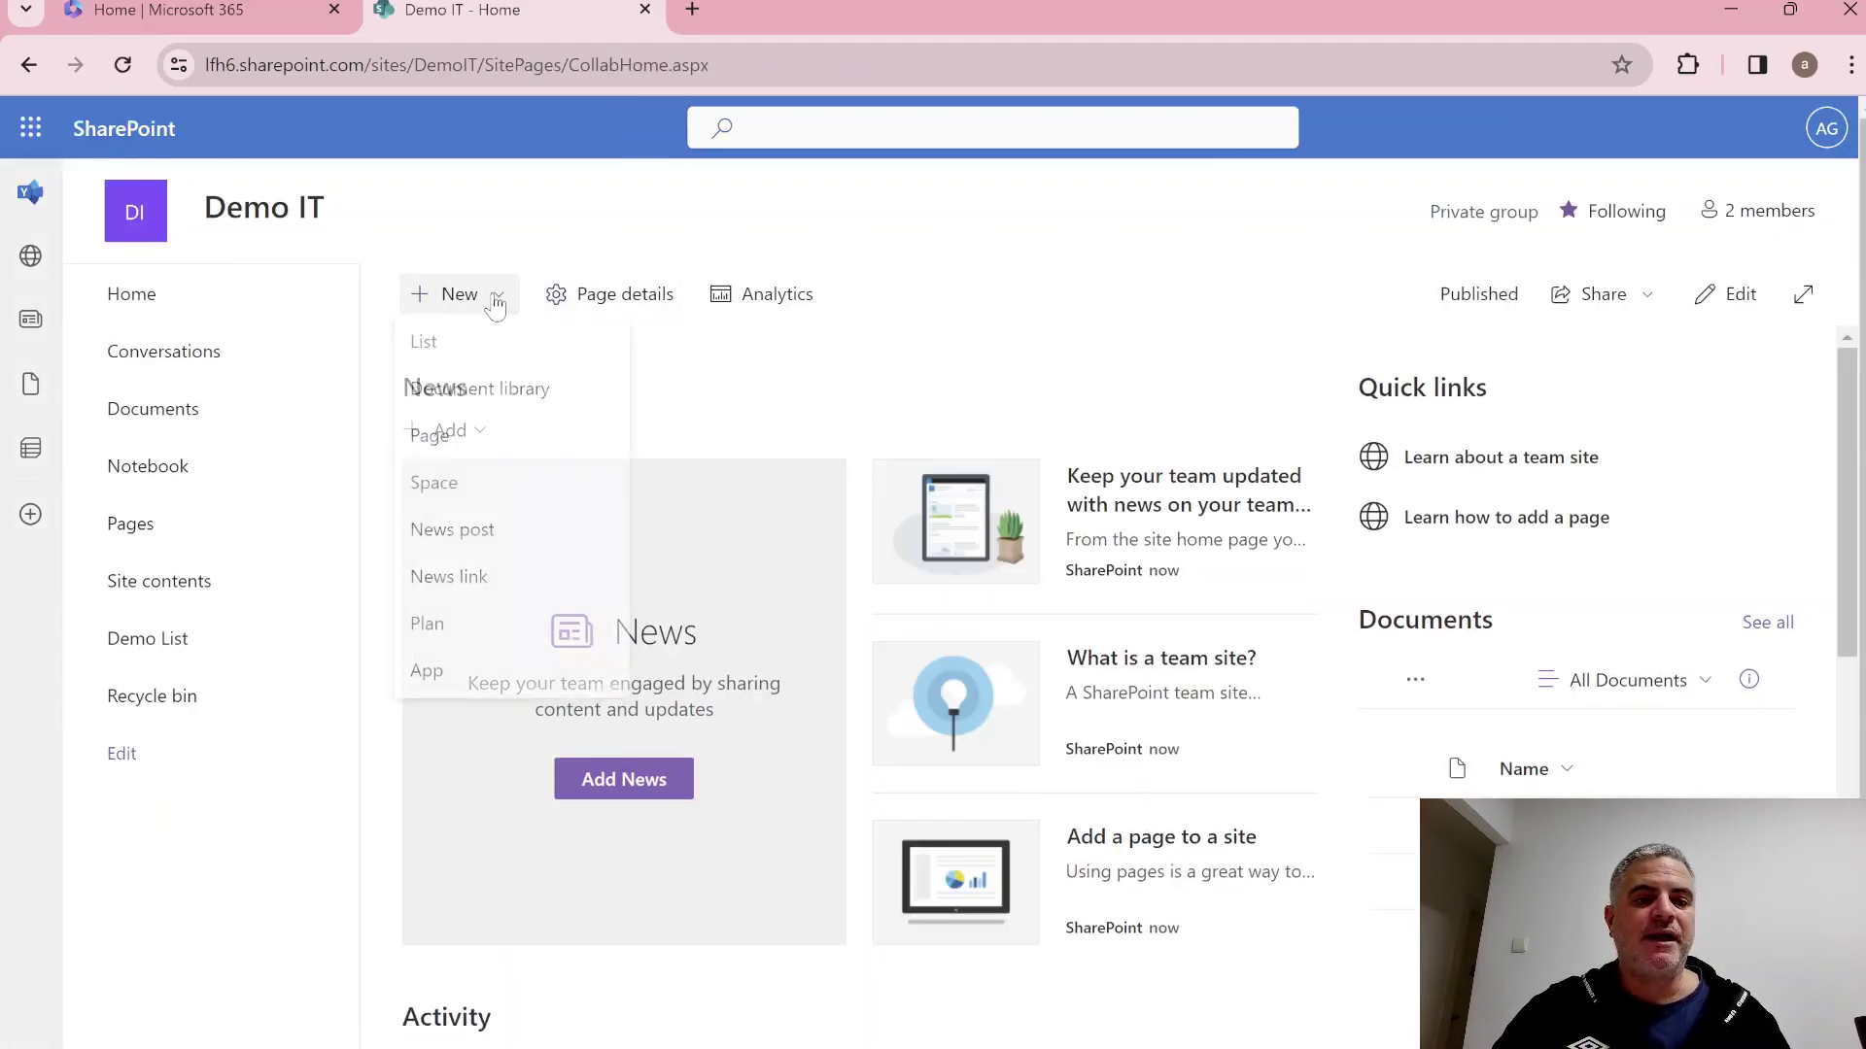
click(499, 399)
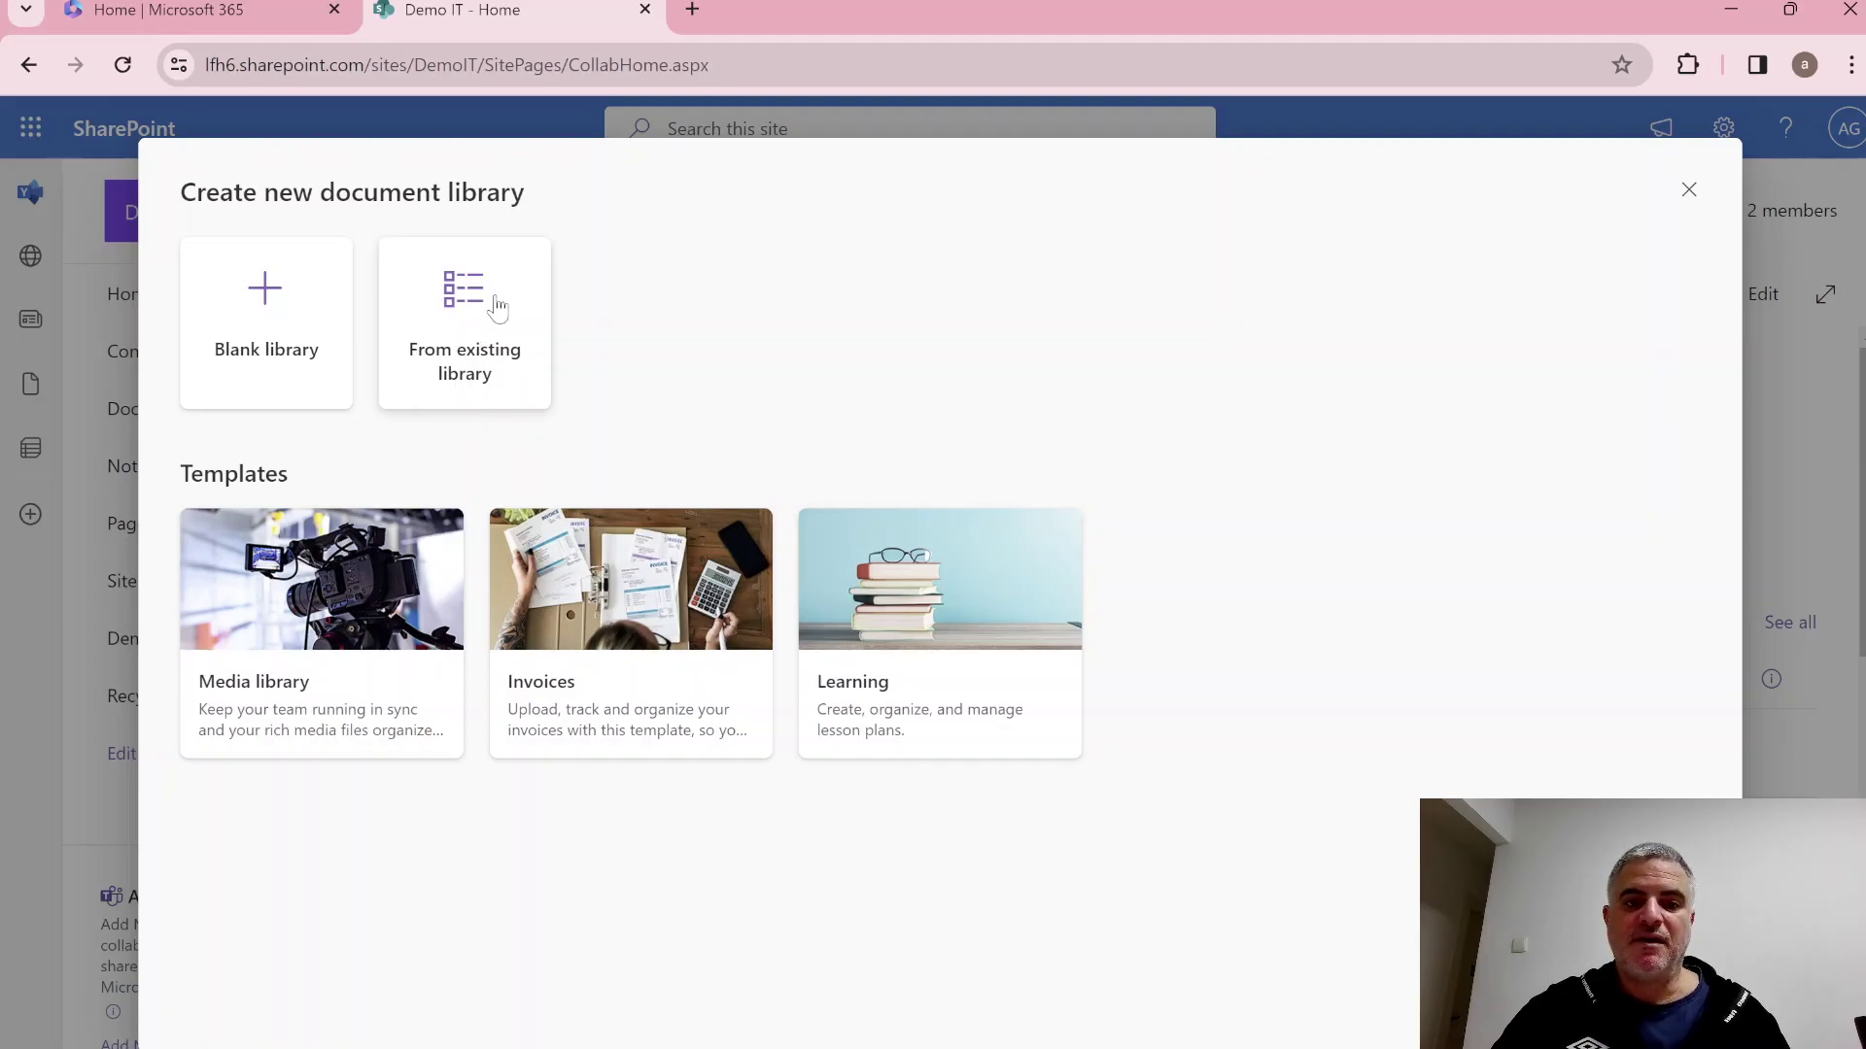
click(260, 297)
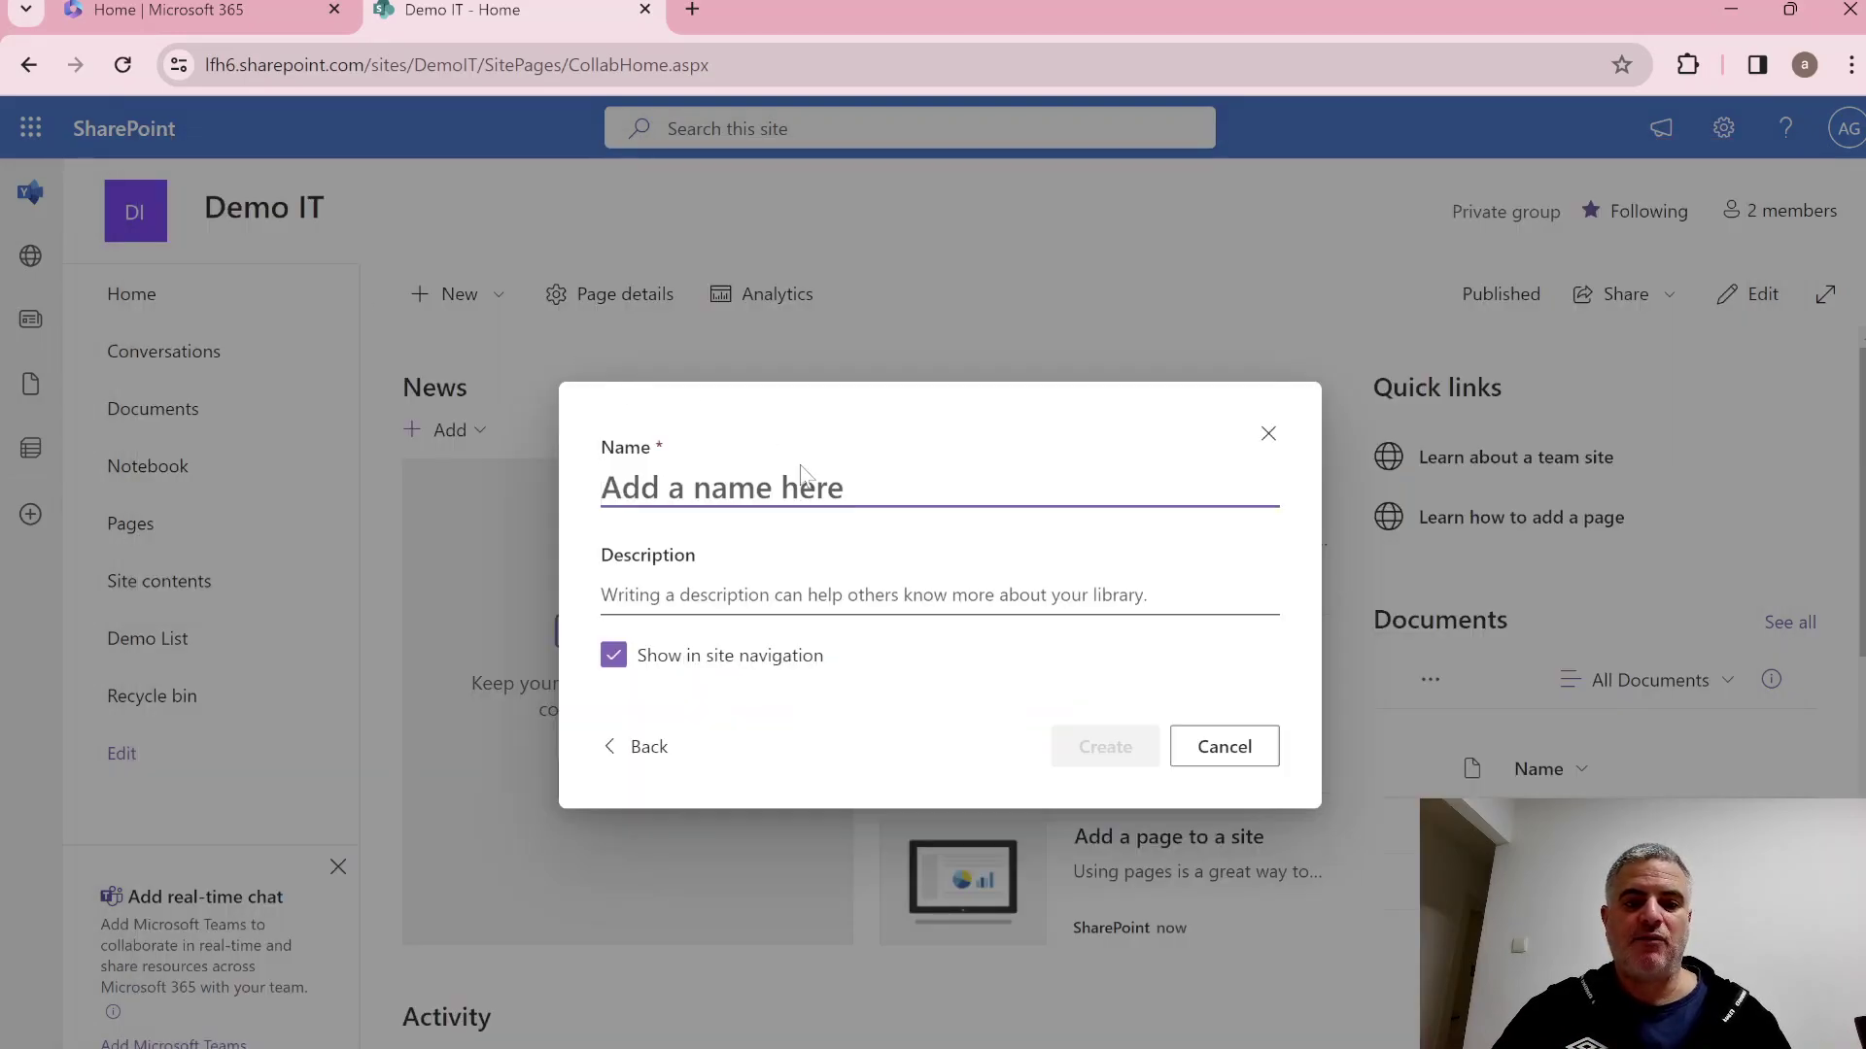
text(Dem)
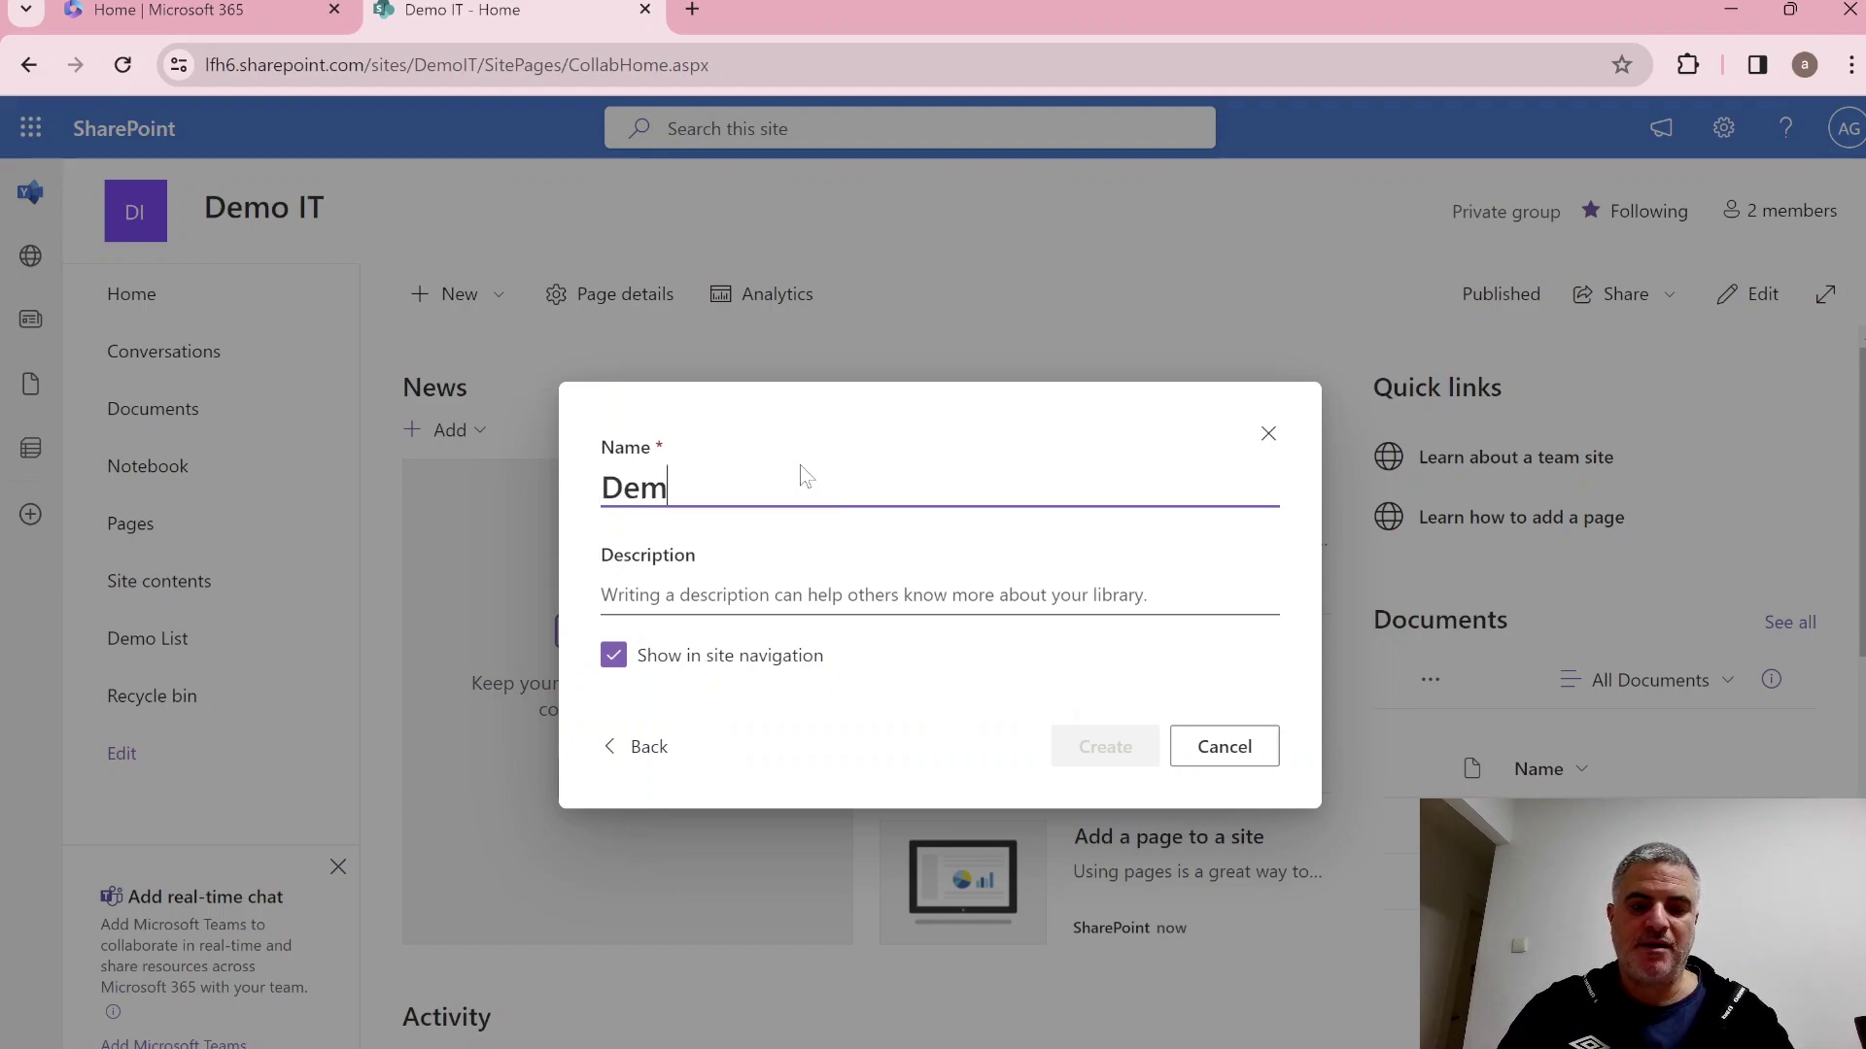
text(o Lib)
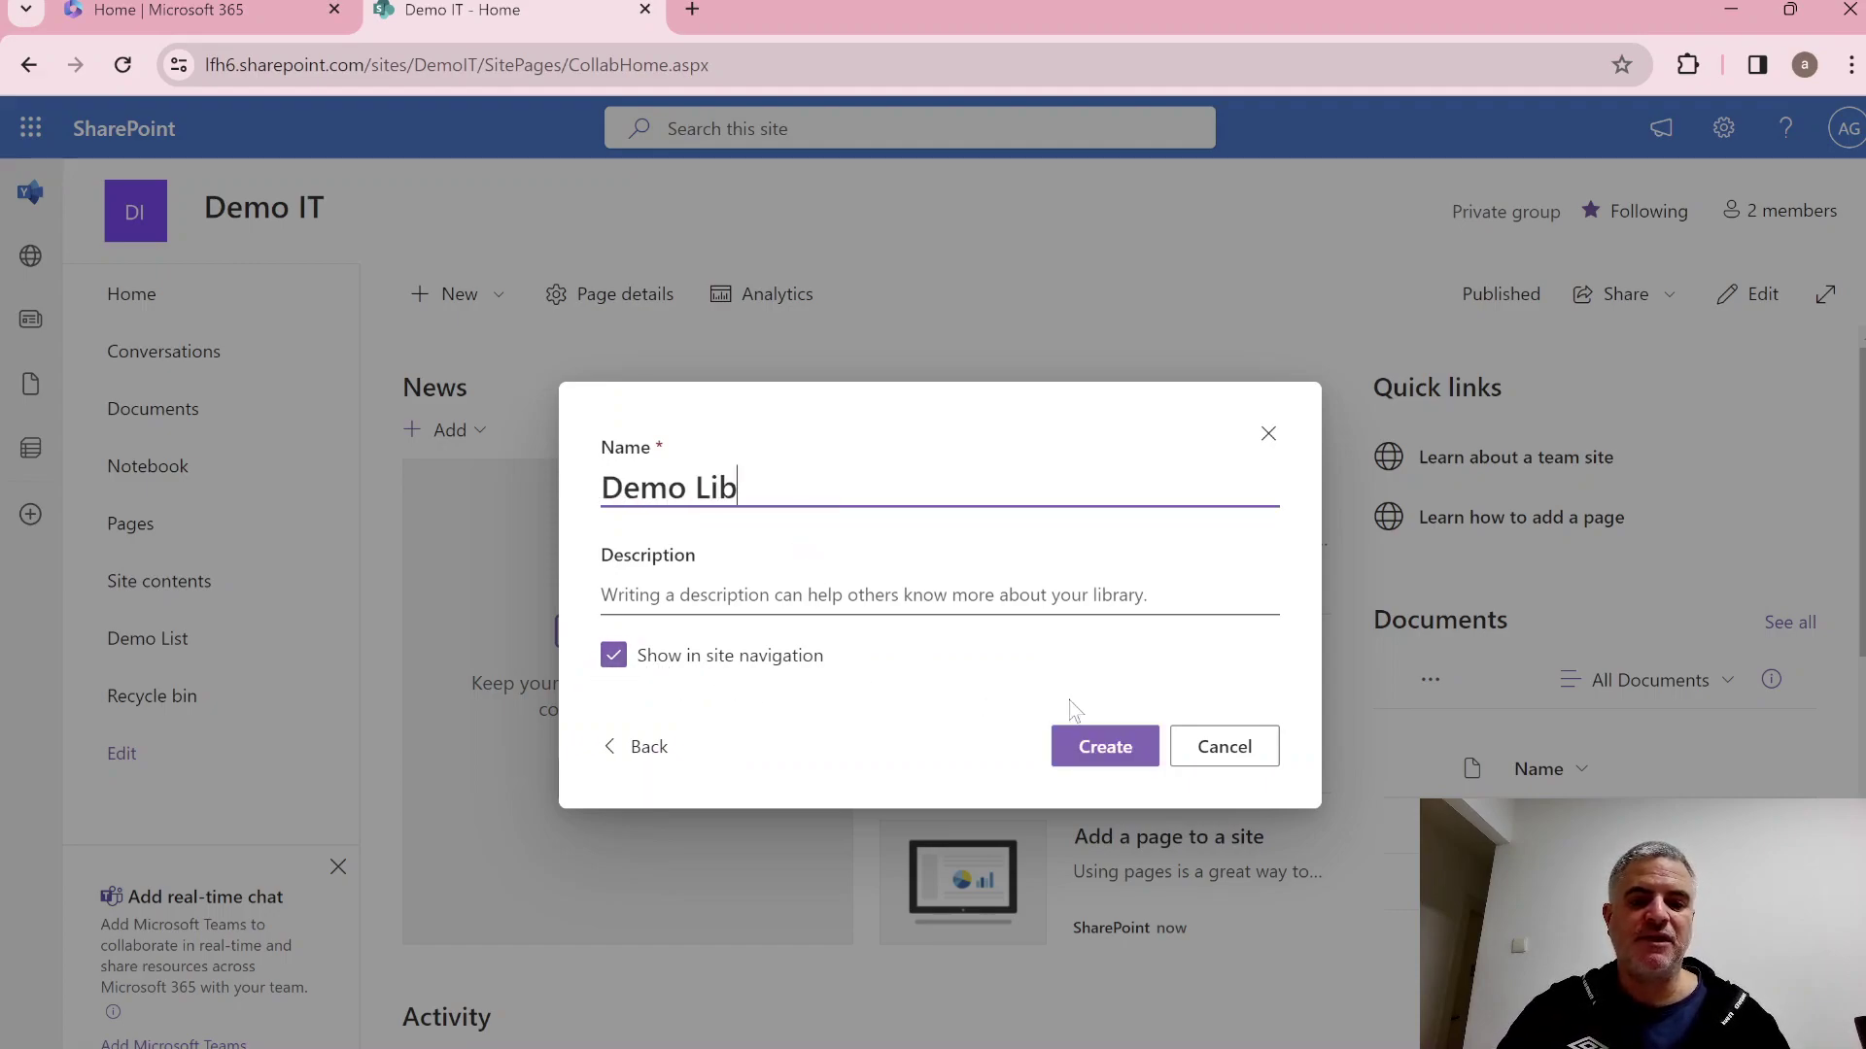
click(1109, 754)
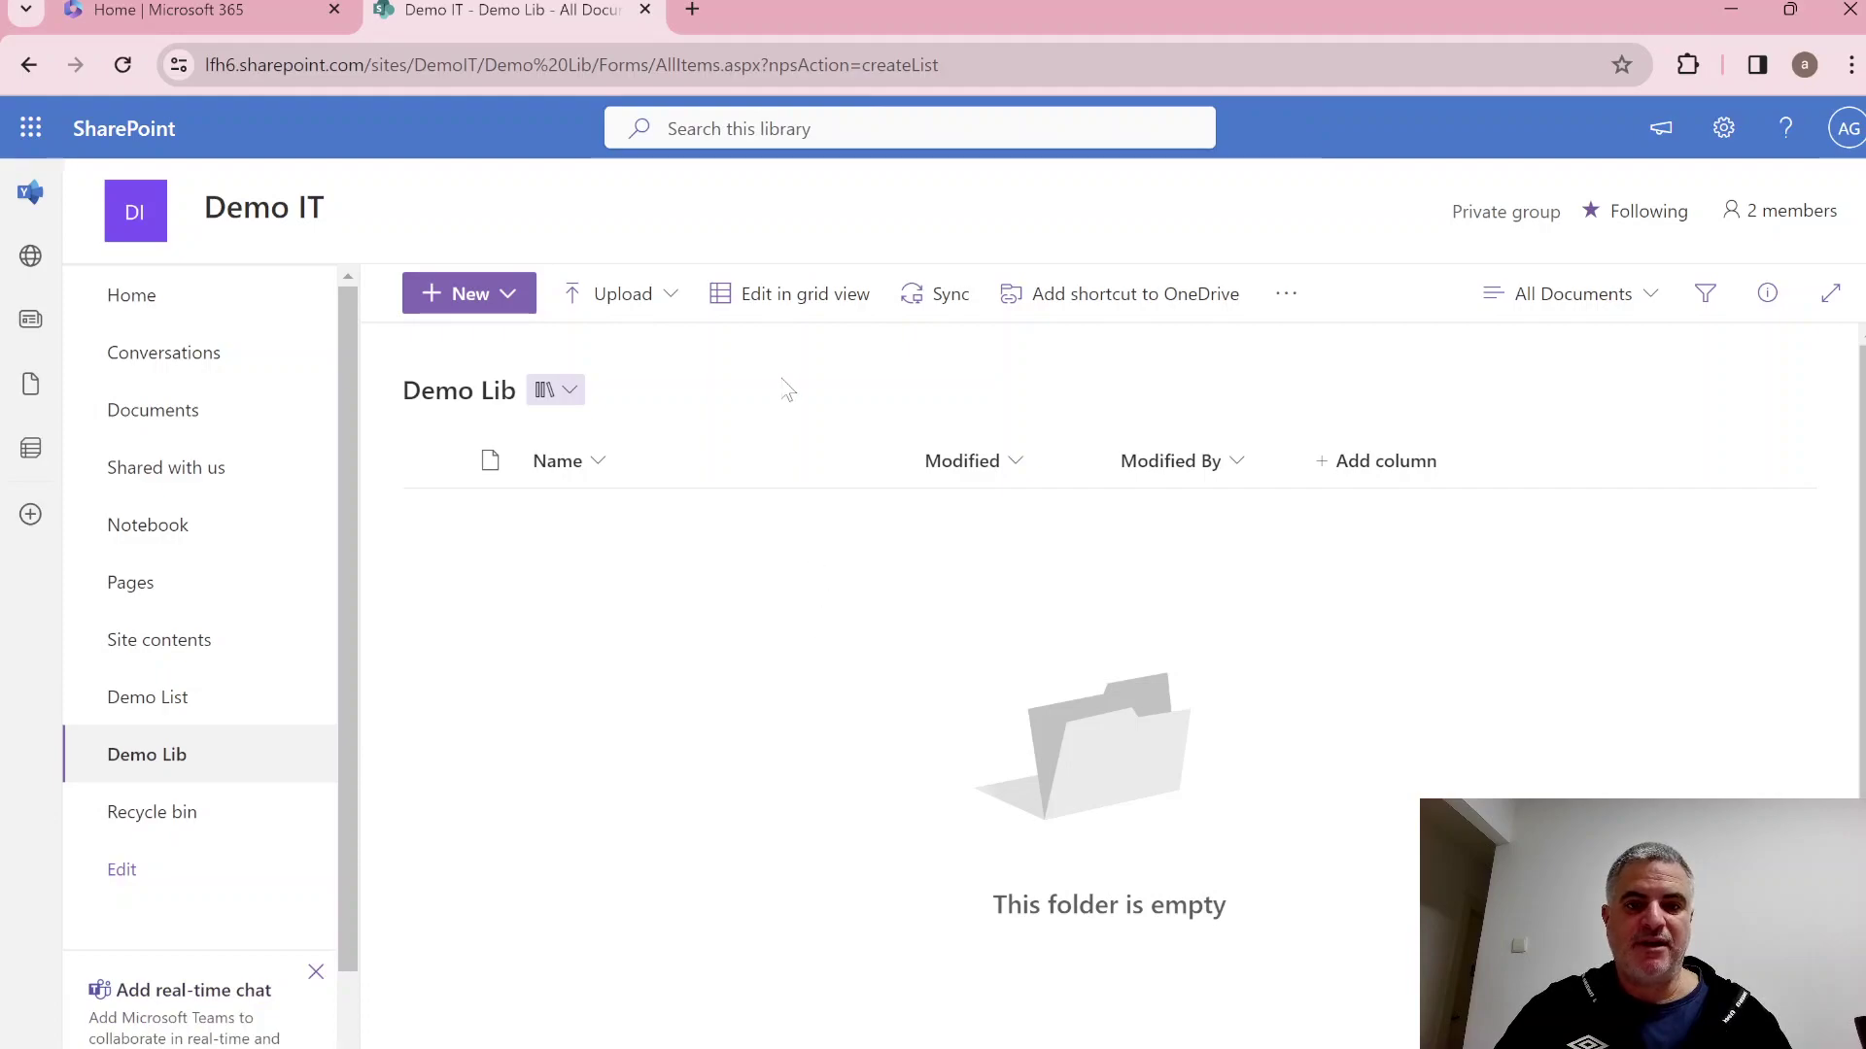
Examine the new-file options and the additional library commands of Demo Lib.
click(520, 306)
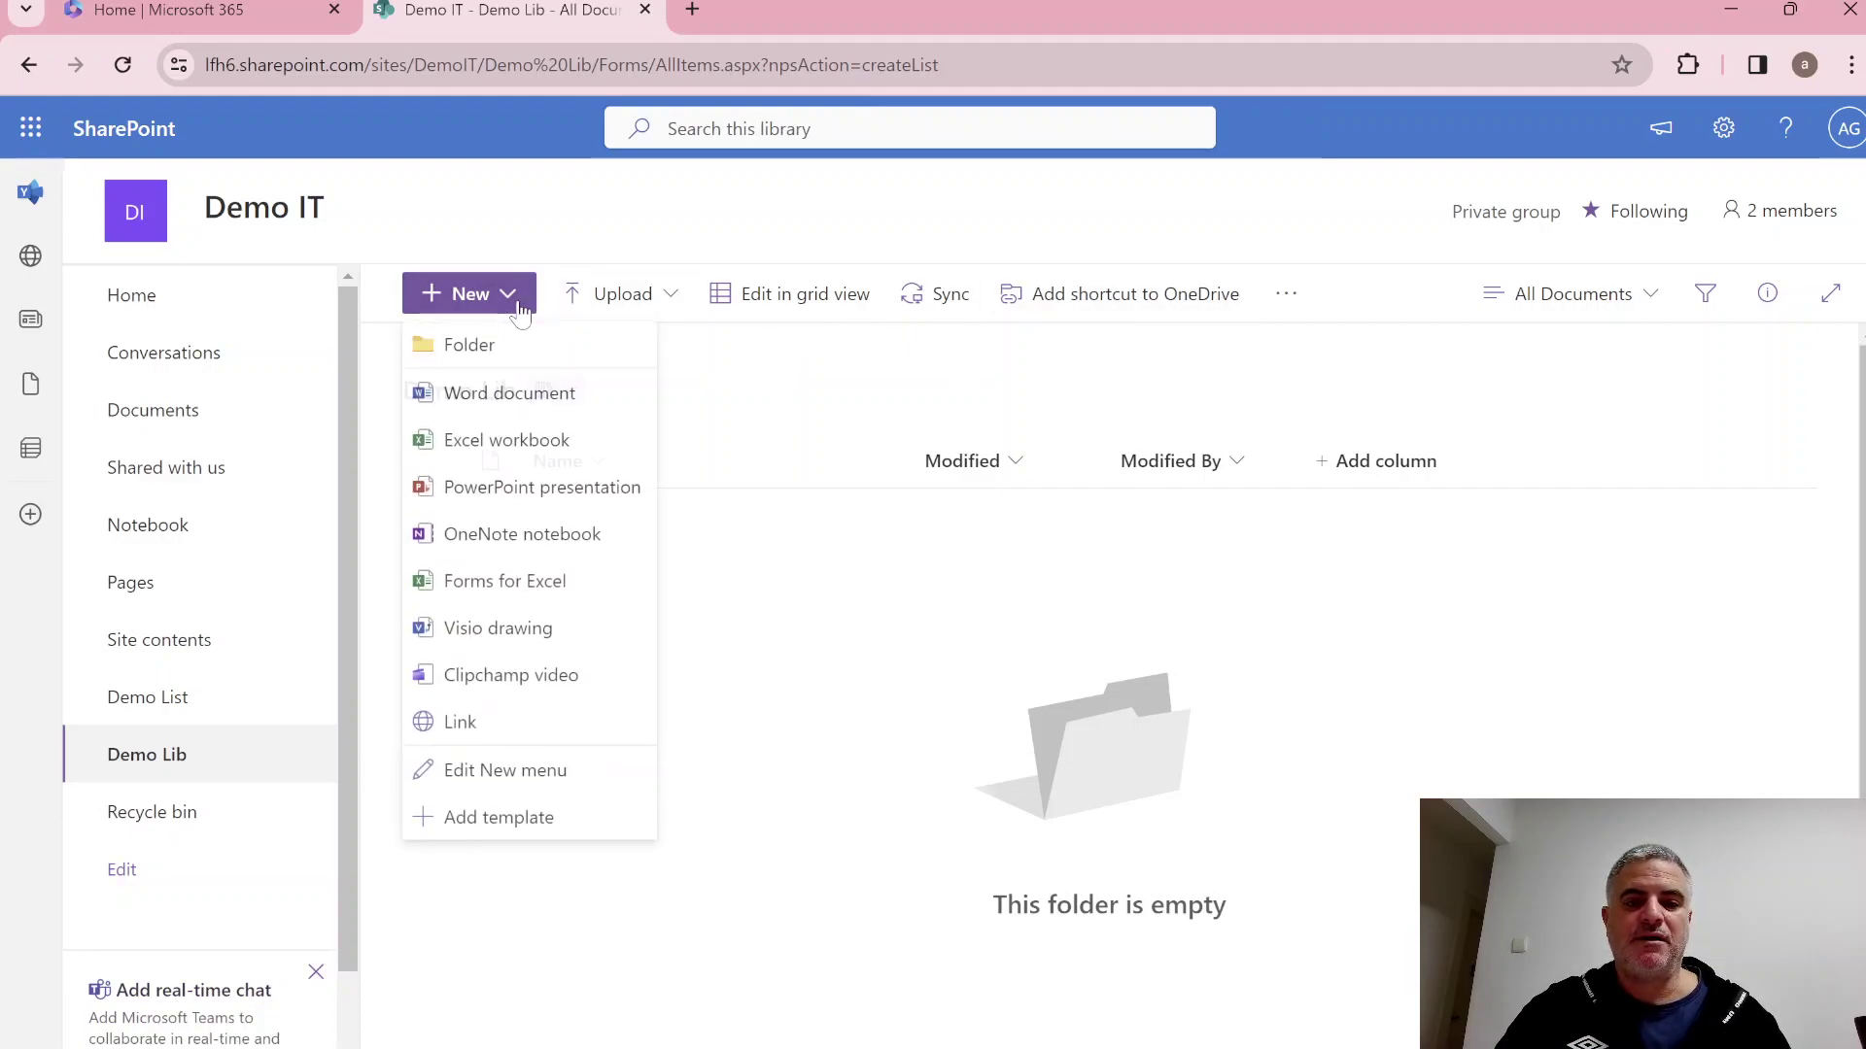
click(844, 720)
click(1286, 295)
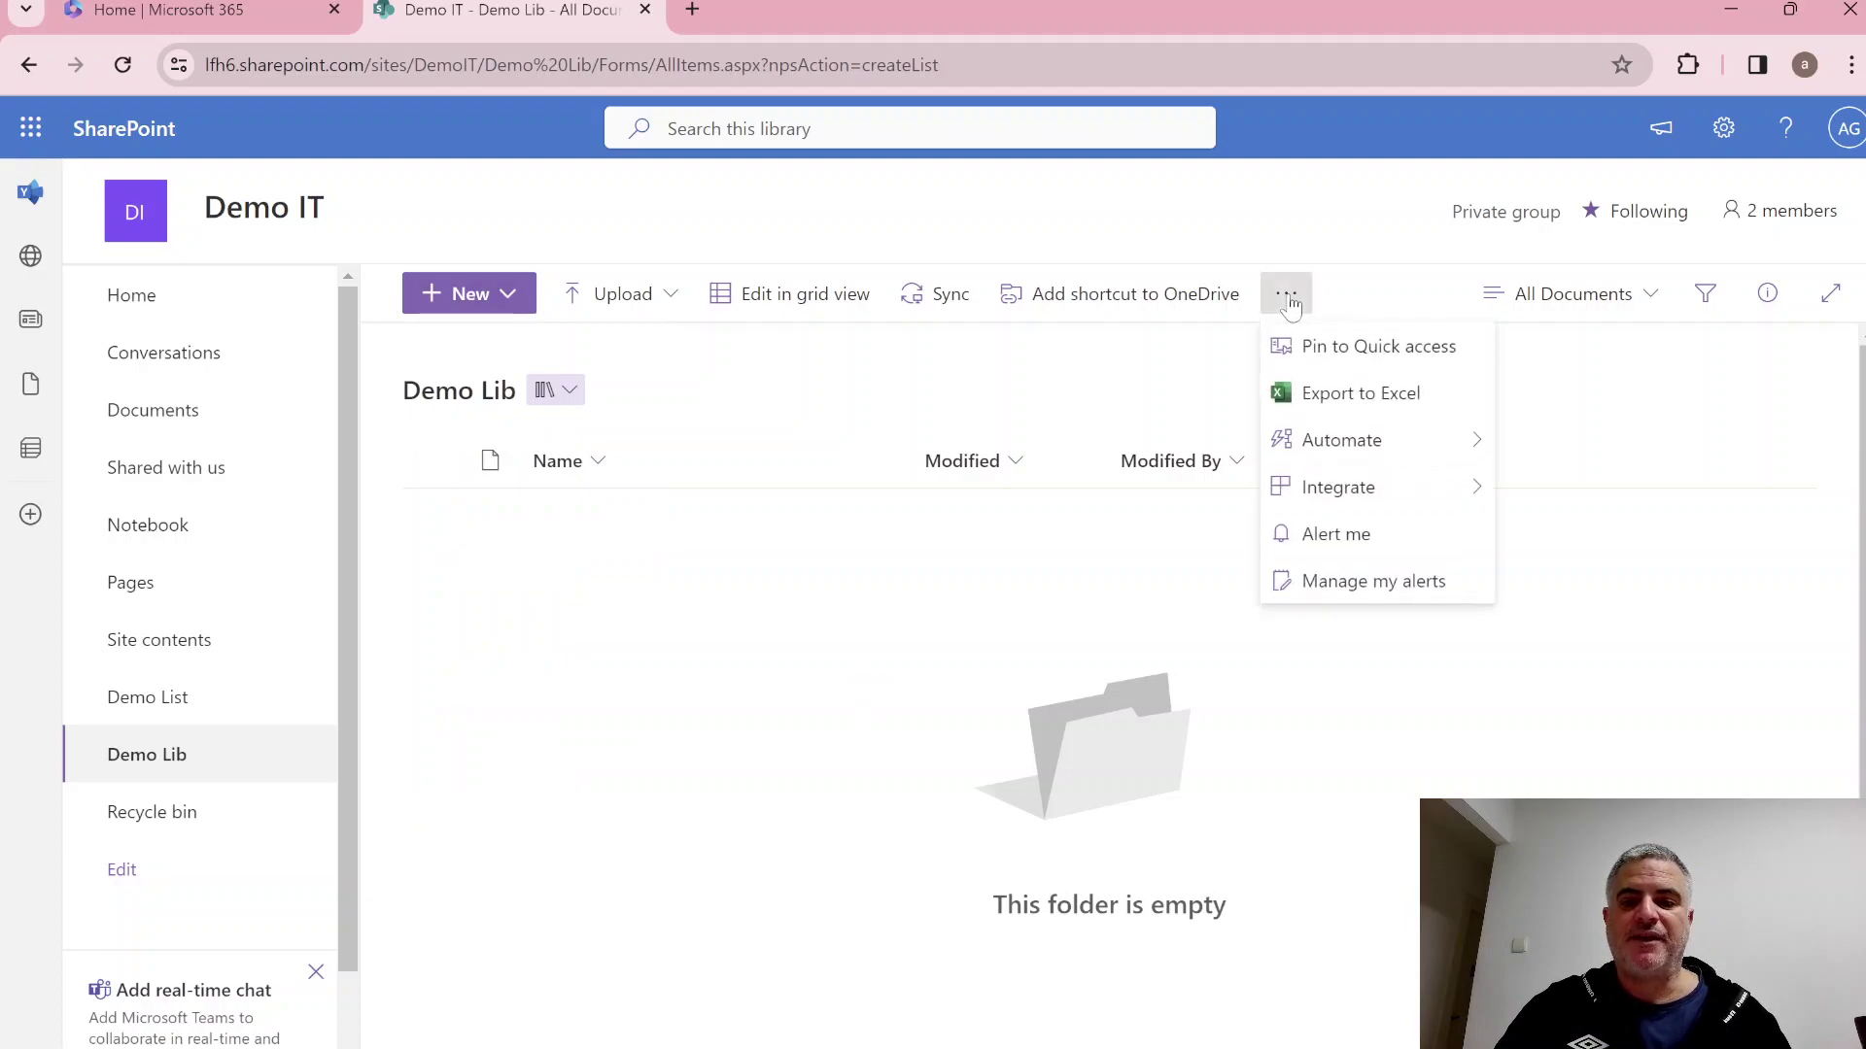
mouse_move(1322, 491)
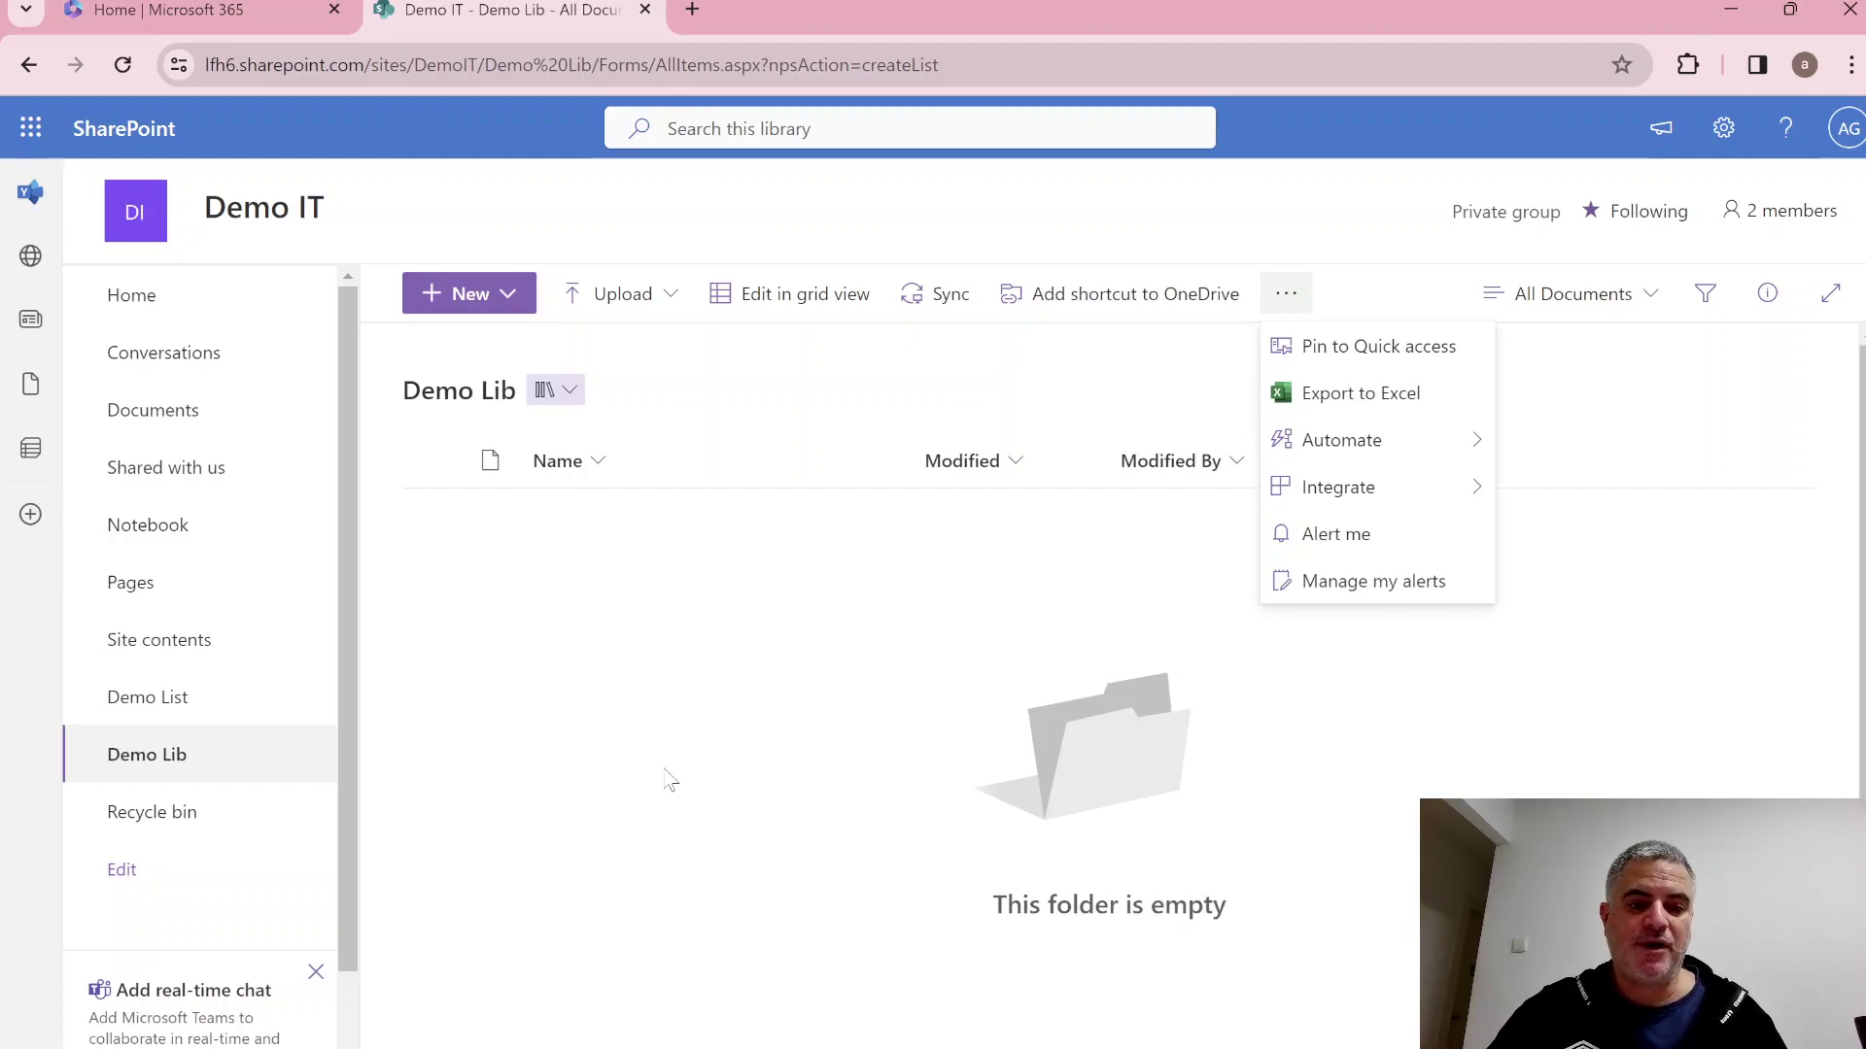
Open the Demo IT home page for editing and select its Quick links, News and Documents web parts in turn.
click(110, 293)
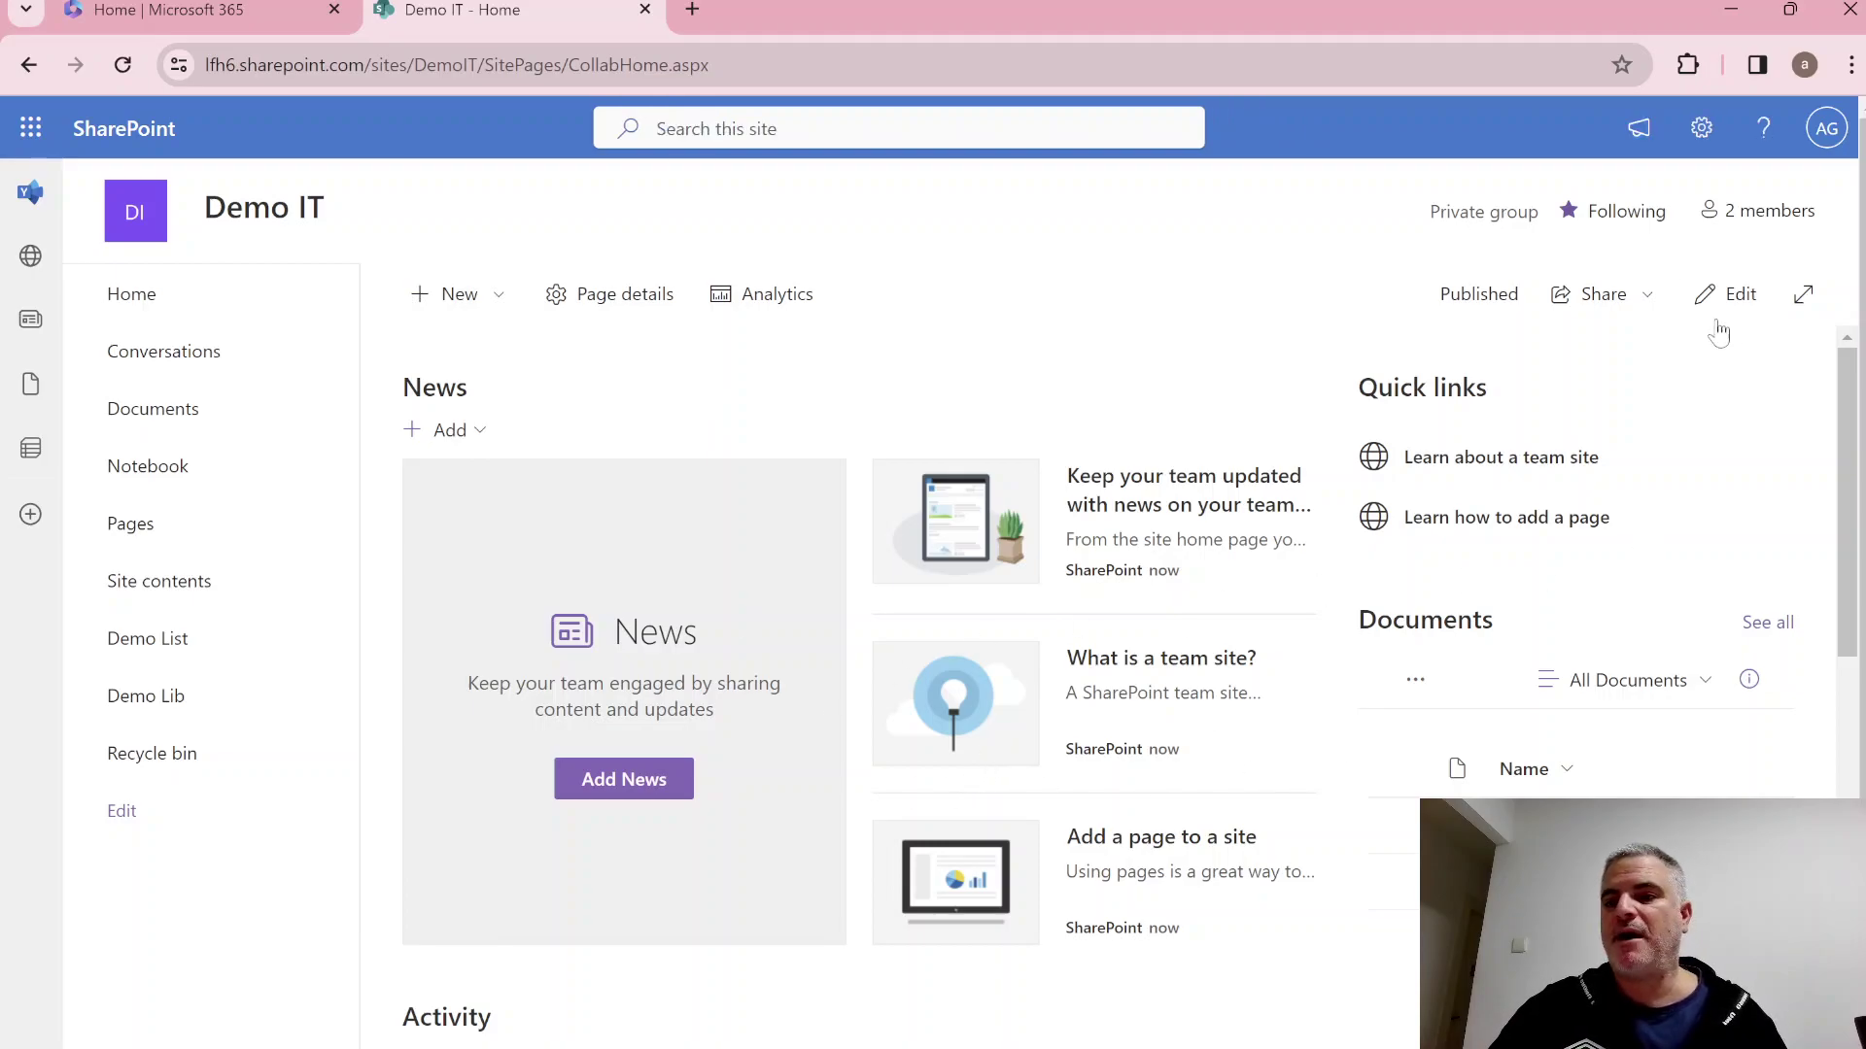
click(1737, 297)
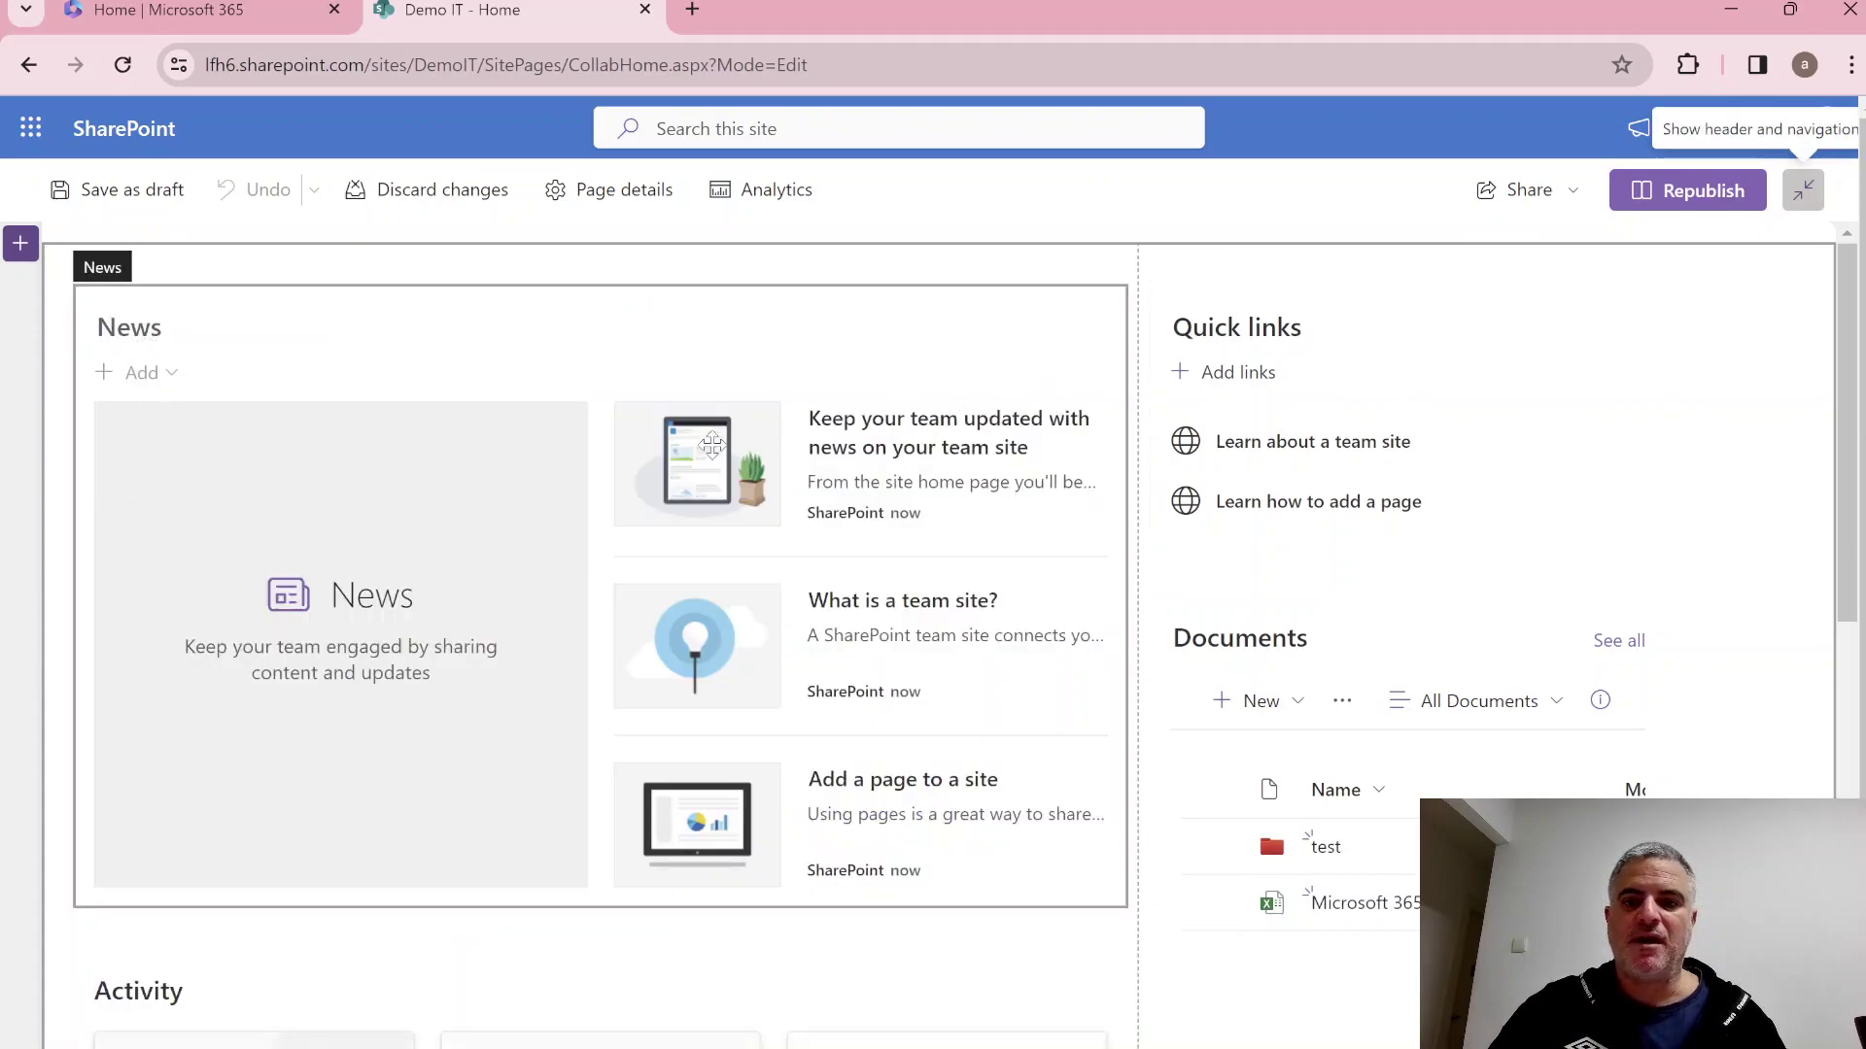
click(1391, 424)
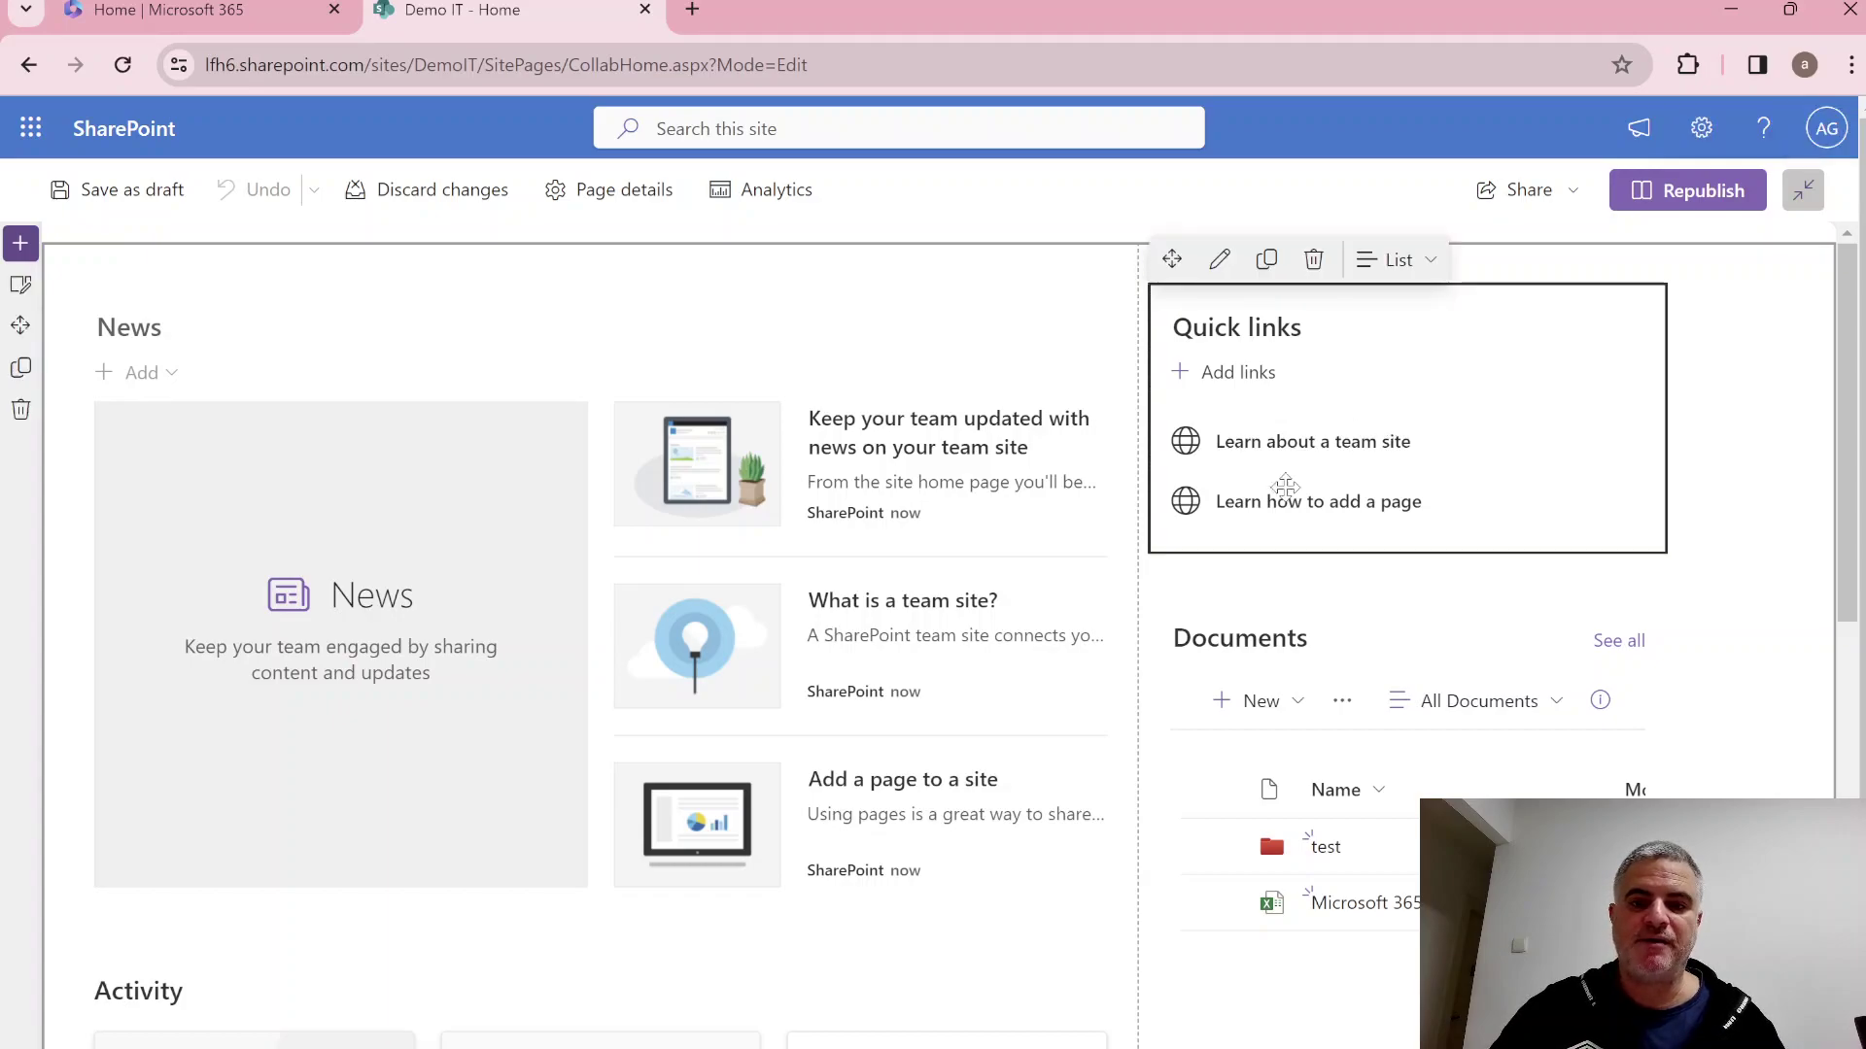
click(840, 474)
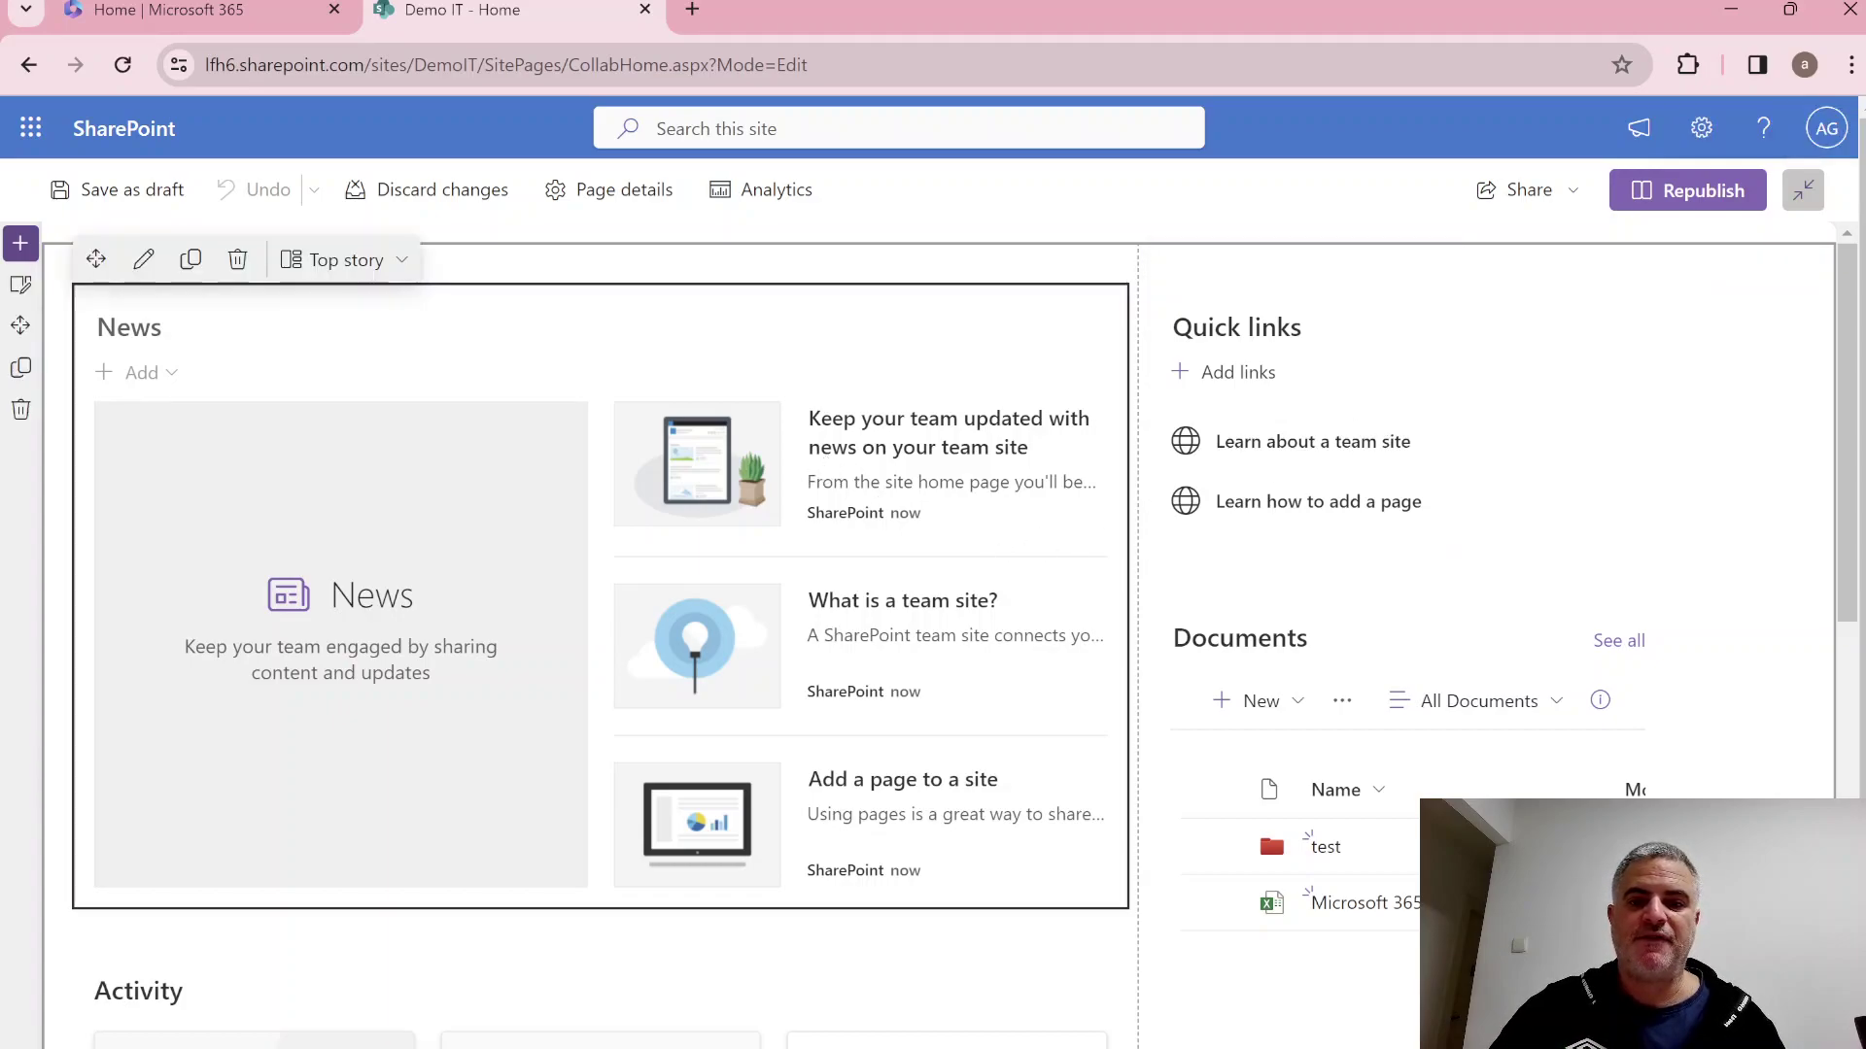
click(1381, 643)
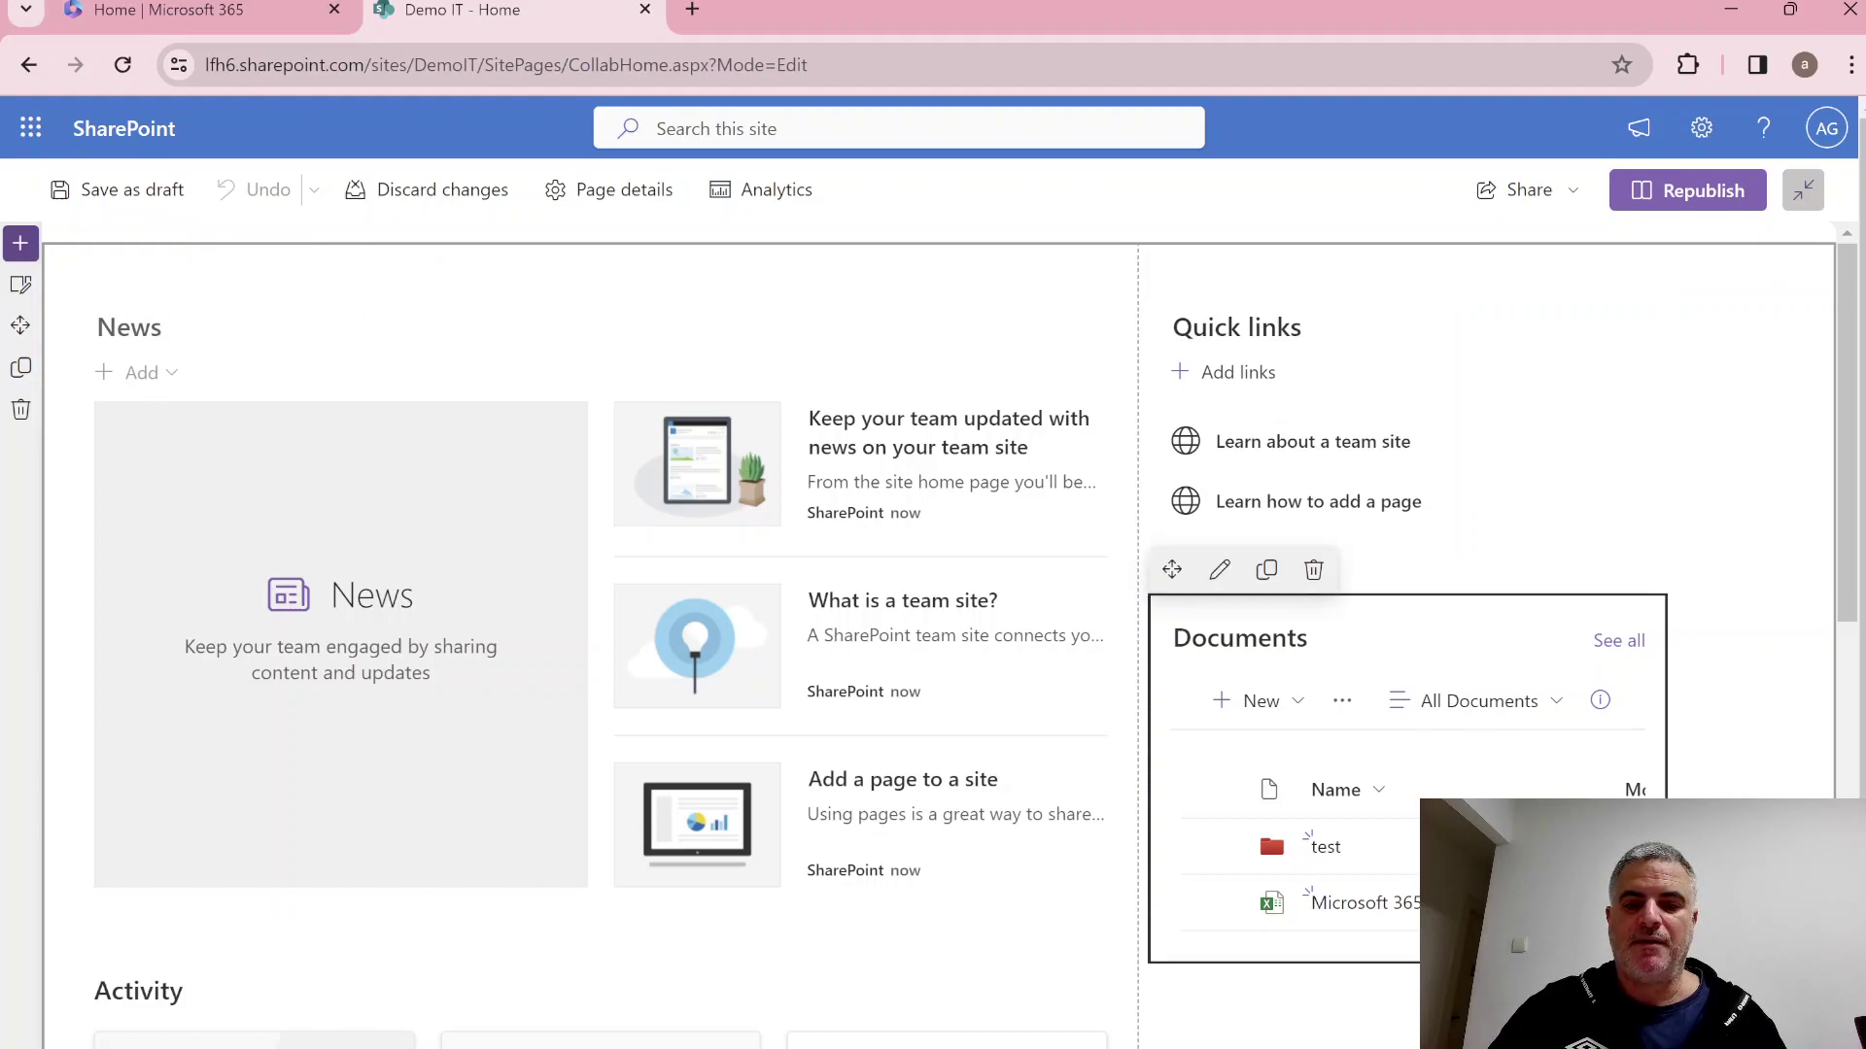
Try the Filmstrip, Compact and Grid layouts on the Quick links web part, and set it back to List.
scroll(1827, 447, down, 6)
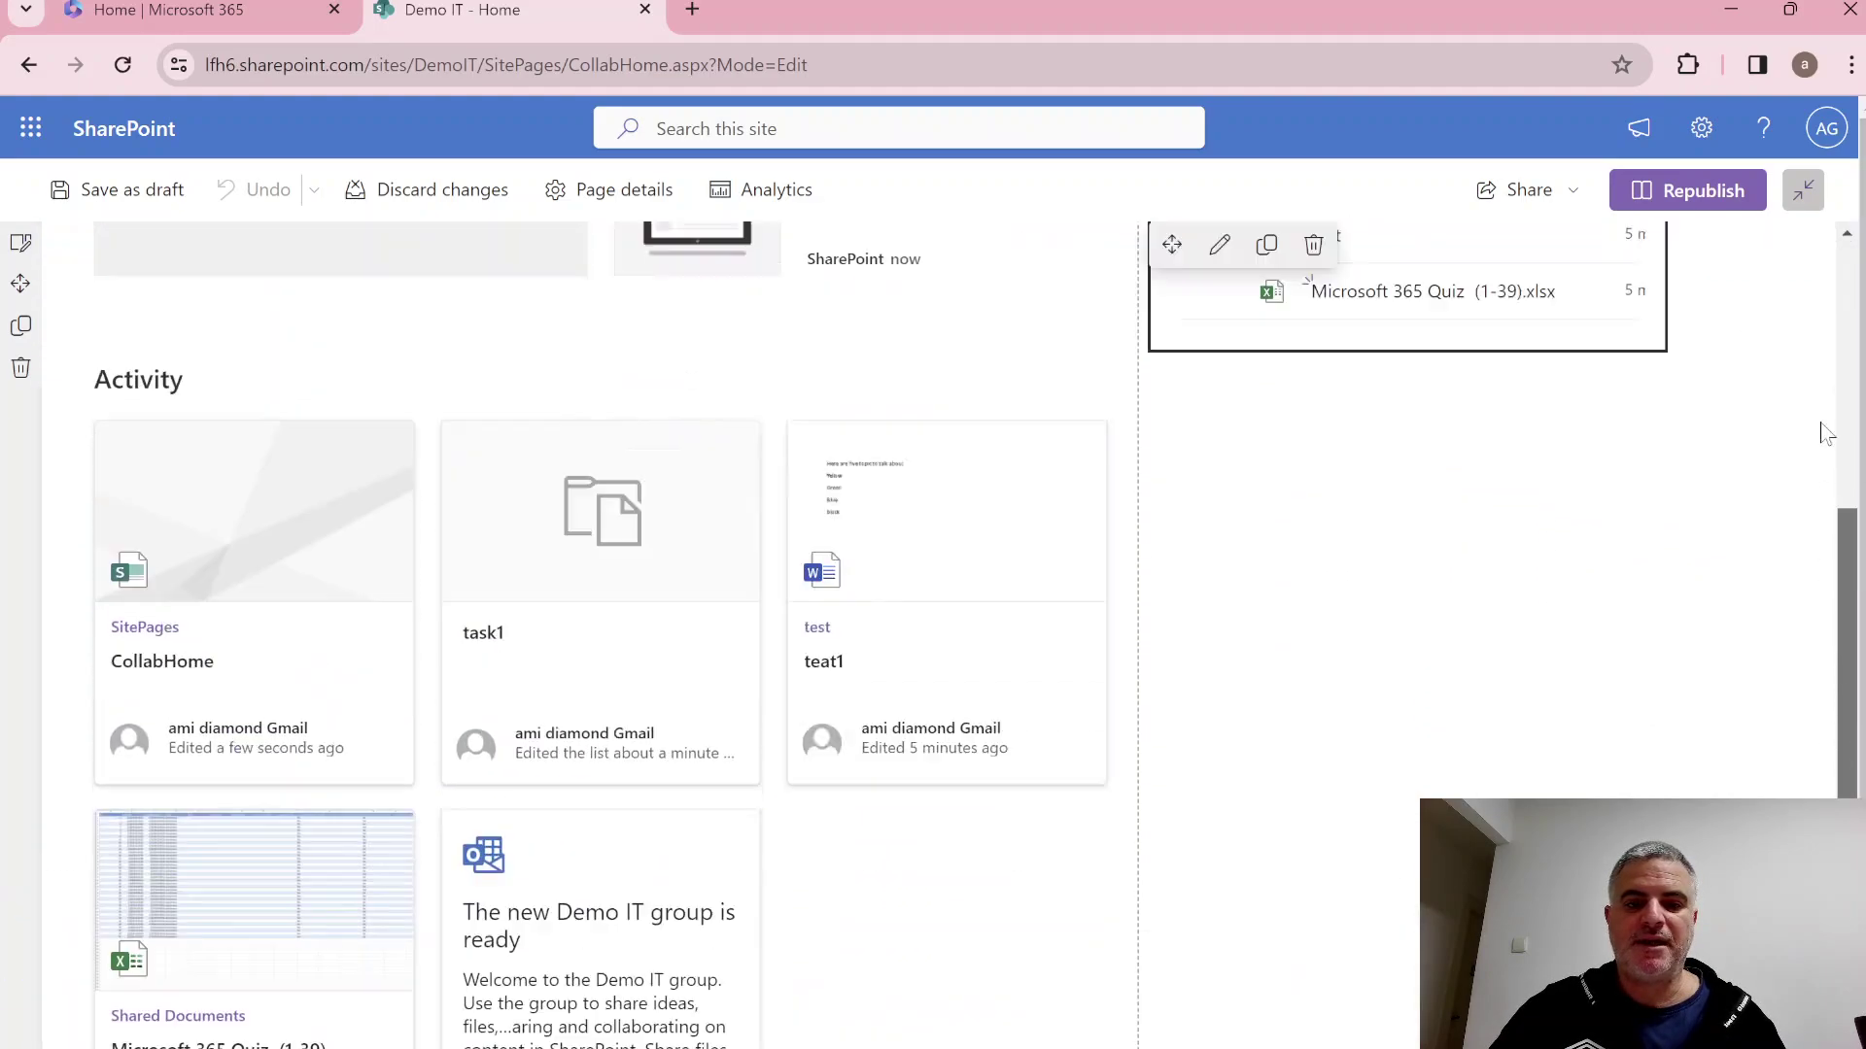
scroll(1826, 292, up, 6)
click(1472, 313)
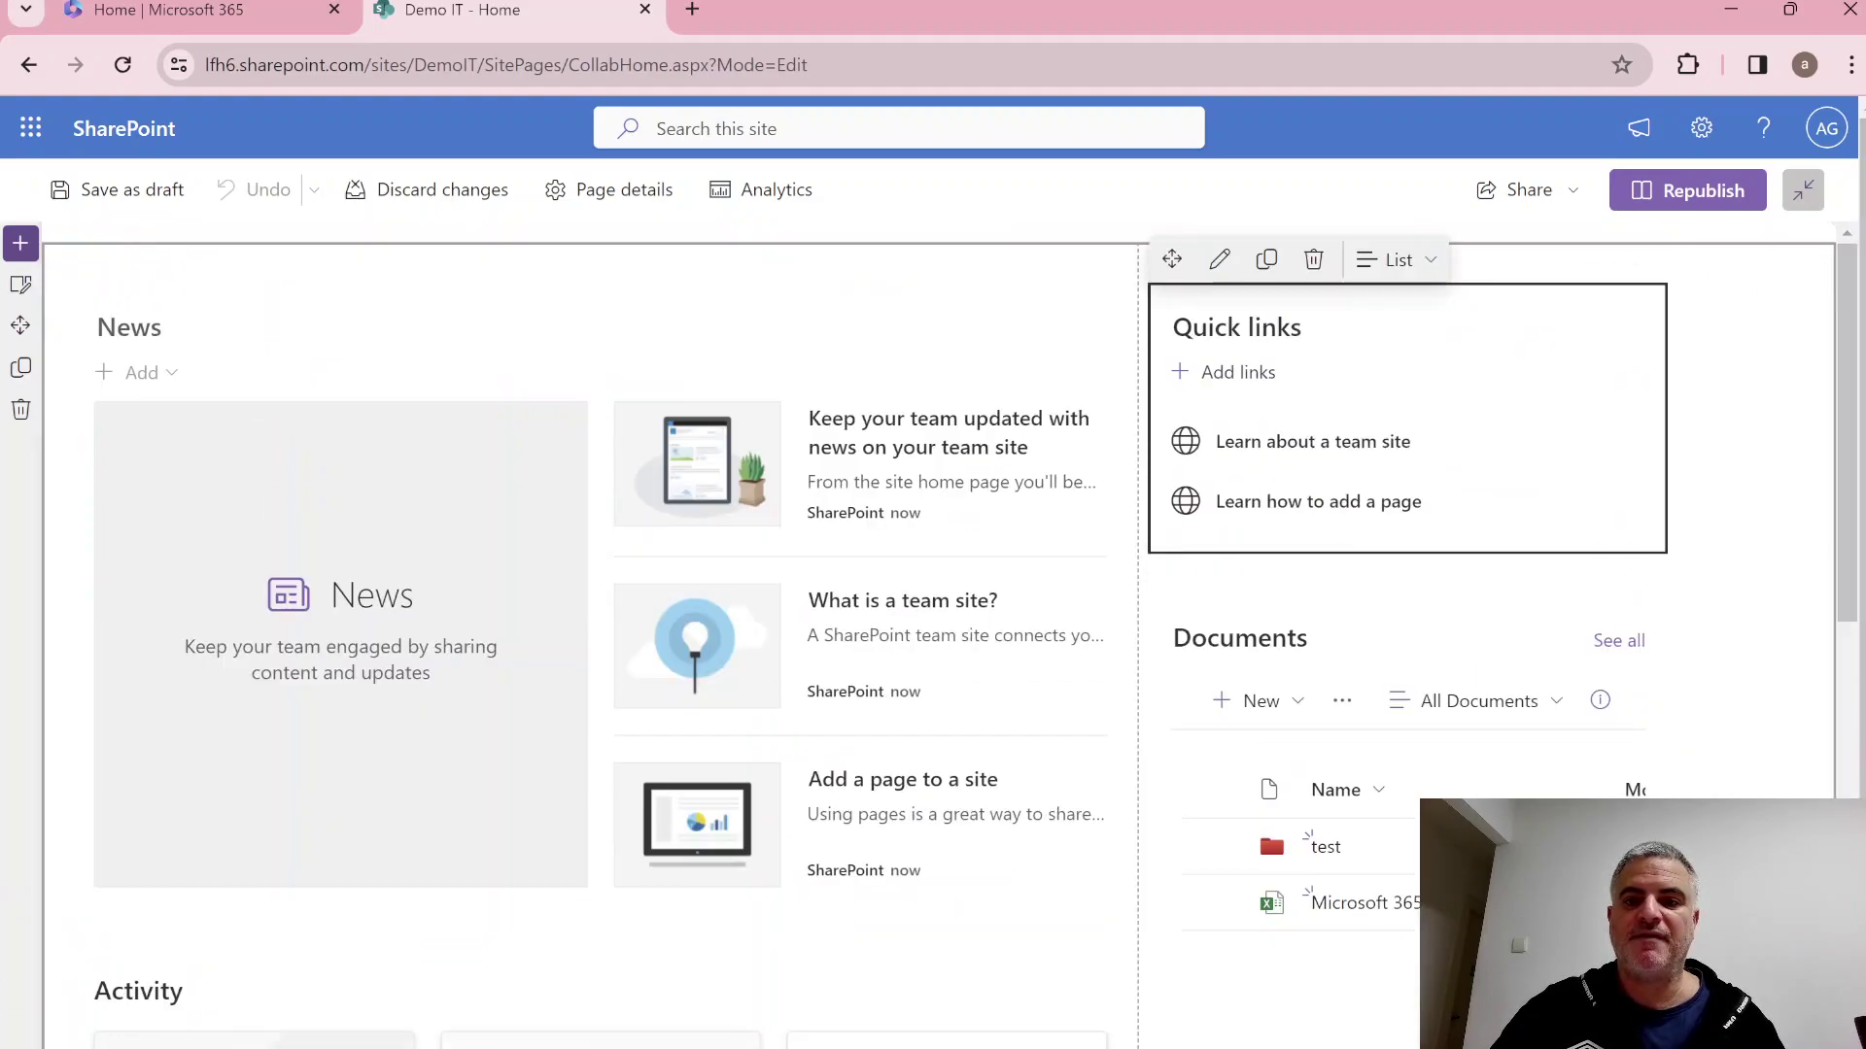
click(1218, 263)
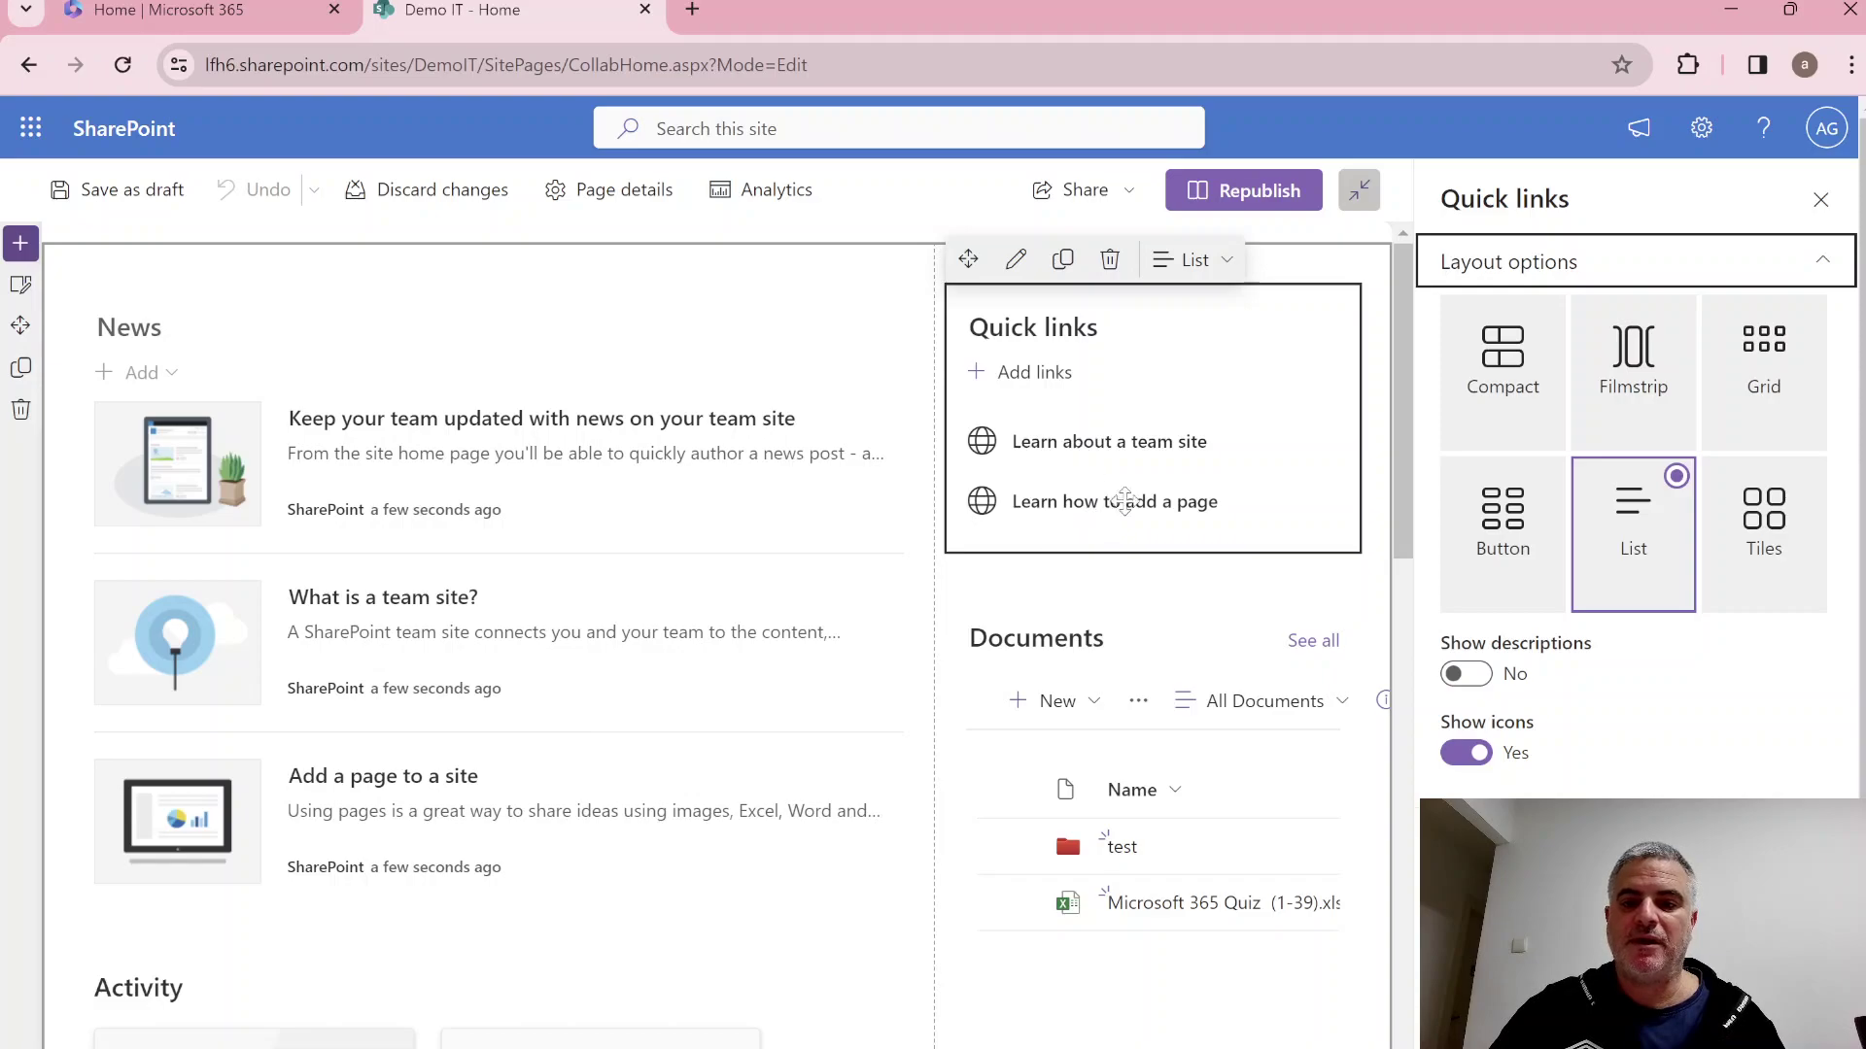
click(1633, 358)
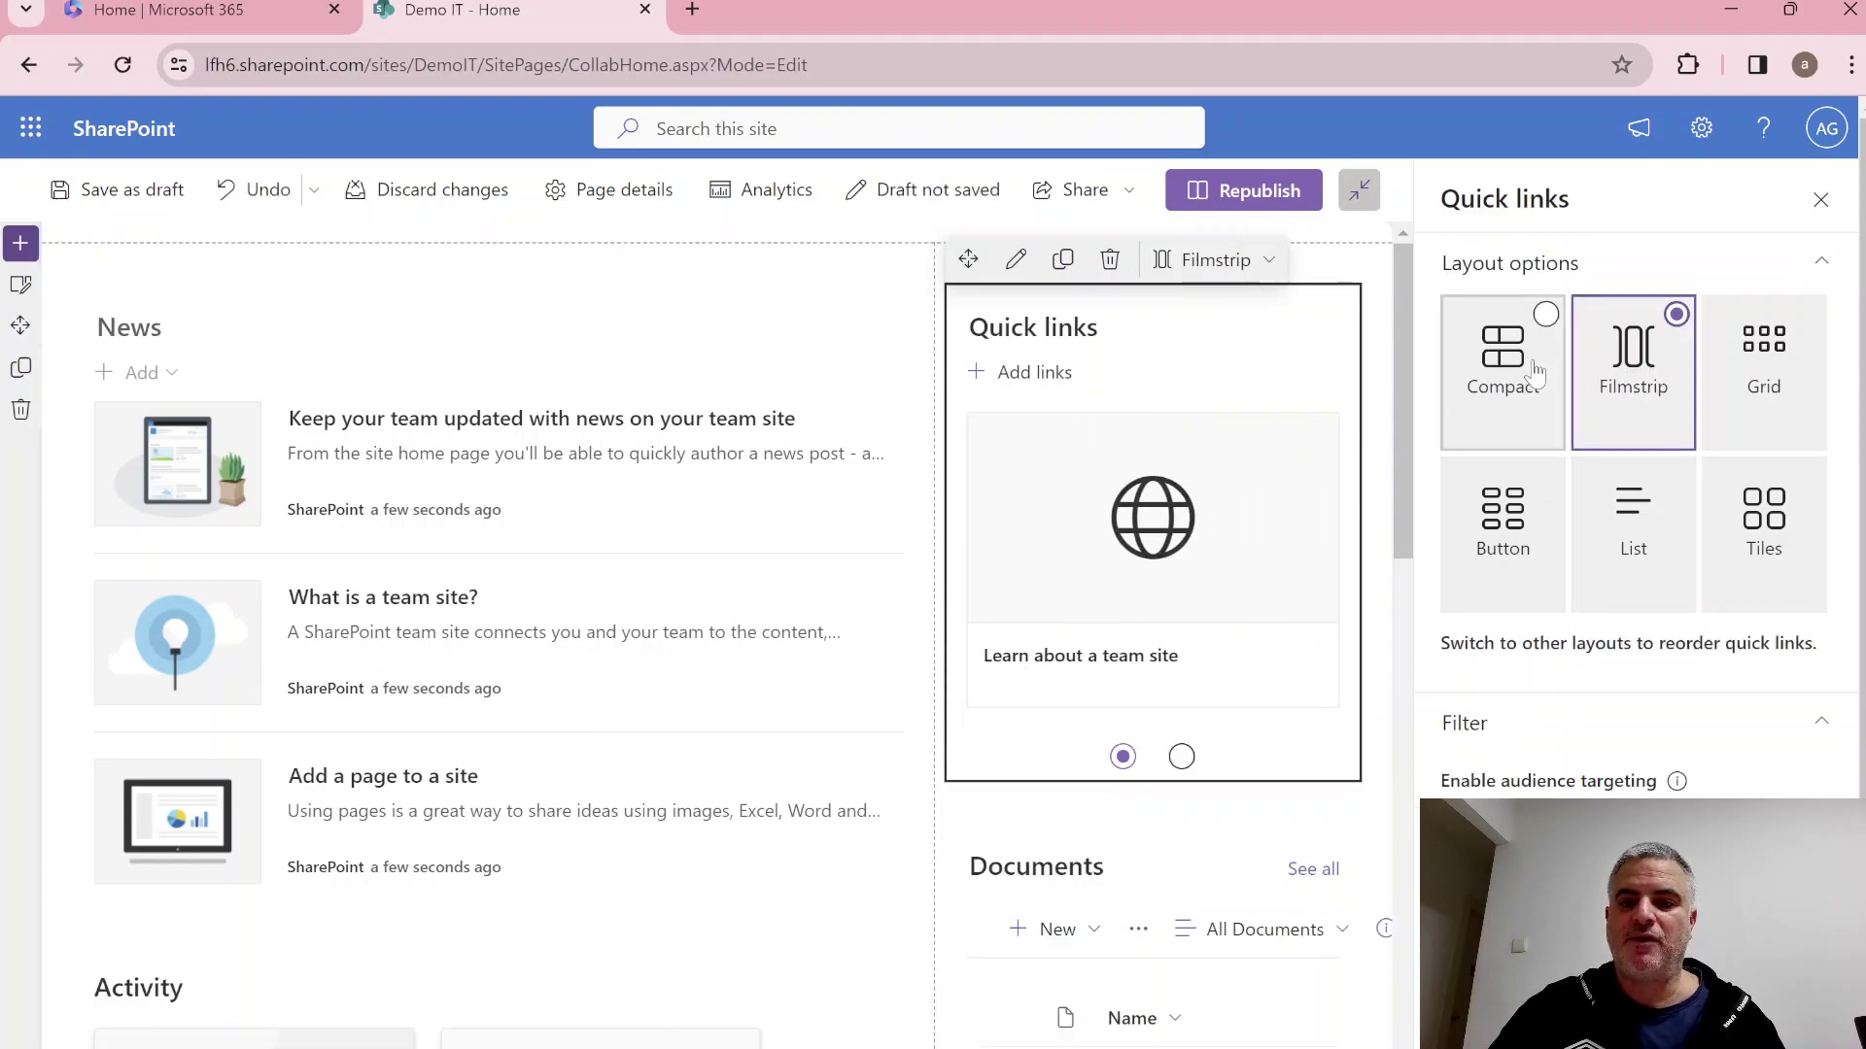
click(1535, 372)
click(1793, 335)
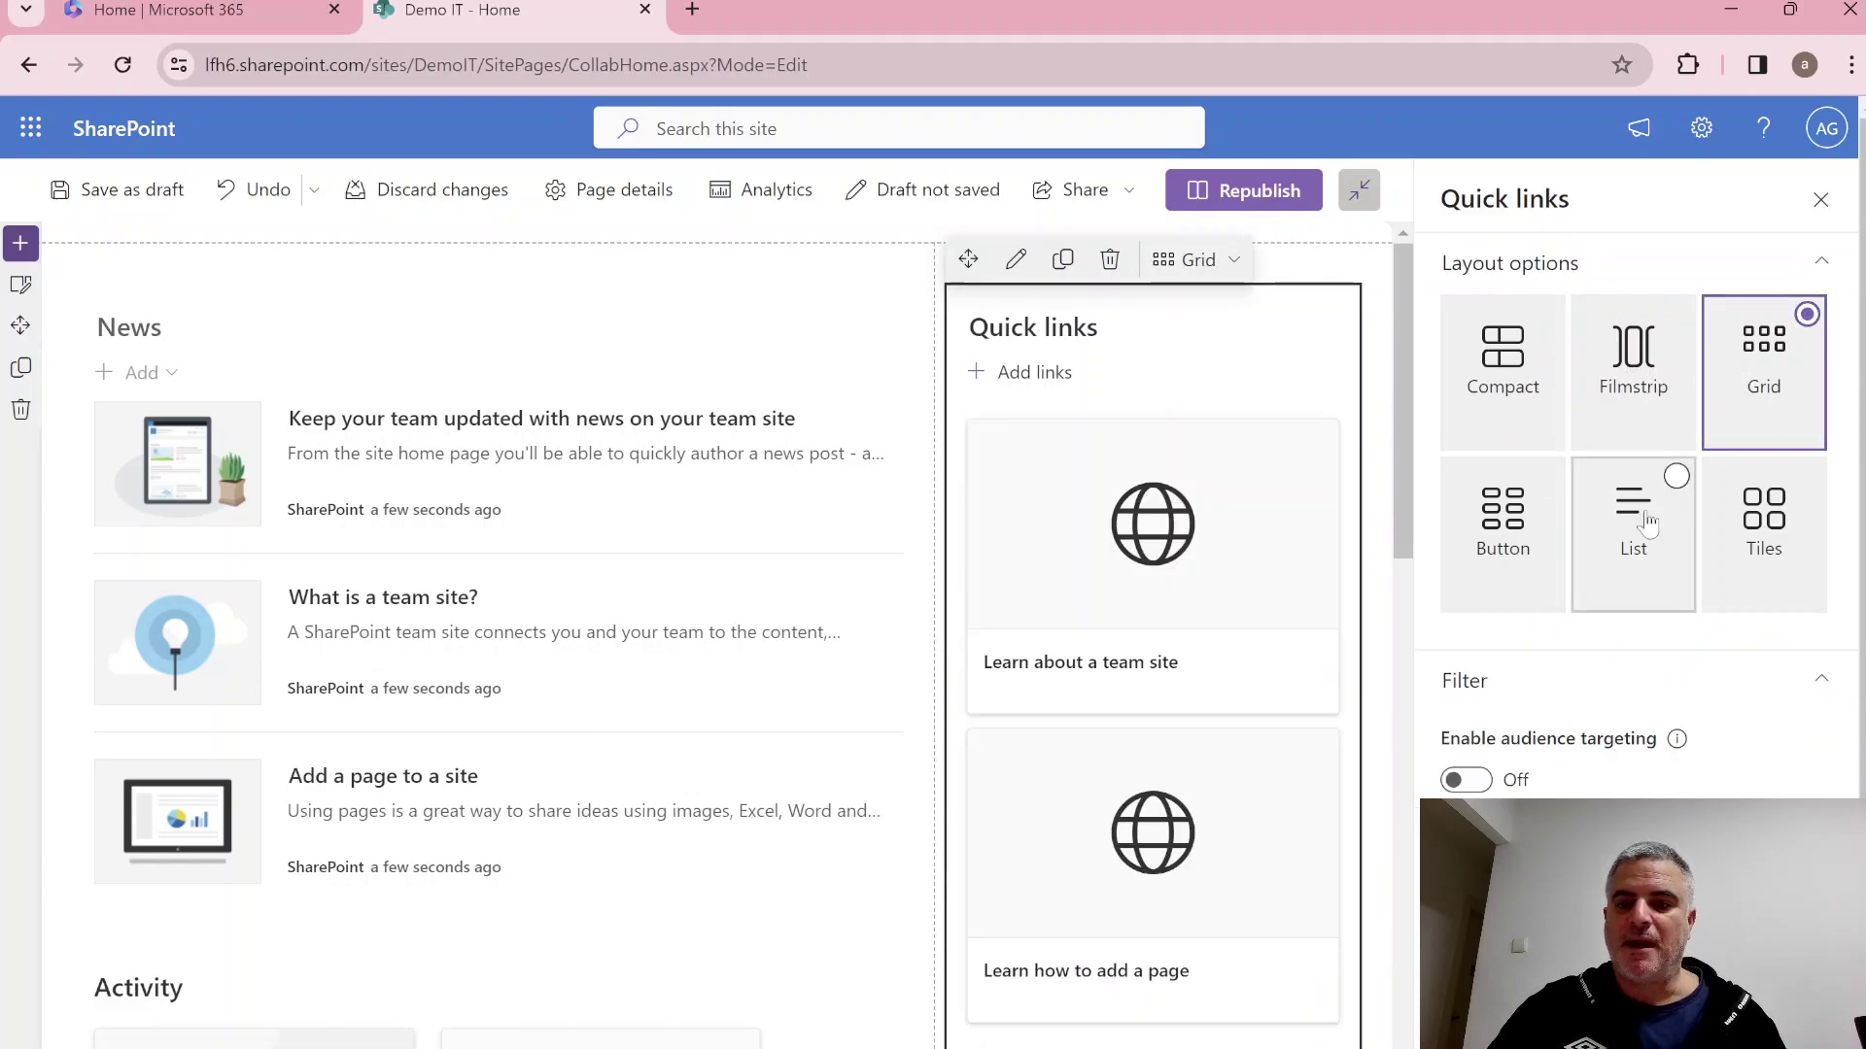
click(1618, 372)
click(1618, 520)
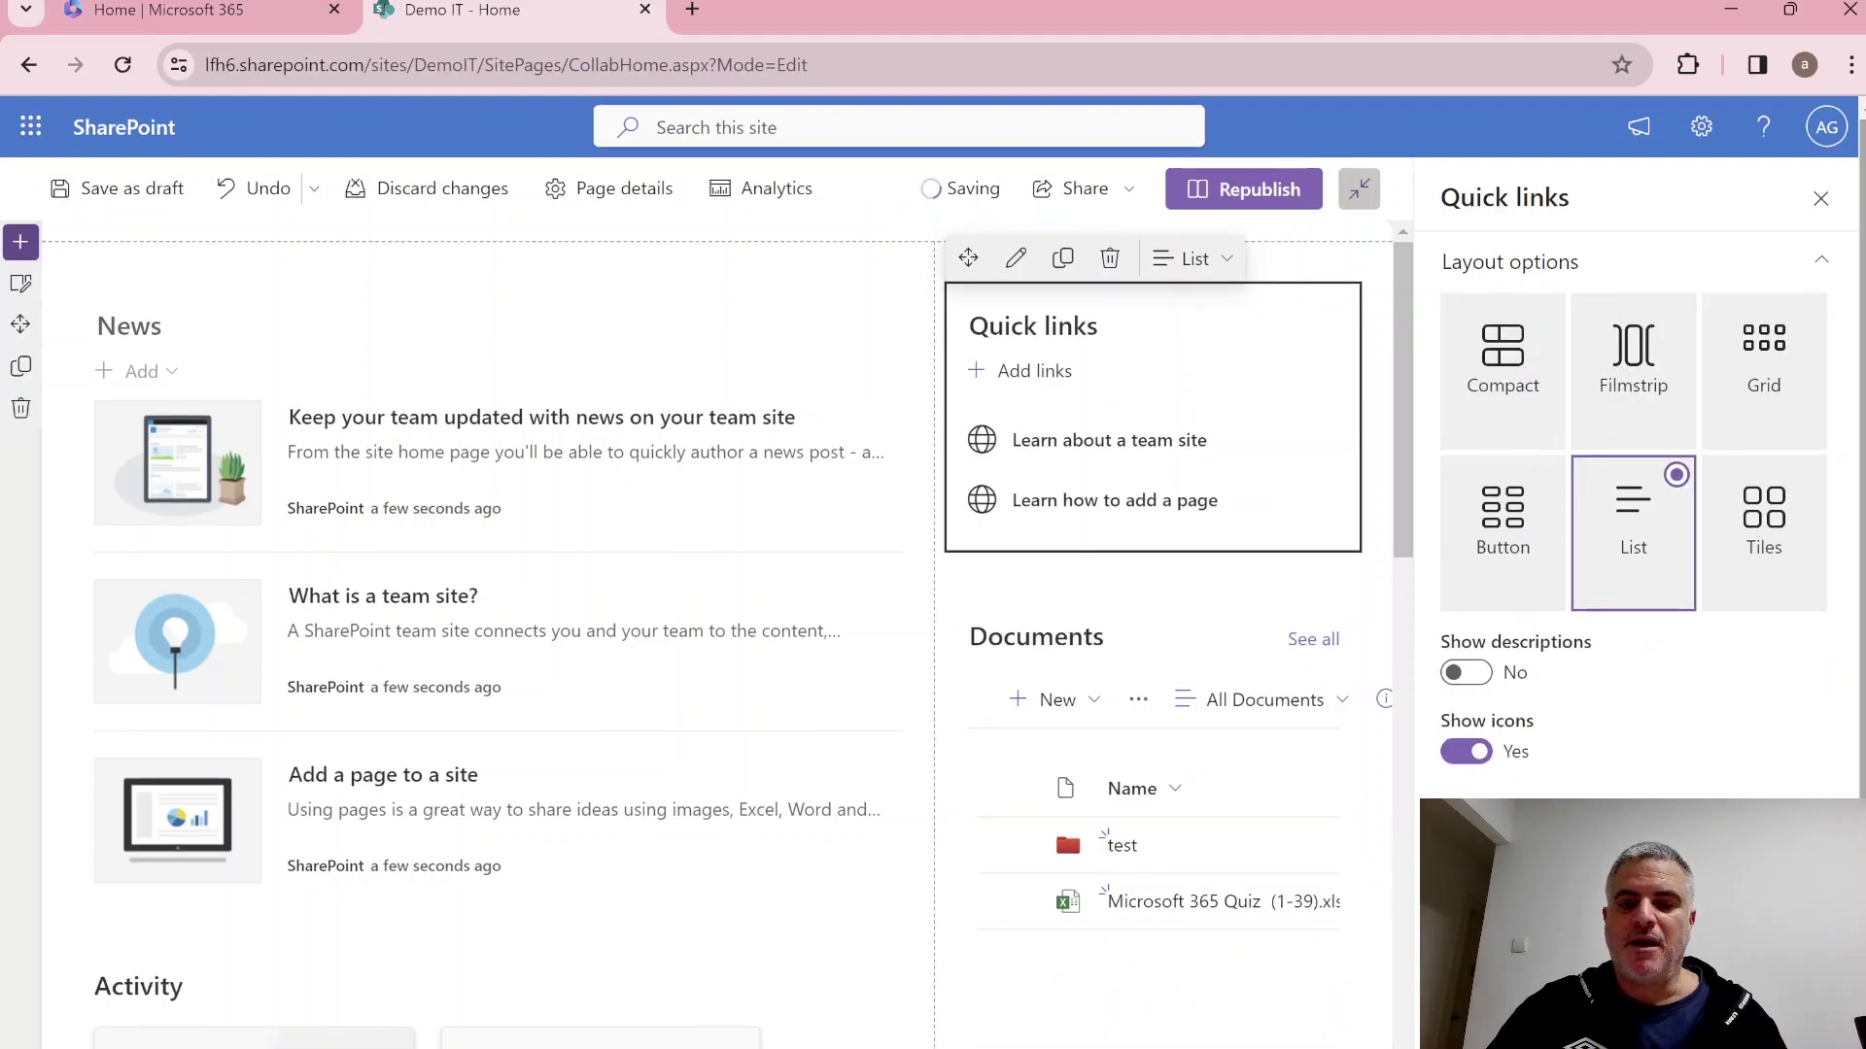
click(1822, 214)
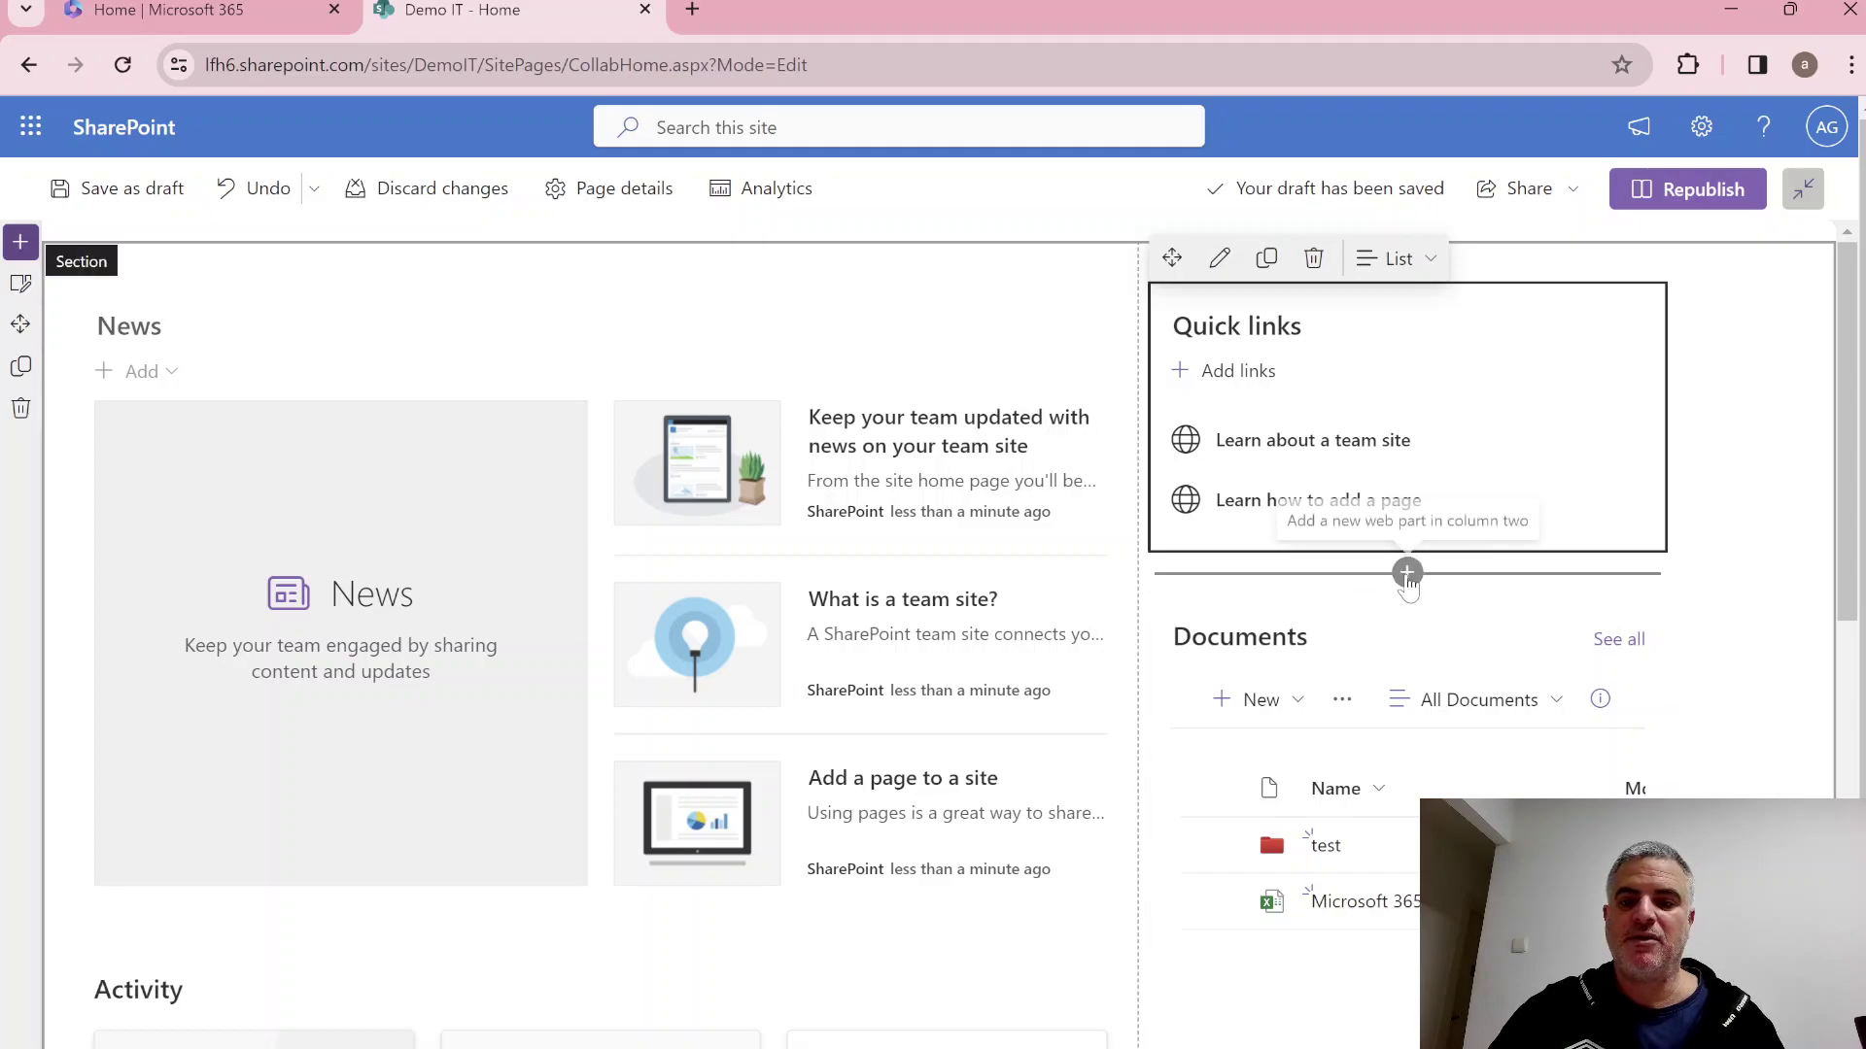
Examine the web parts that can be inserted between Quick links and Documents, without adding one.
click(1408, 573)
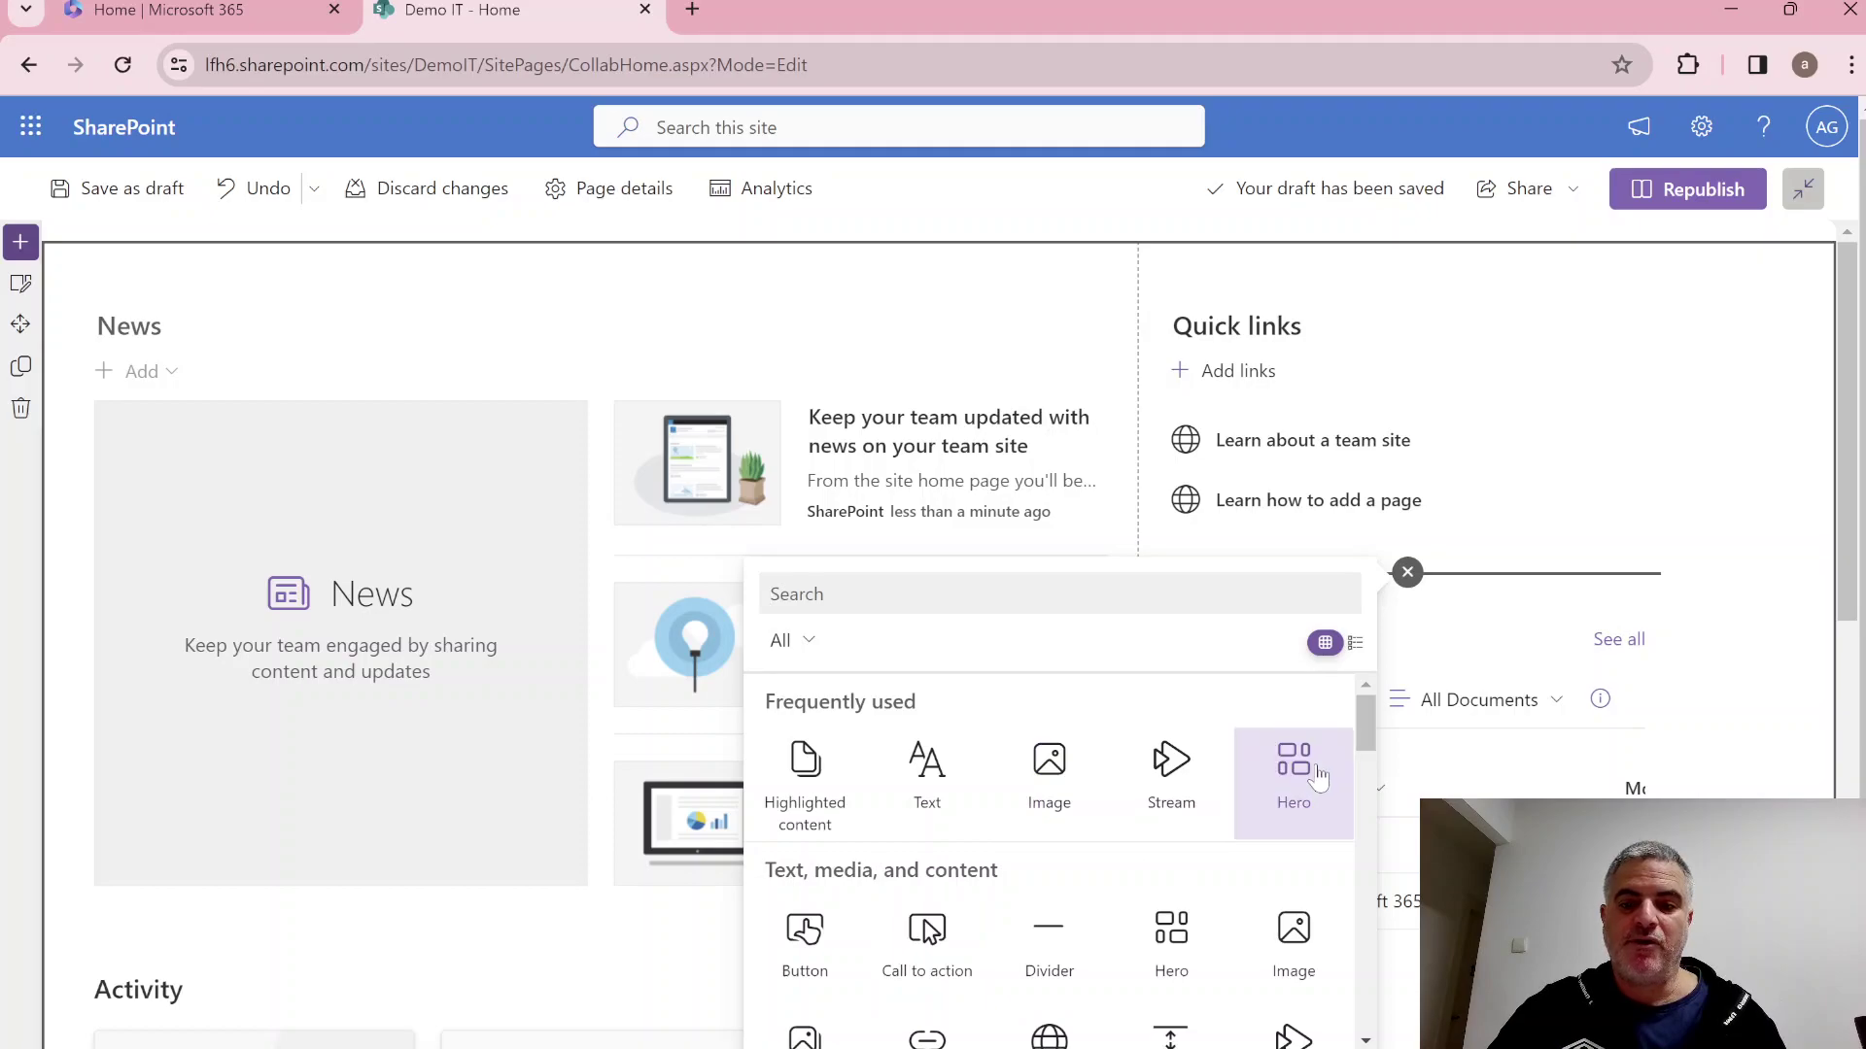
scroll(1365, 723, down, 3)
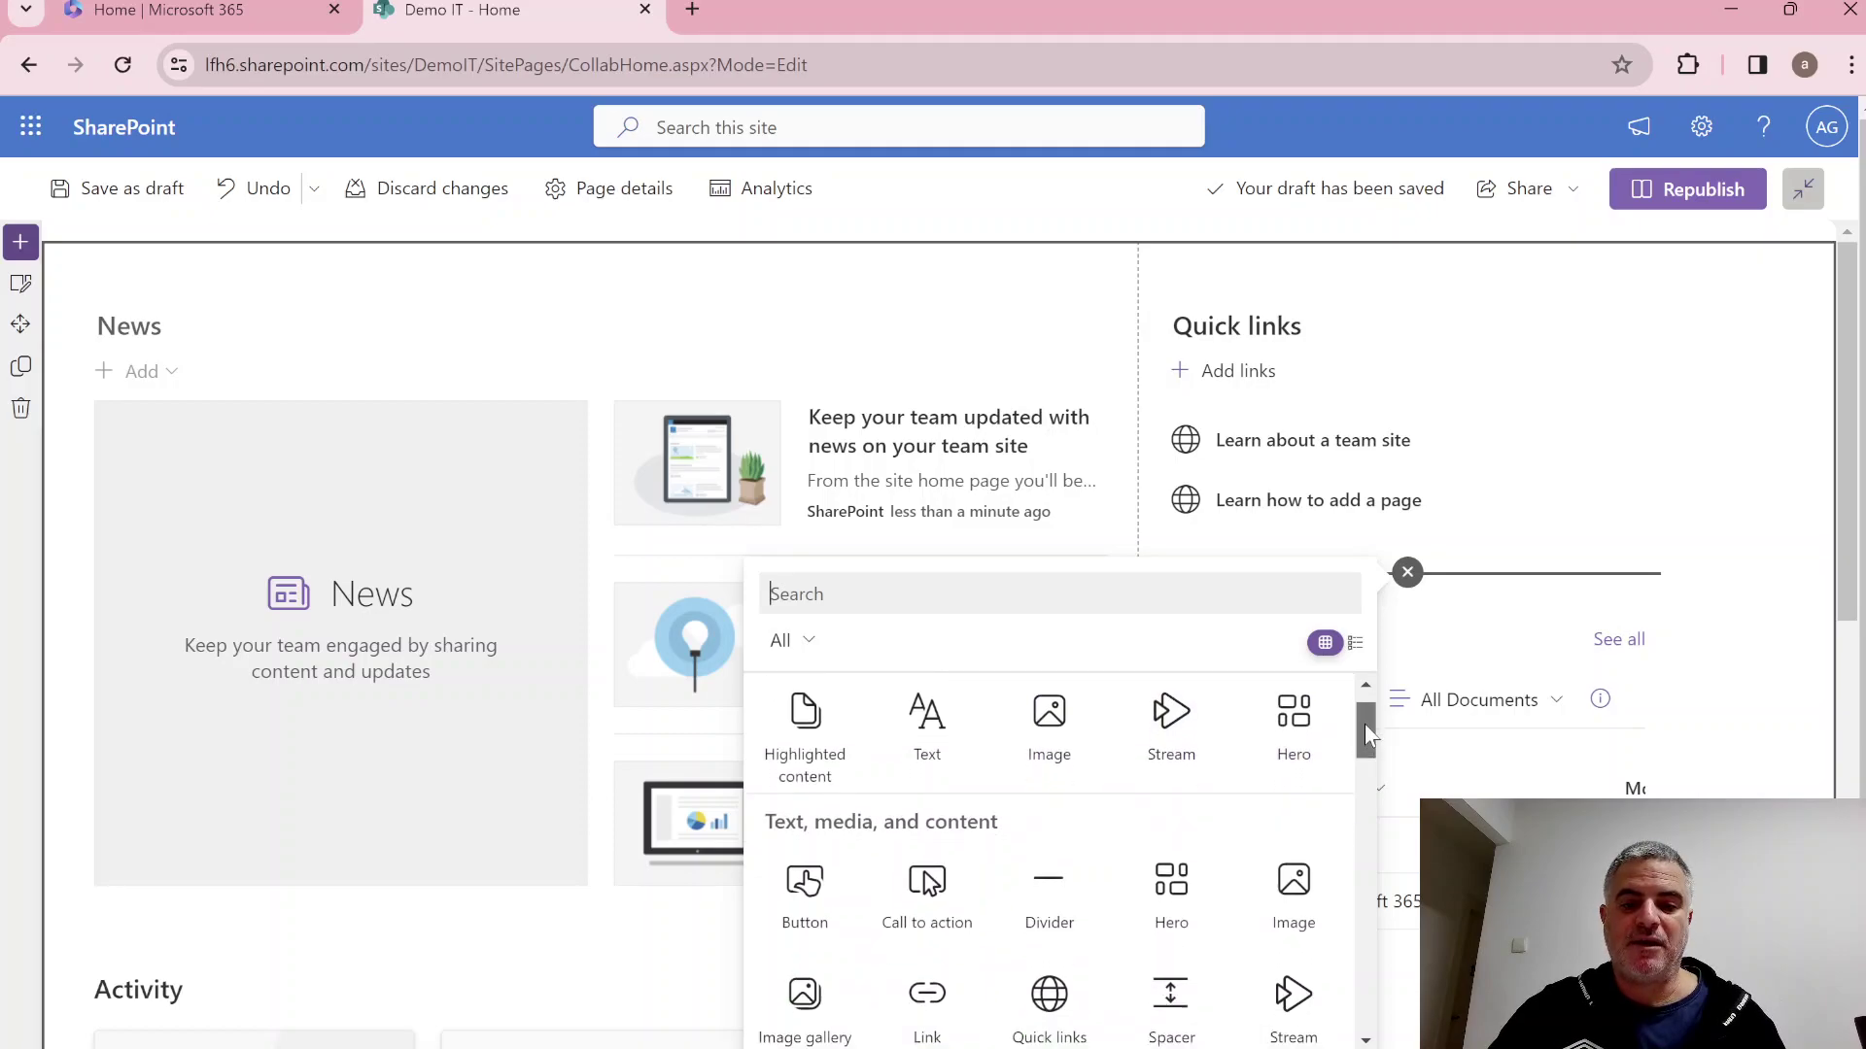
drag(1362, 739, 1358, 808)
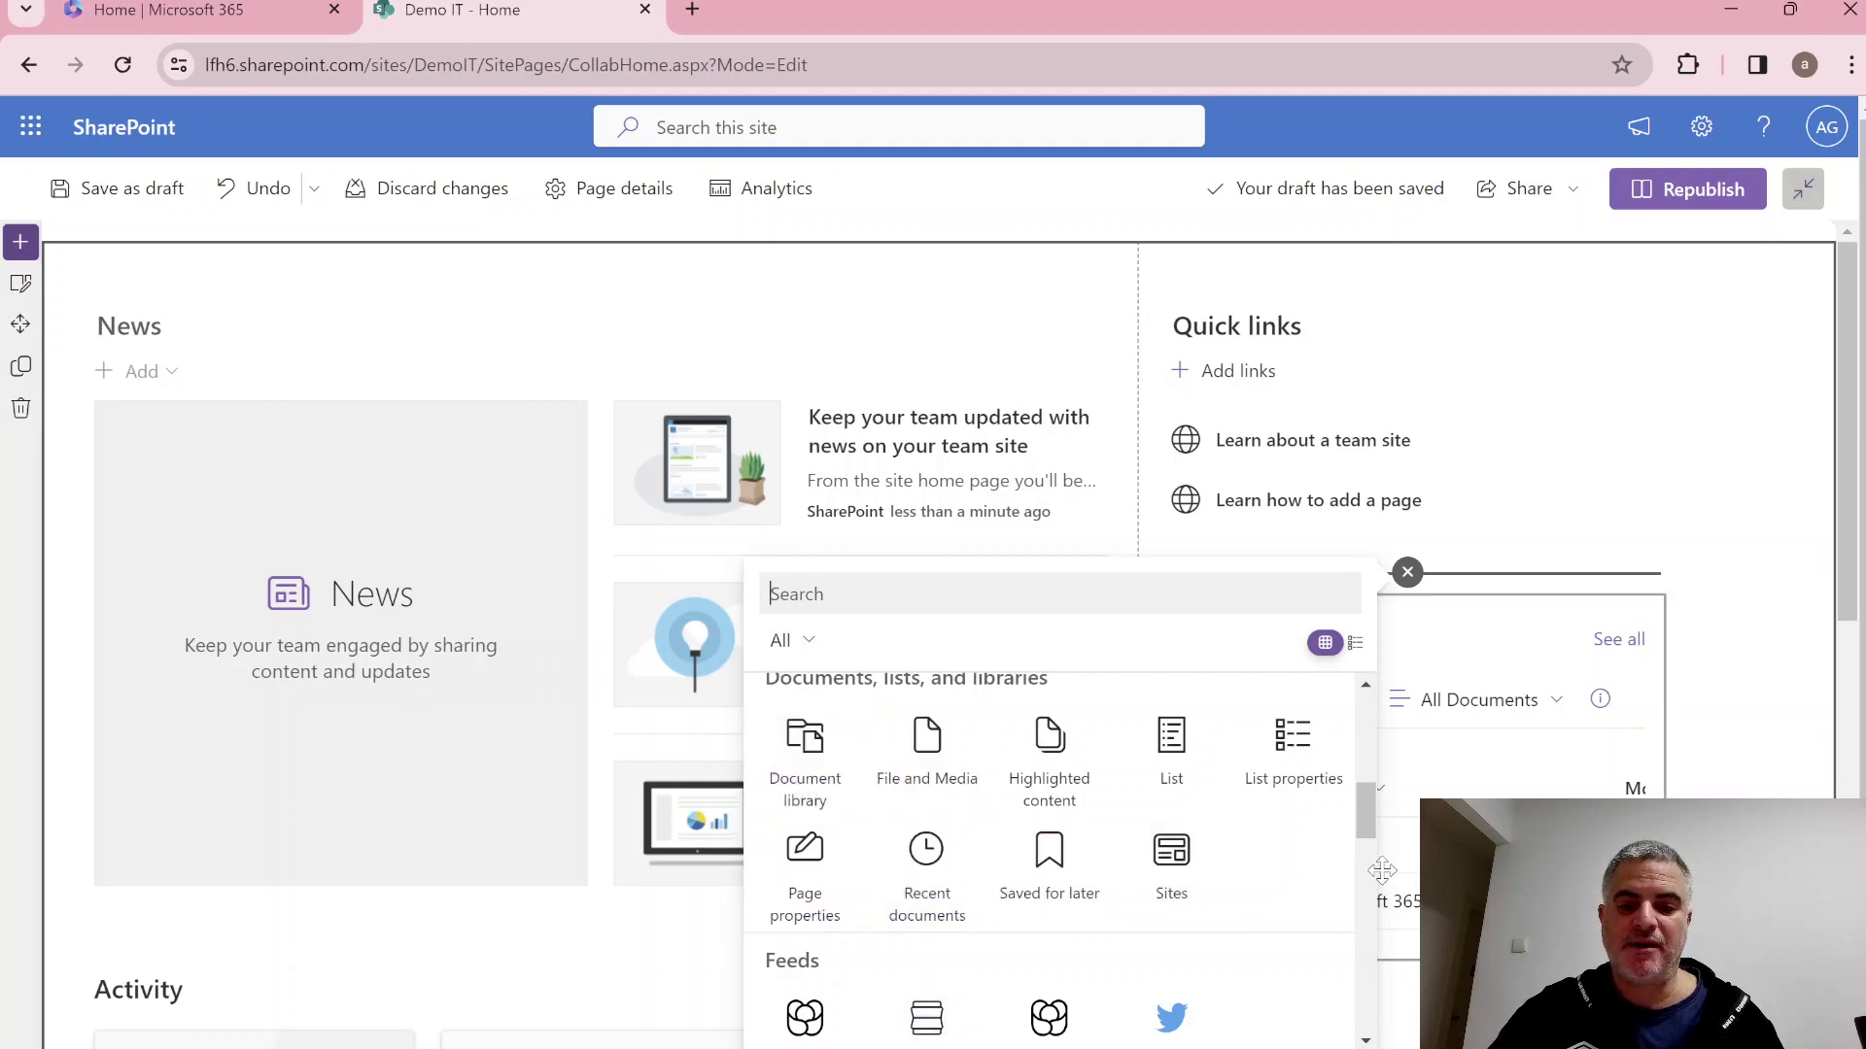
drag(1373, 827, 1376, 669)
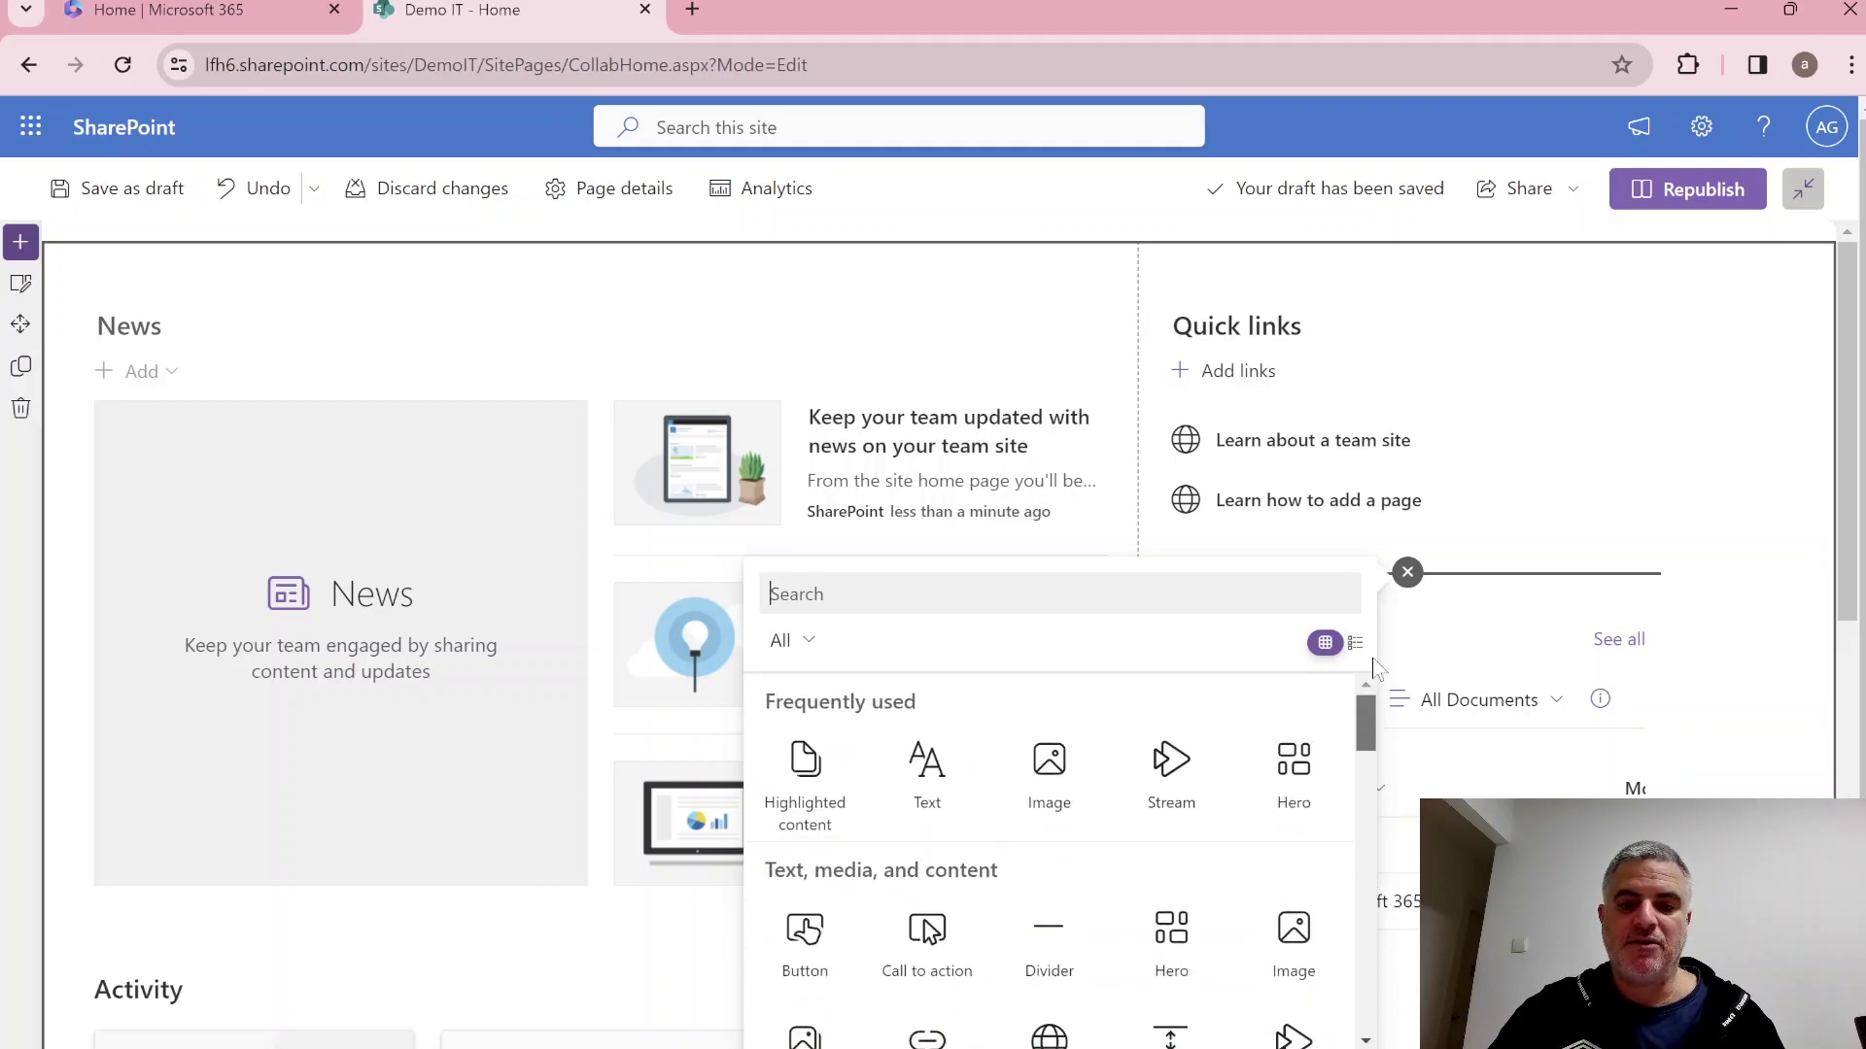
click(1407, 572)
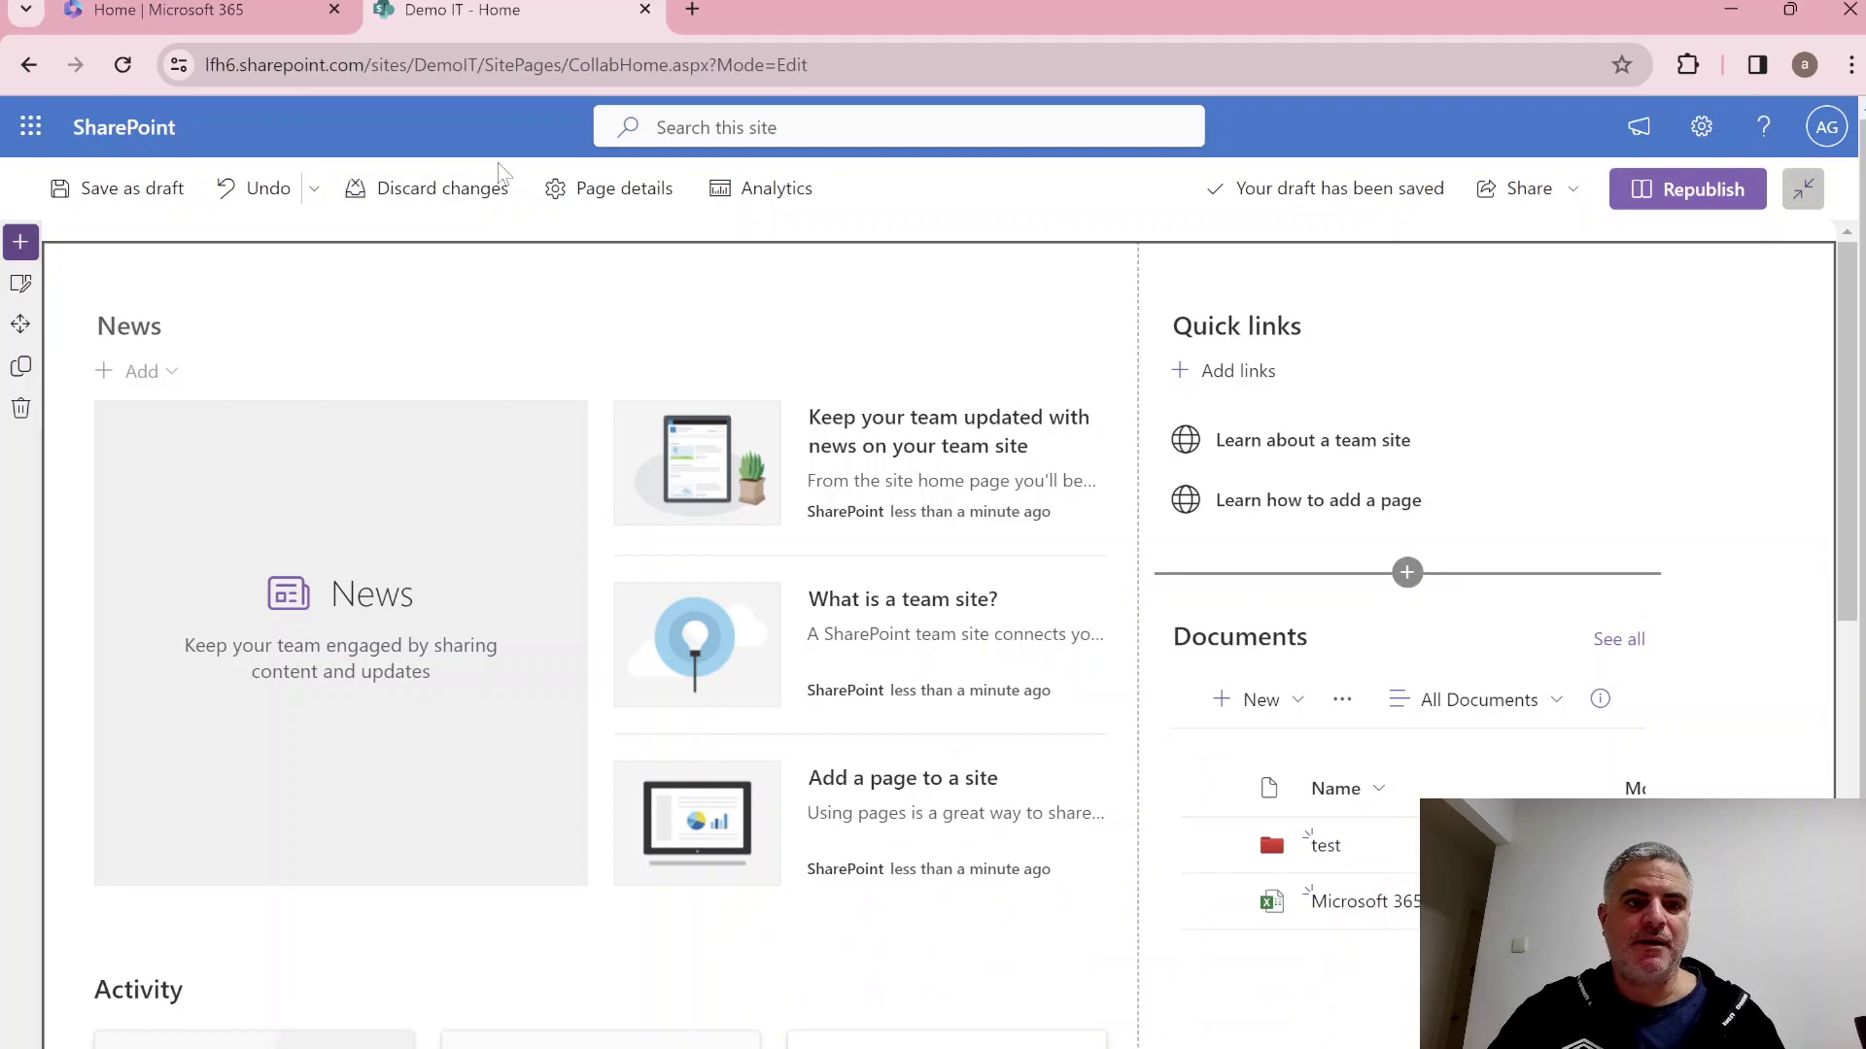
Save the home page as a draft and create a new site page titled Demo Page.
click(156, 189)
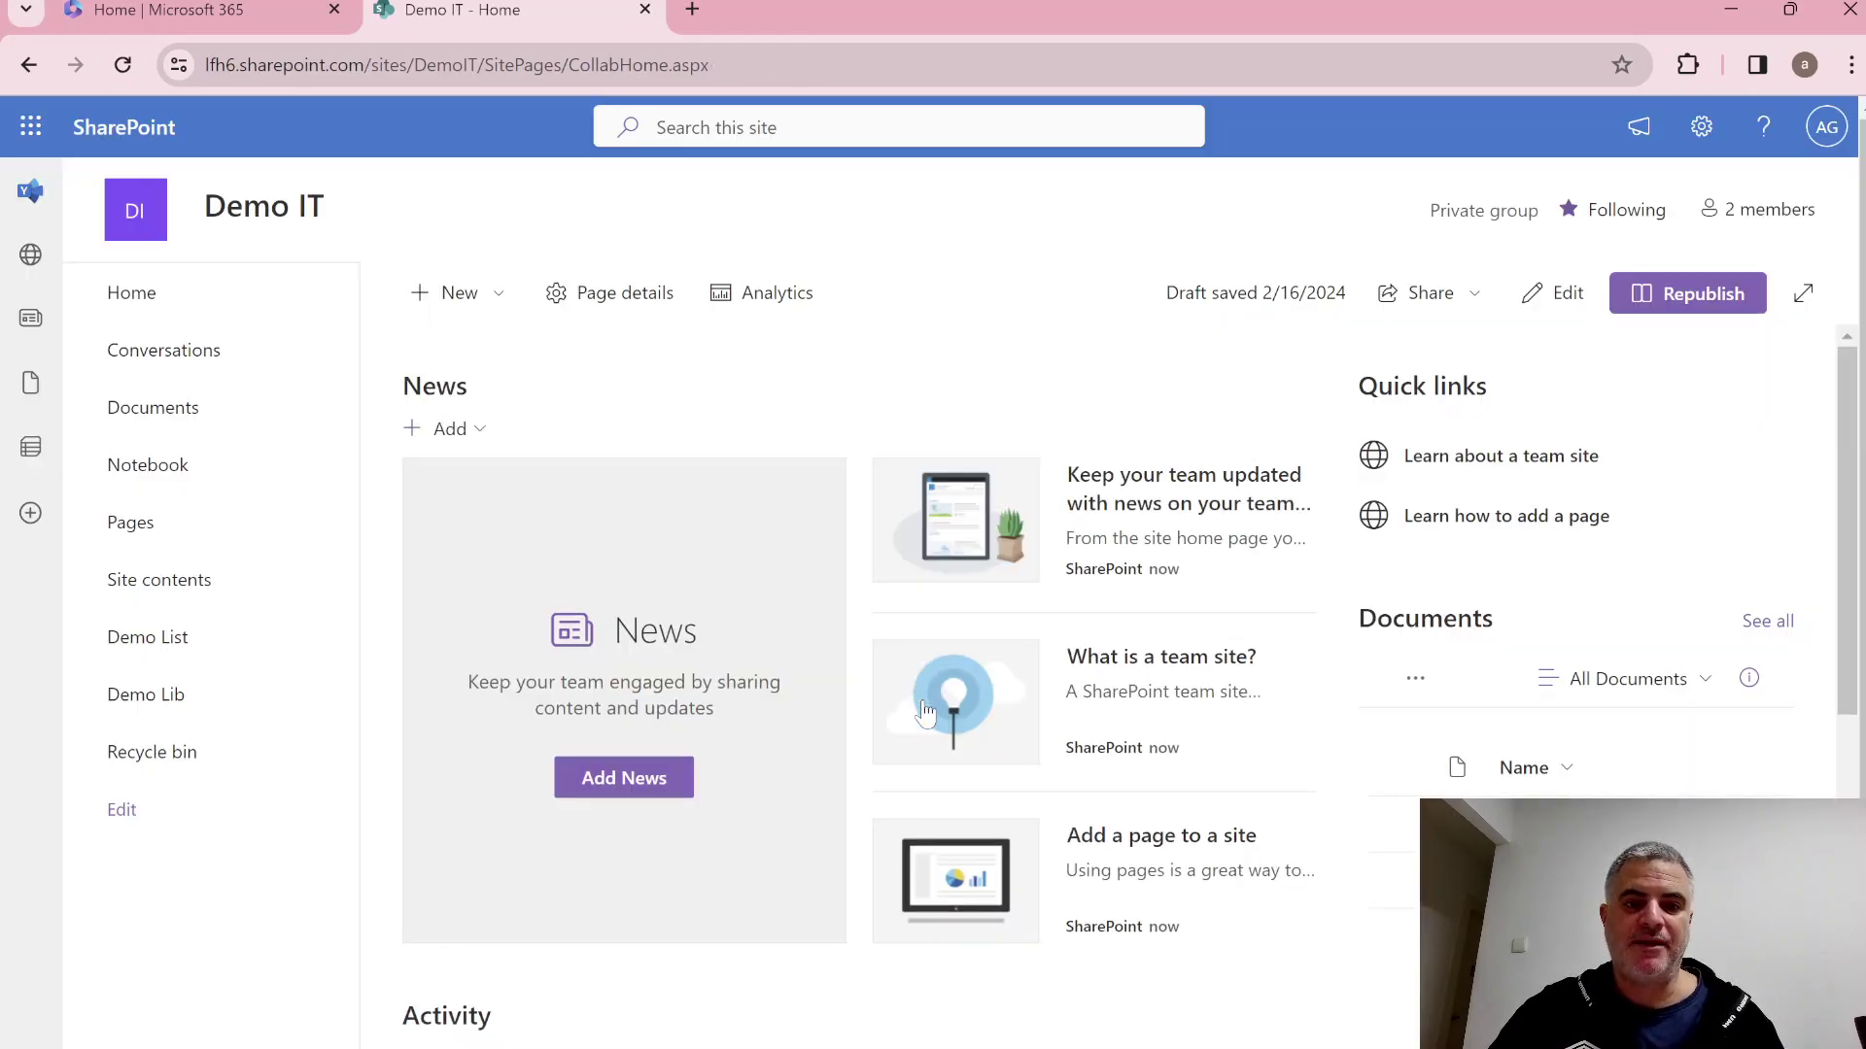
click(500, 300)
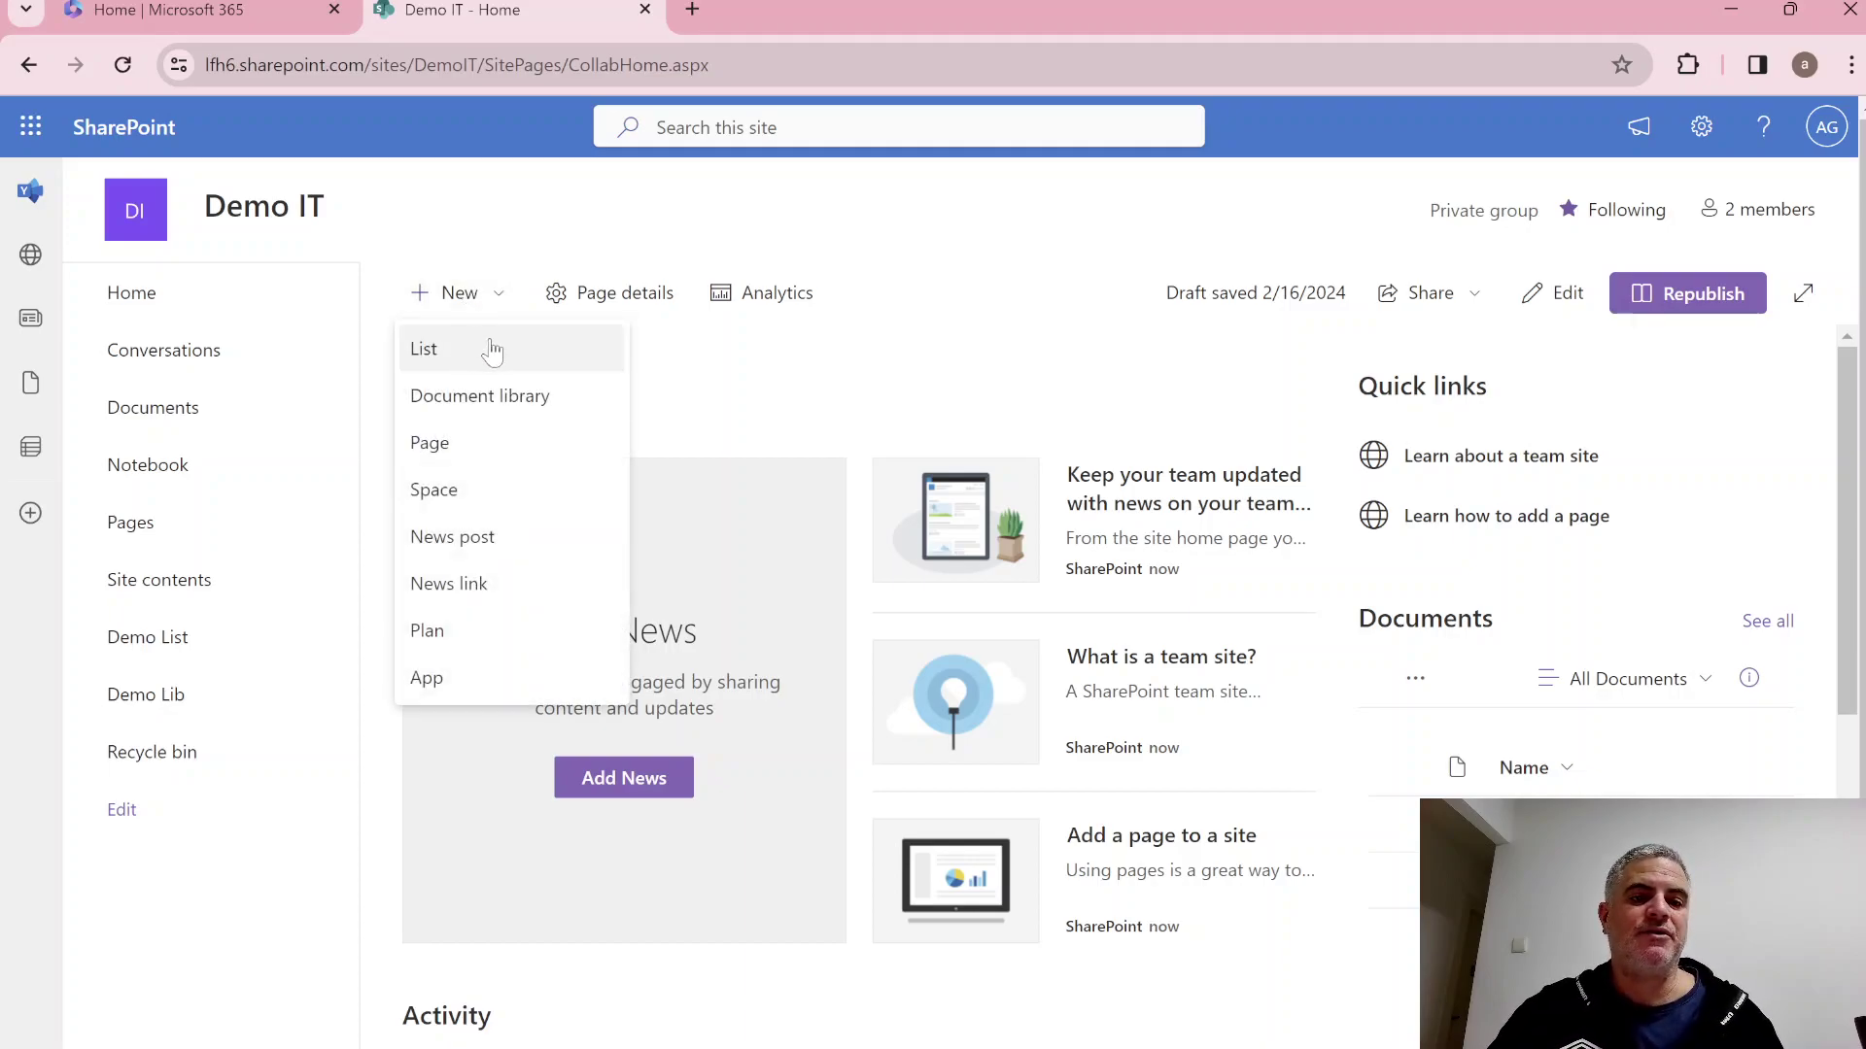
click(482, 448)
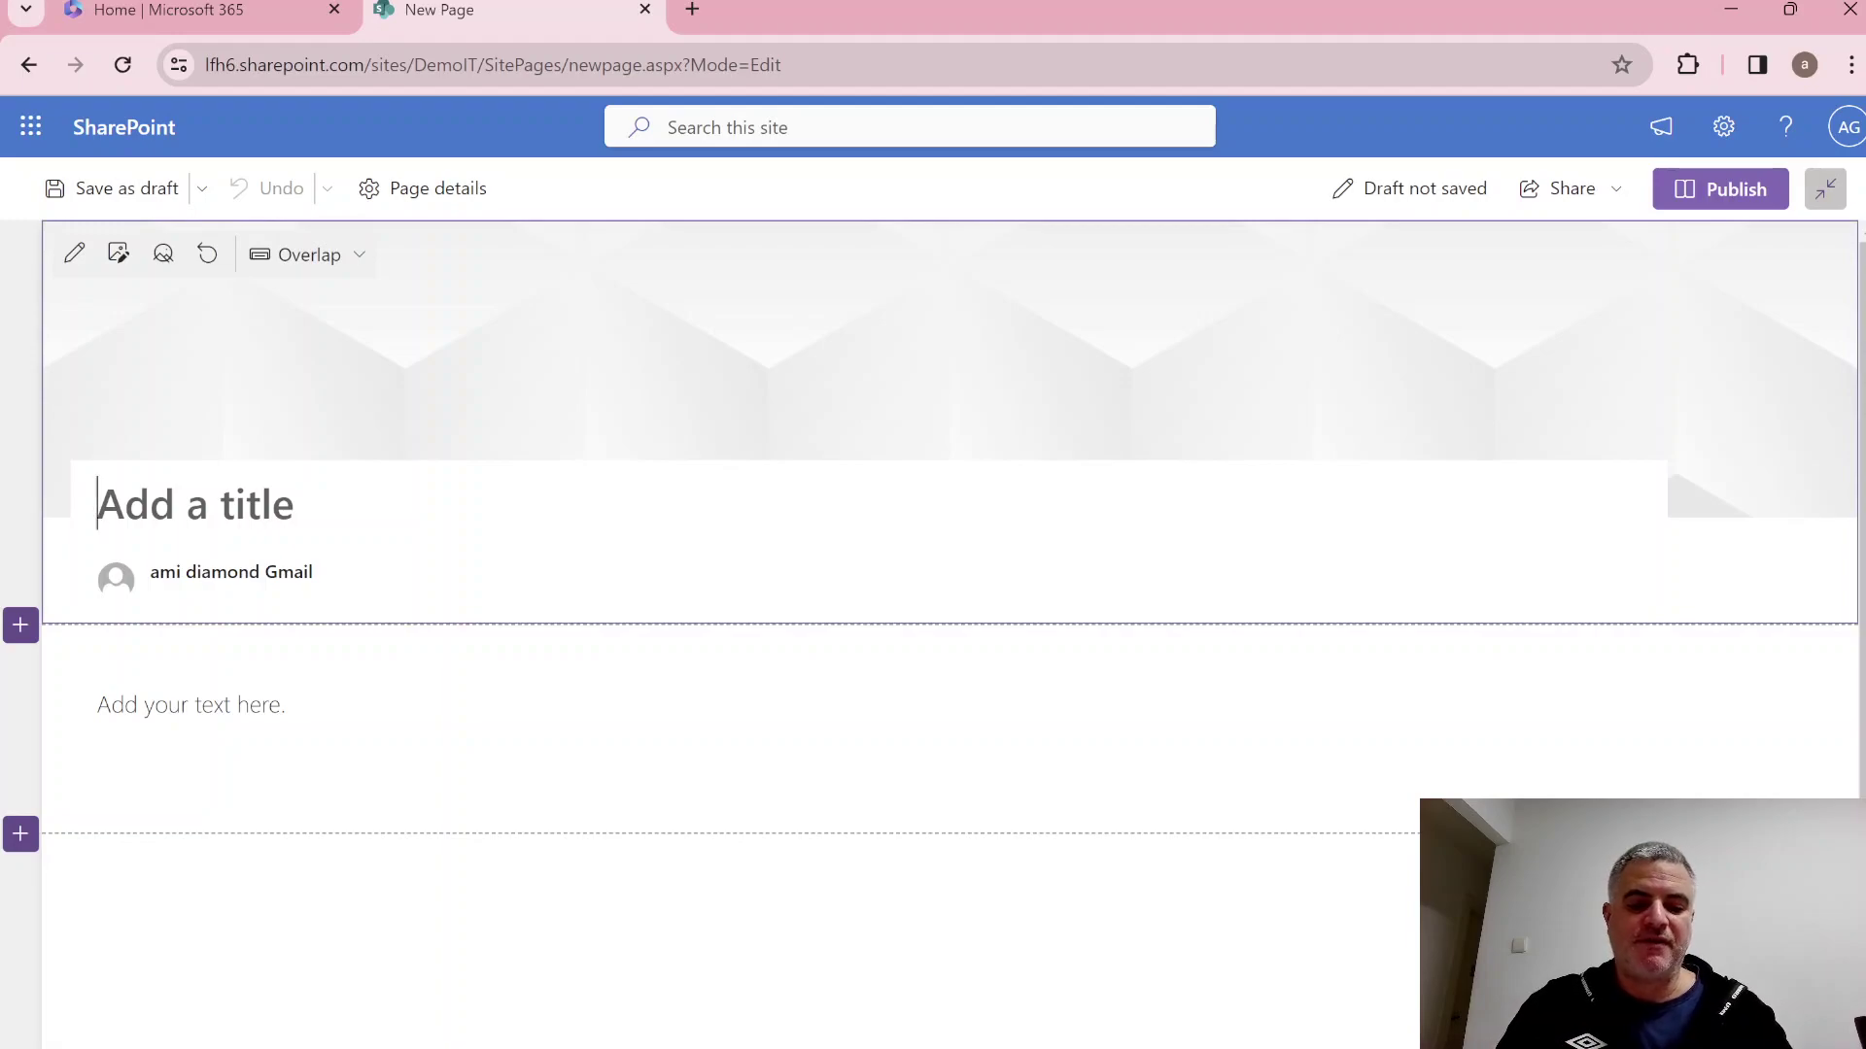
text(De)
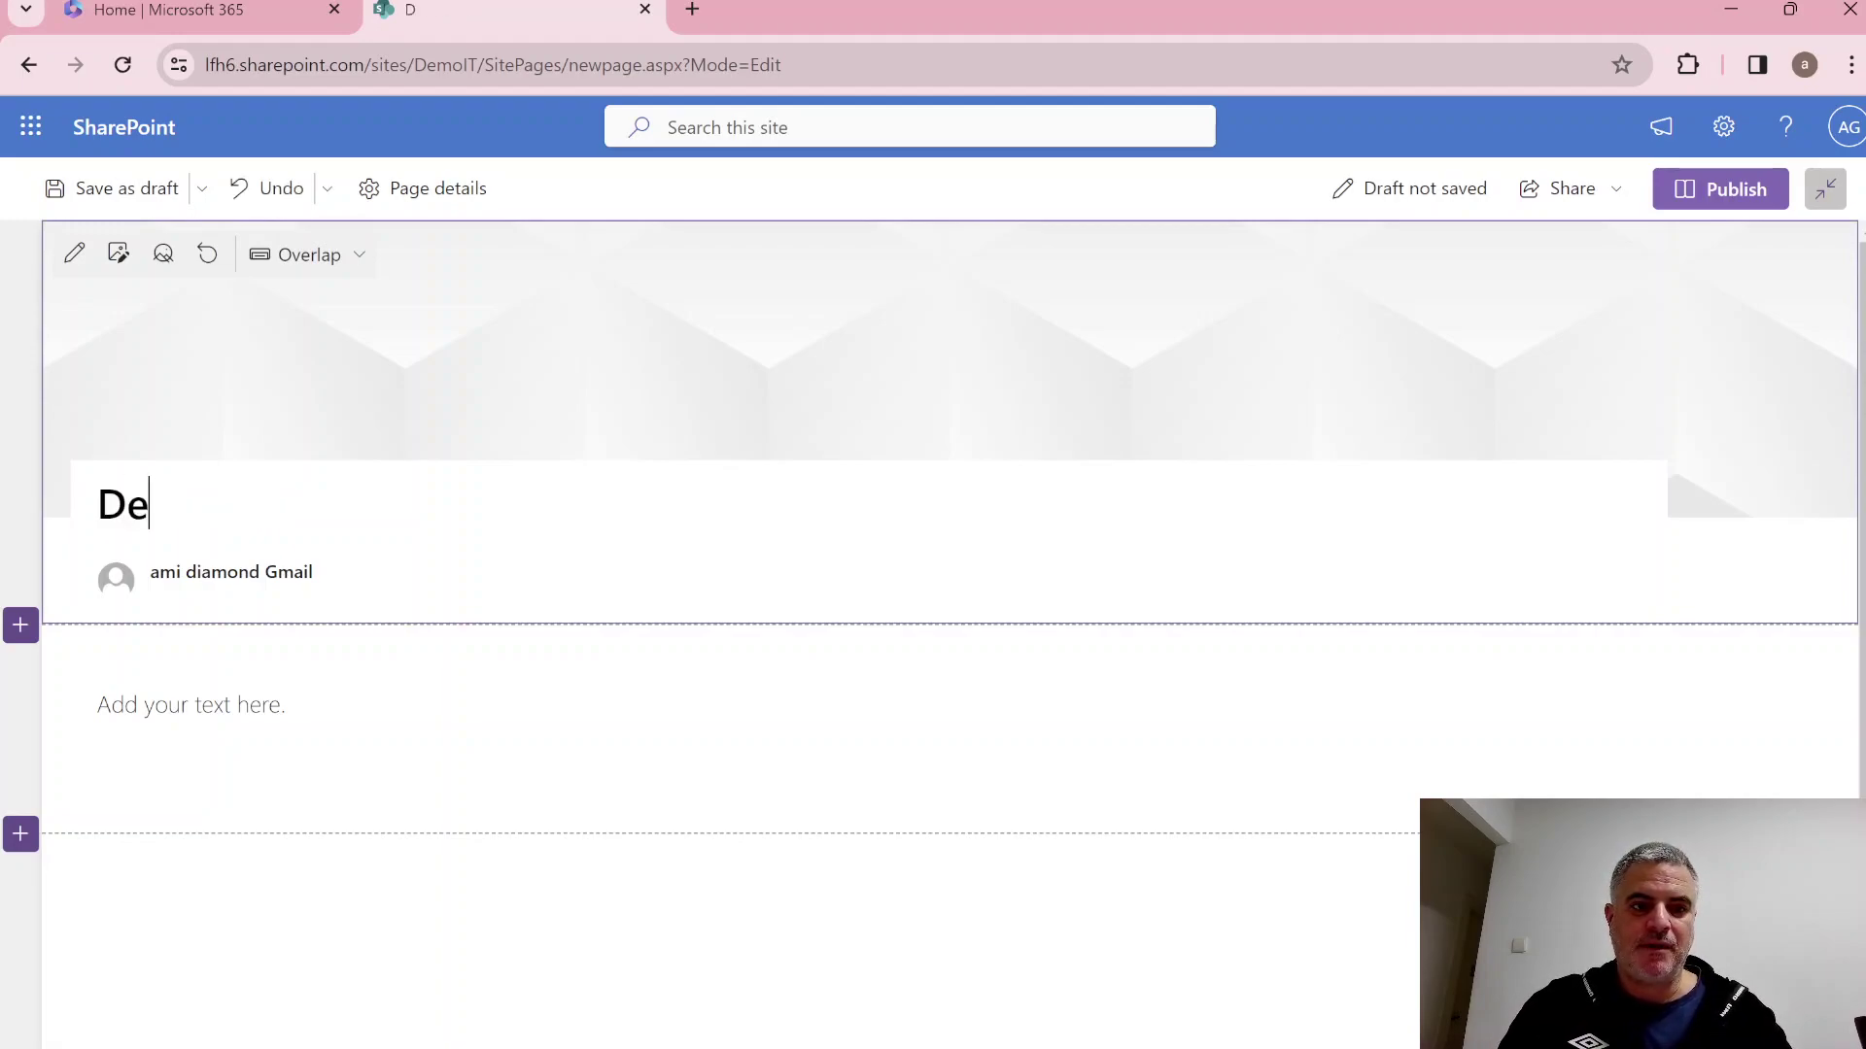
text(mo)
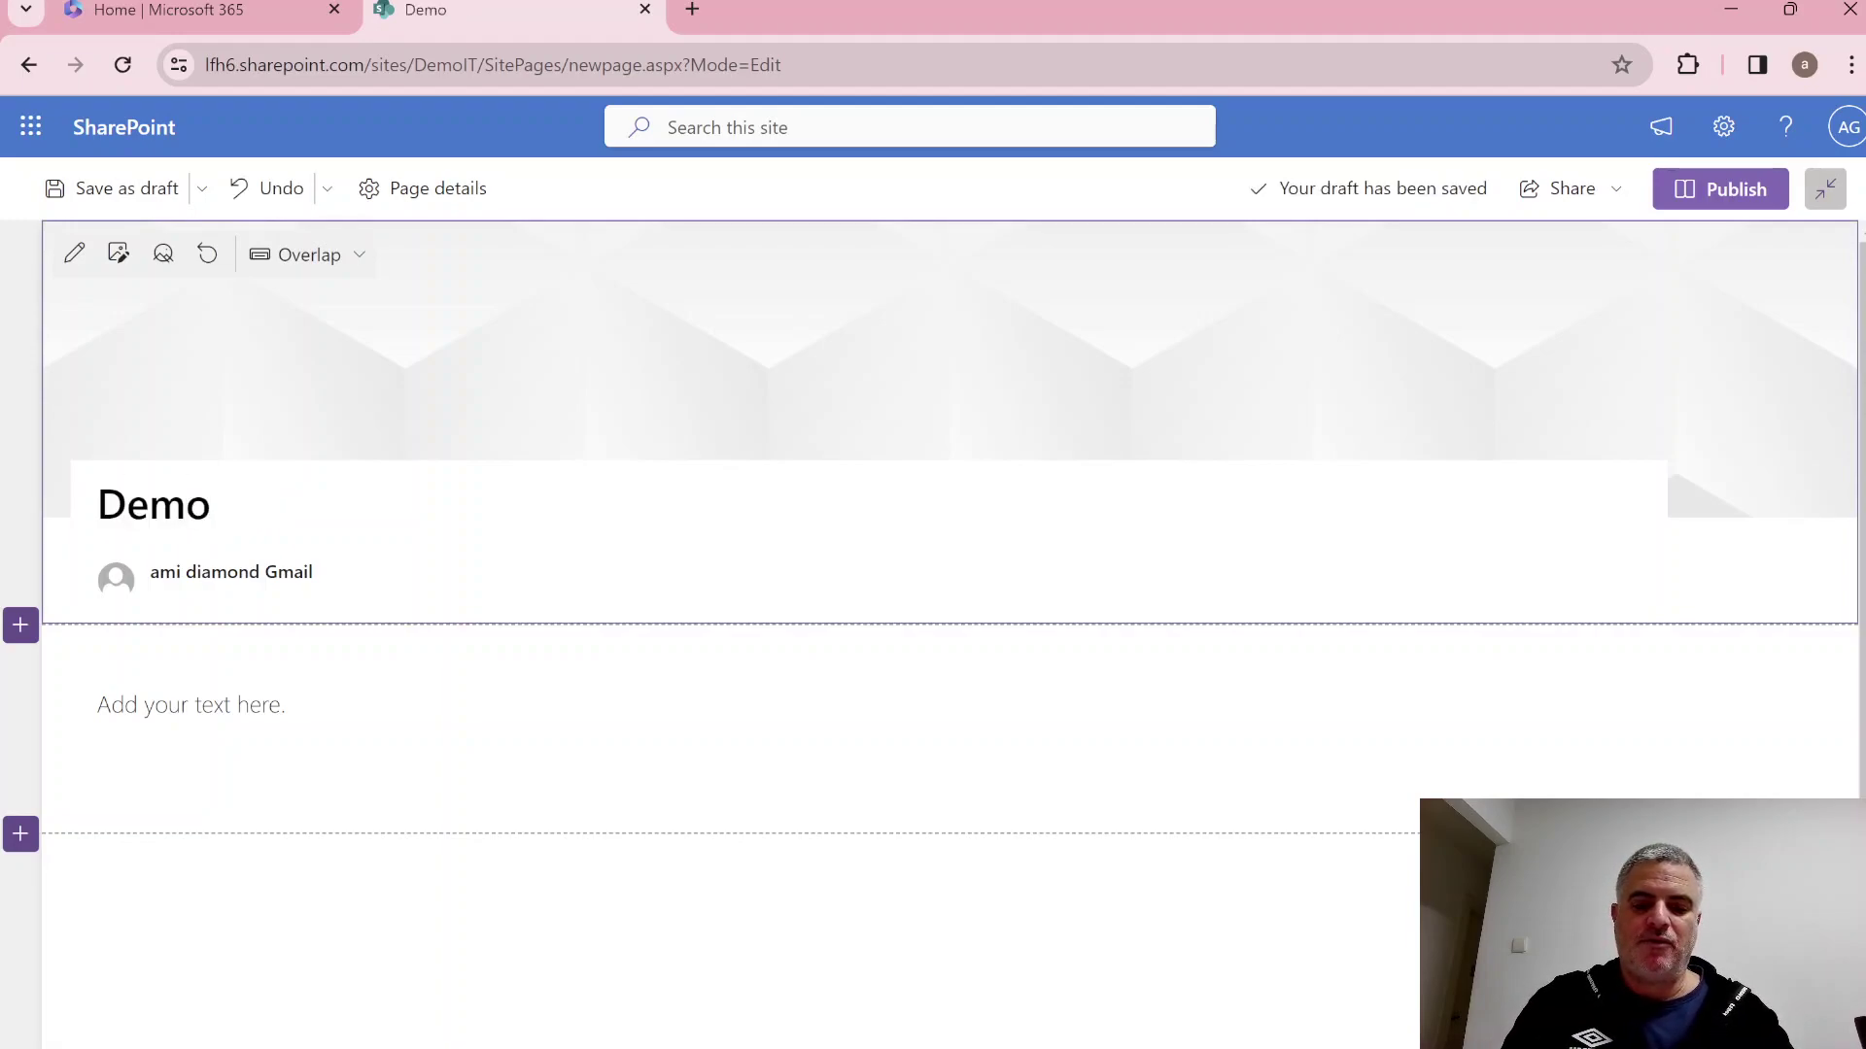
text( Page)
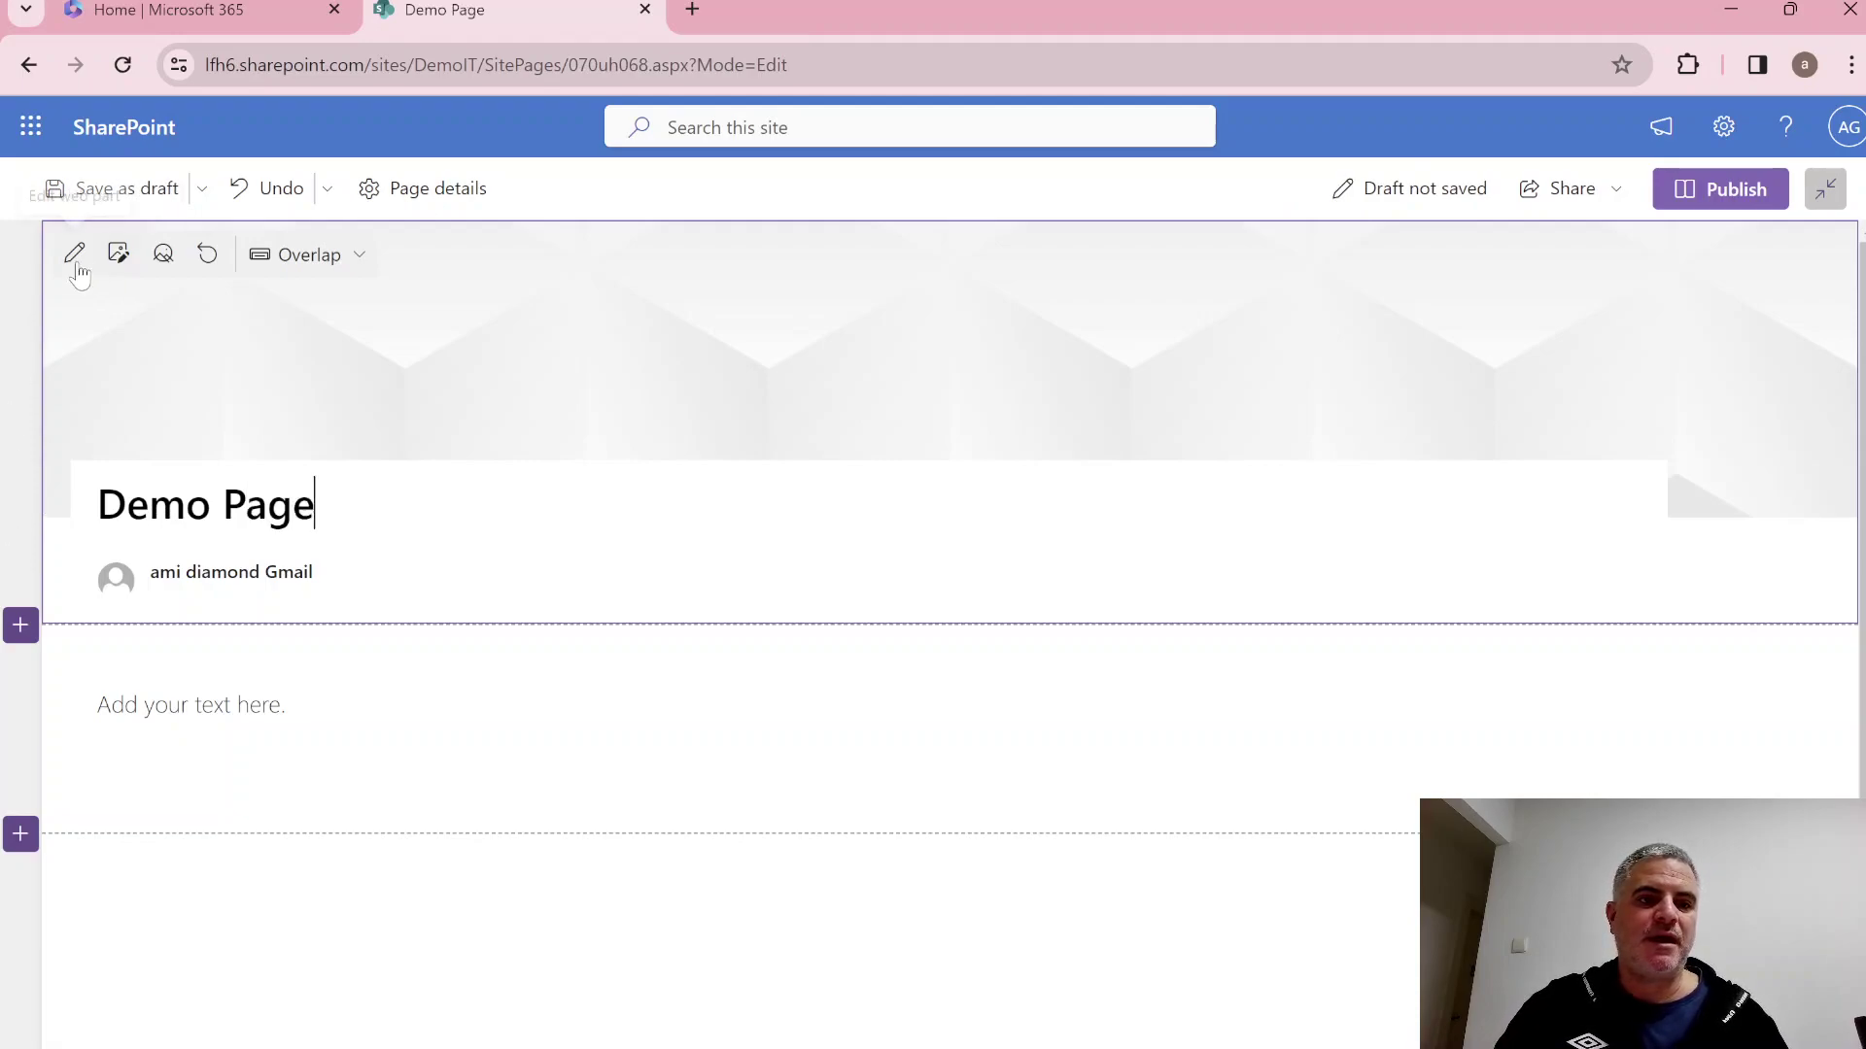
Set the Demo Page banner to the stock image of icebergs on calm water under a cloudy sky.
click(117, 254)
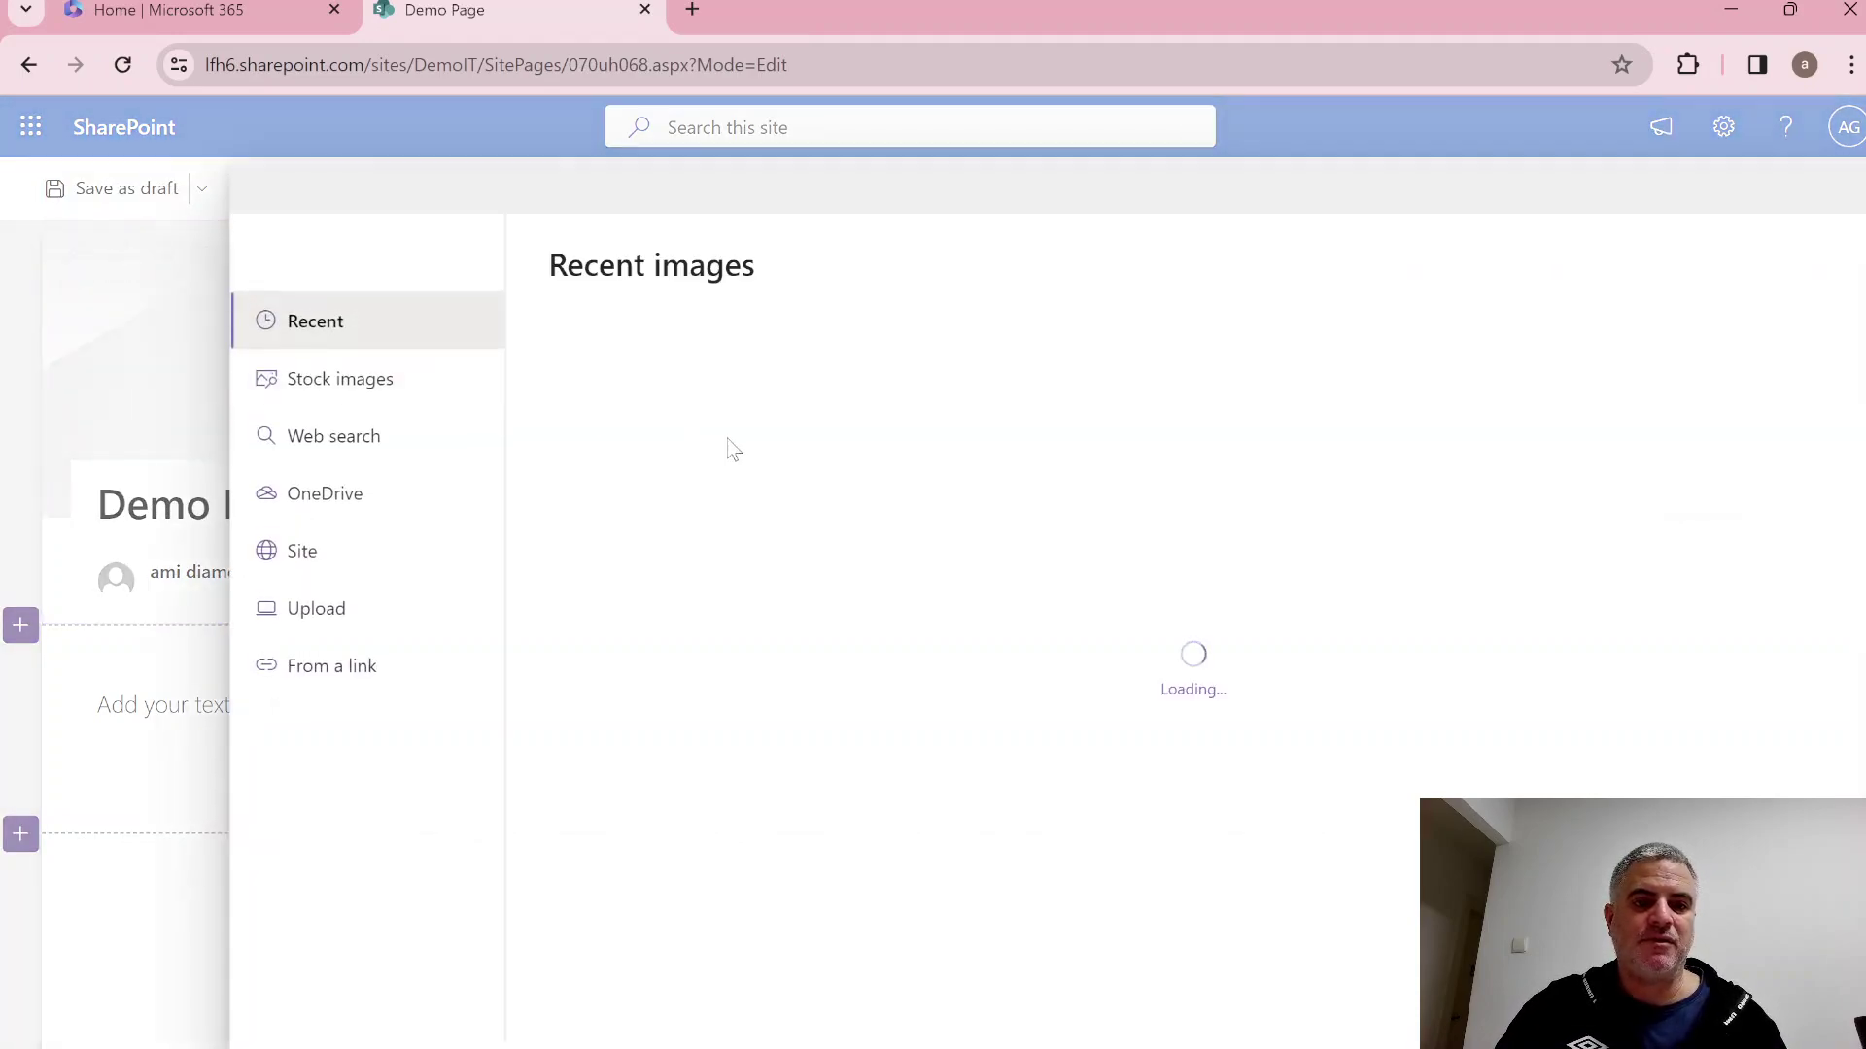
click(384, 497)
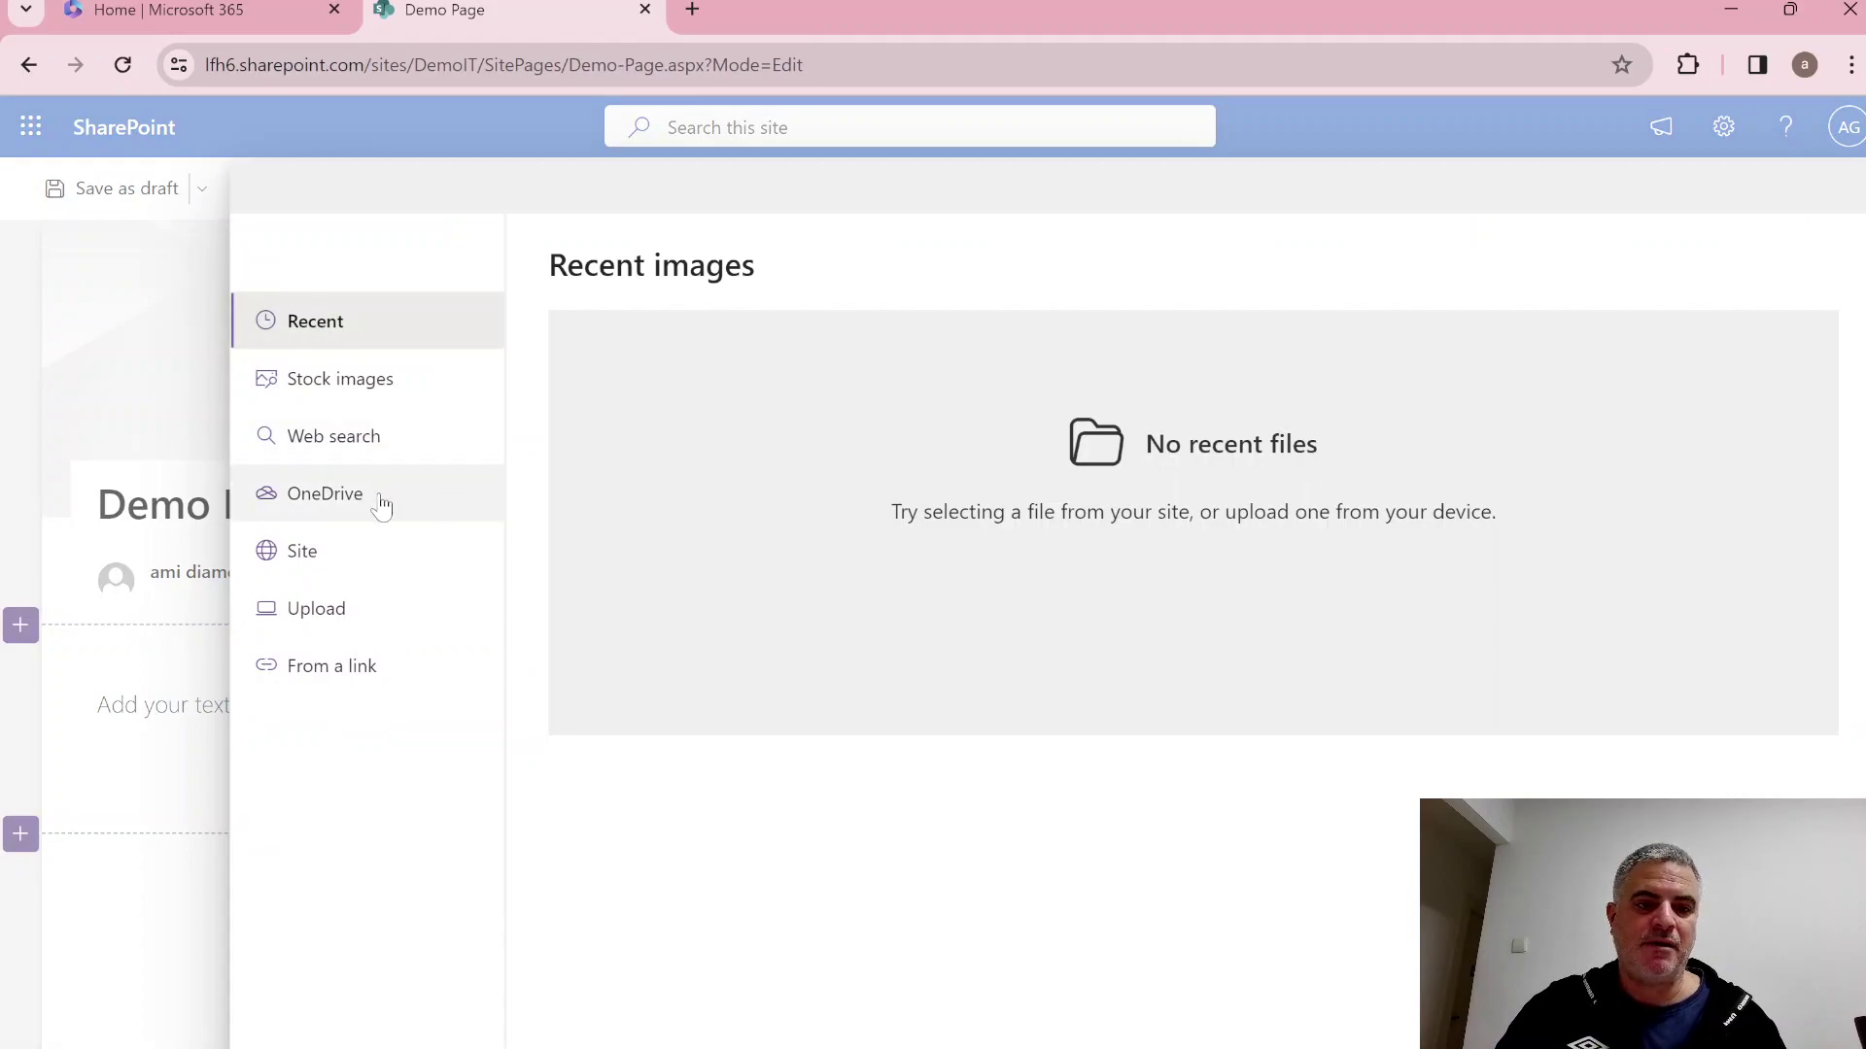
click(393, 379)
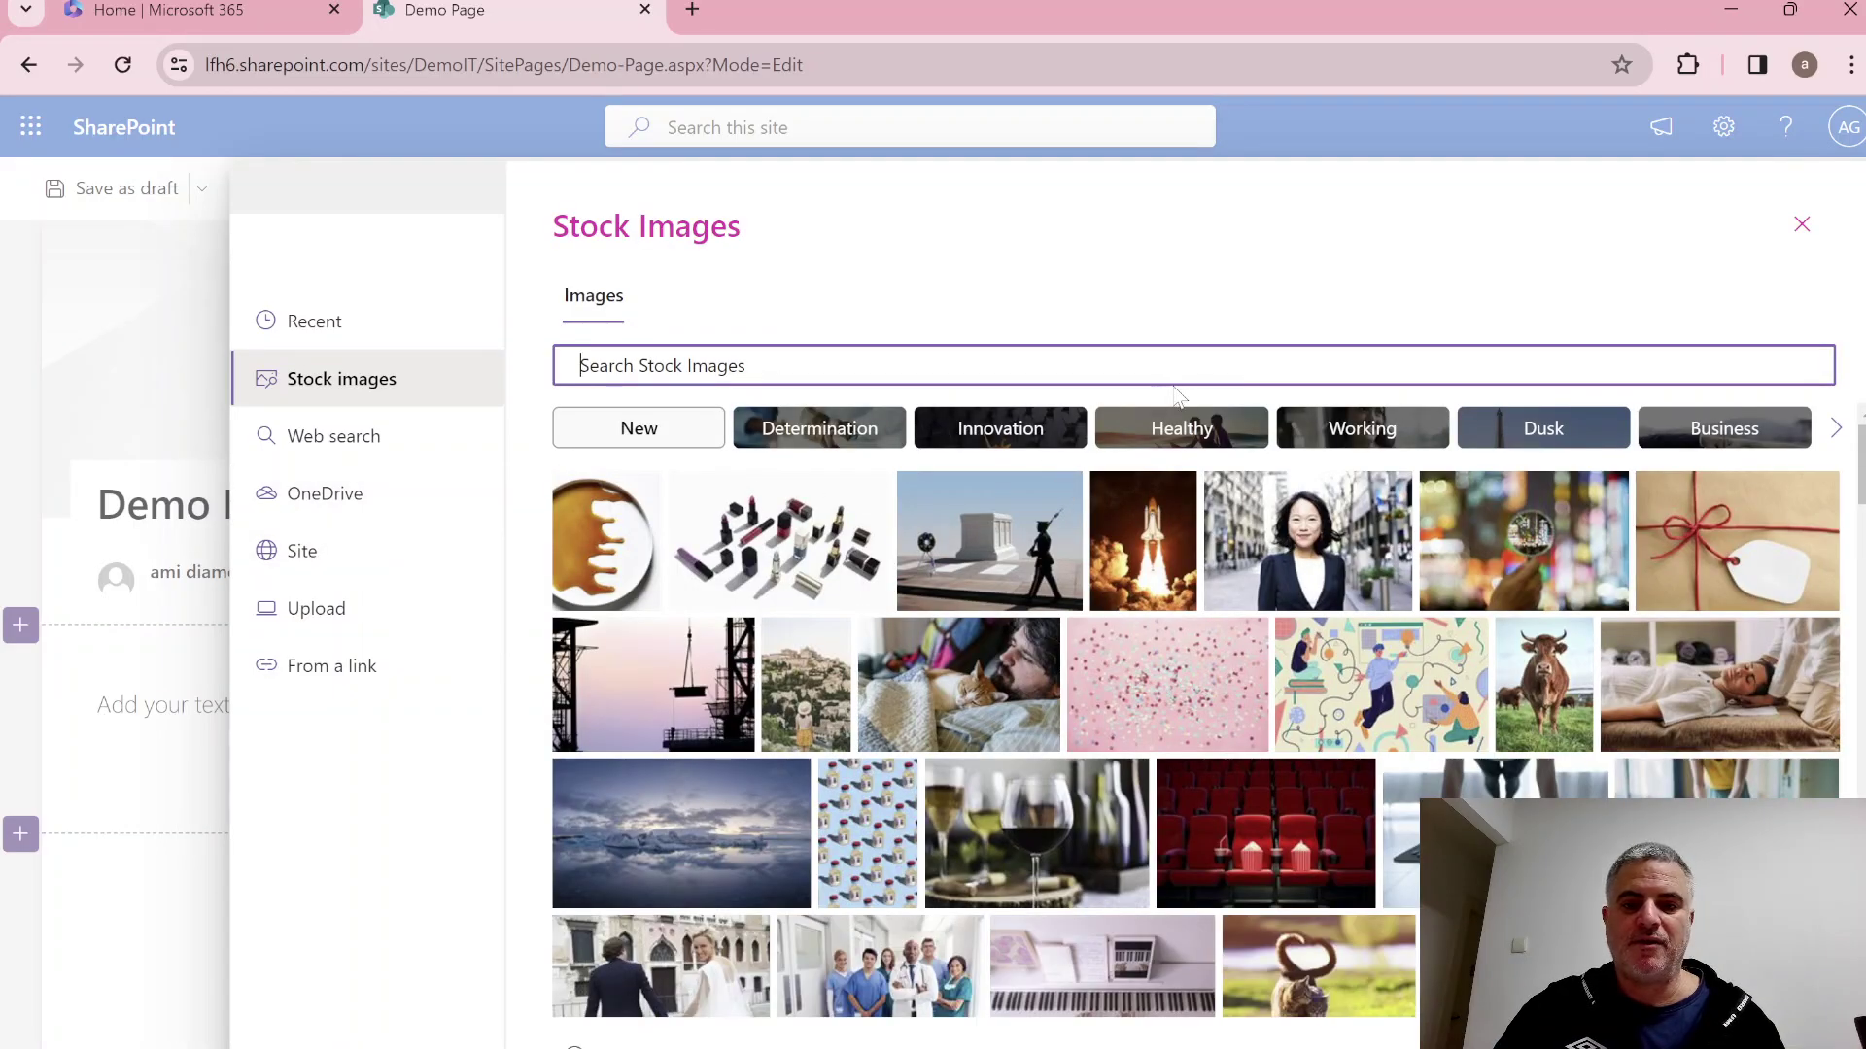
click(1329, 567)
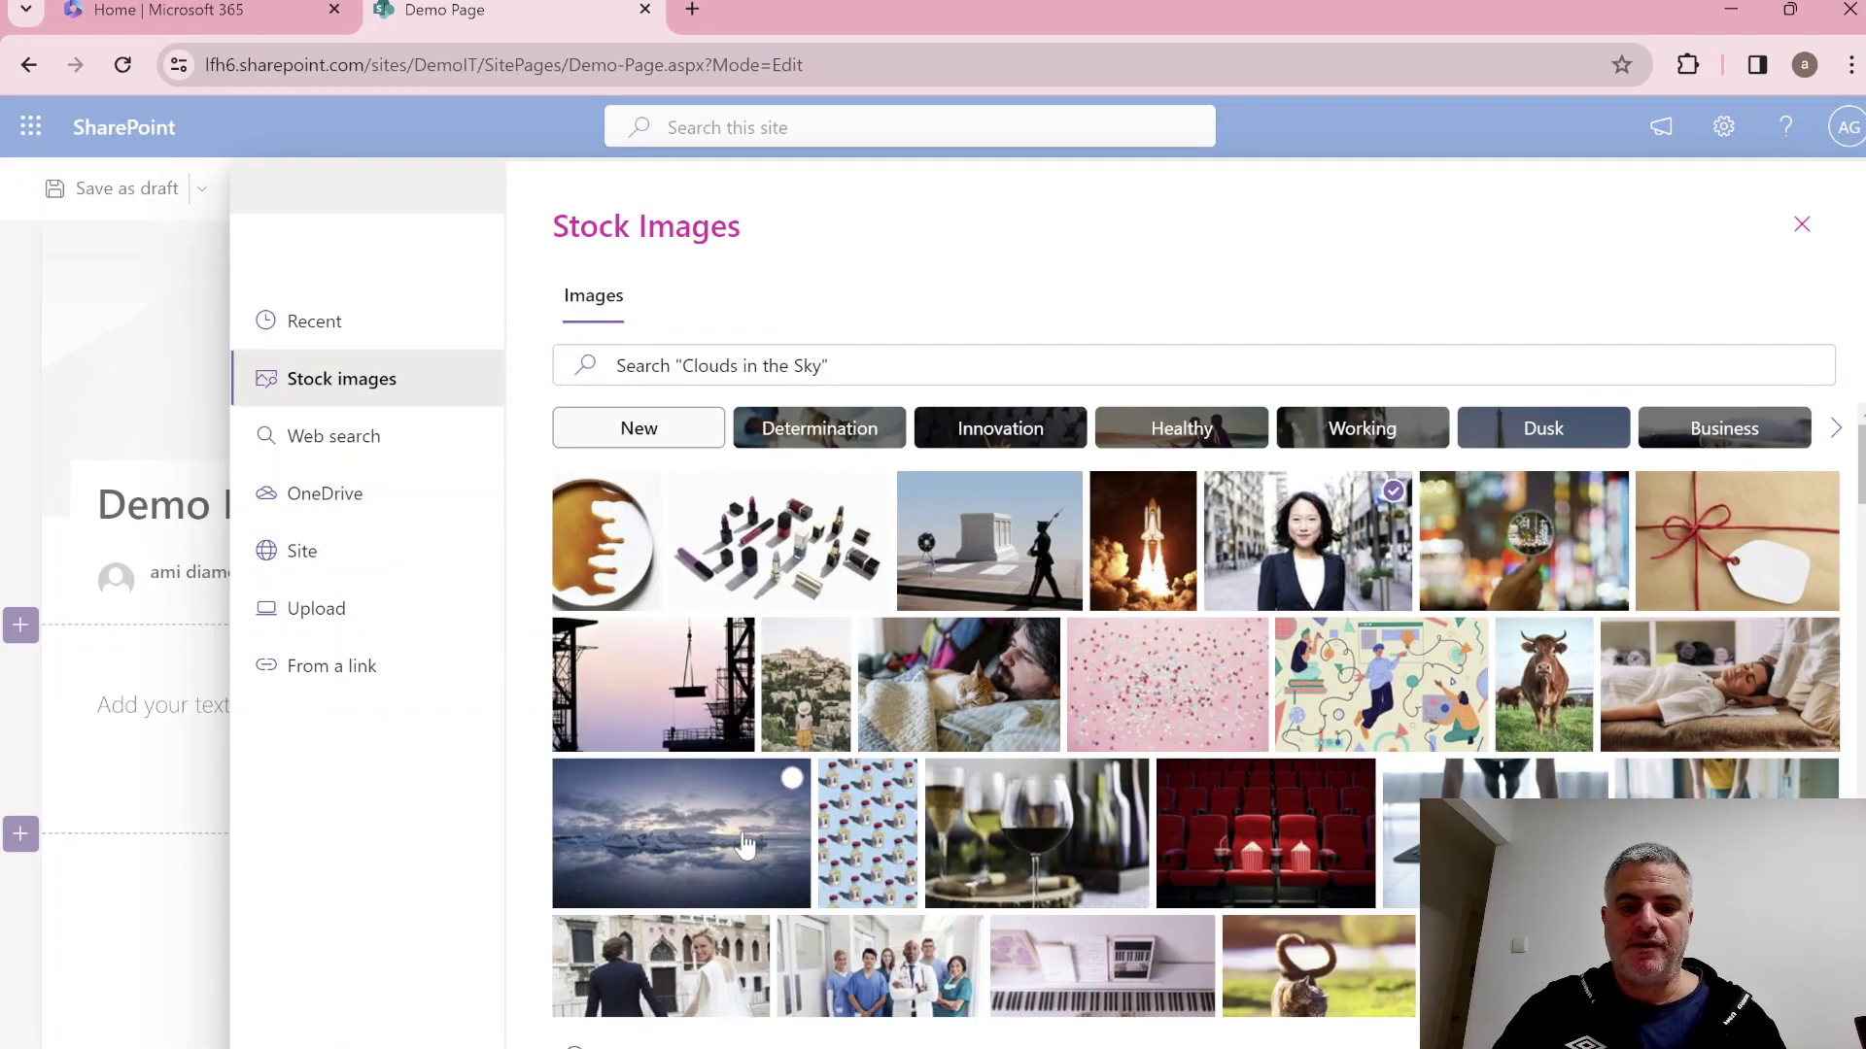
click(745, 845)
click(1729, 1021)
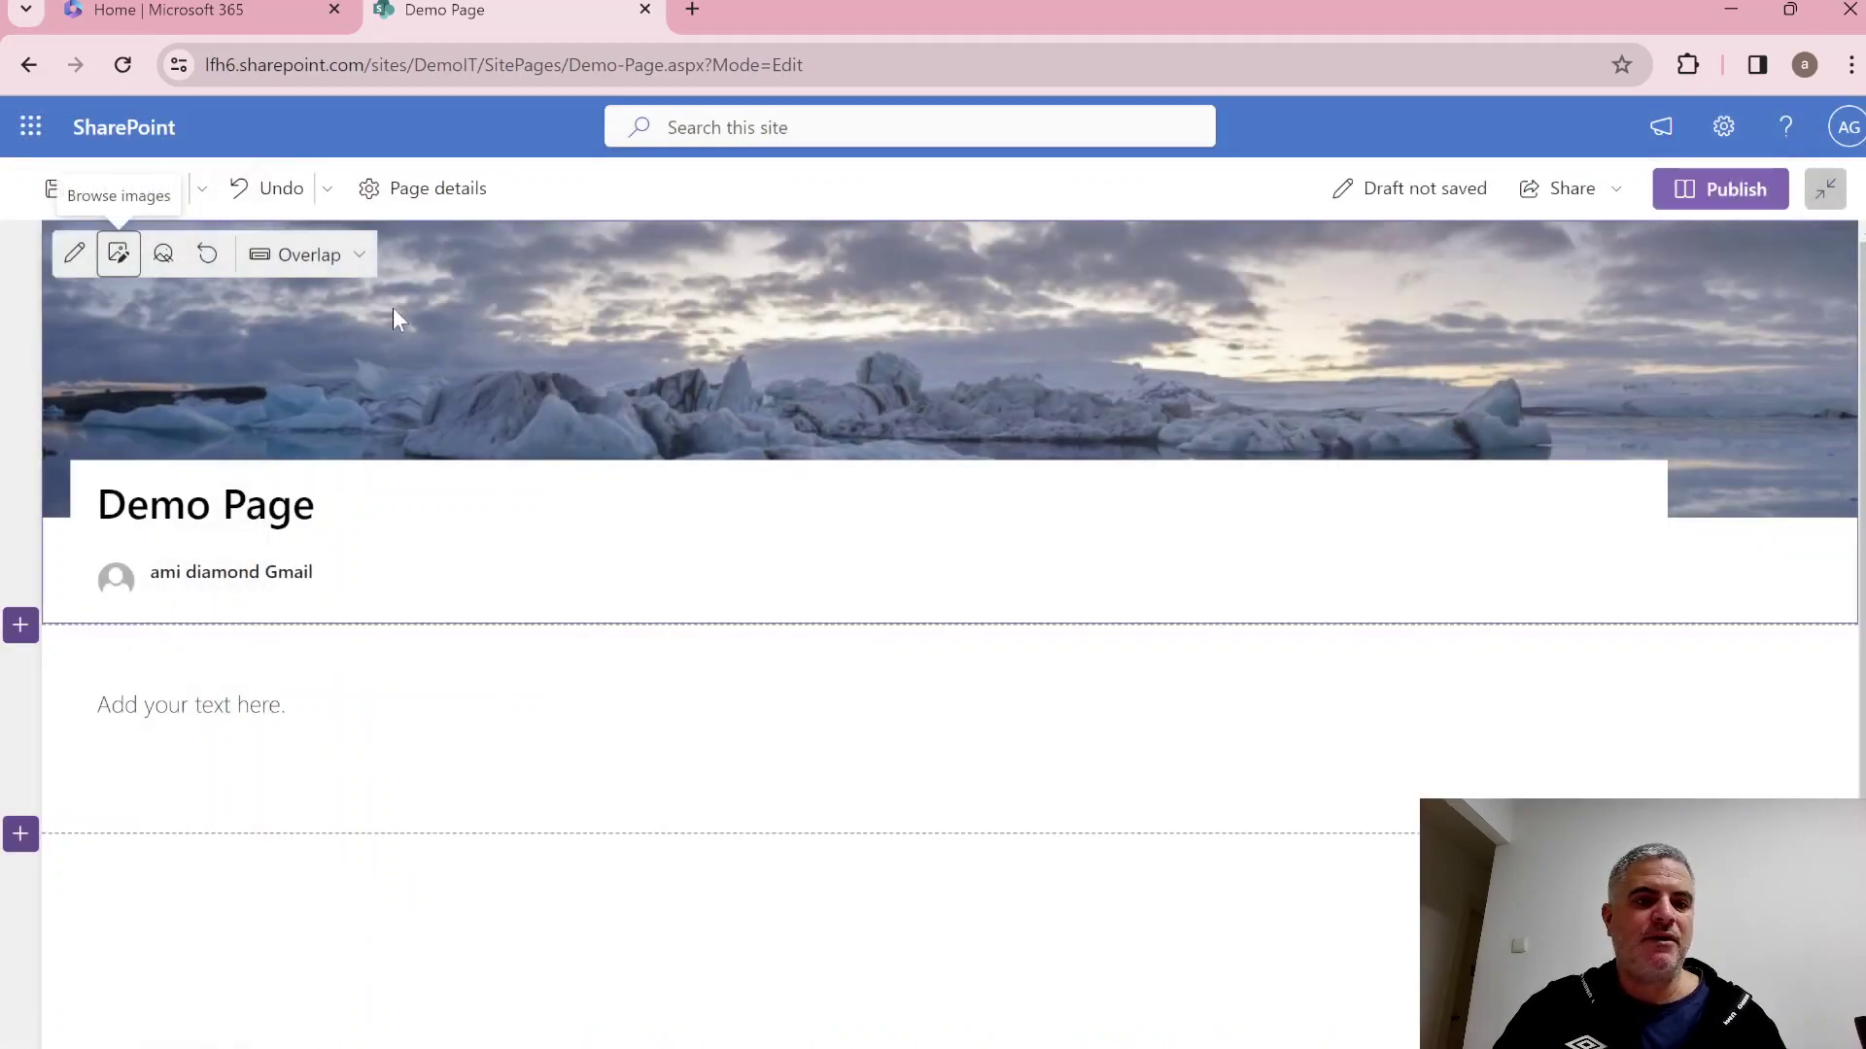
Try the Image and title, Plain and Color block layouts on the Demo Page title area, and return it to Overlap.
click(309, 255)
click(349, 300)
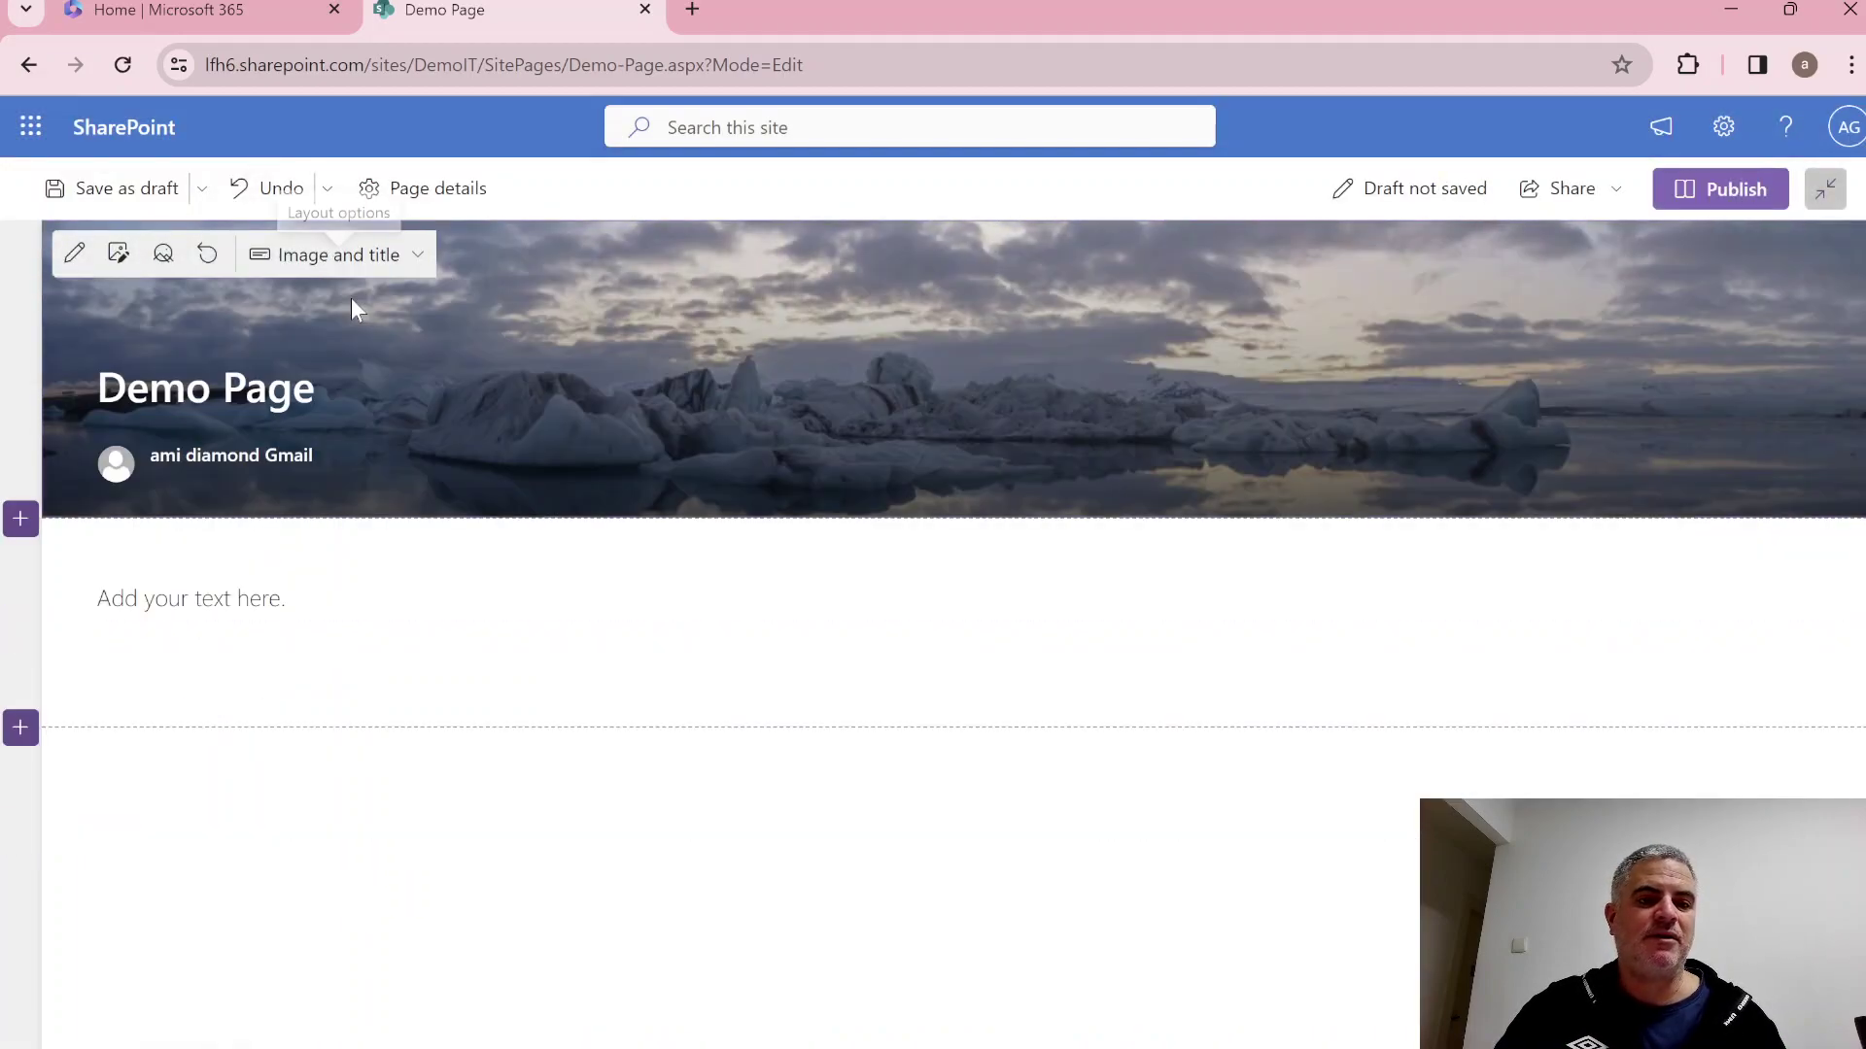
click(389, 255)
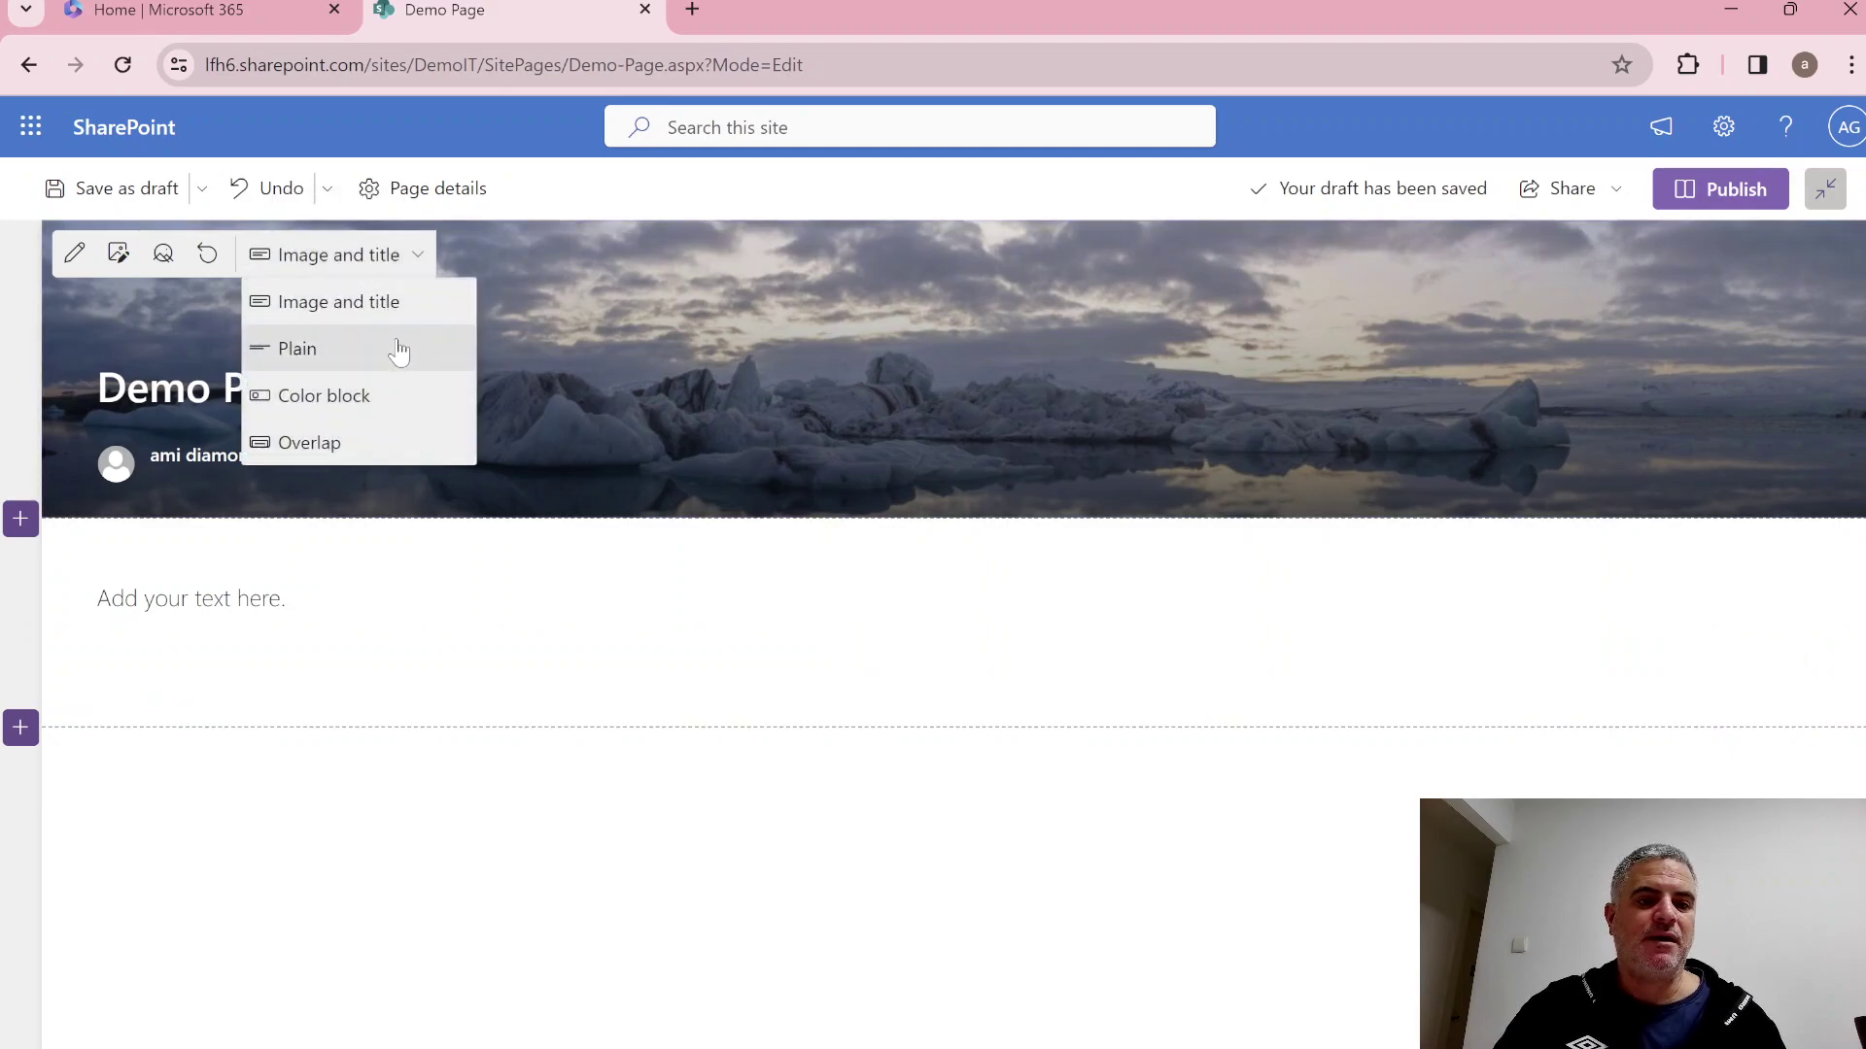
click(399, 350)
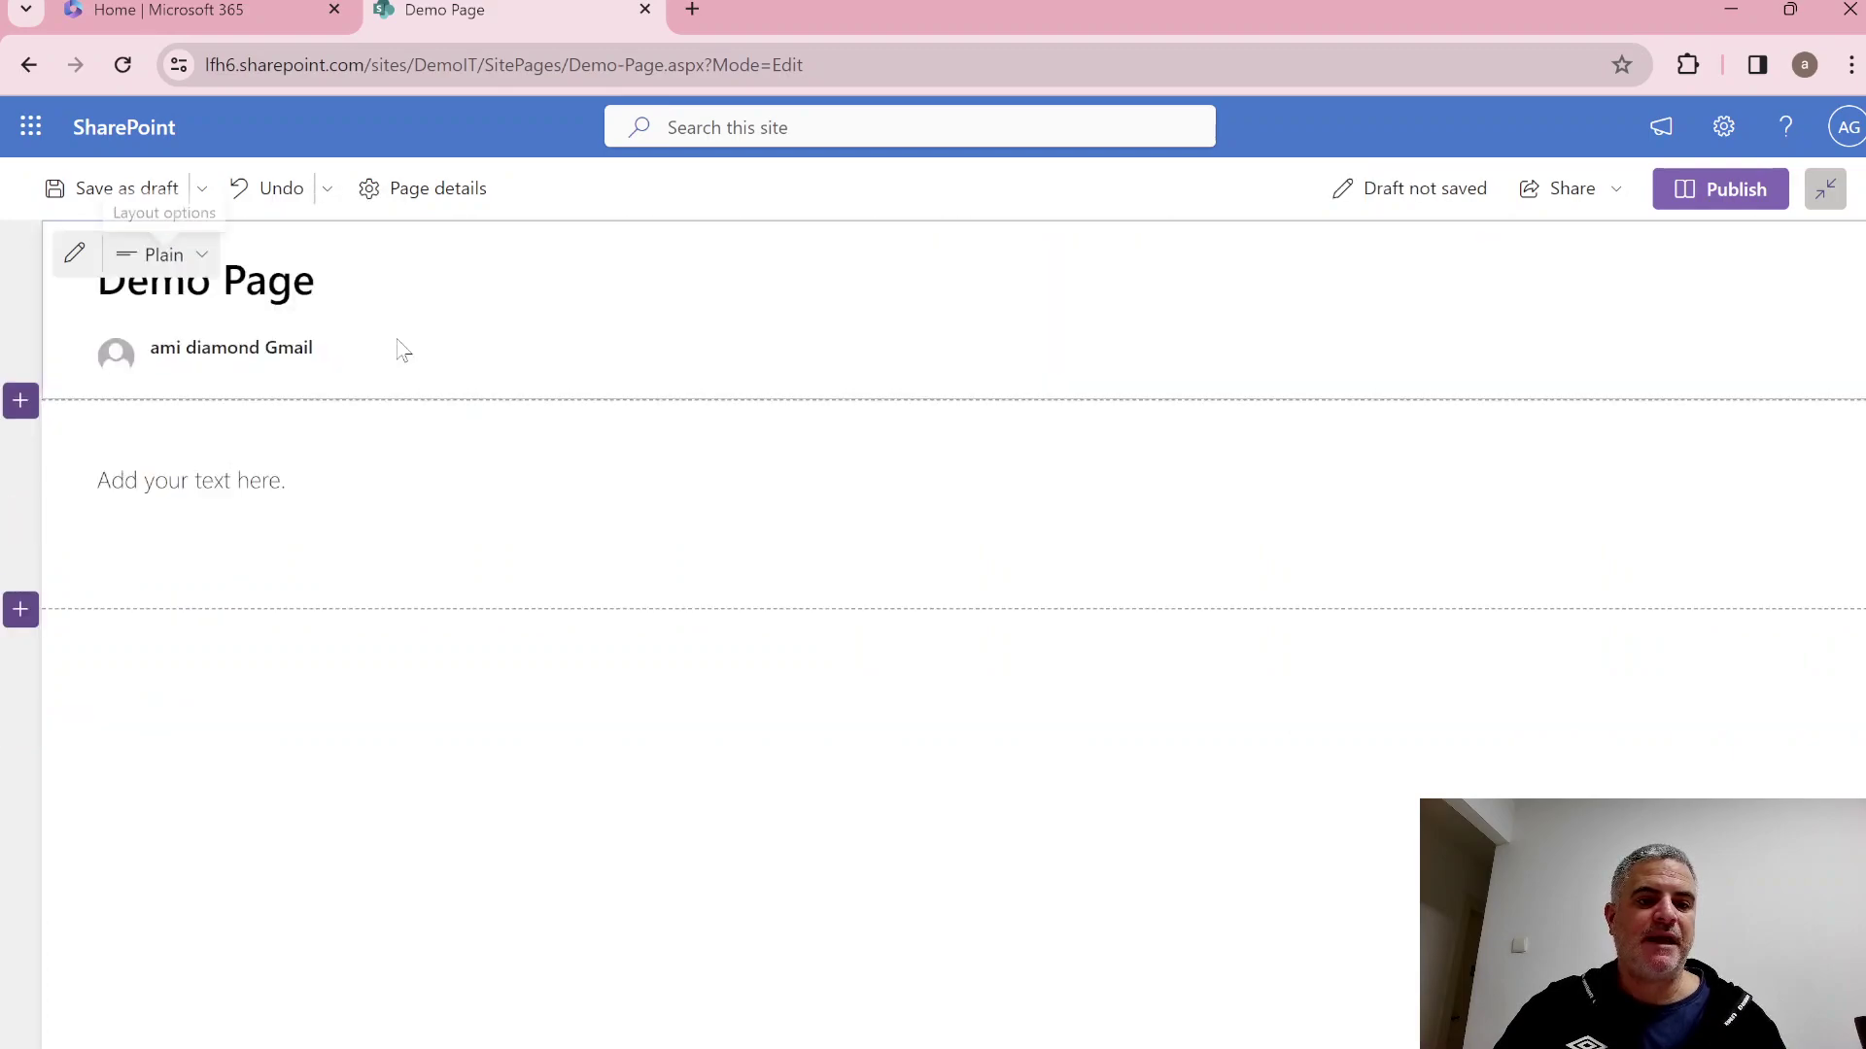
click(187, 263)
click(237, 400)
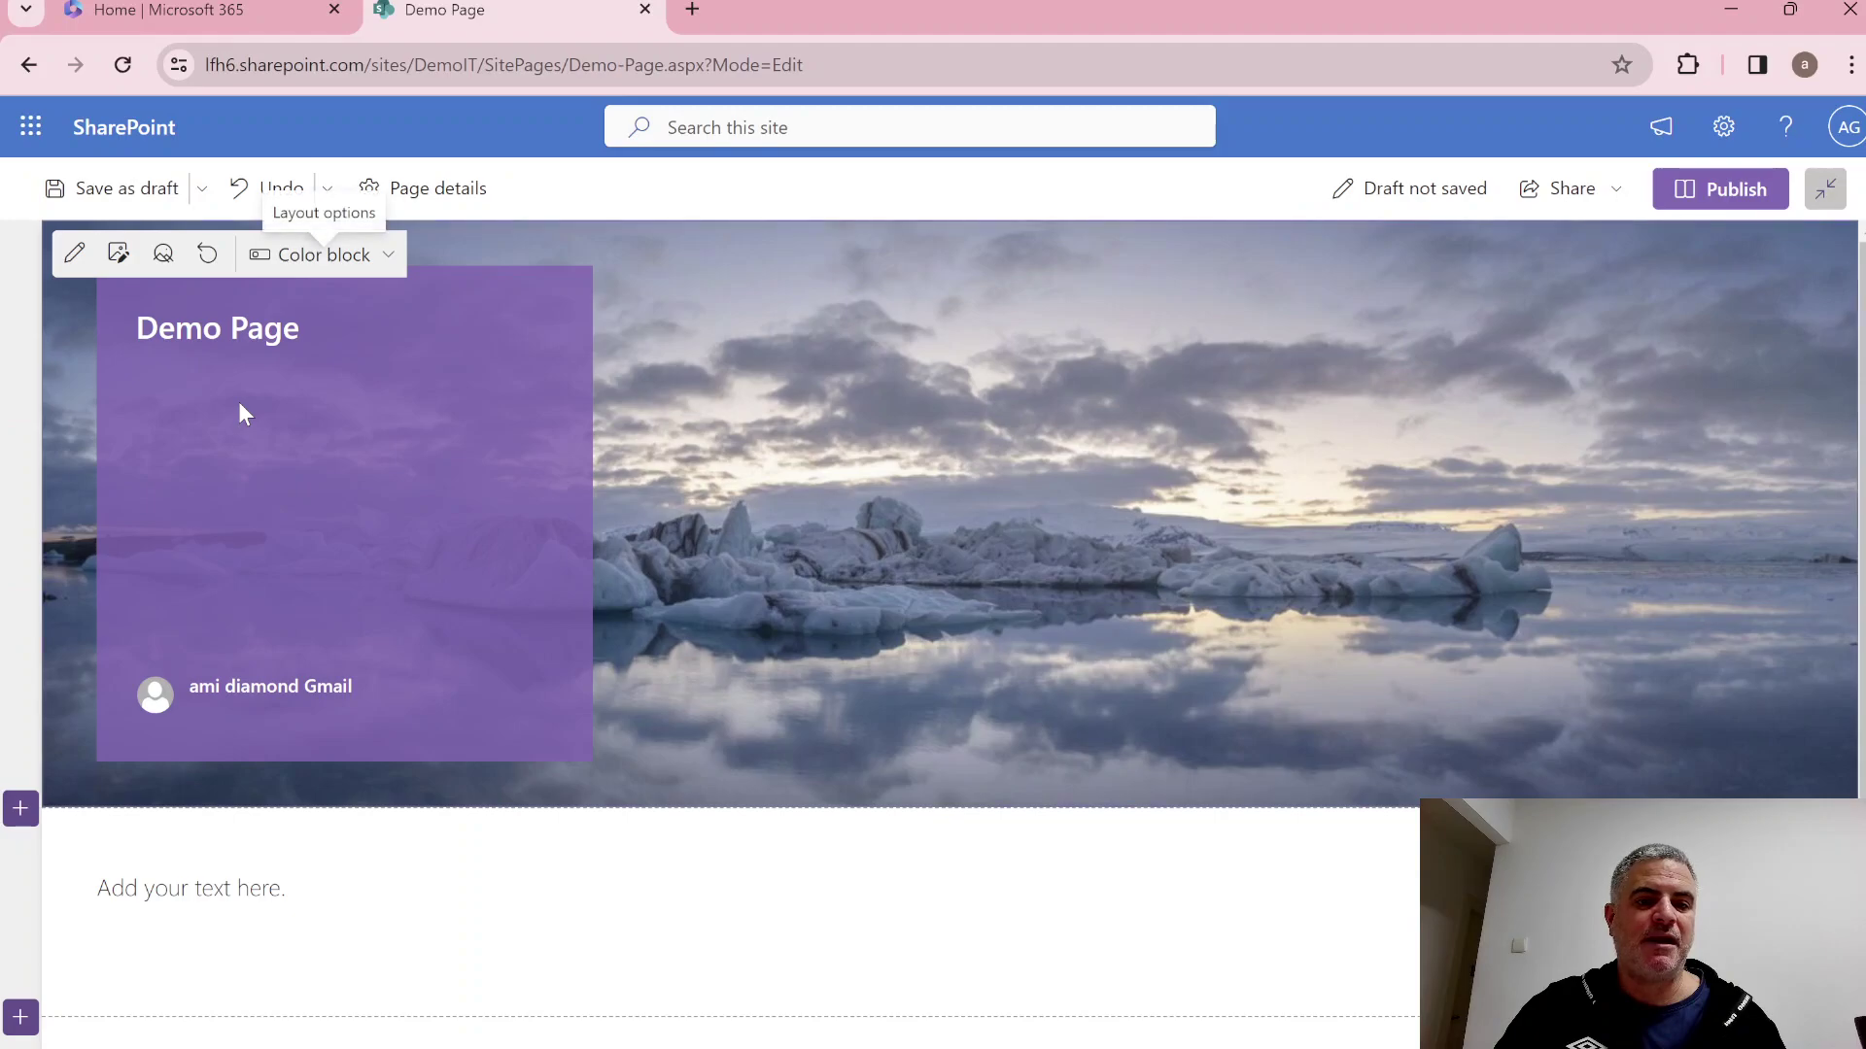
click(366, 256)
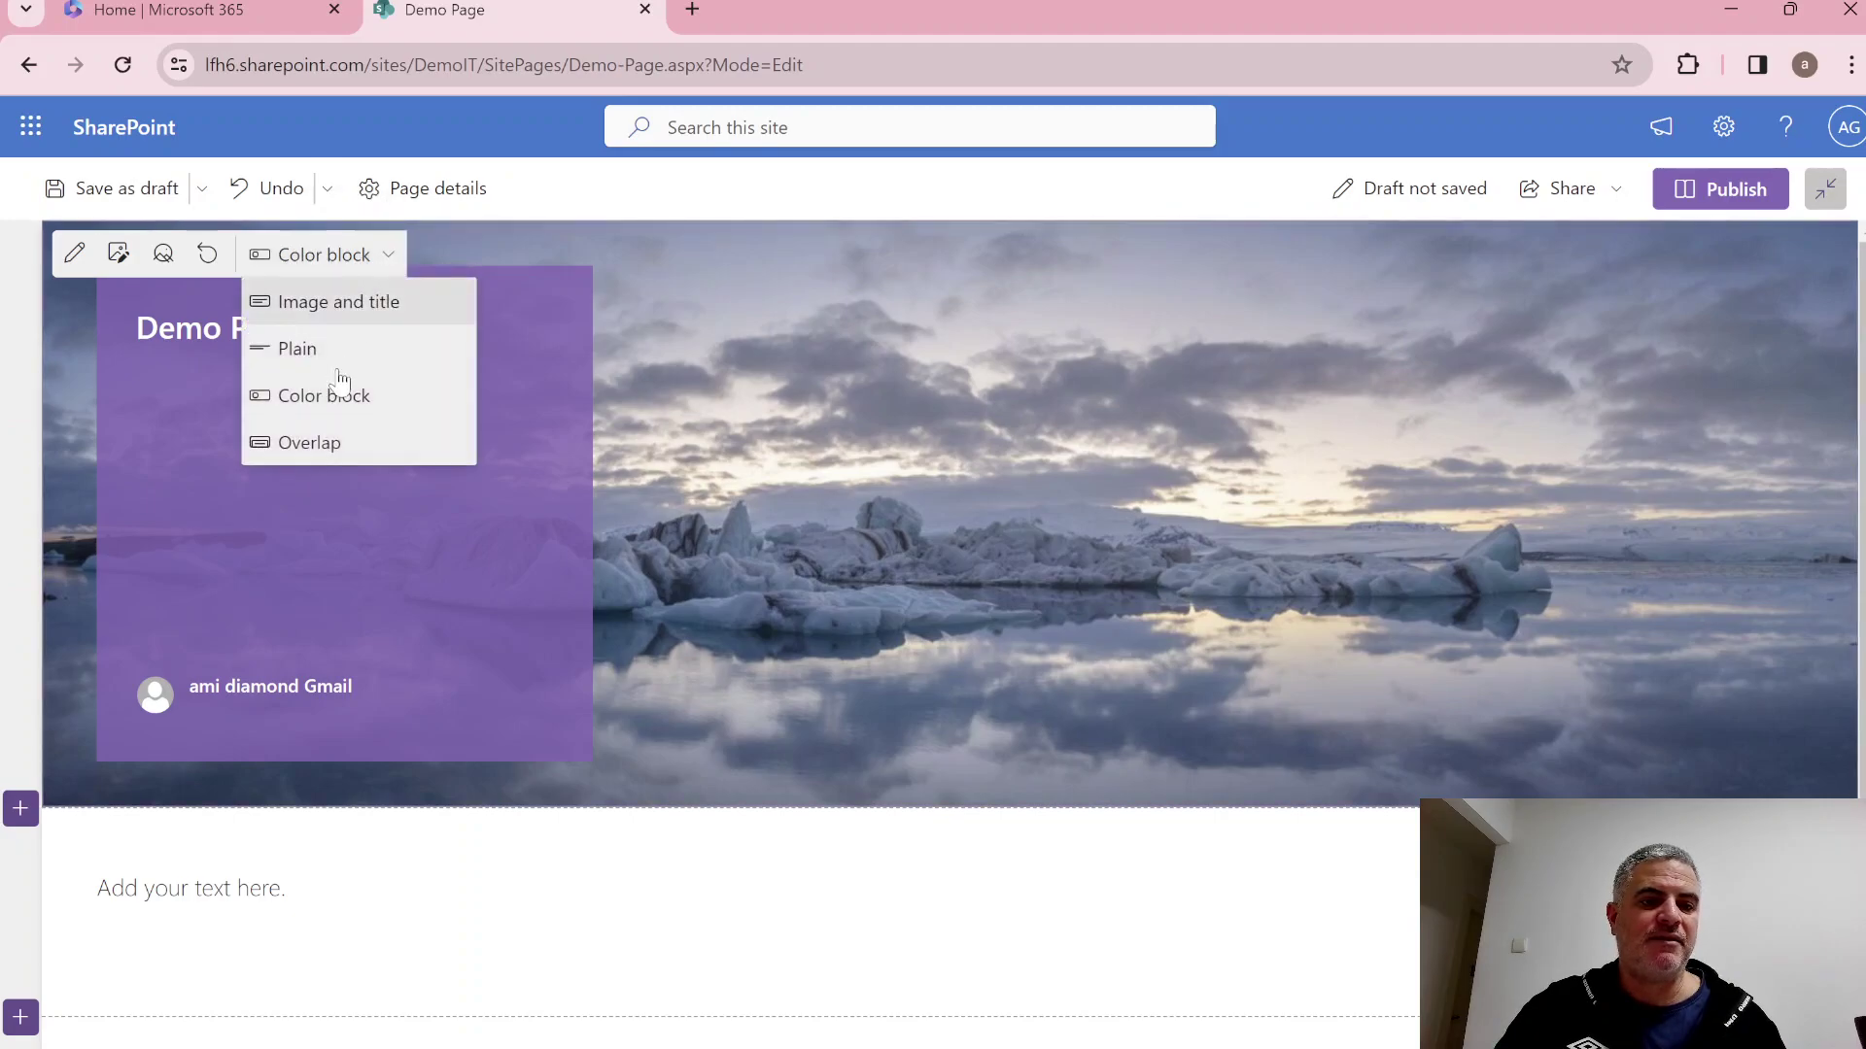
click(342, 445)
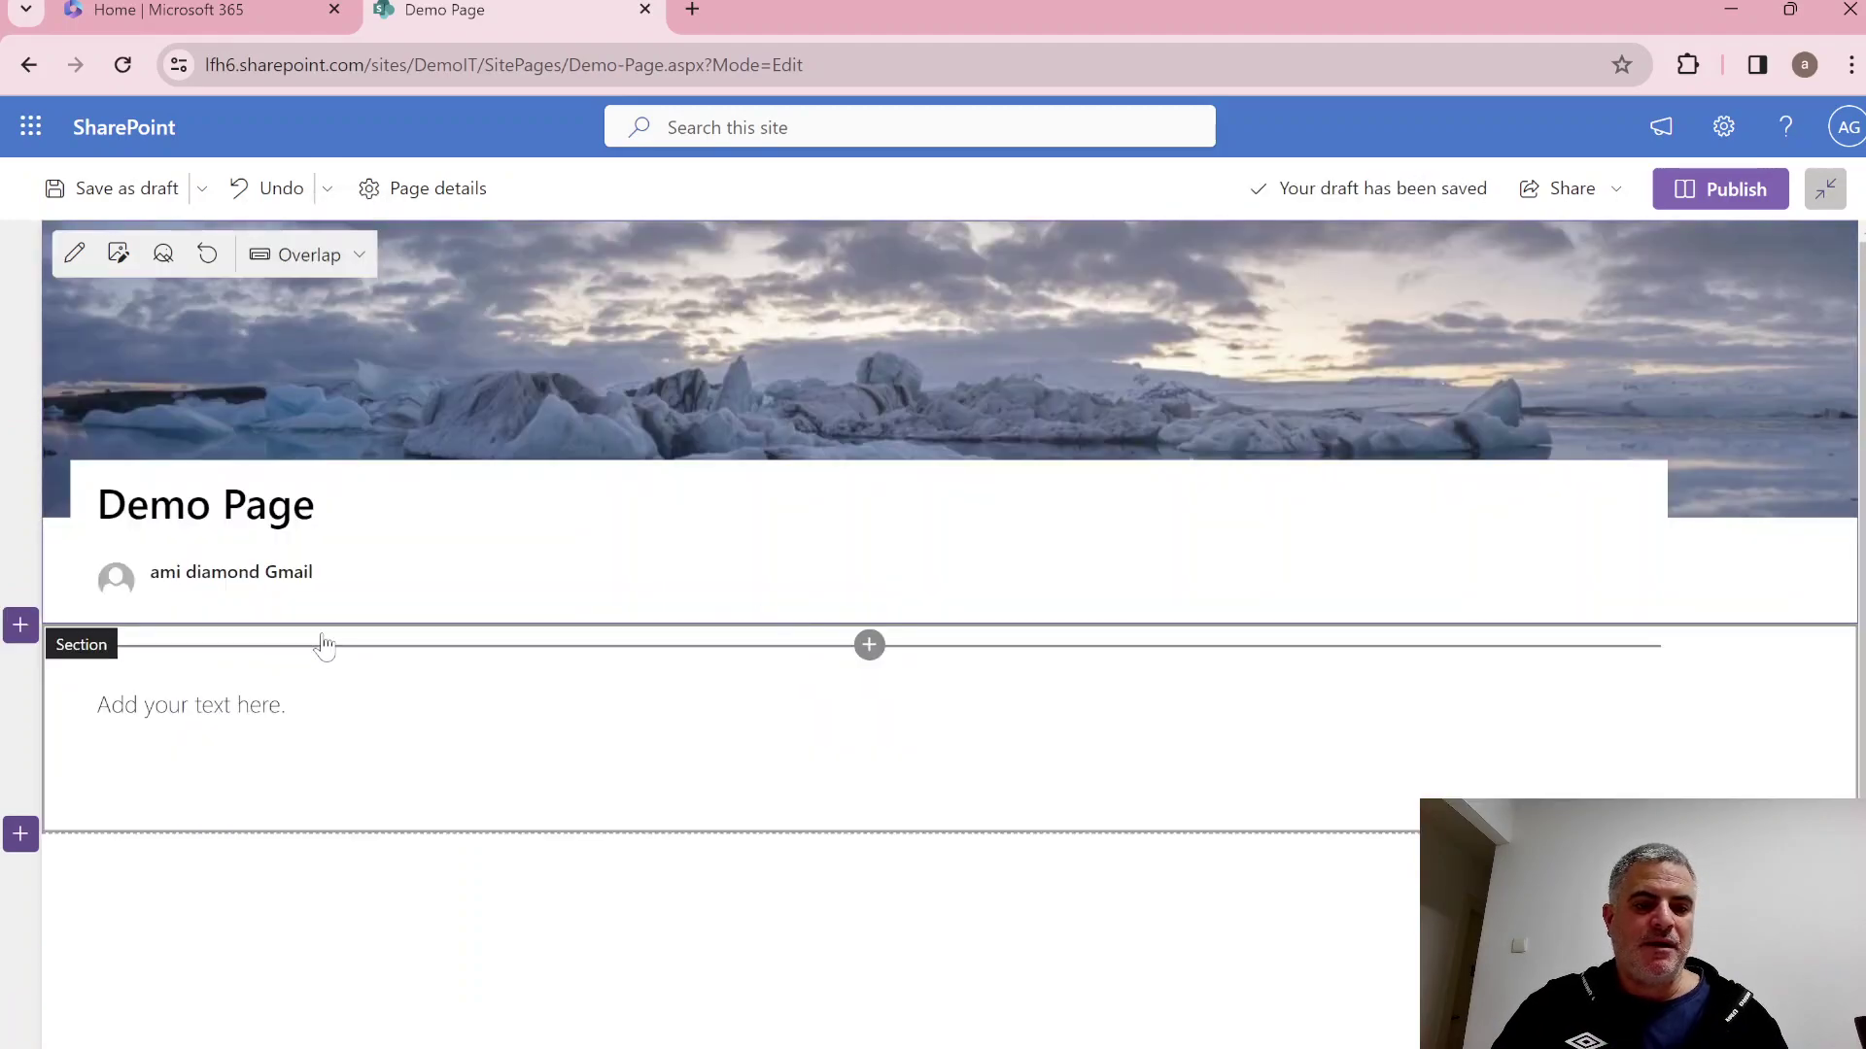
Add a Text web part above the empty text block on Demo Page and enter Welcome in it.
click(869, 646)
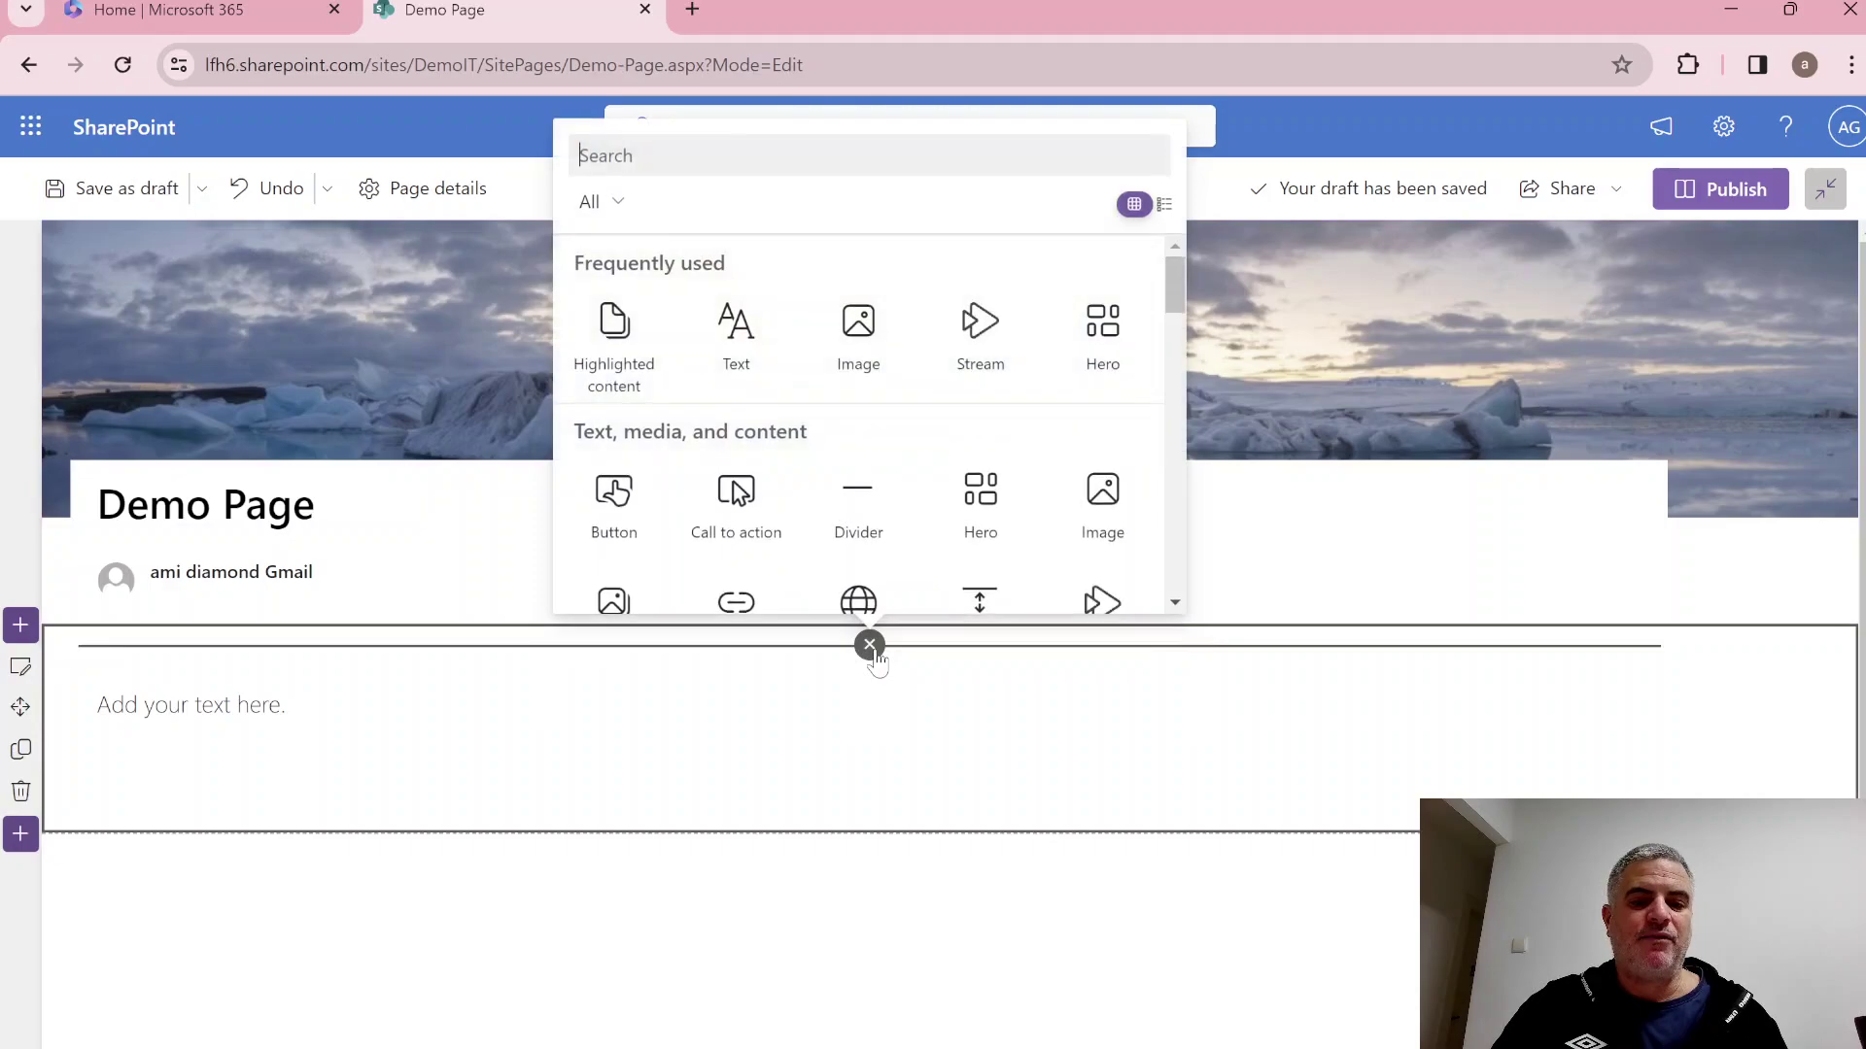
click(733, 340)
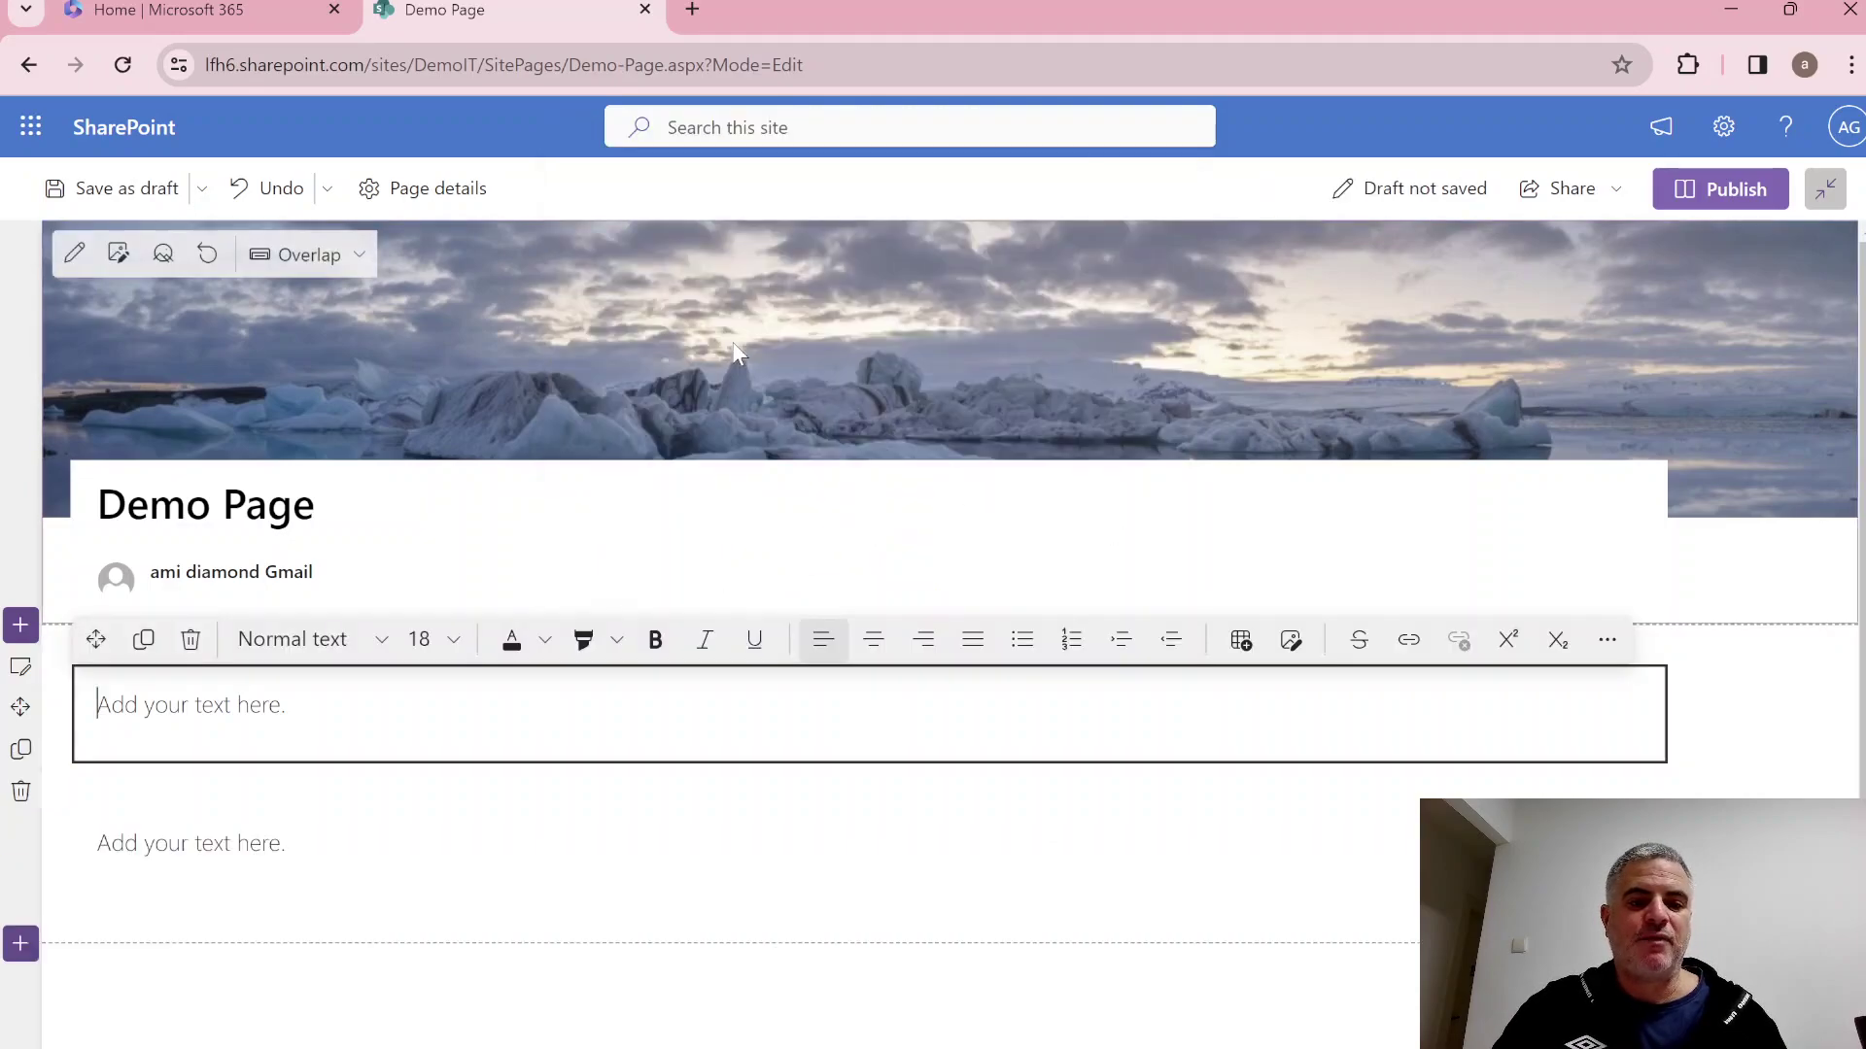
text(W)
key(BackSpace)
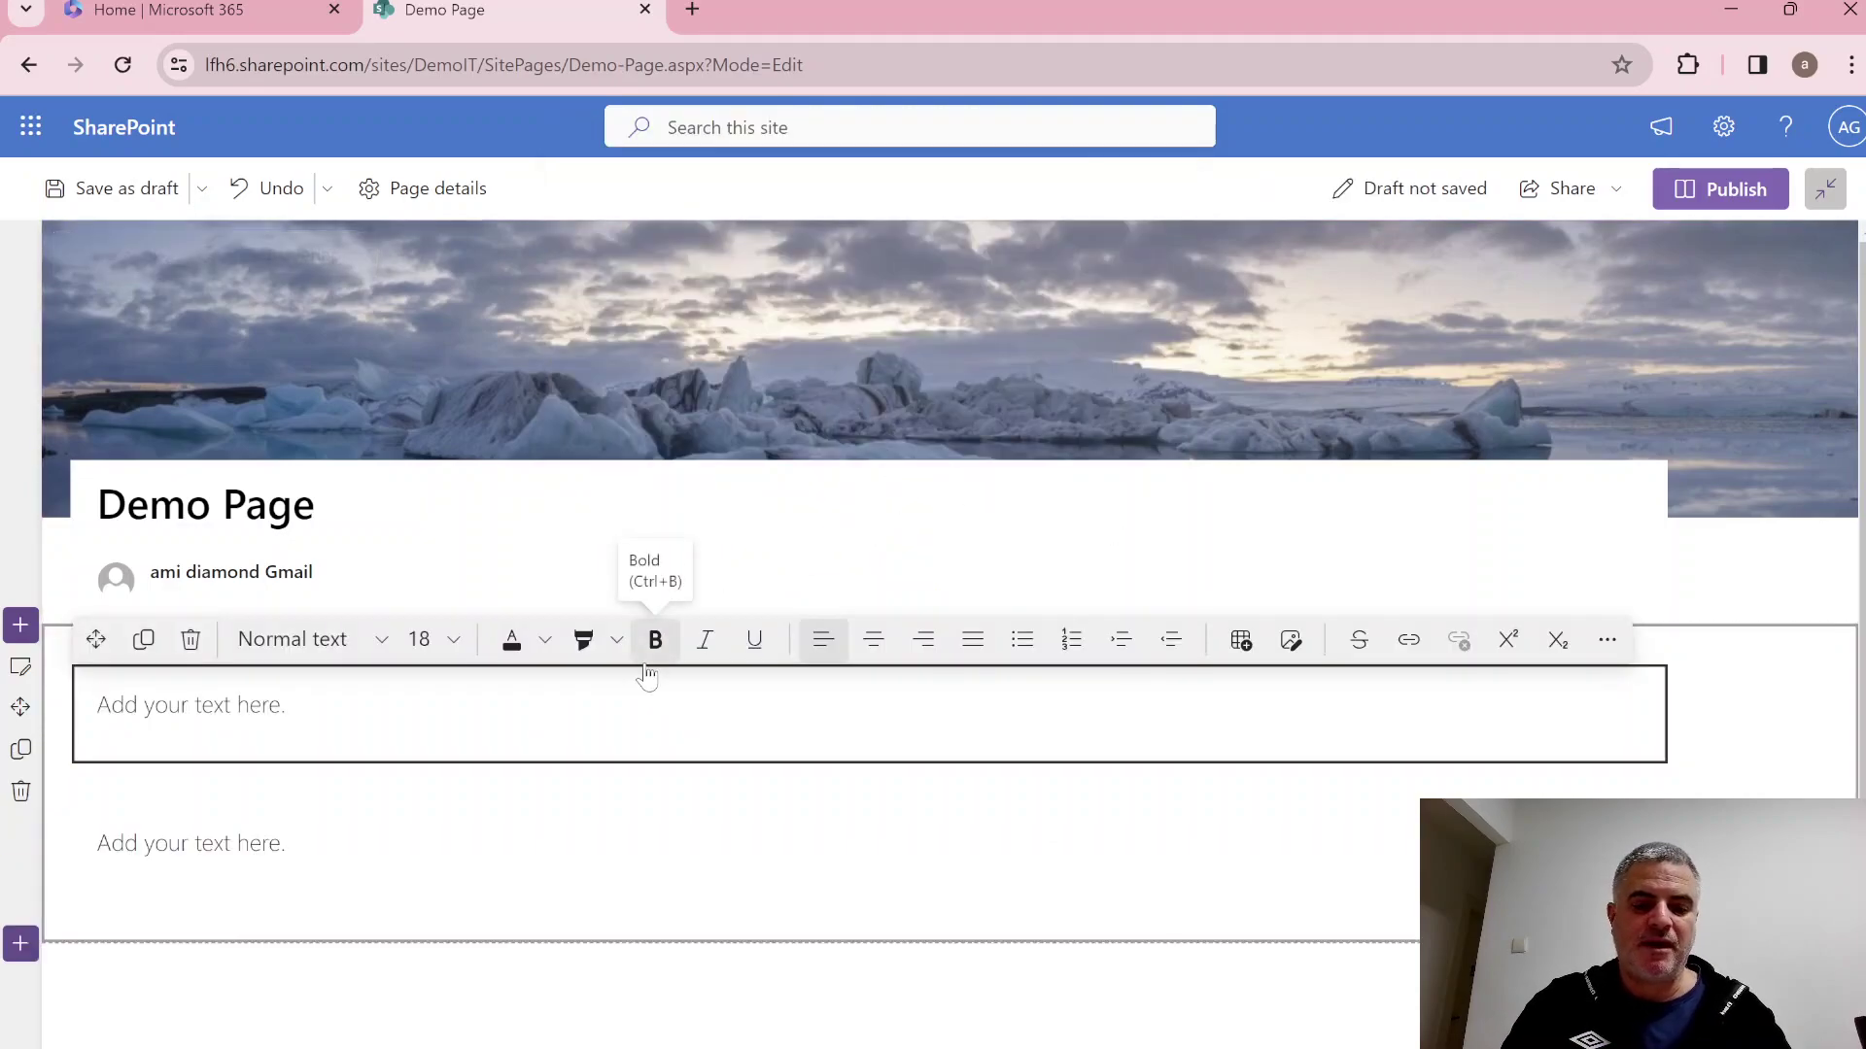
text(Welcome)
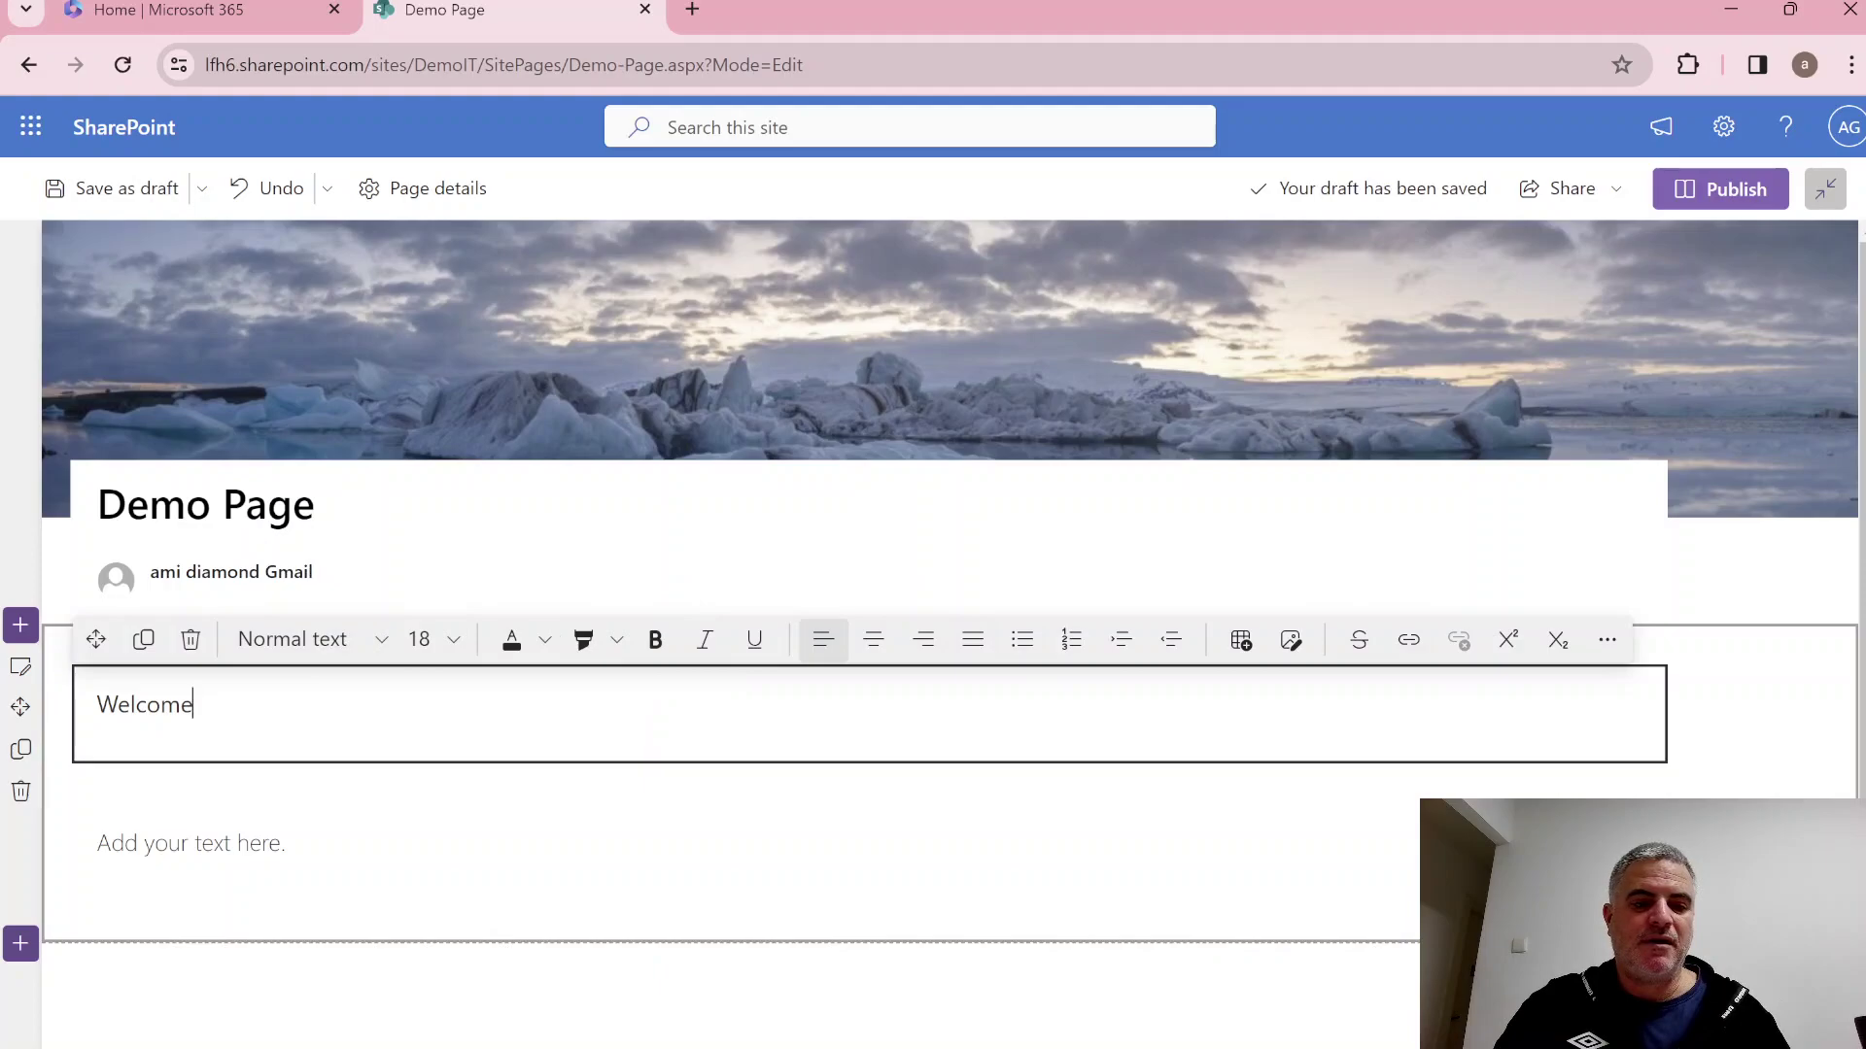
Make the word Welcome in the new Text web part bold.
key(shift+Left)
key(shift+Left)
key(shift+Left)
key(shift+Left)
key(shift+Left)
key(shift+Left)
key(shift+Left)
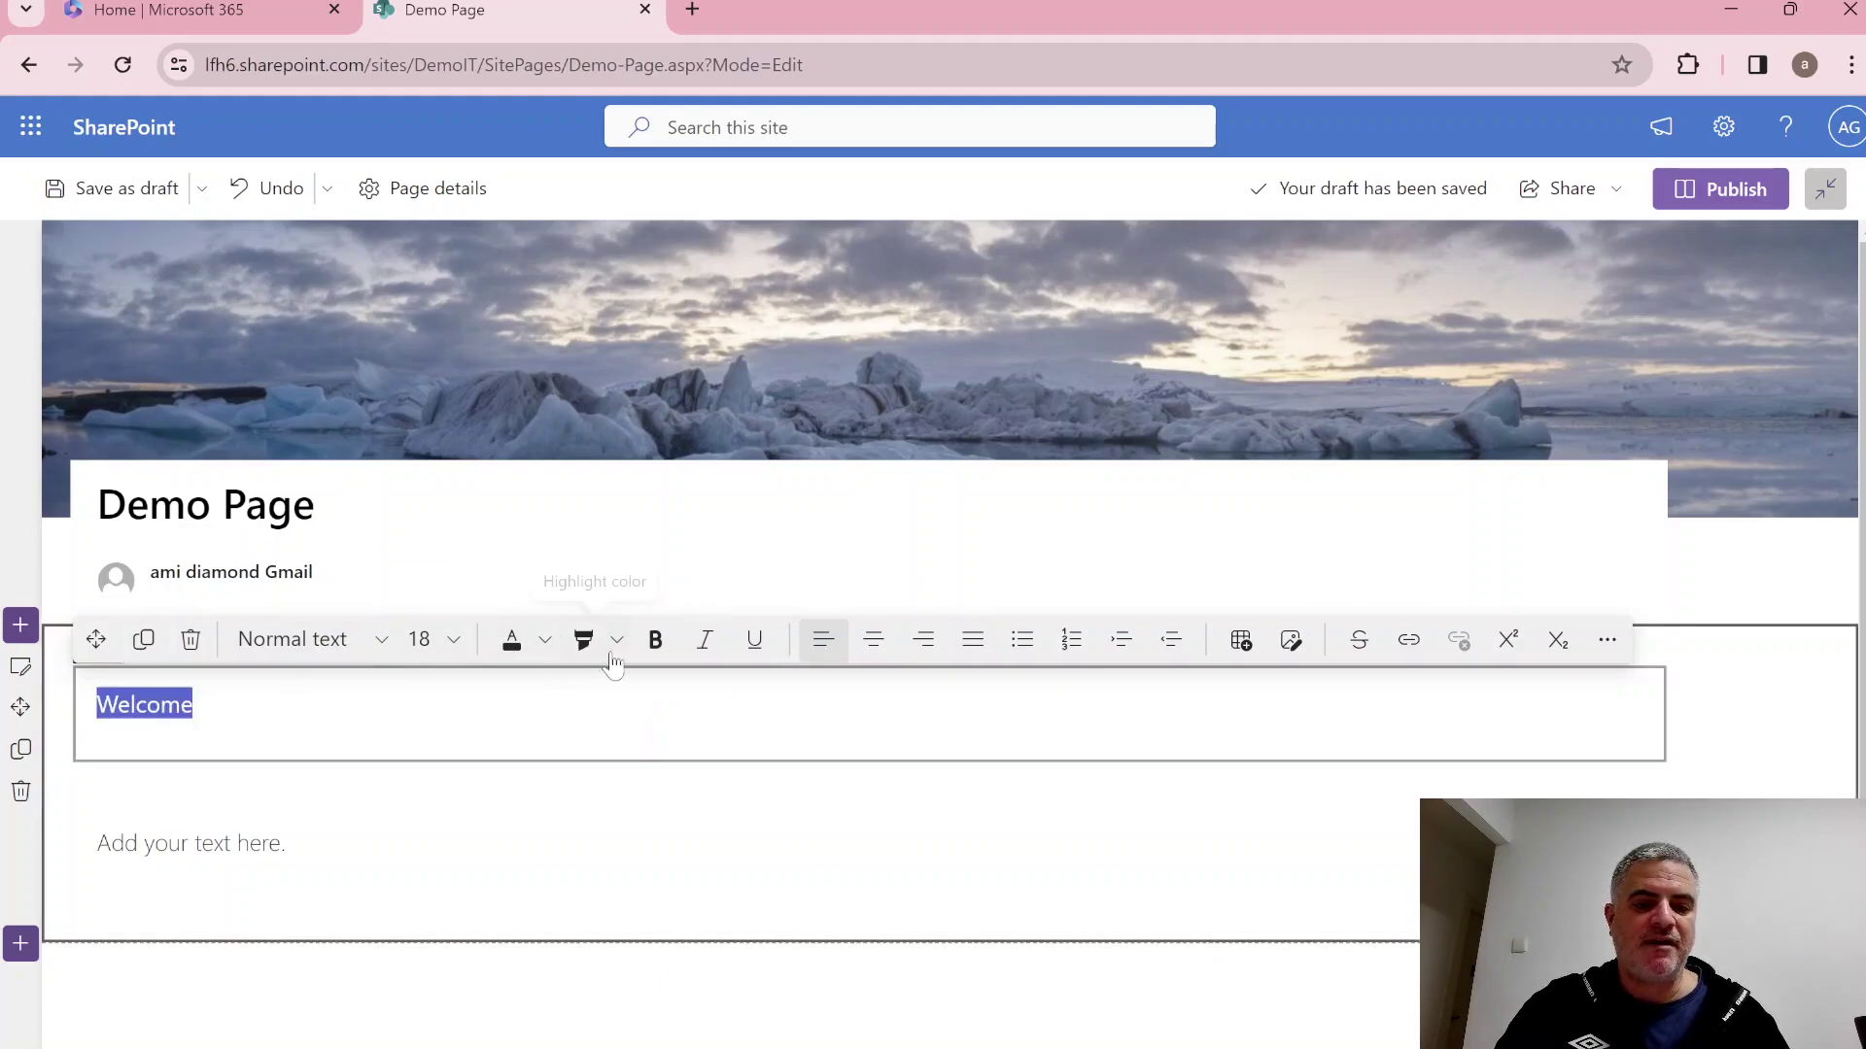
click(655, 643)
key(Right)
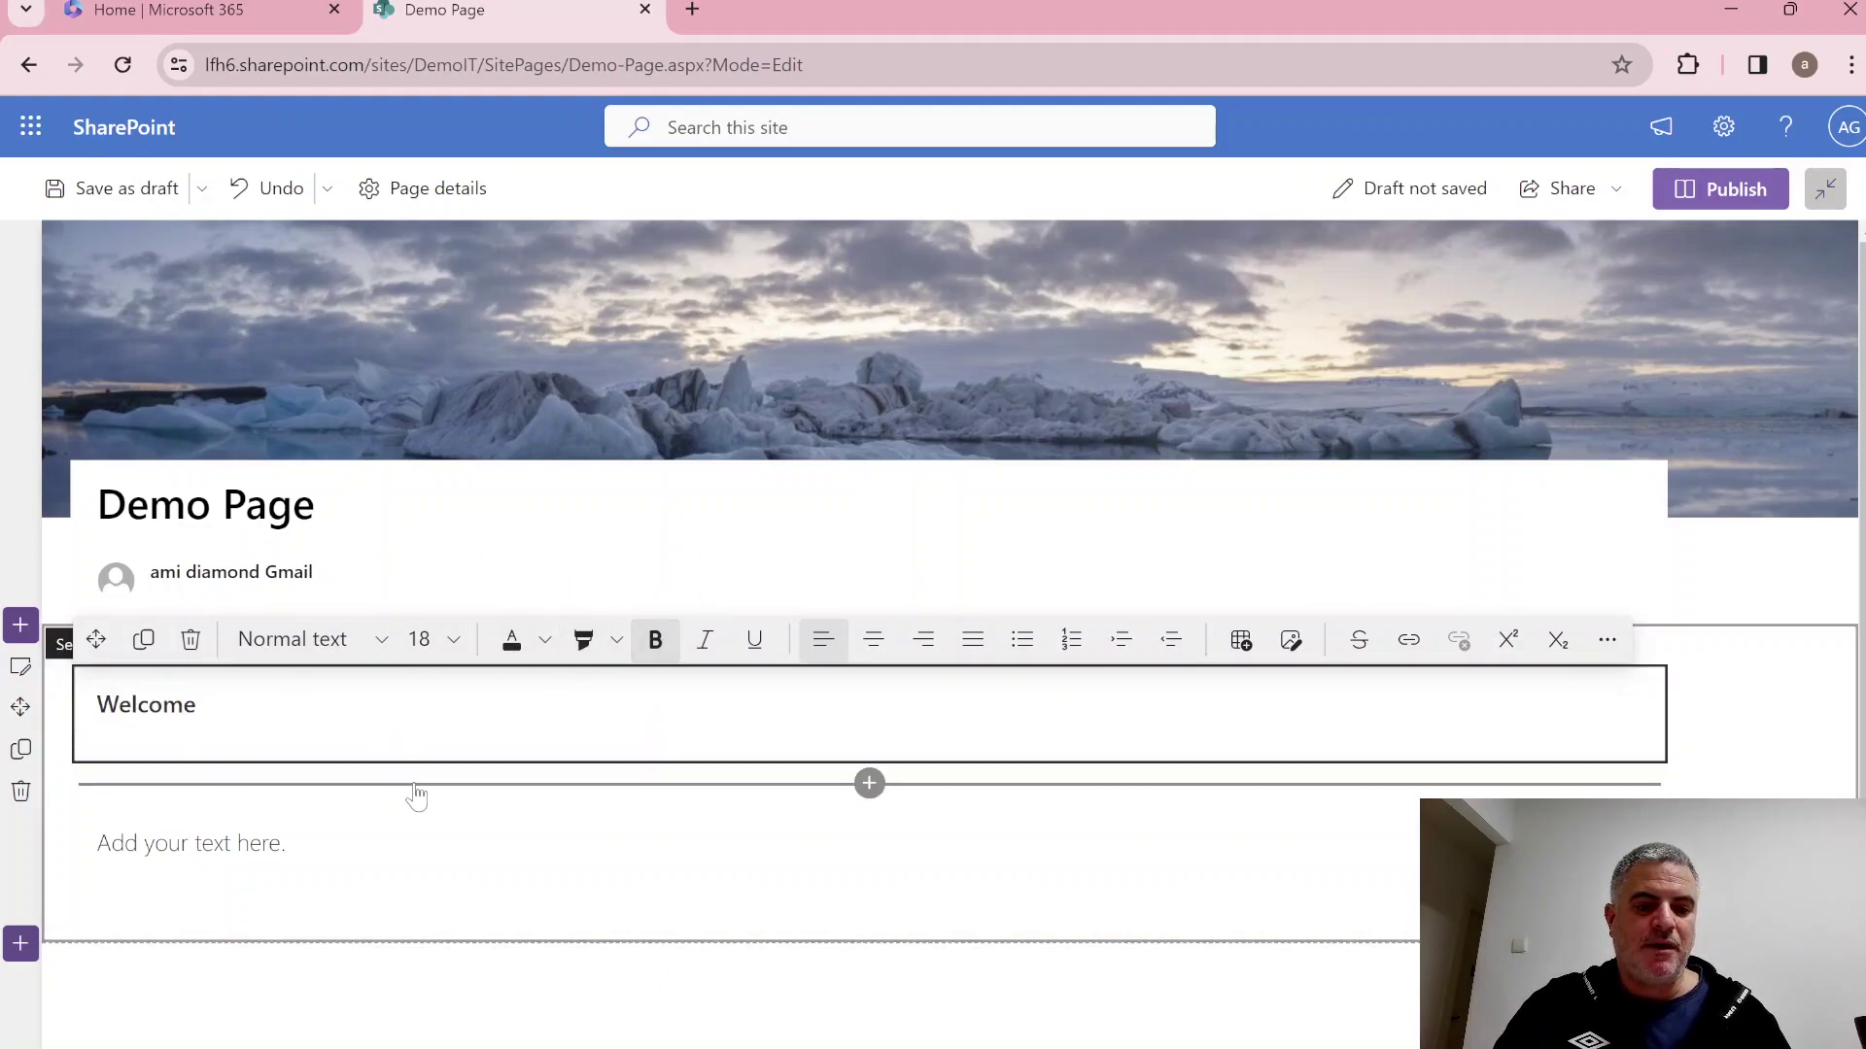
Try the two-column layout on the Demo Page text section, and set the section to three columns.
click(22, 669)
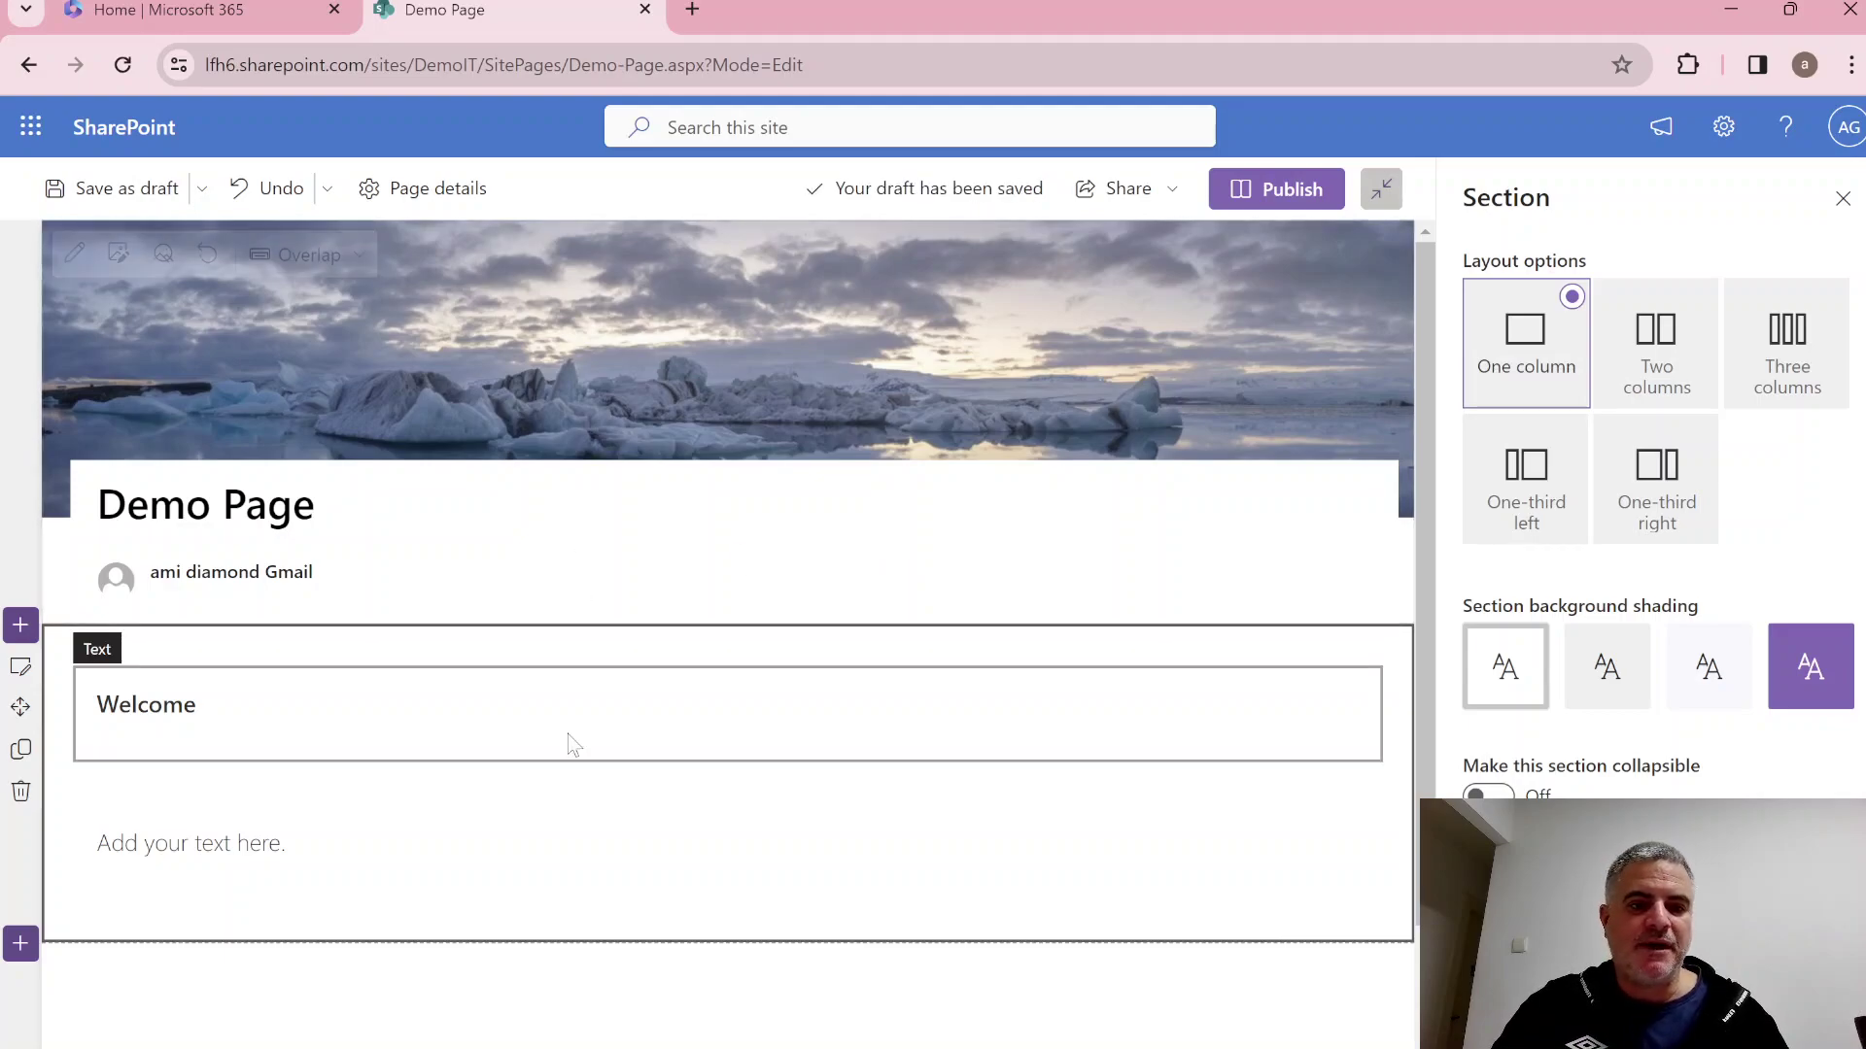
click(1671, 337)
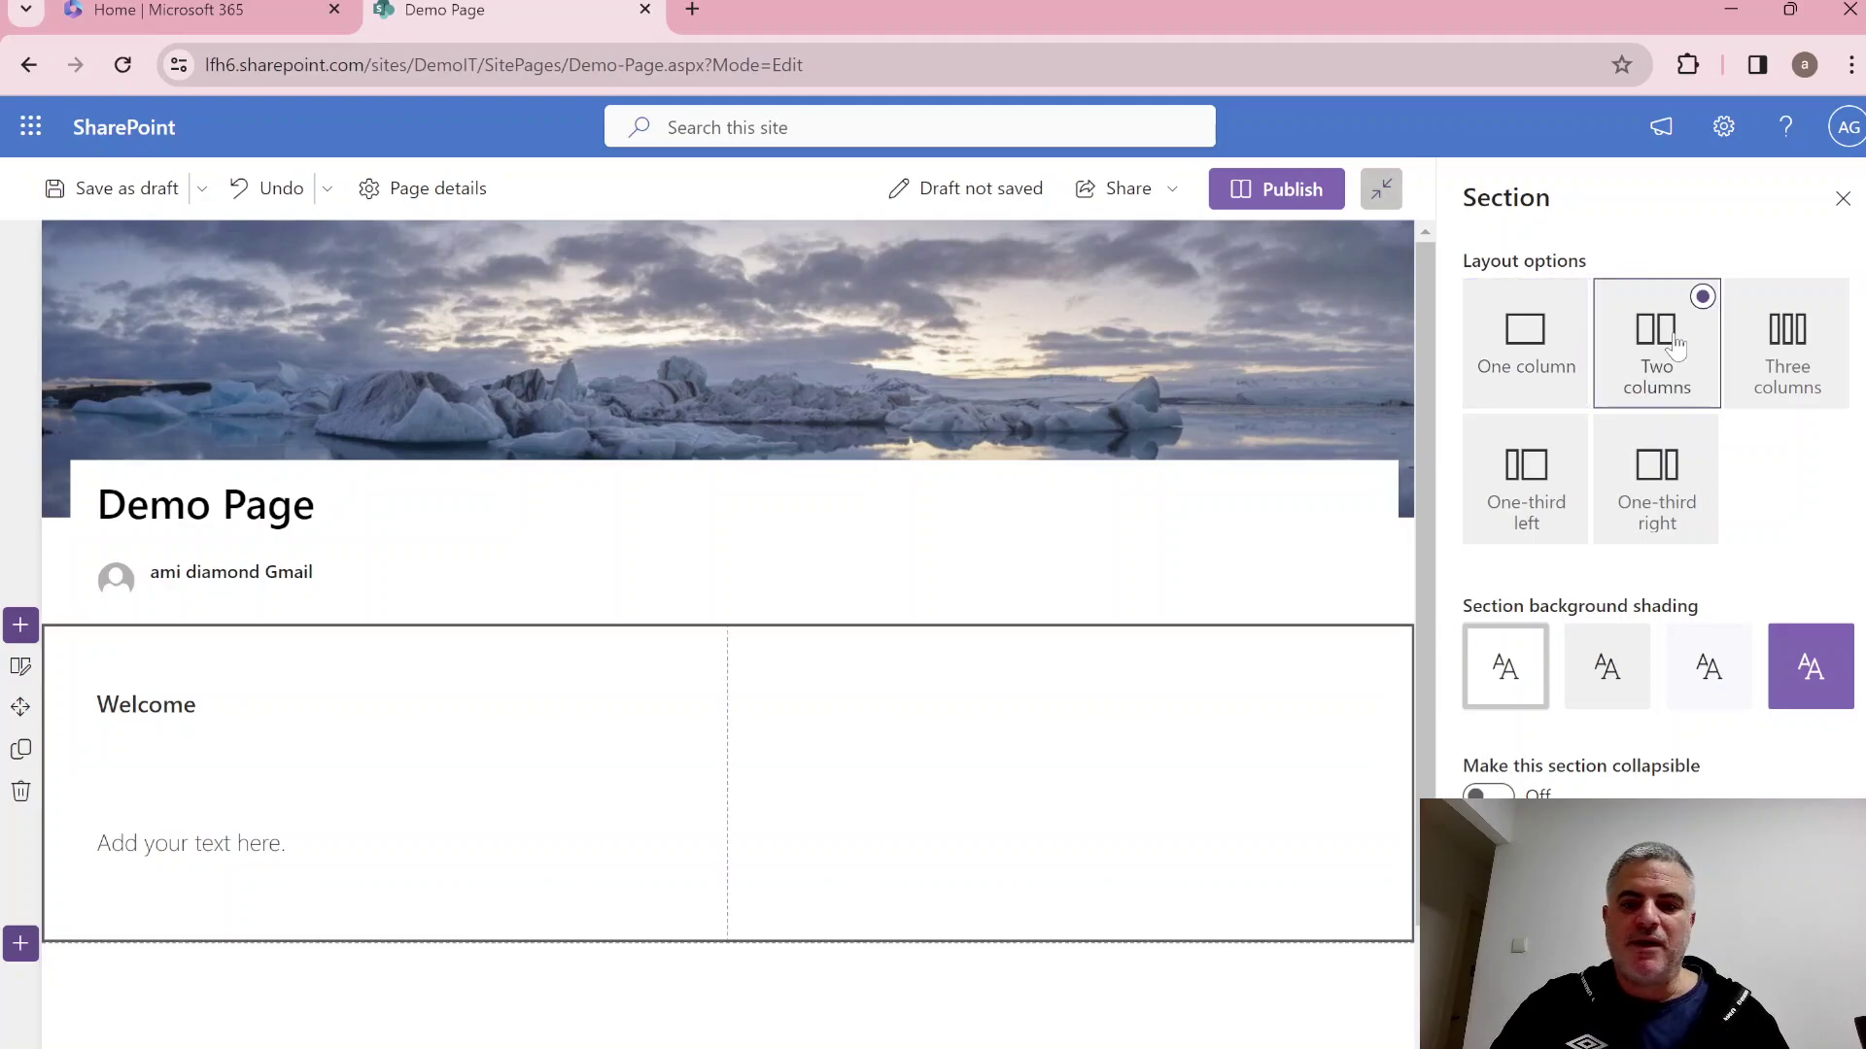
click(1777, 342)
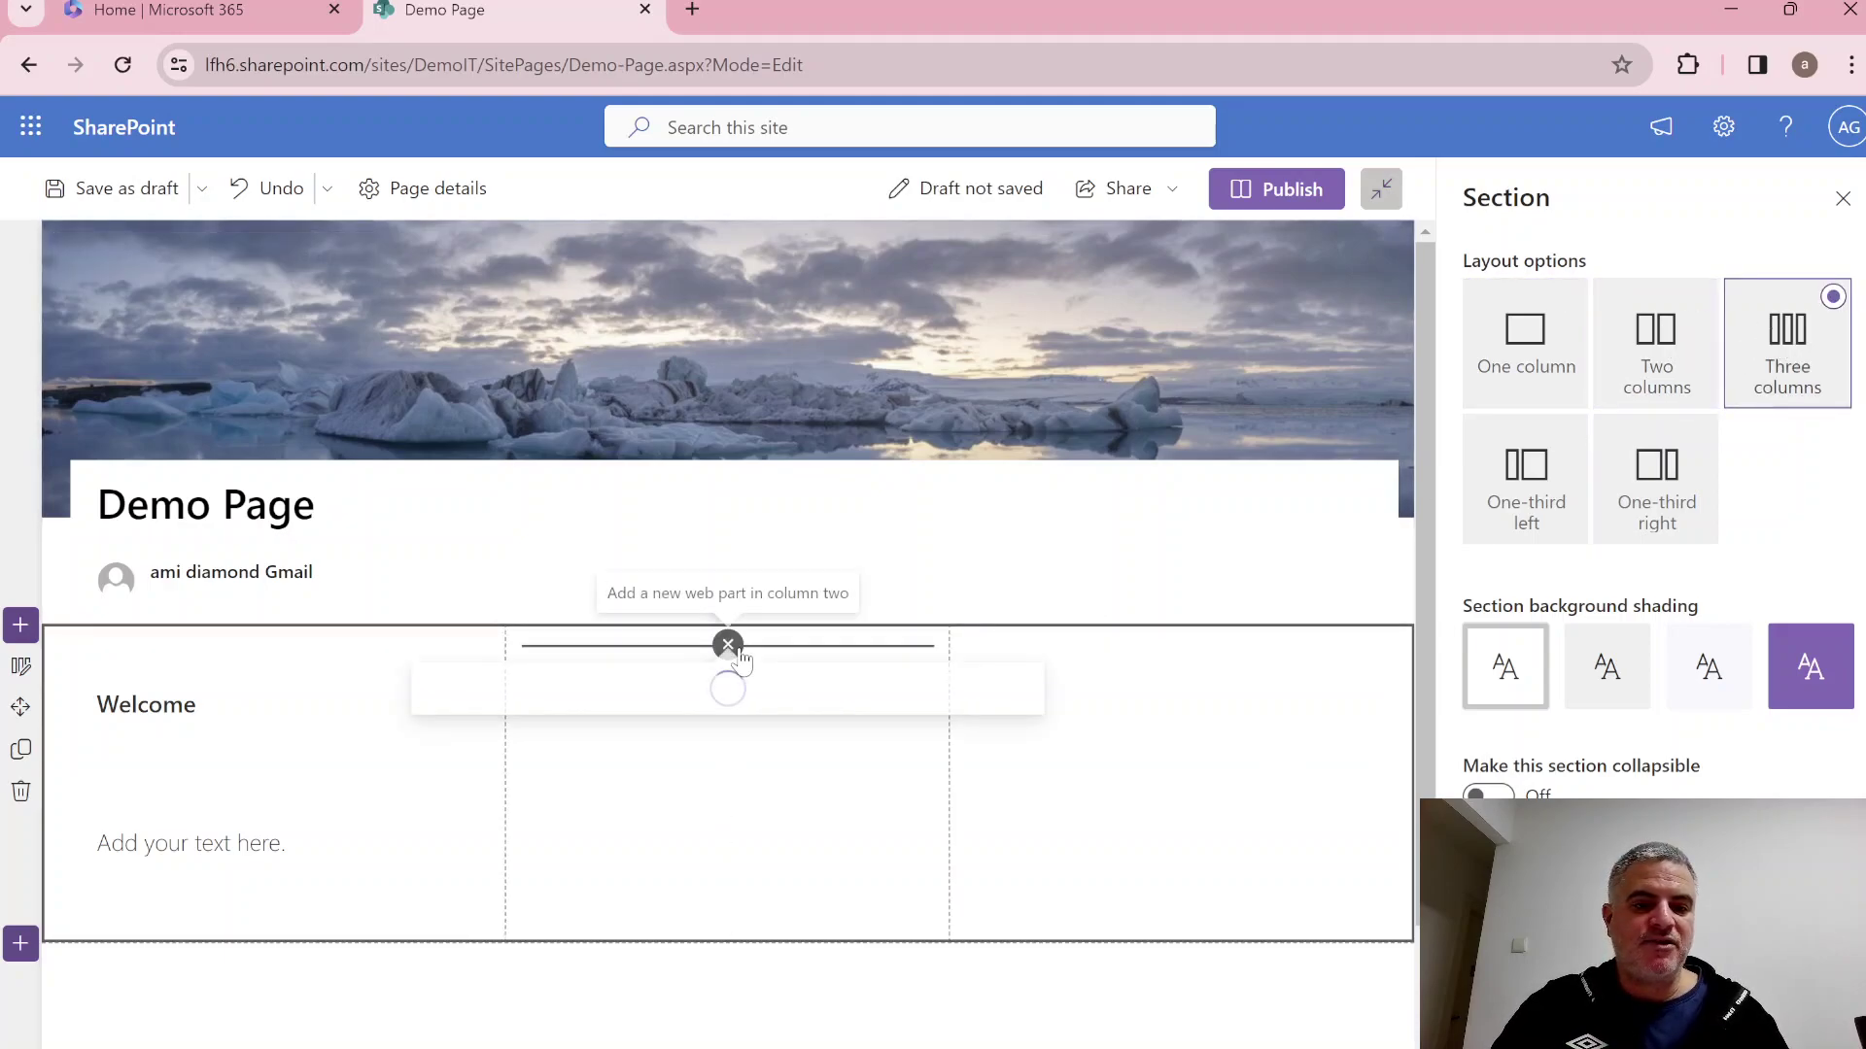
Add an Image web part with the stock photo of dark green leaves to the middle column of the three-column section.
click(729, 646)
click(716, 328)
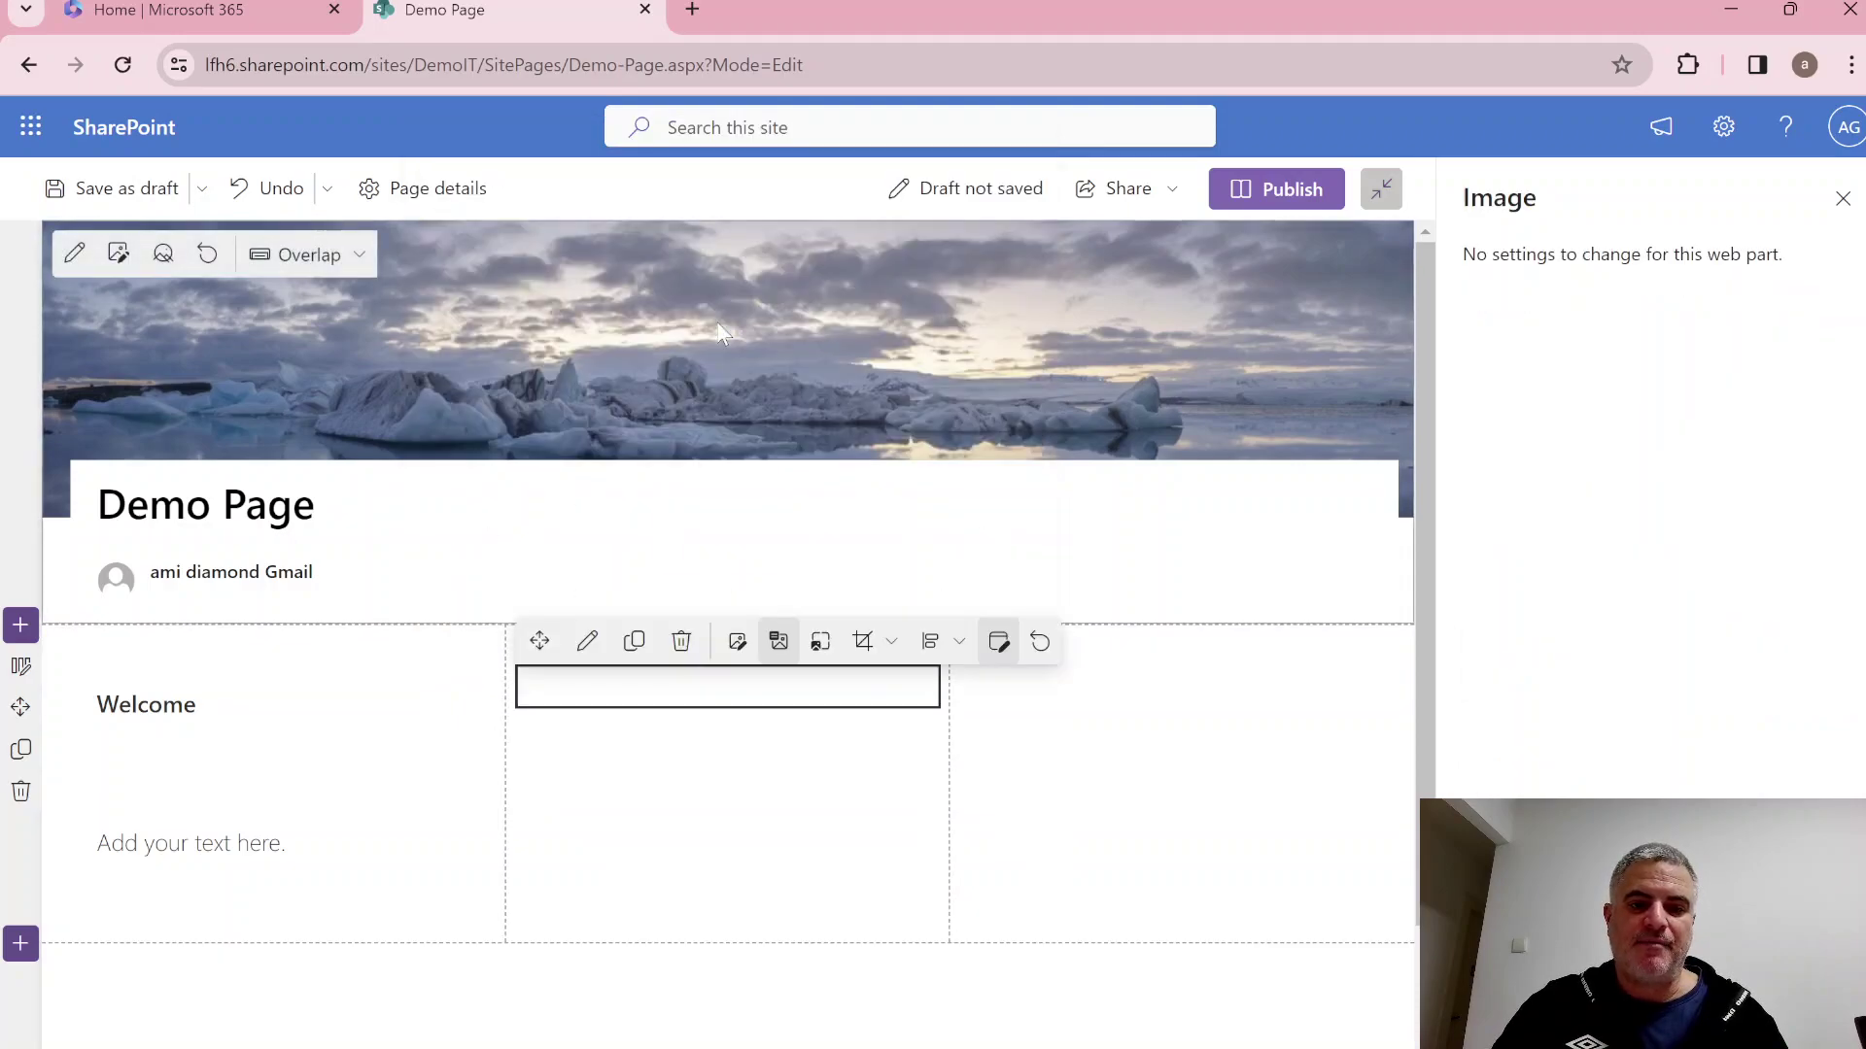
click(366, 378)
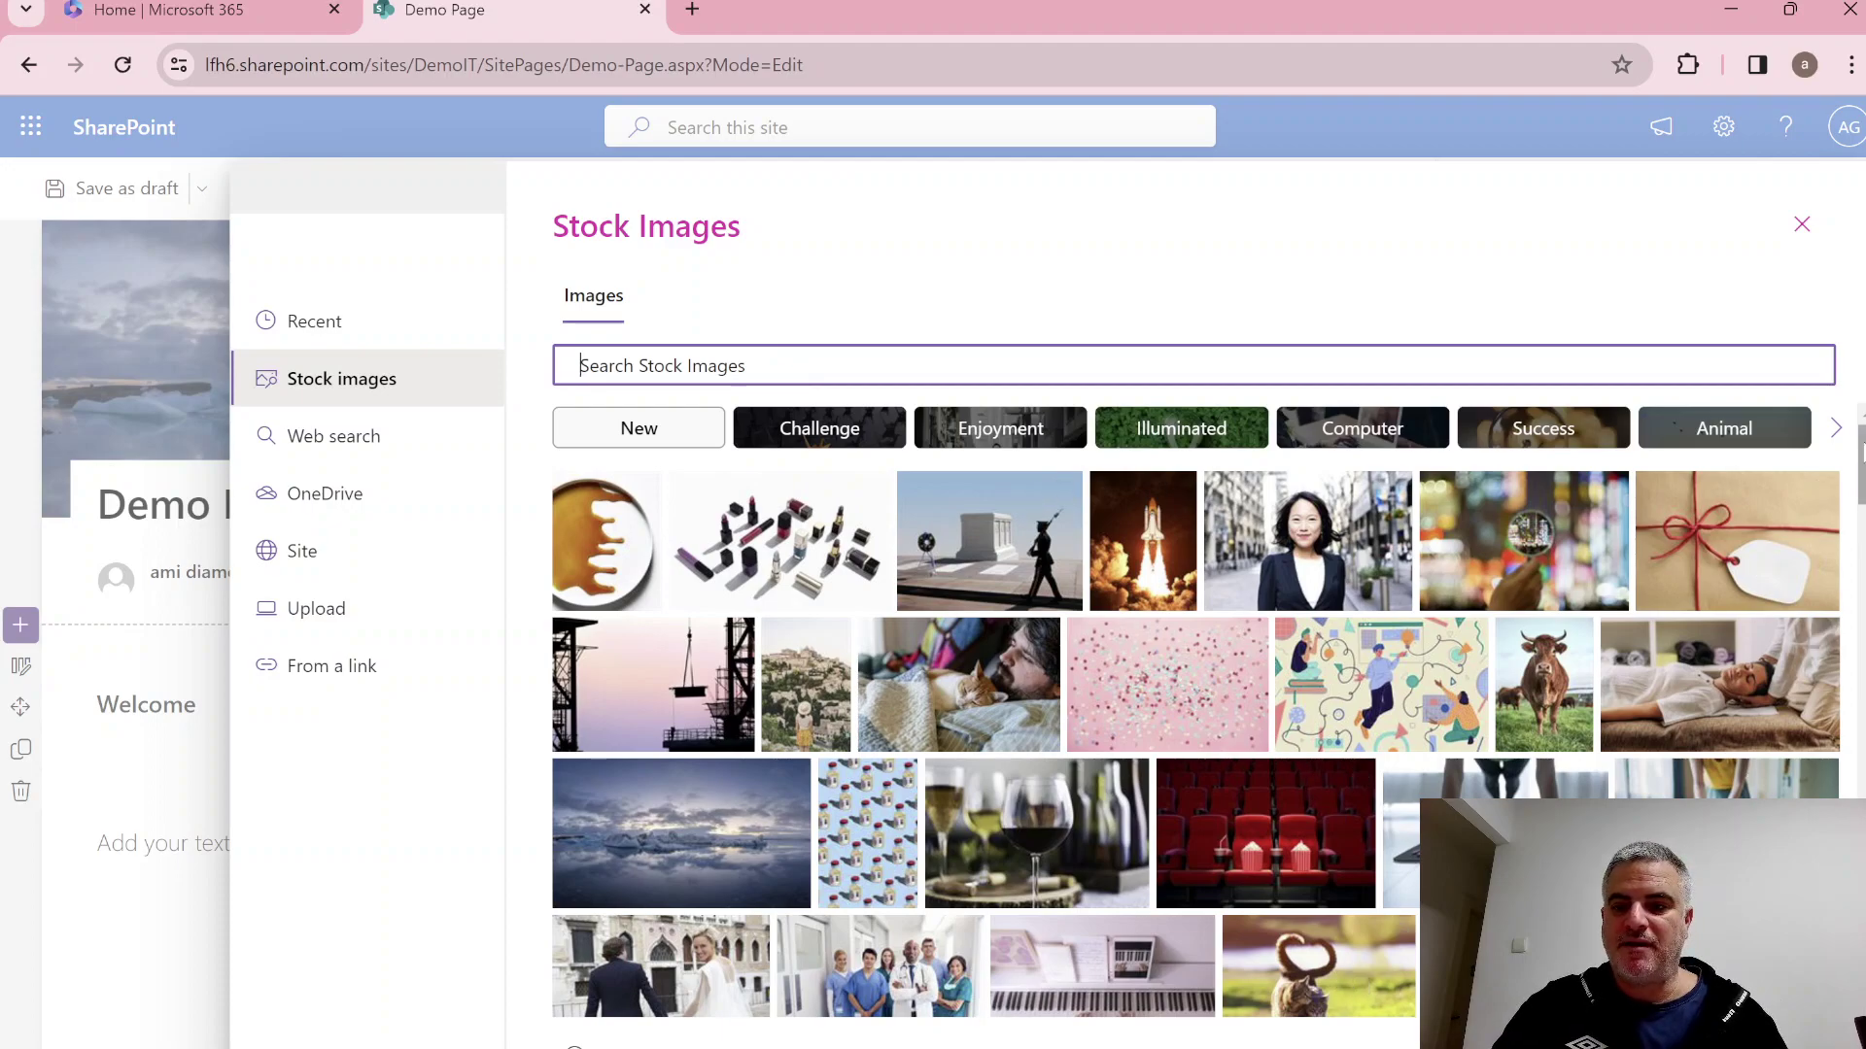
scroll(1793, 706, down, 3)
scroll(1195, 709, down, 10)
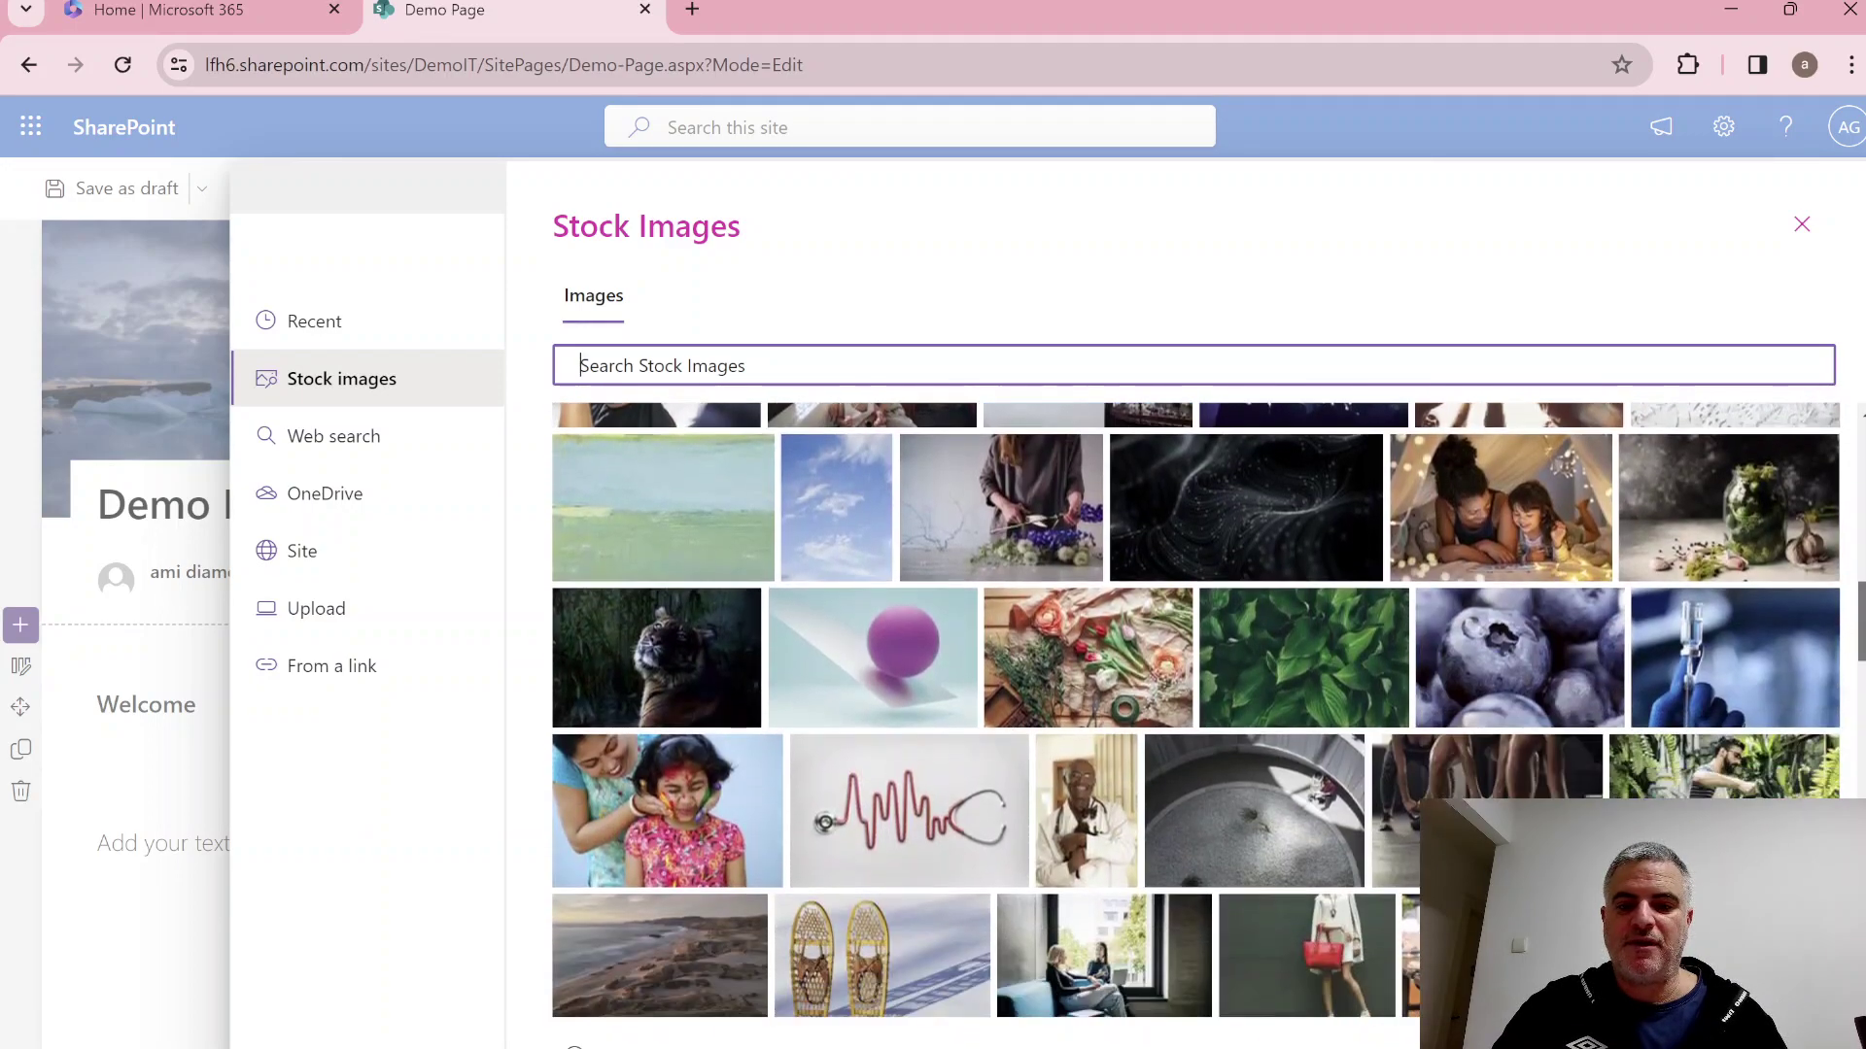
click(1307, 680)
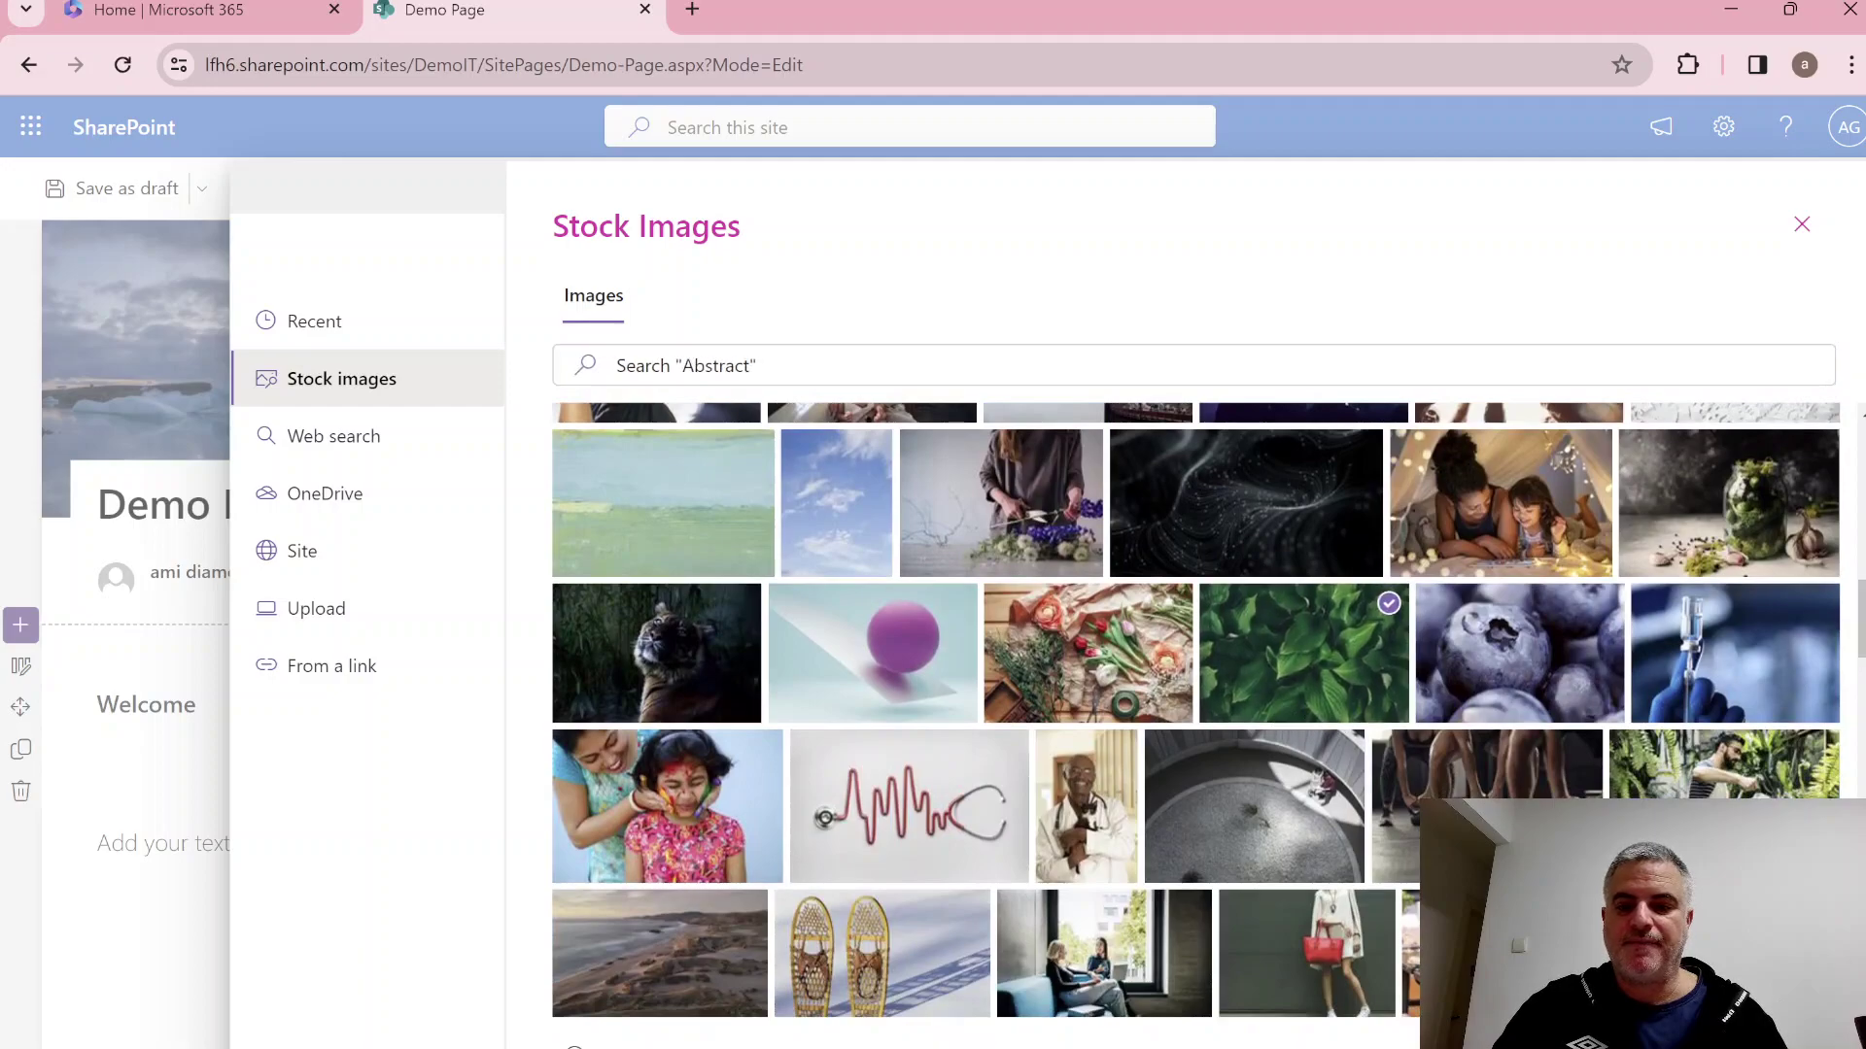
click(1749, 1026)
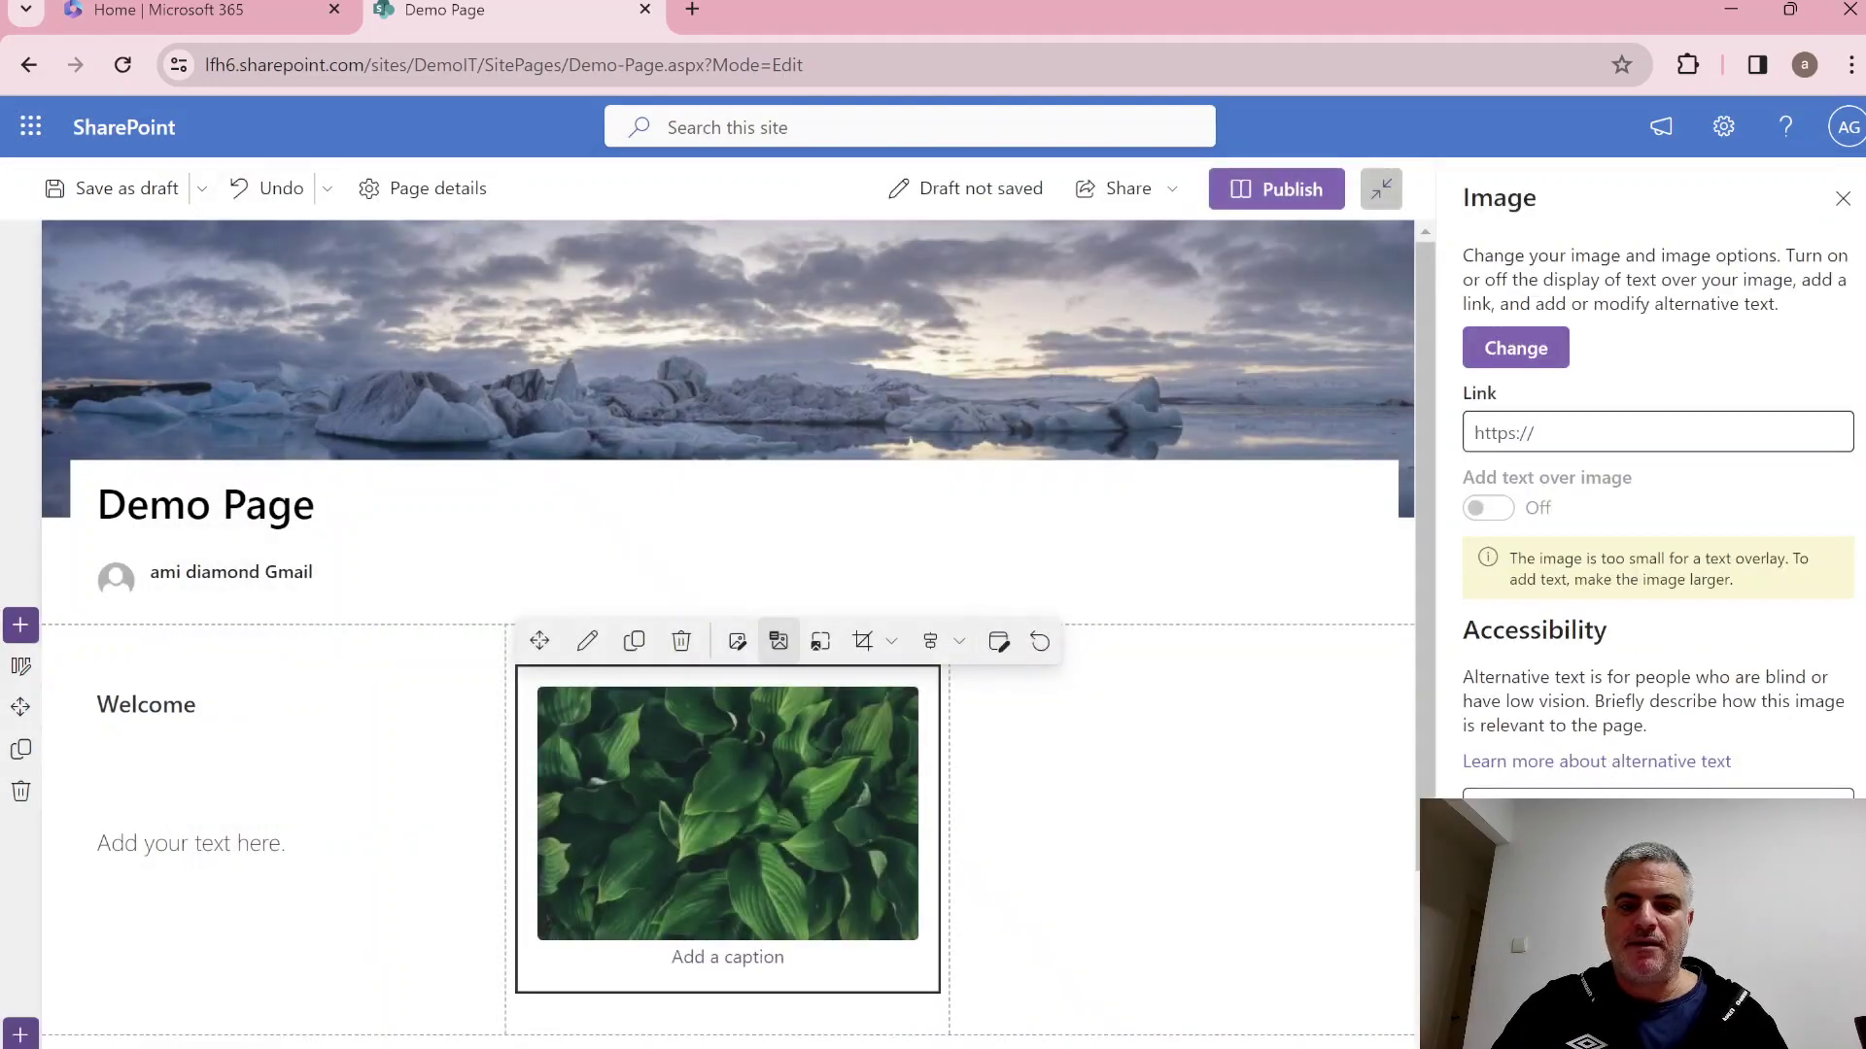
click(1656, 432)
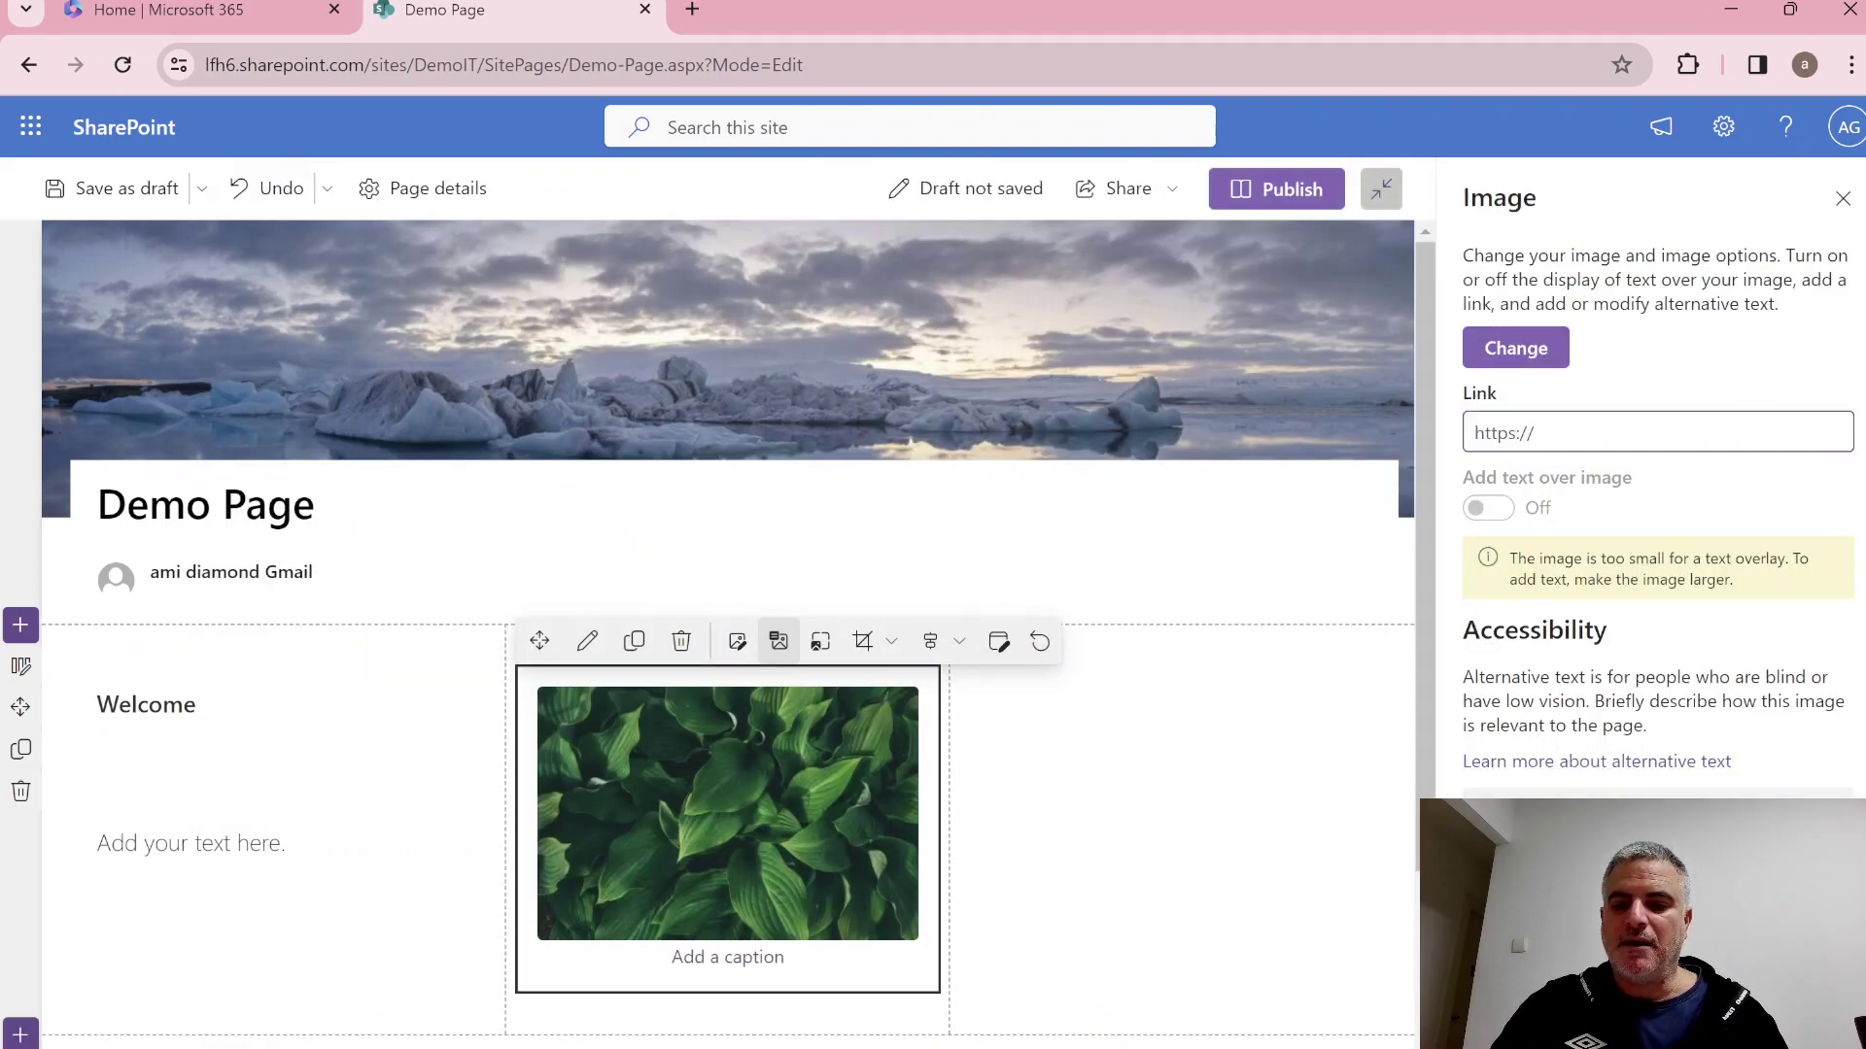
click(1840, 204)
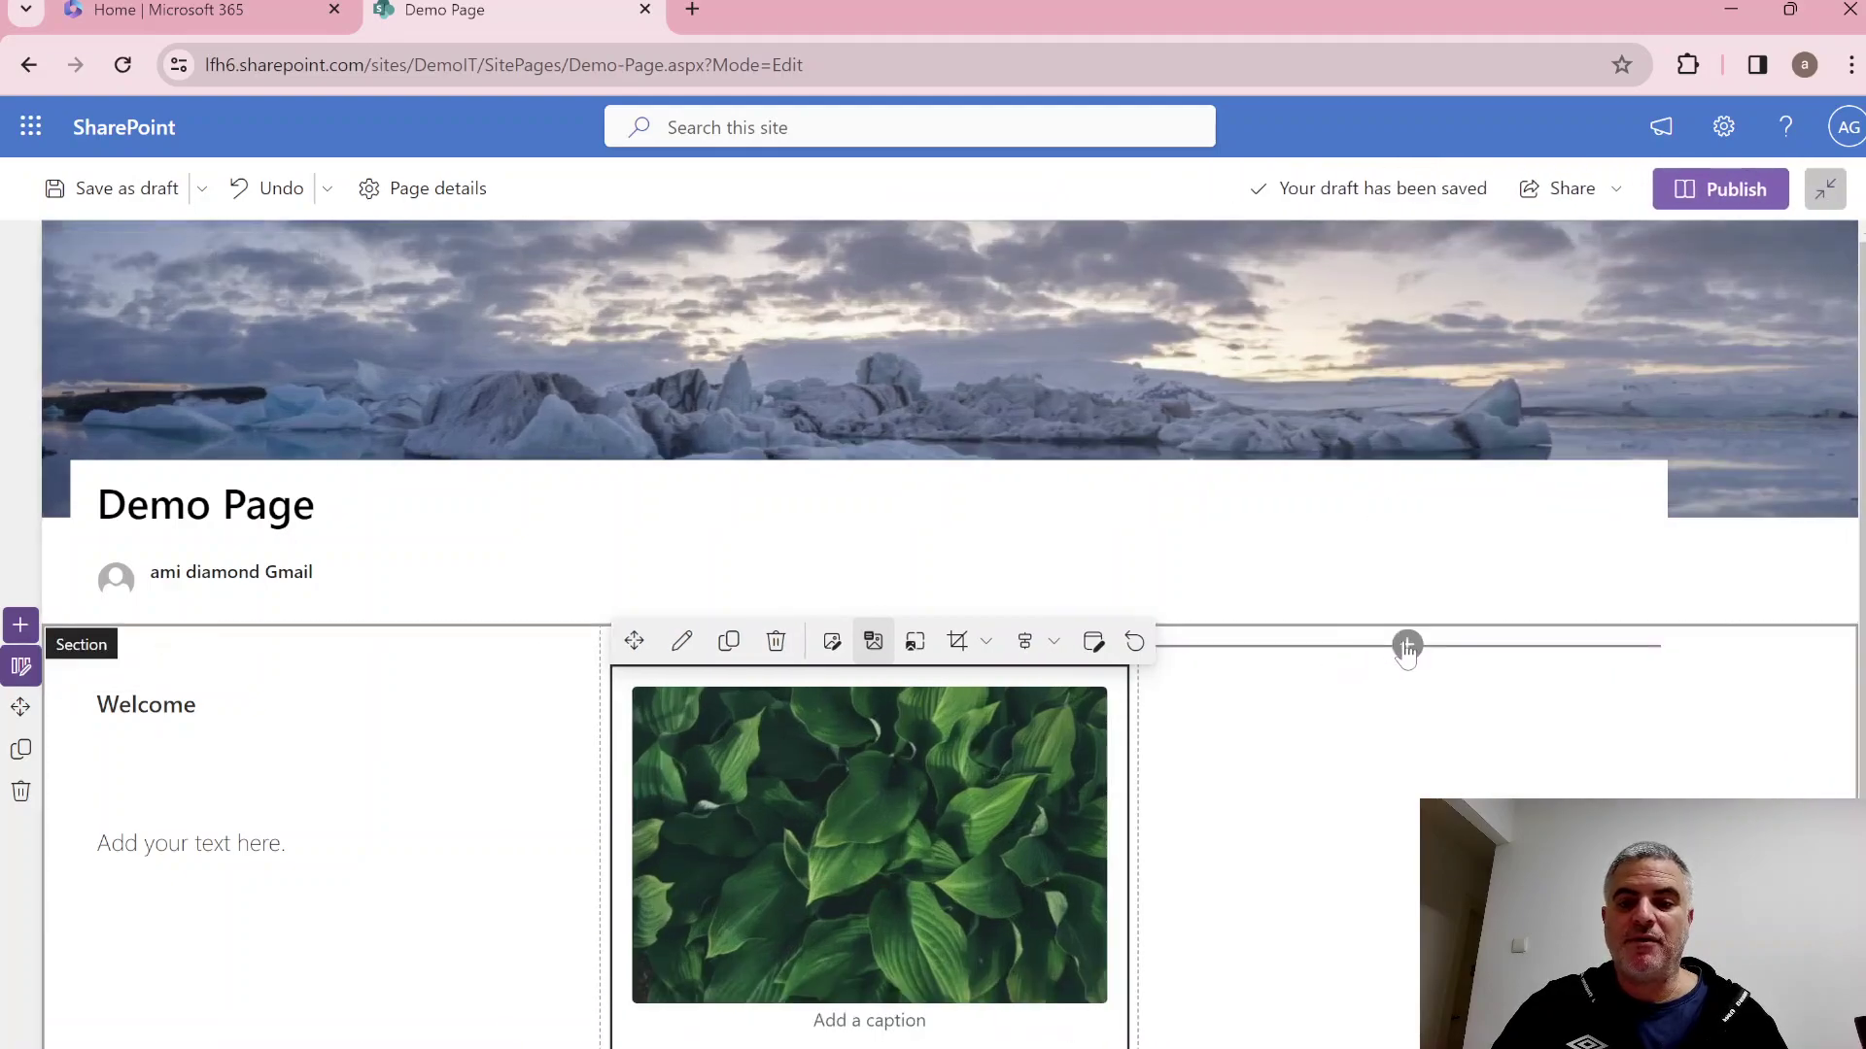
Add a video web part to the empty third column of the Demo Page section.
click(1406, 645)
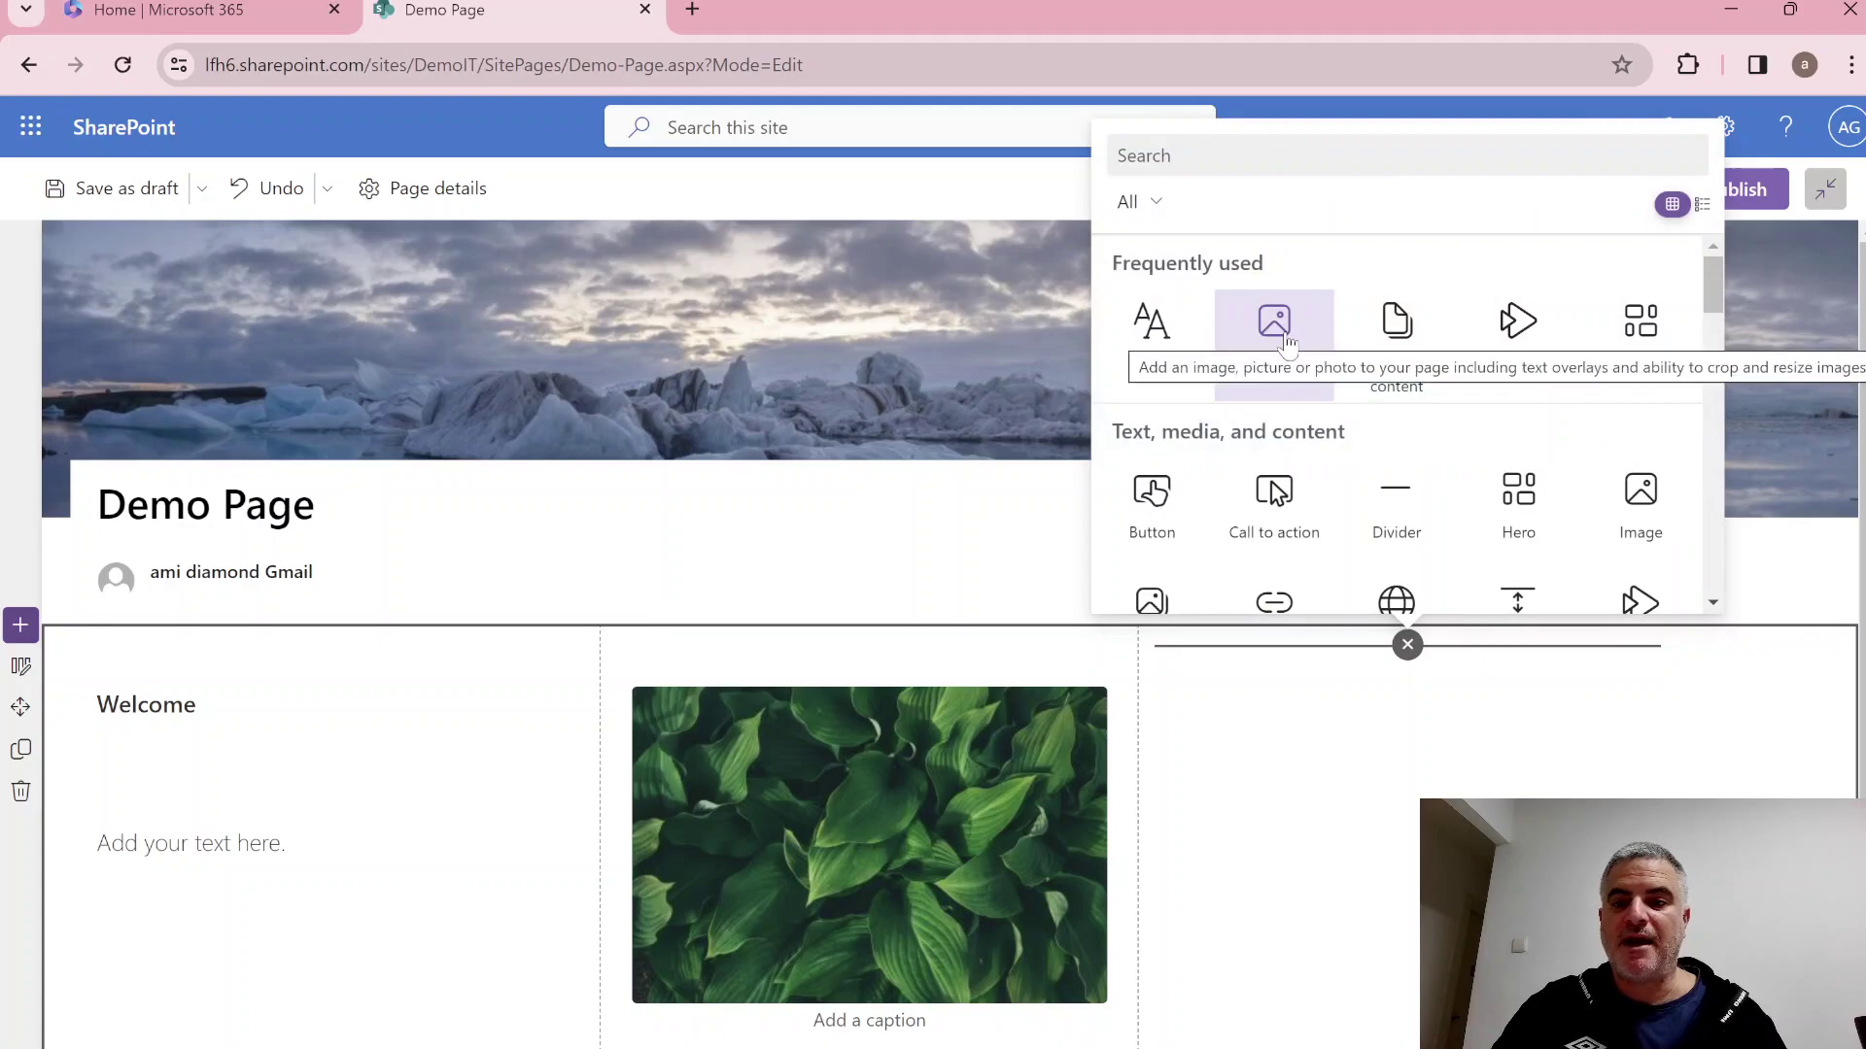
click(1533, 348)
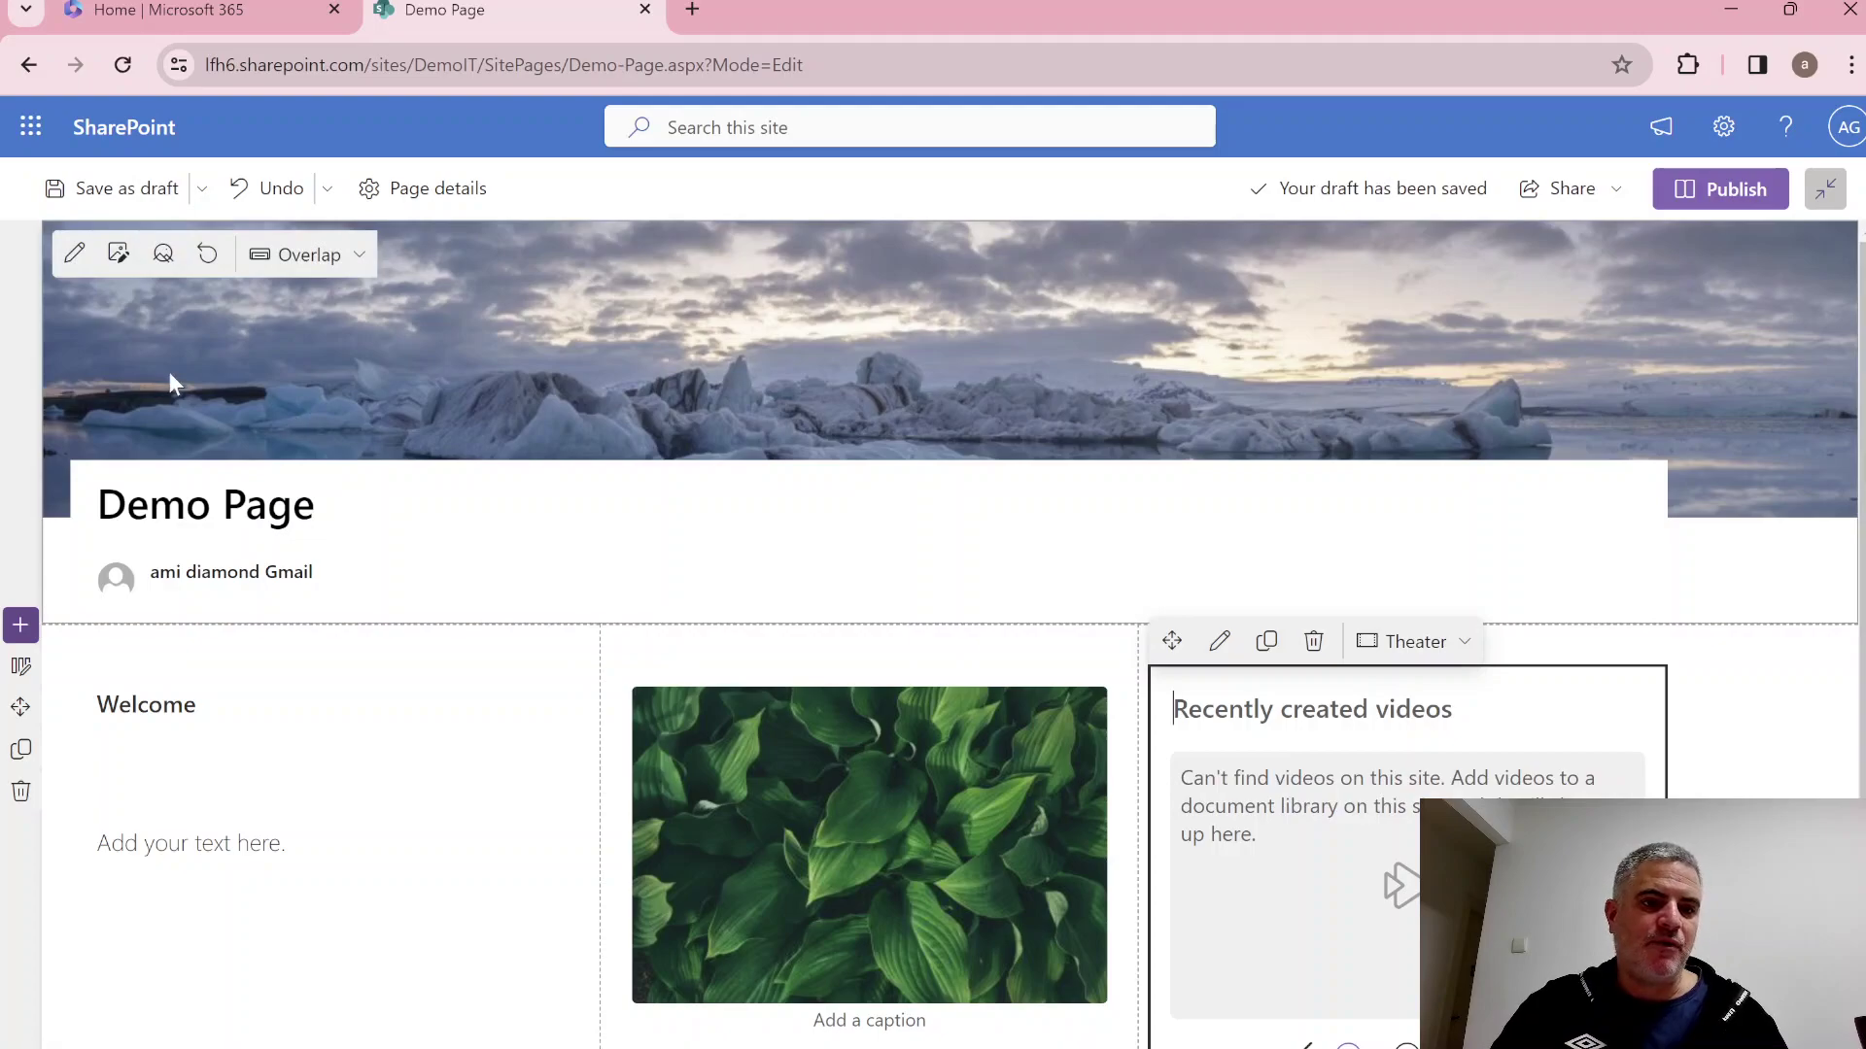
Save Demo Page as a draft and publish it, dismissing the suggestions for helping others find the page.
click(115, 190)
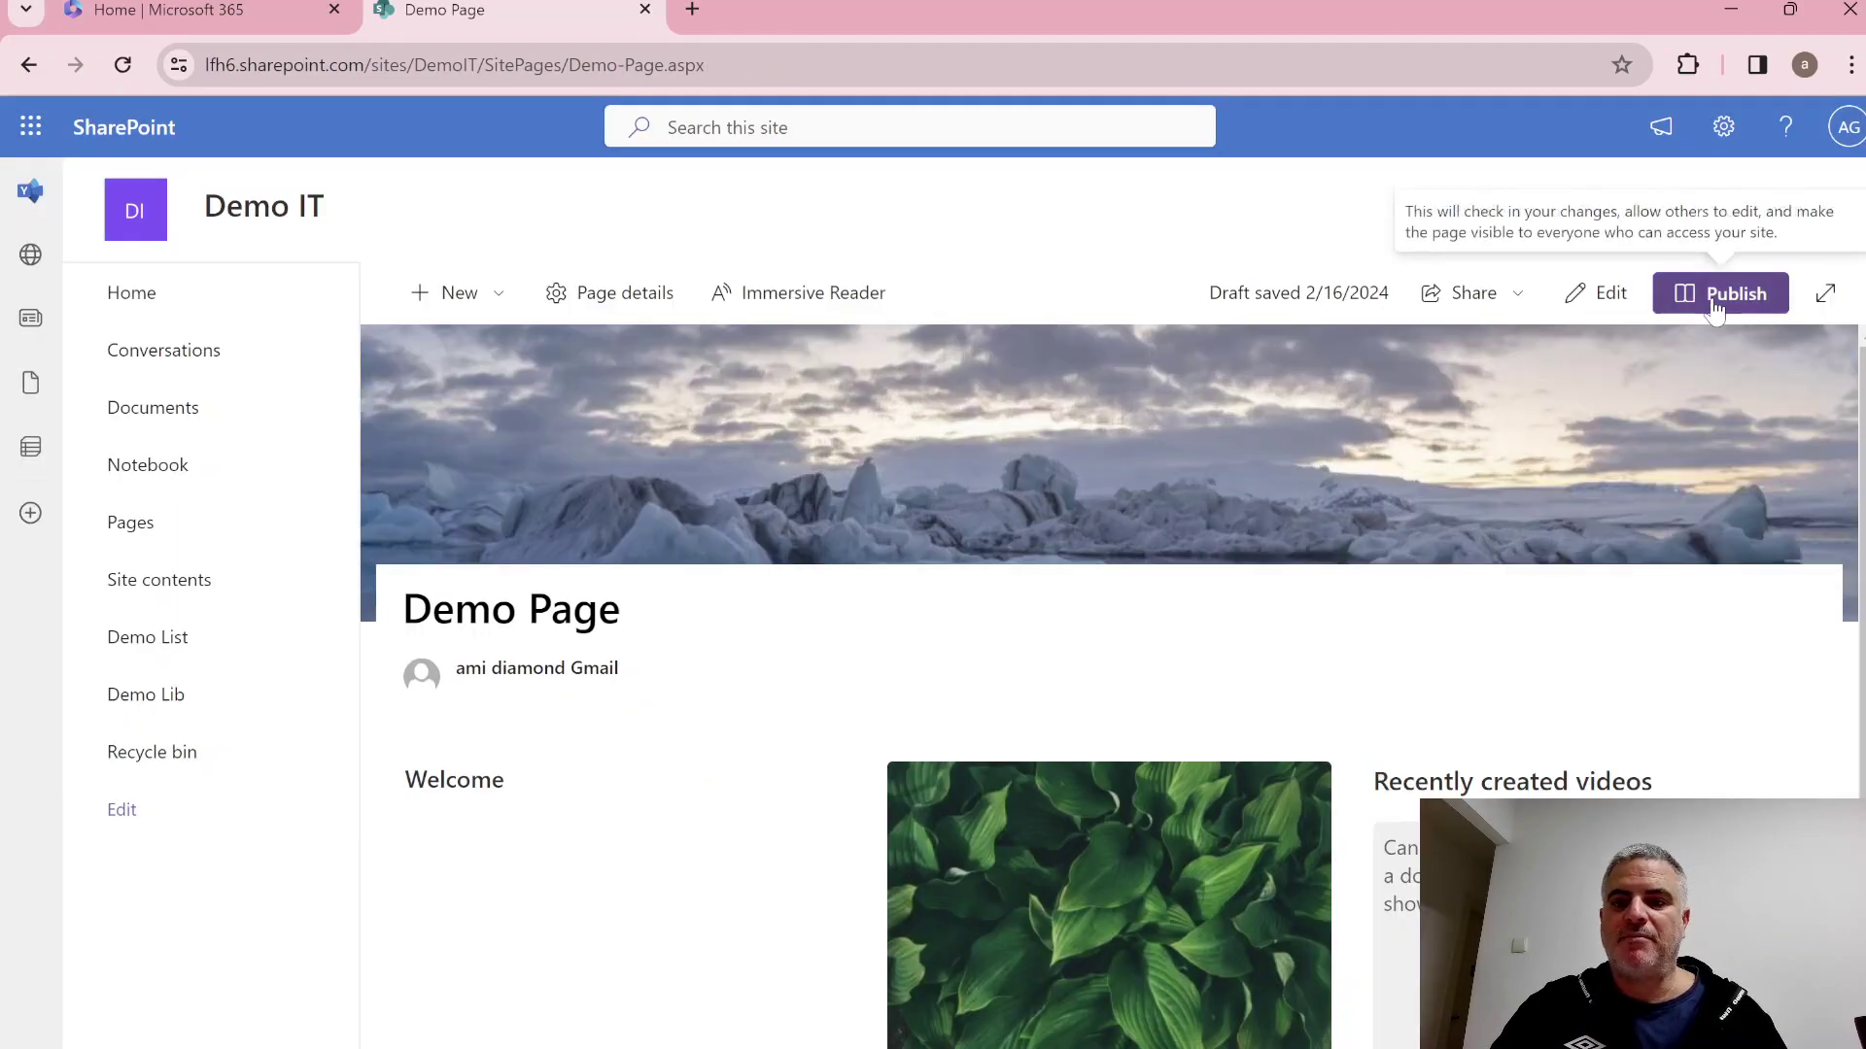
click(1715, 296)
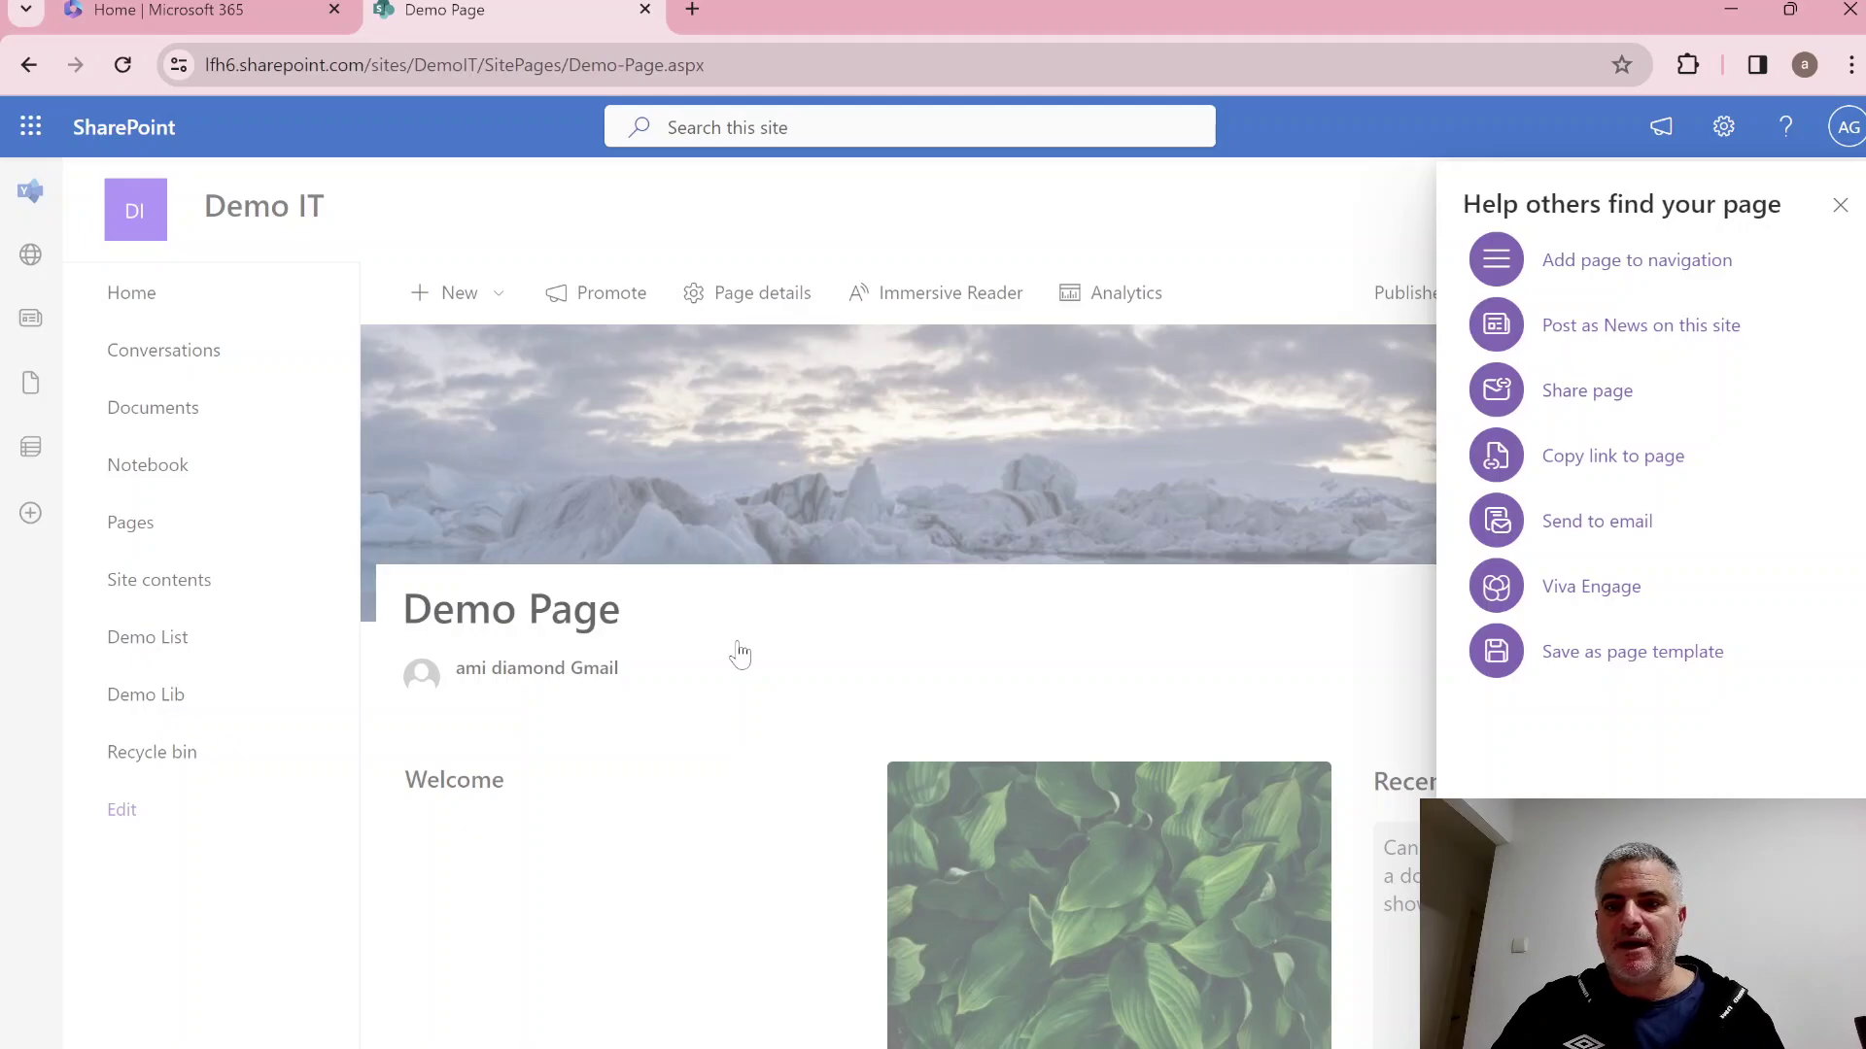
click(1841, 207)
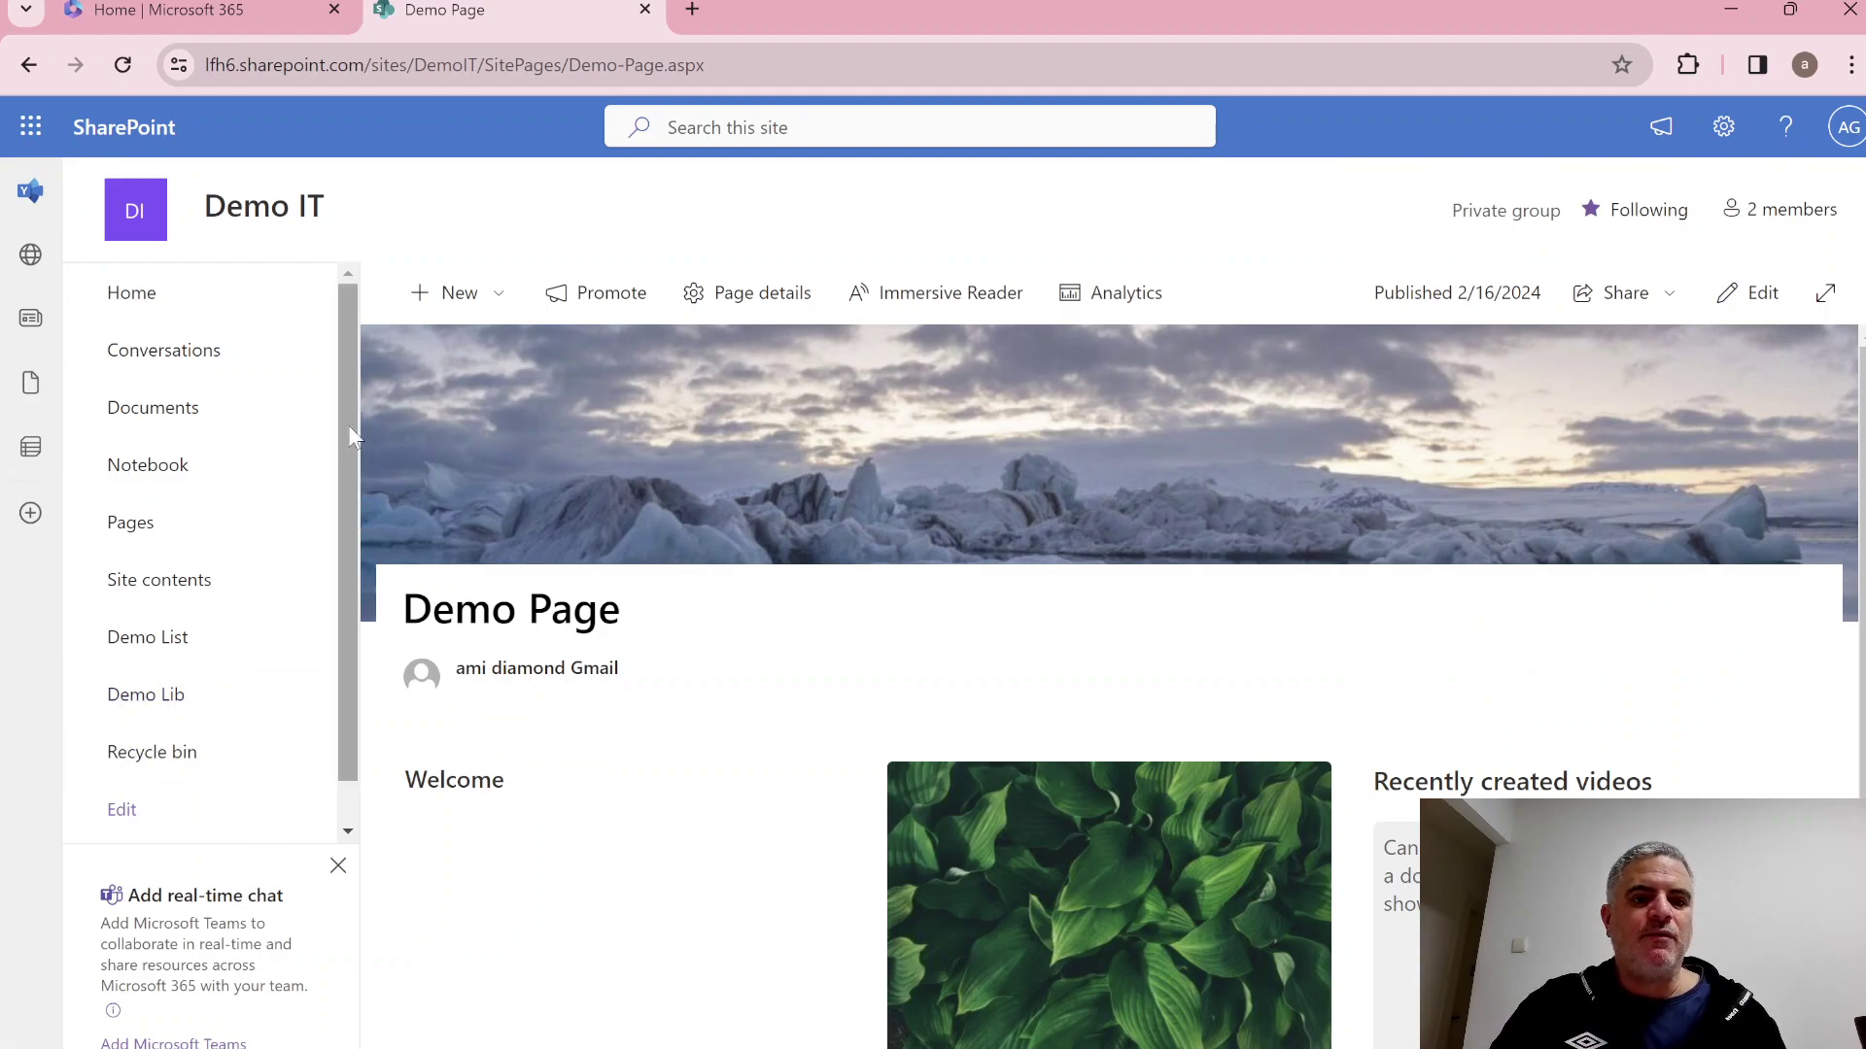
scroll(352, 435, down, 1)
scroll(351, 436, up, 1)
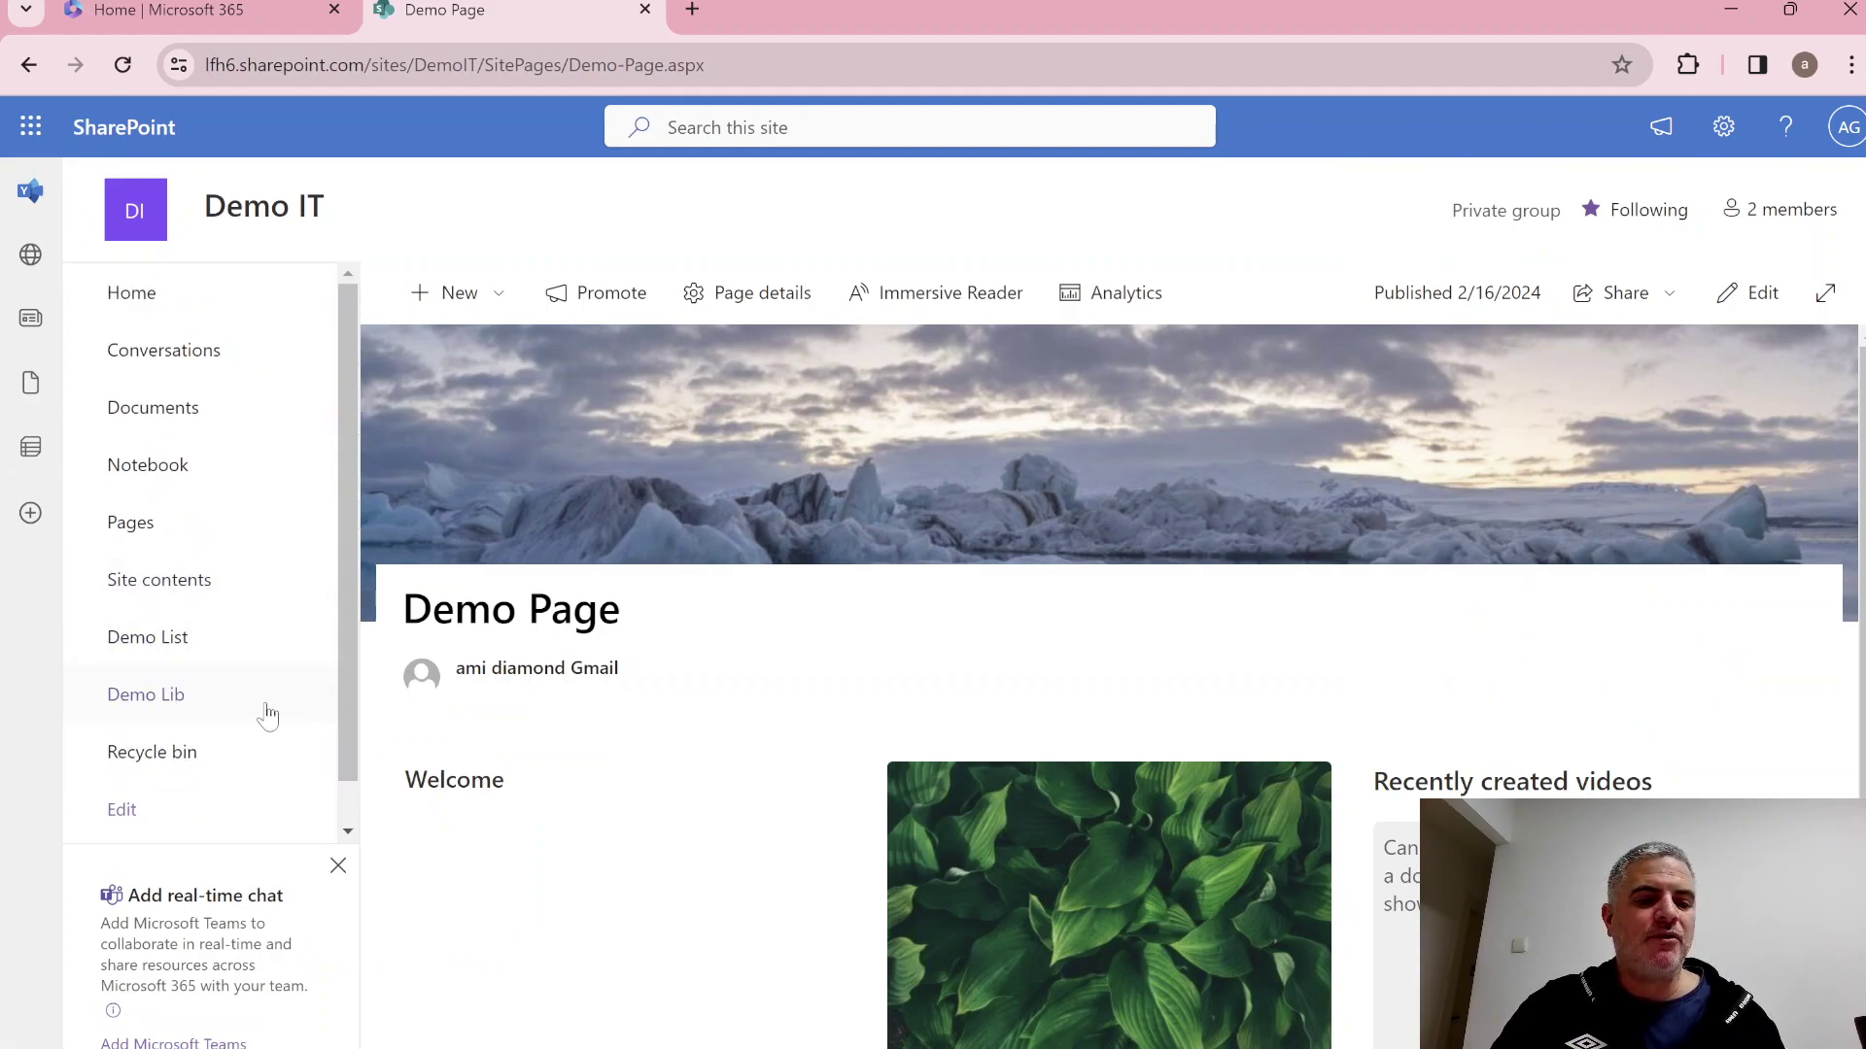
click(121, 812)
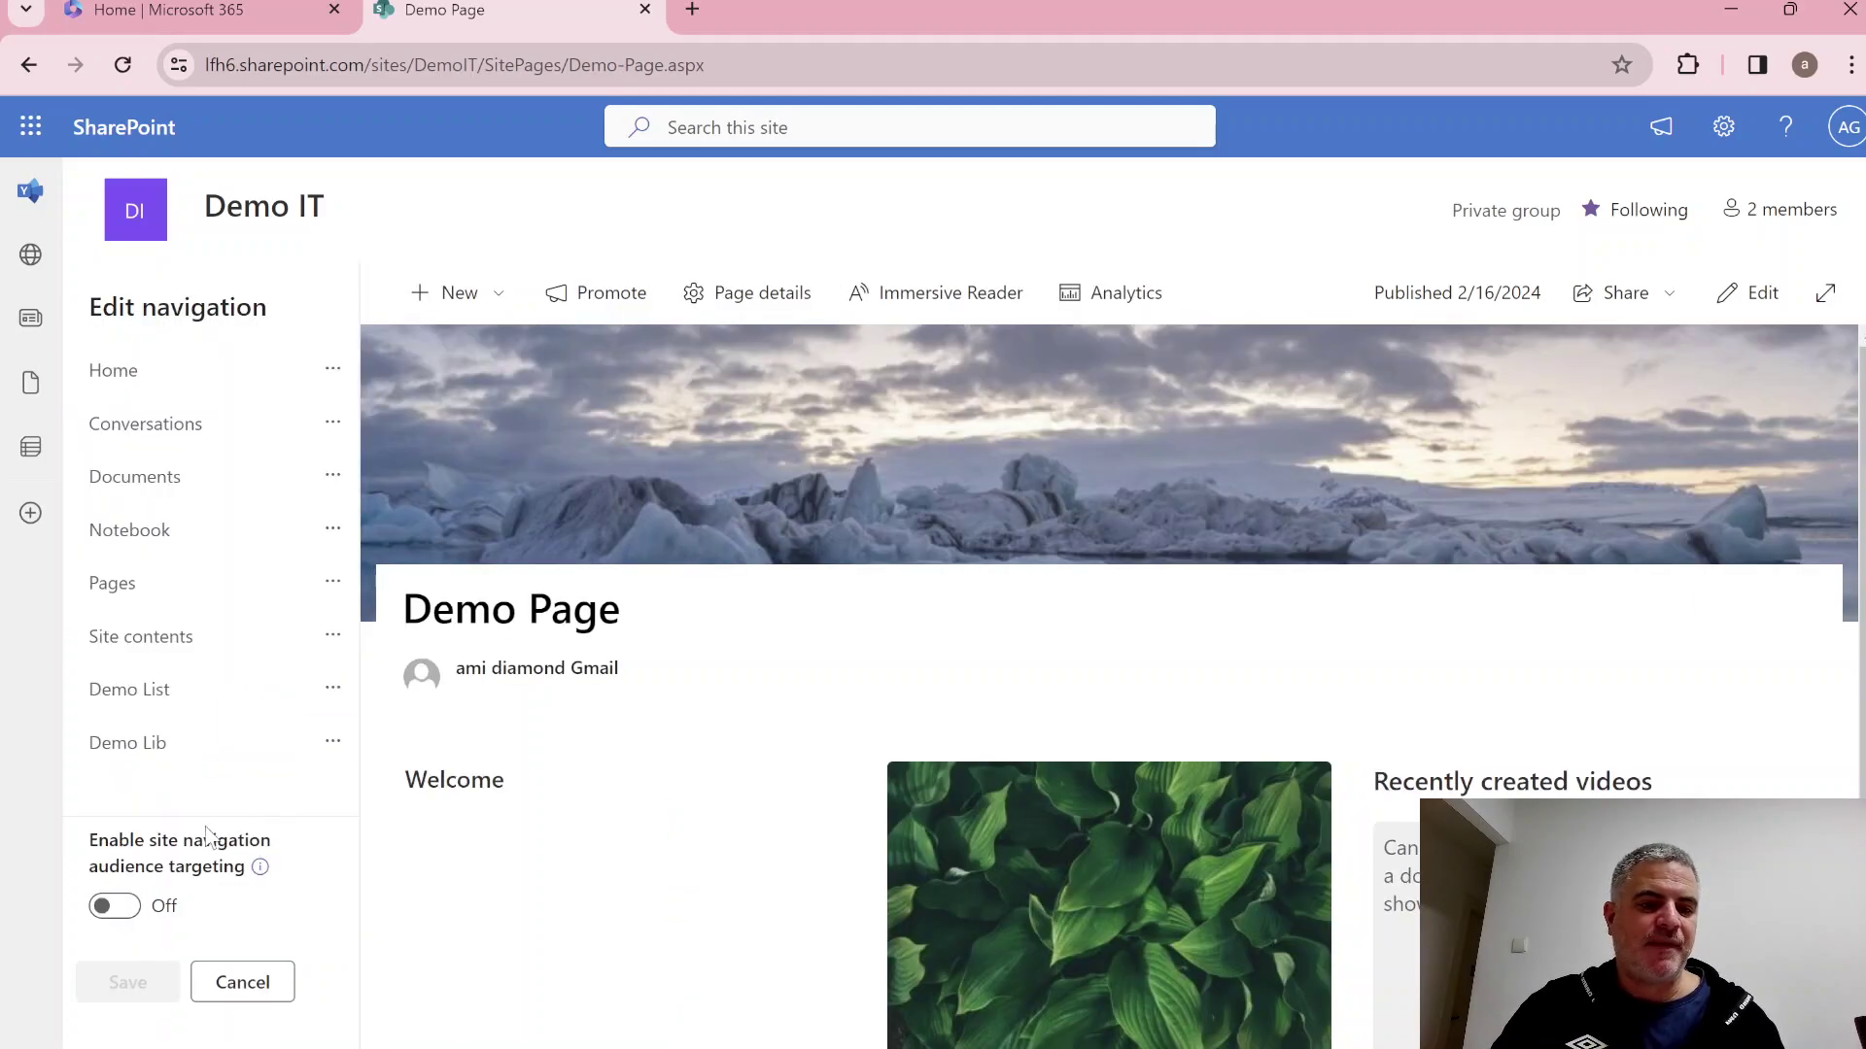
click(212, 769)
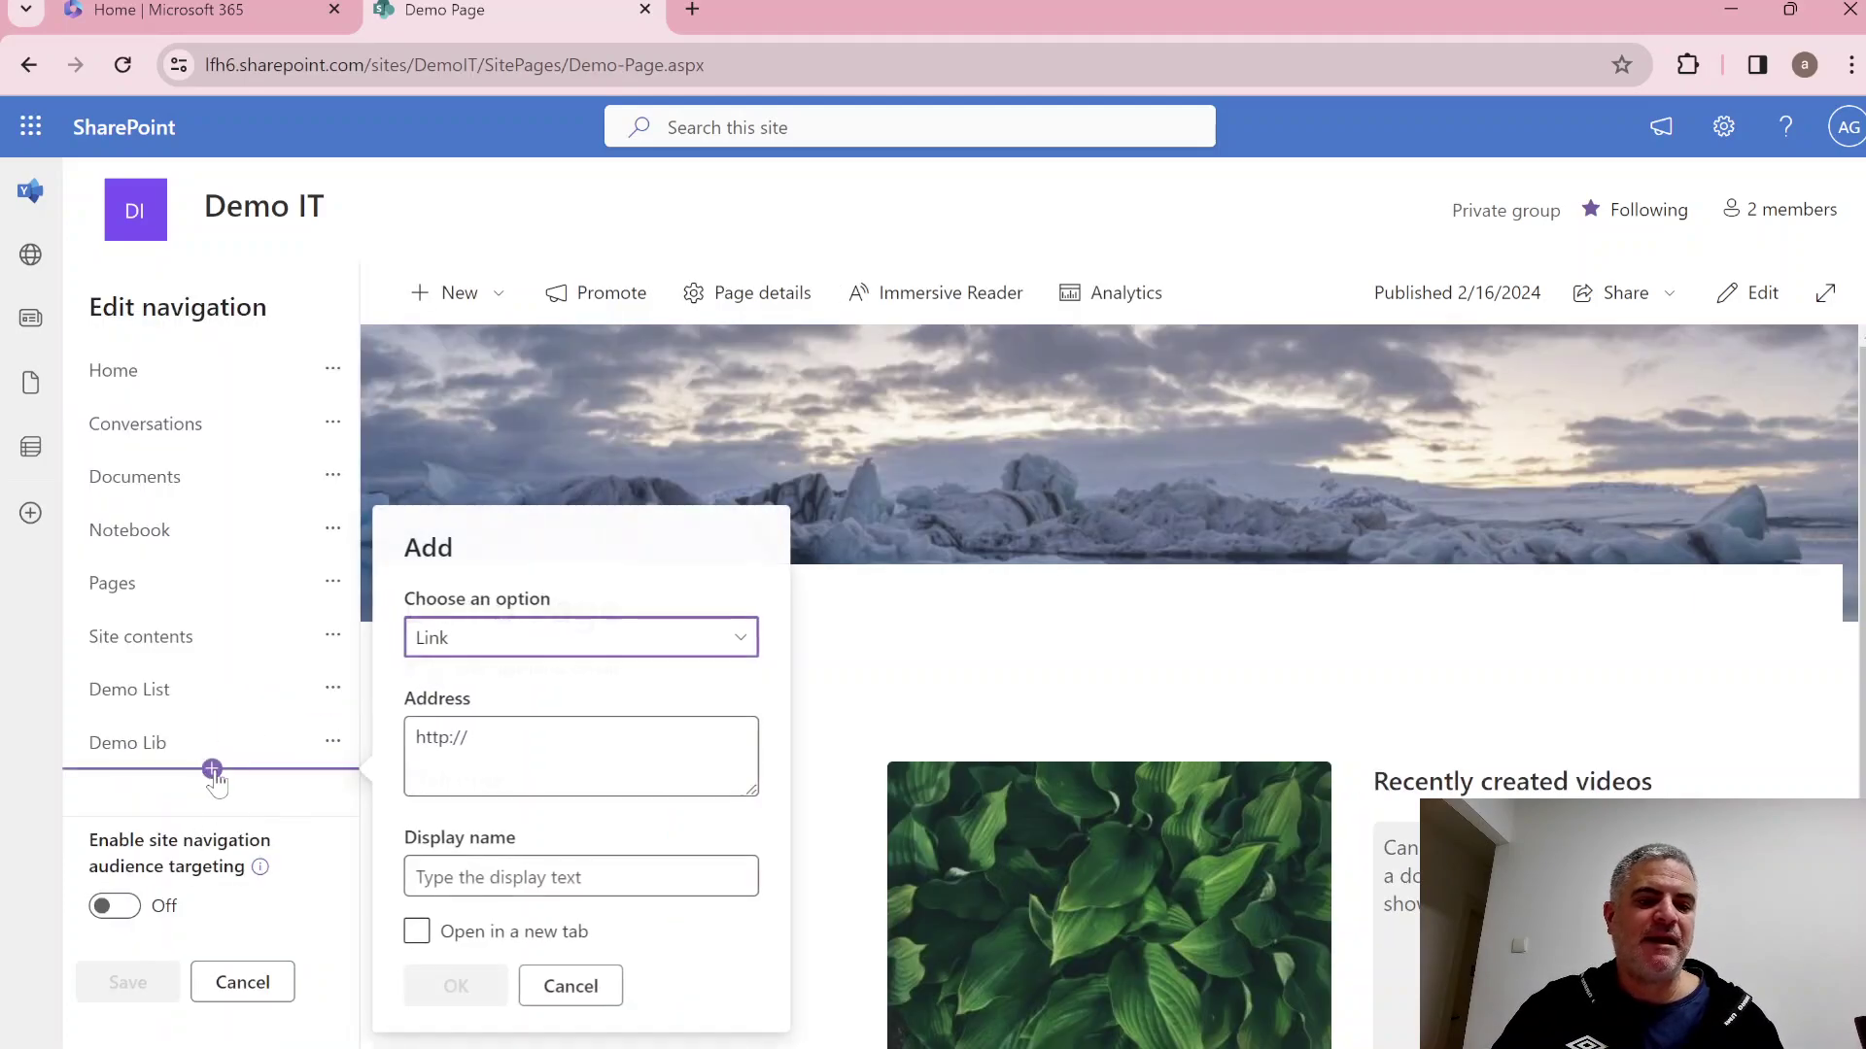
click(518, 641)
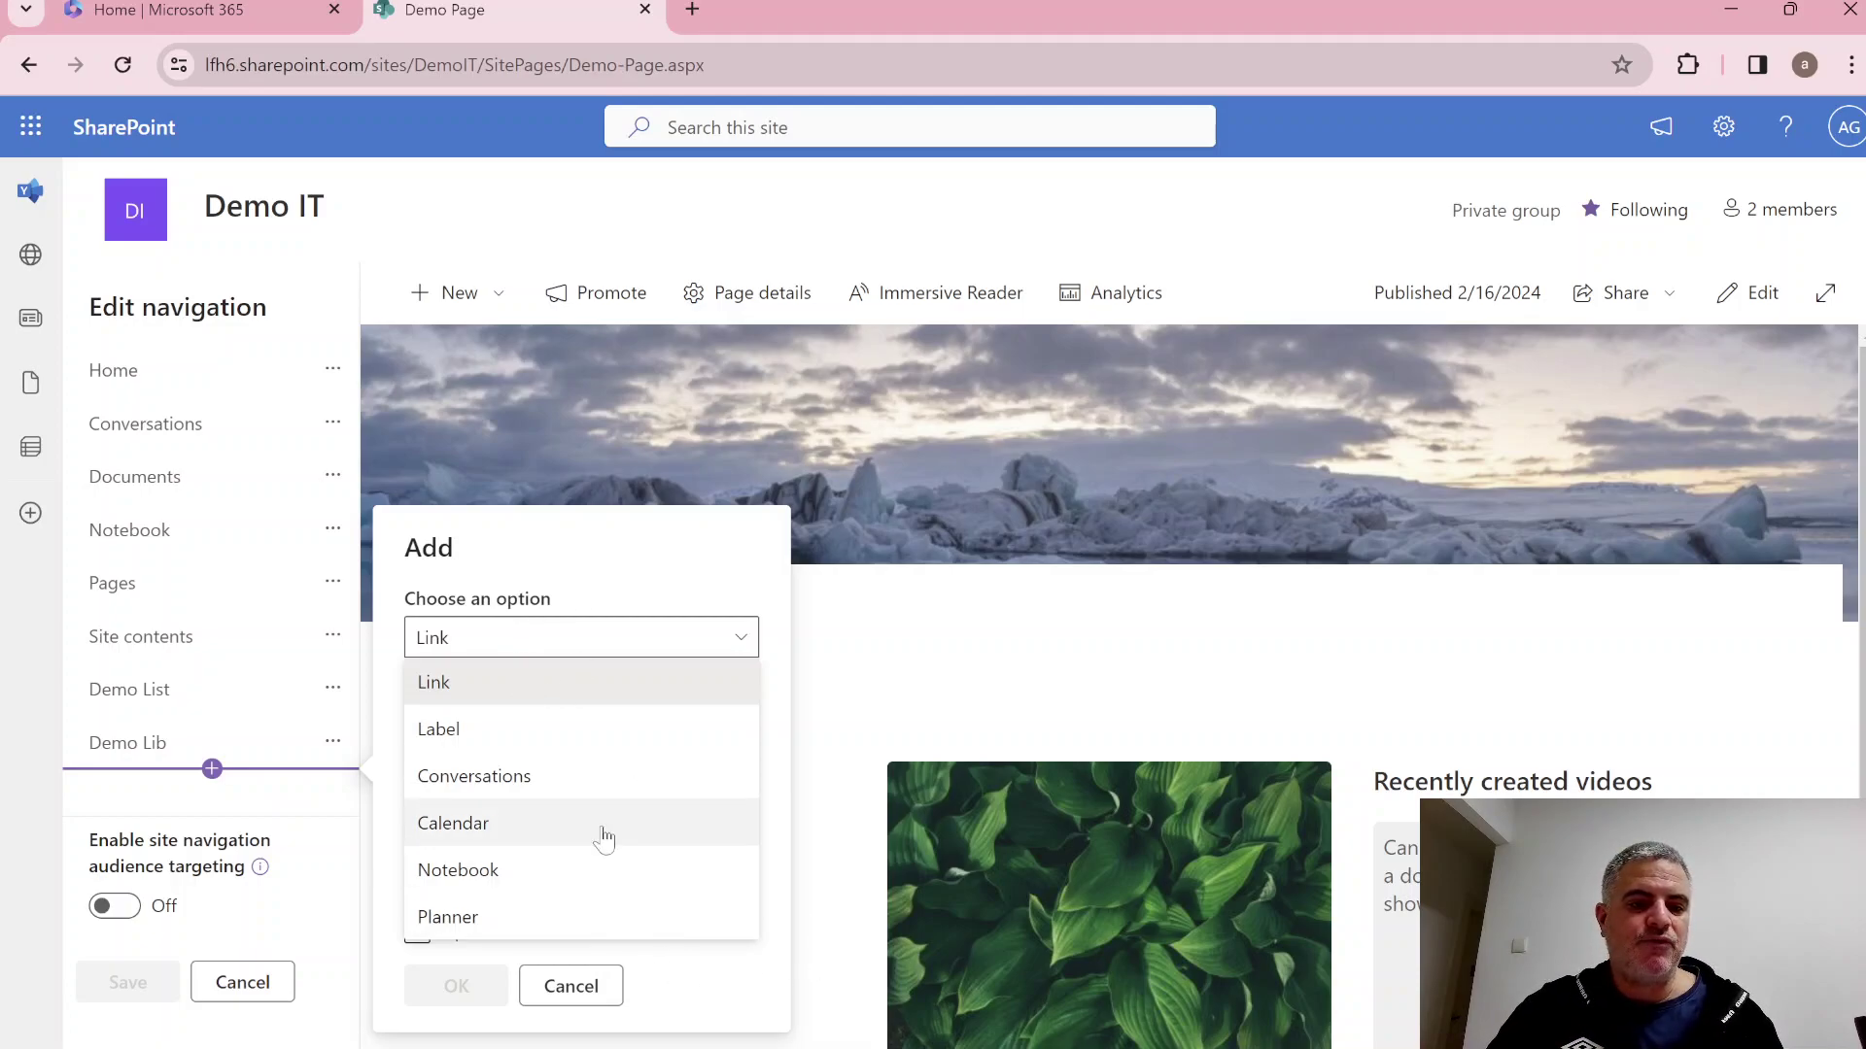
click(507, 684)
click(467, 737)
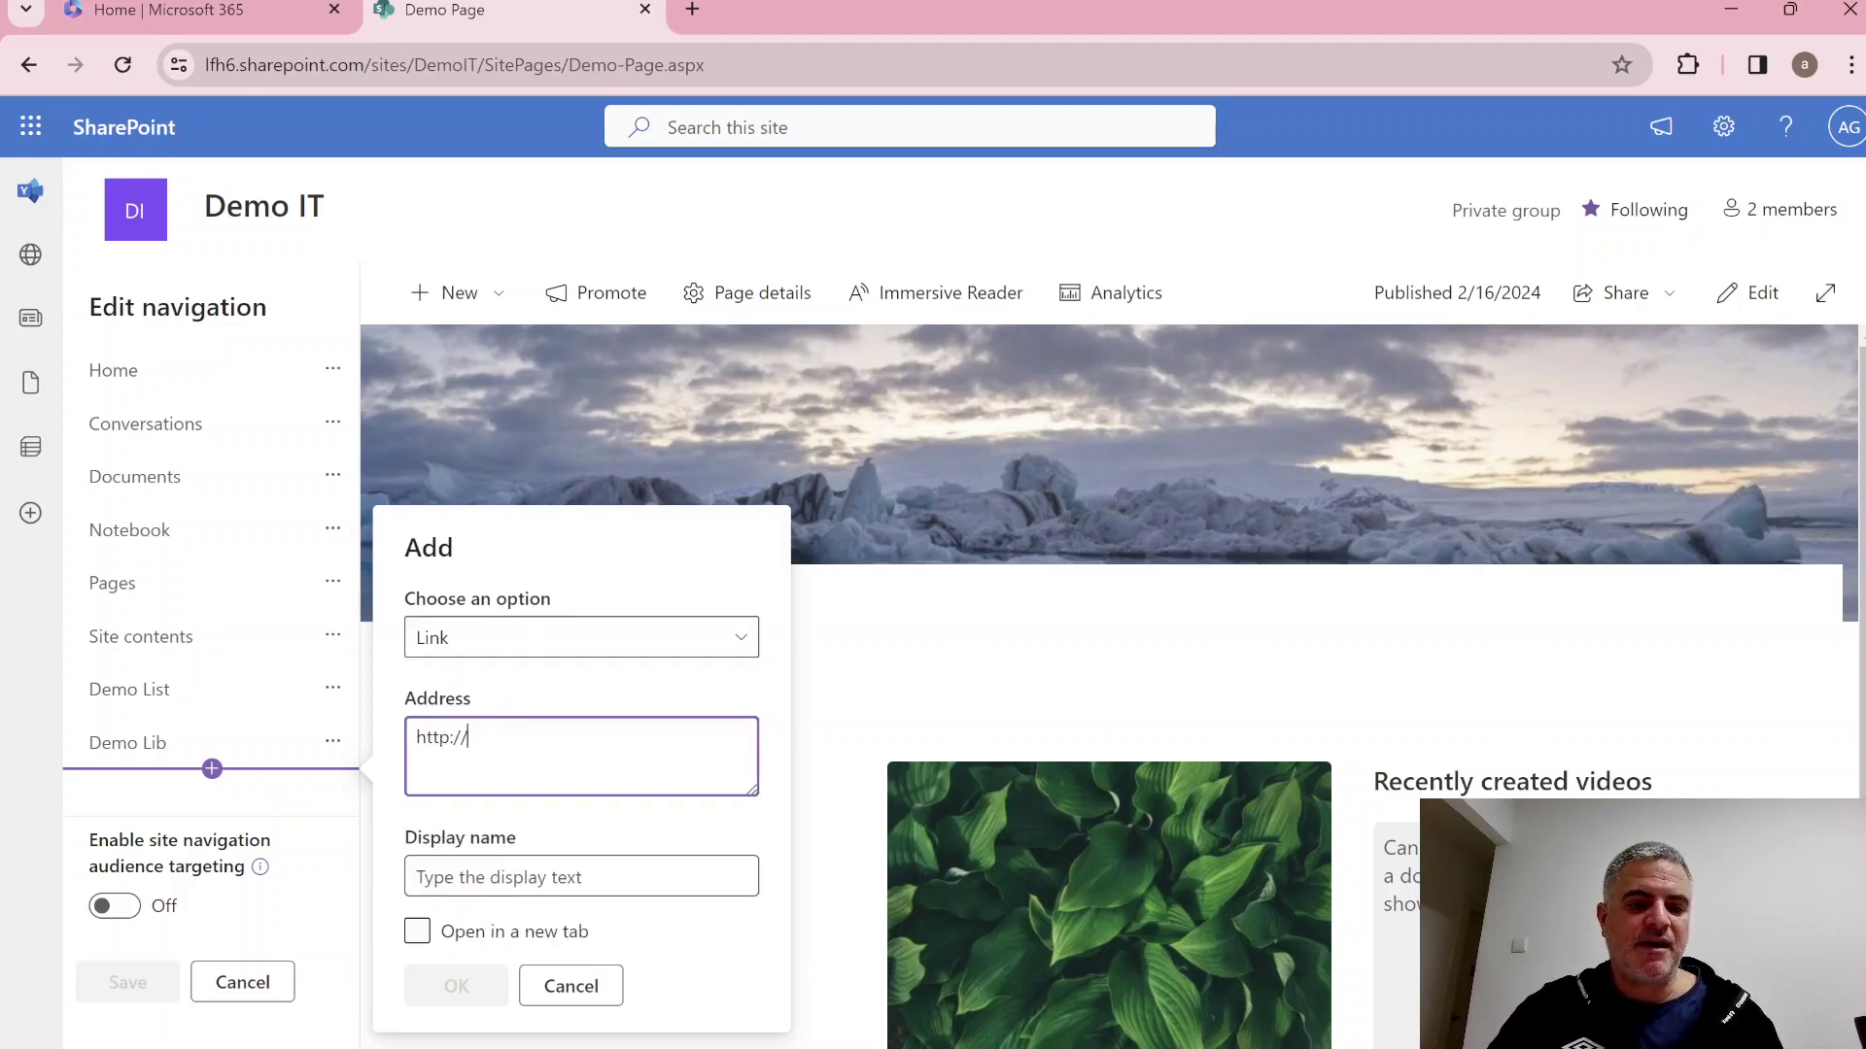
key(ctrl+l)
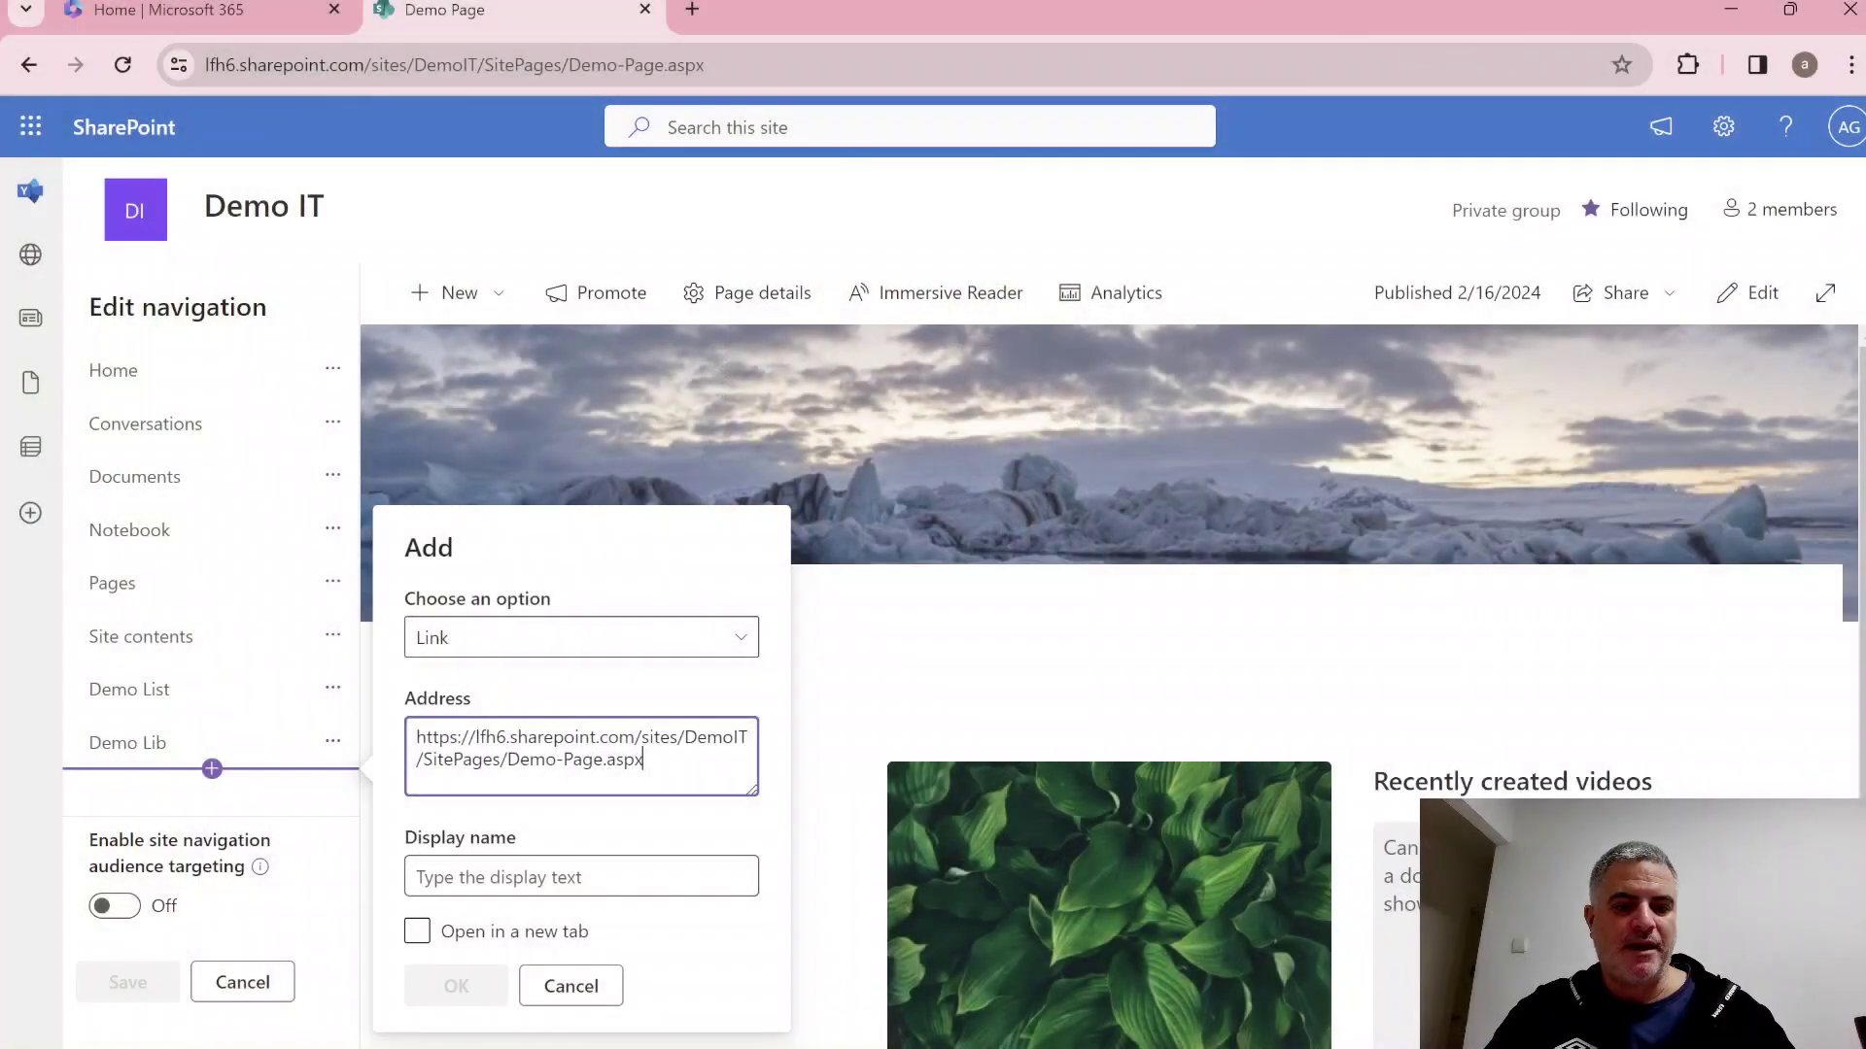
Give the new navigation link the display name Demo link, add it, and save the site navigation.
click(581, 876)
text(Demo link)
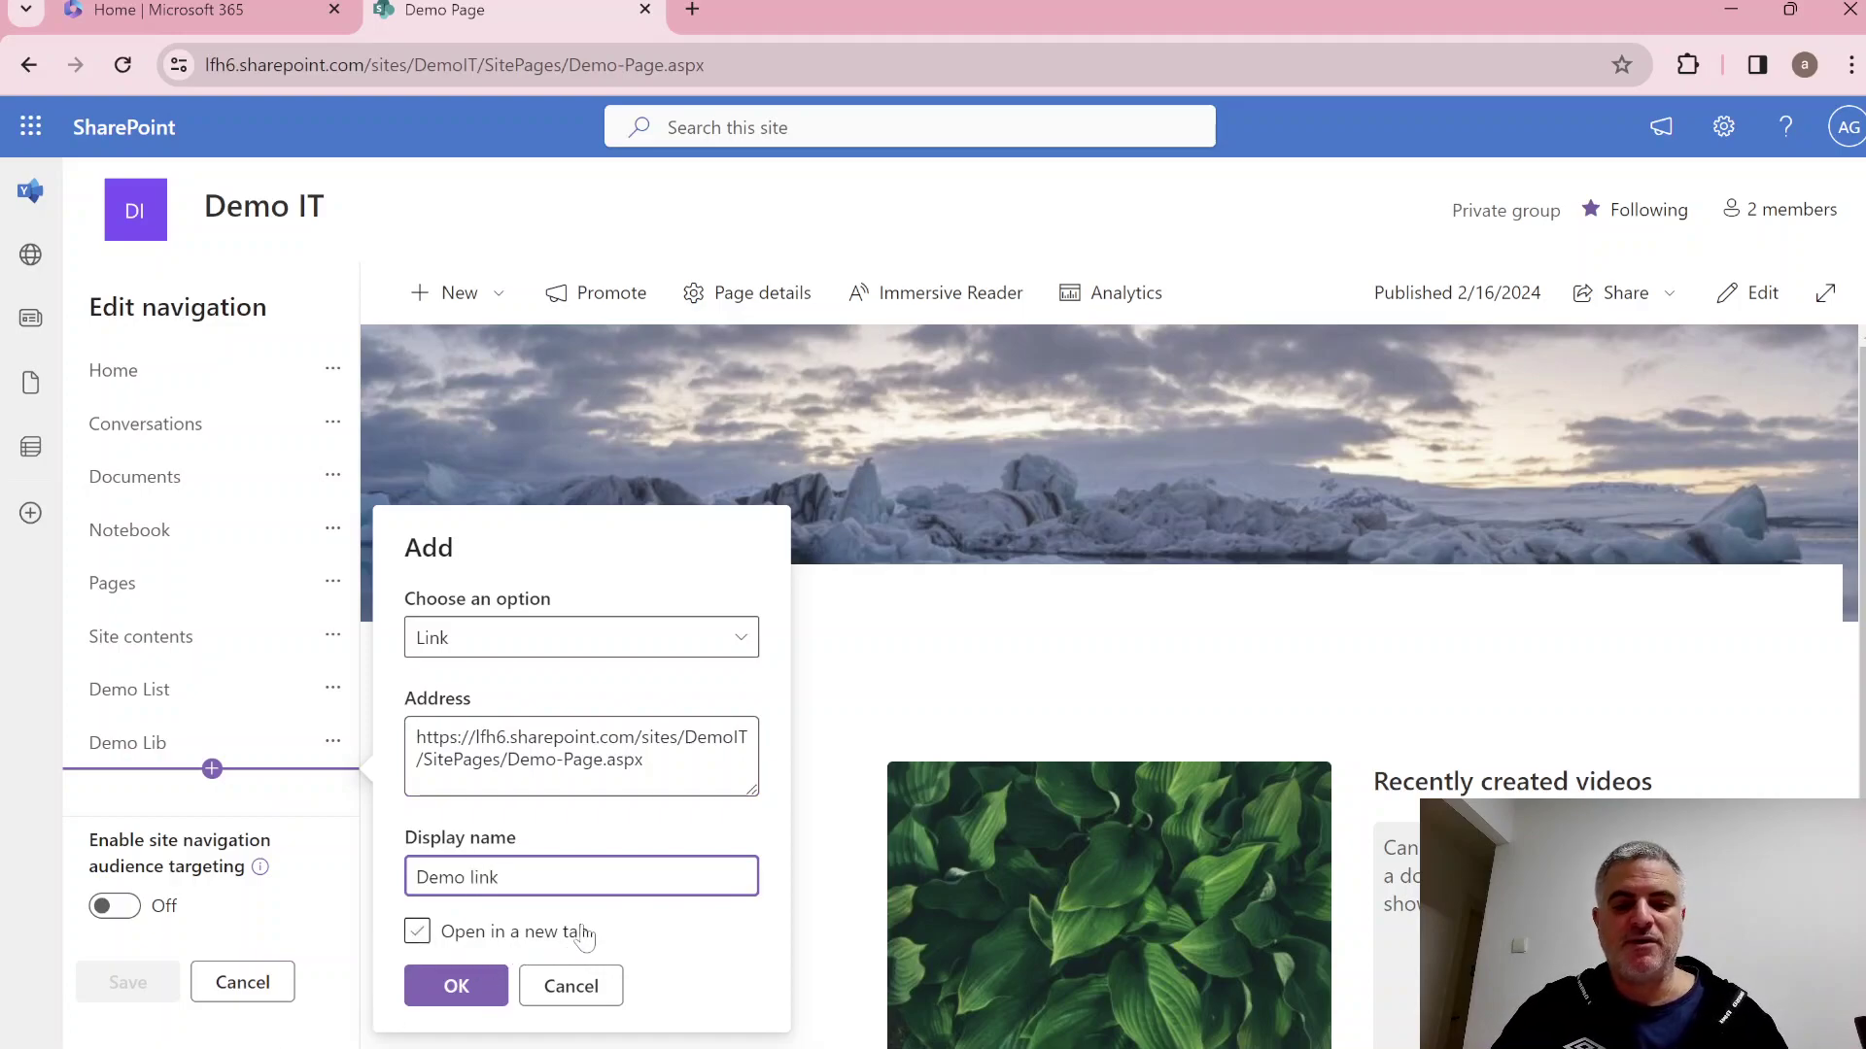
click(465, 987)
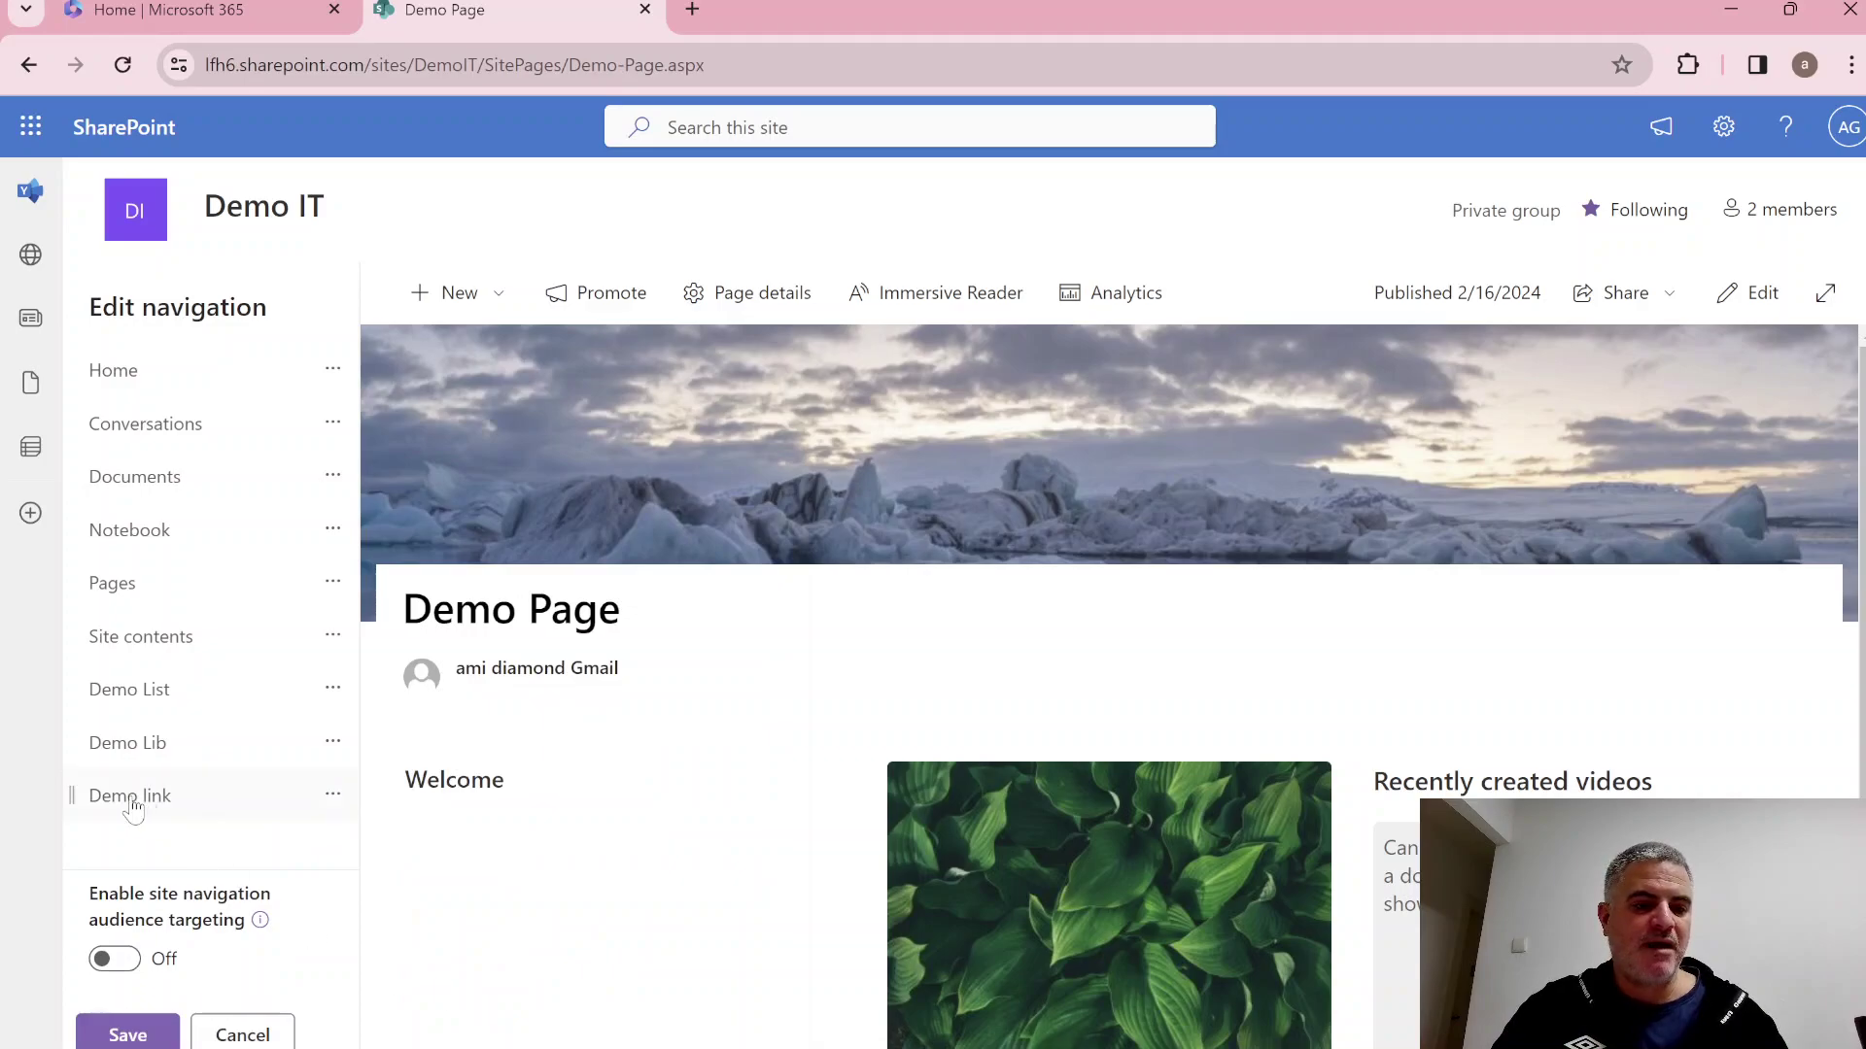
click(154, 1030)
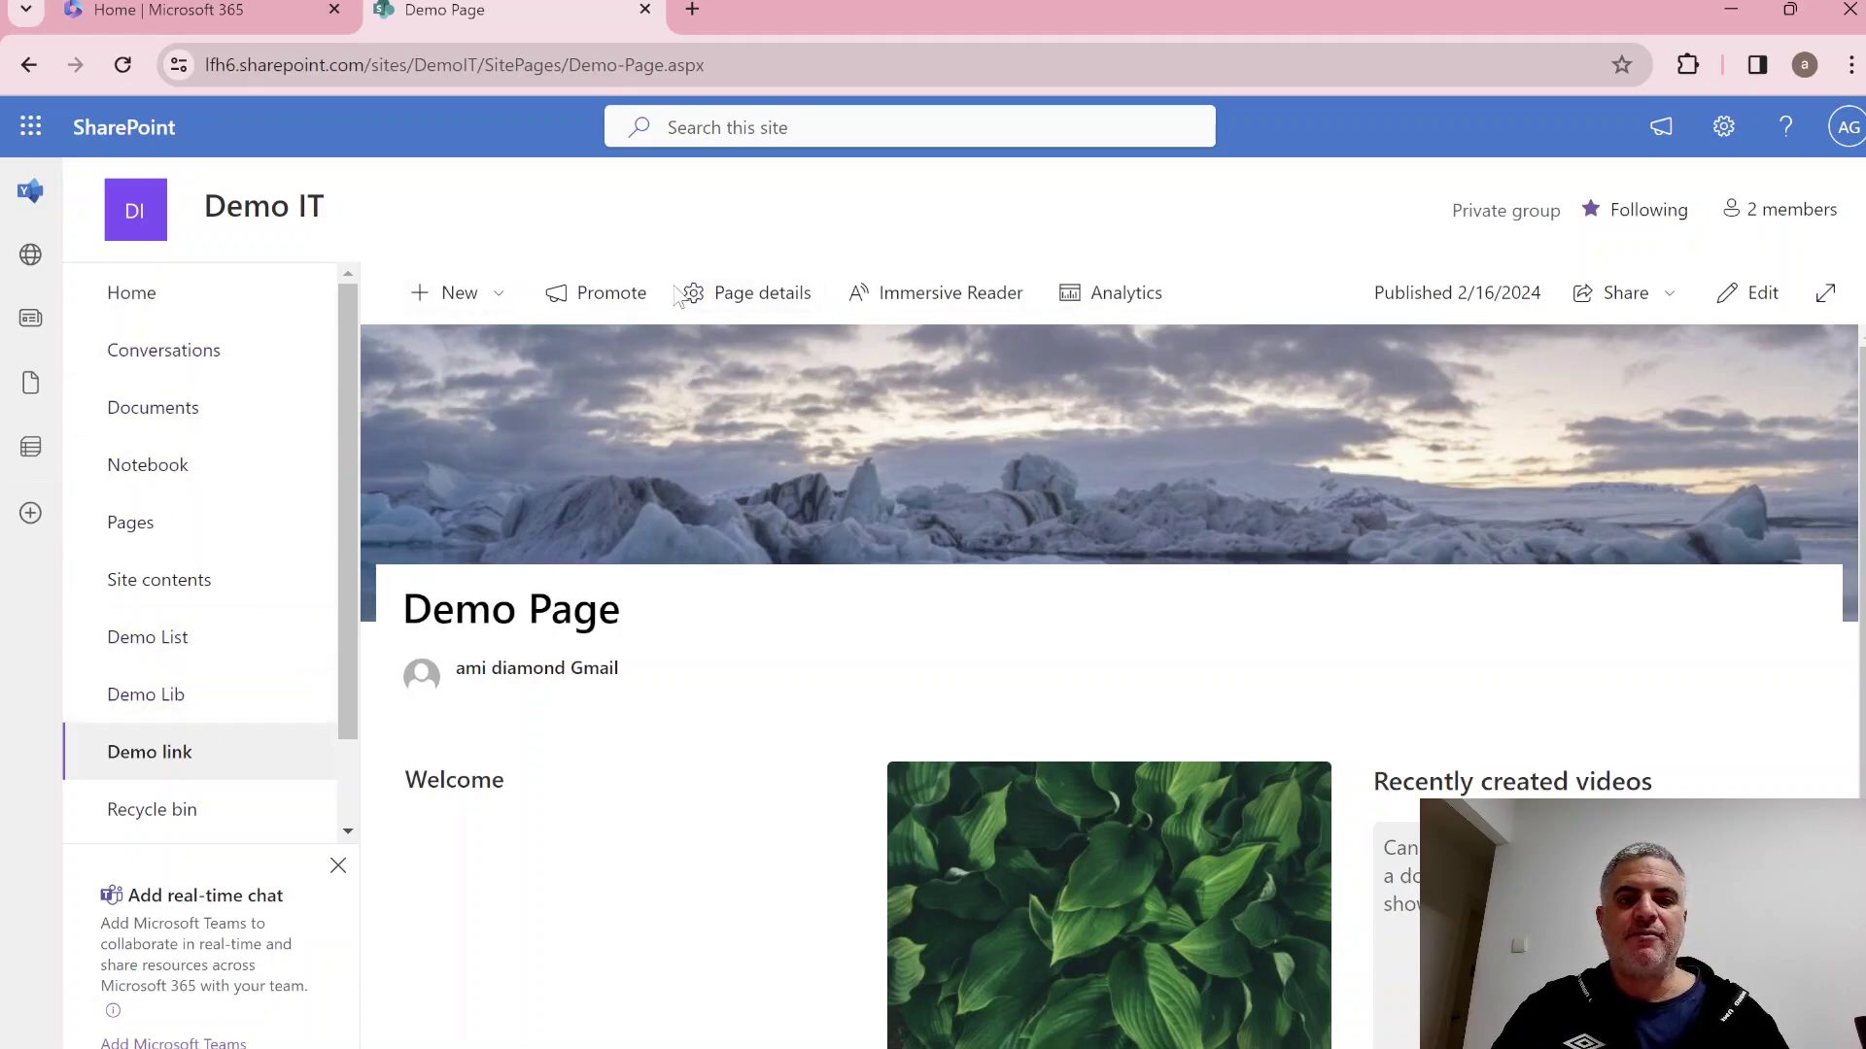
Change the site's look so that its navigation orientation is Horizontal, and leave the settings.
click(1720, 127)
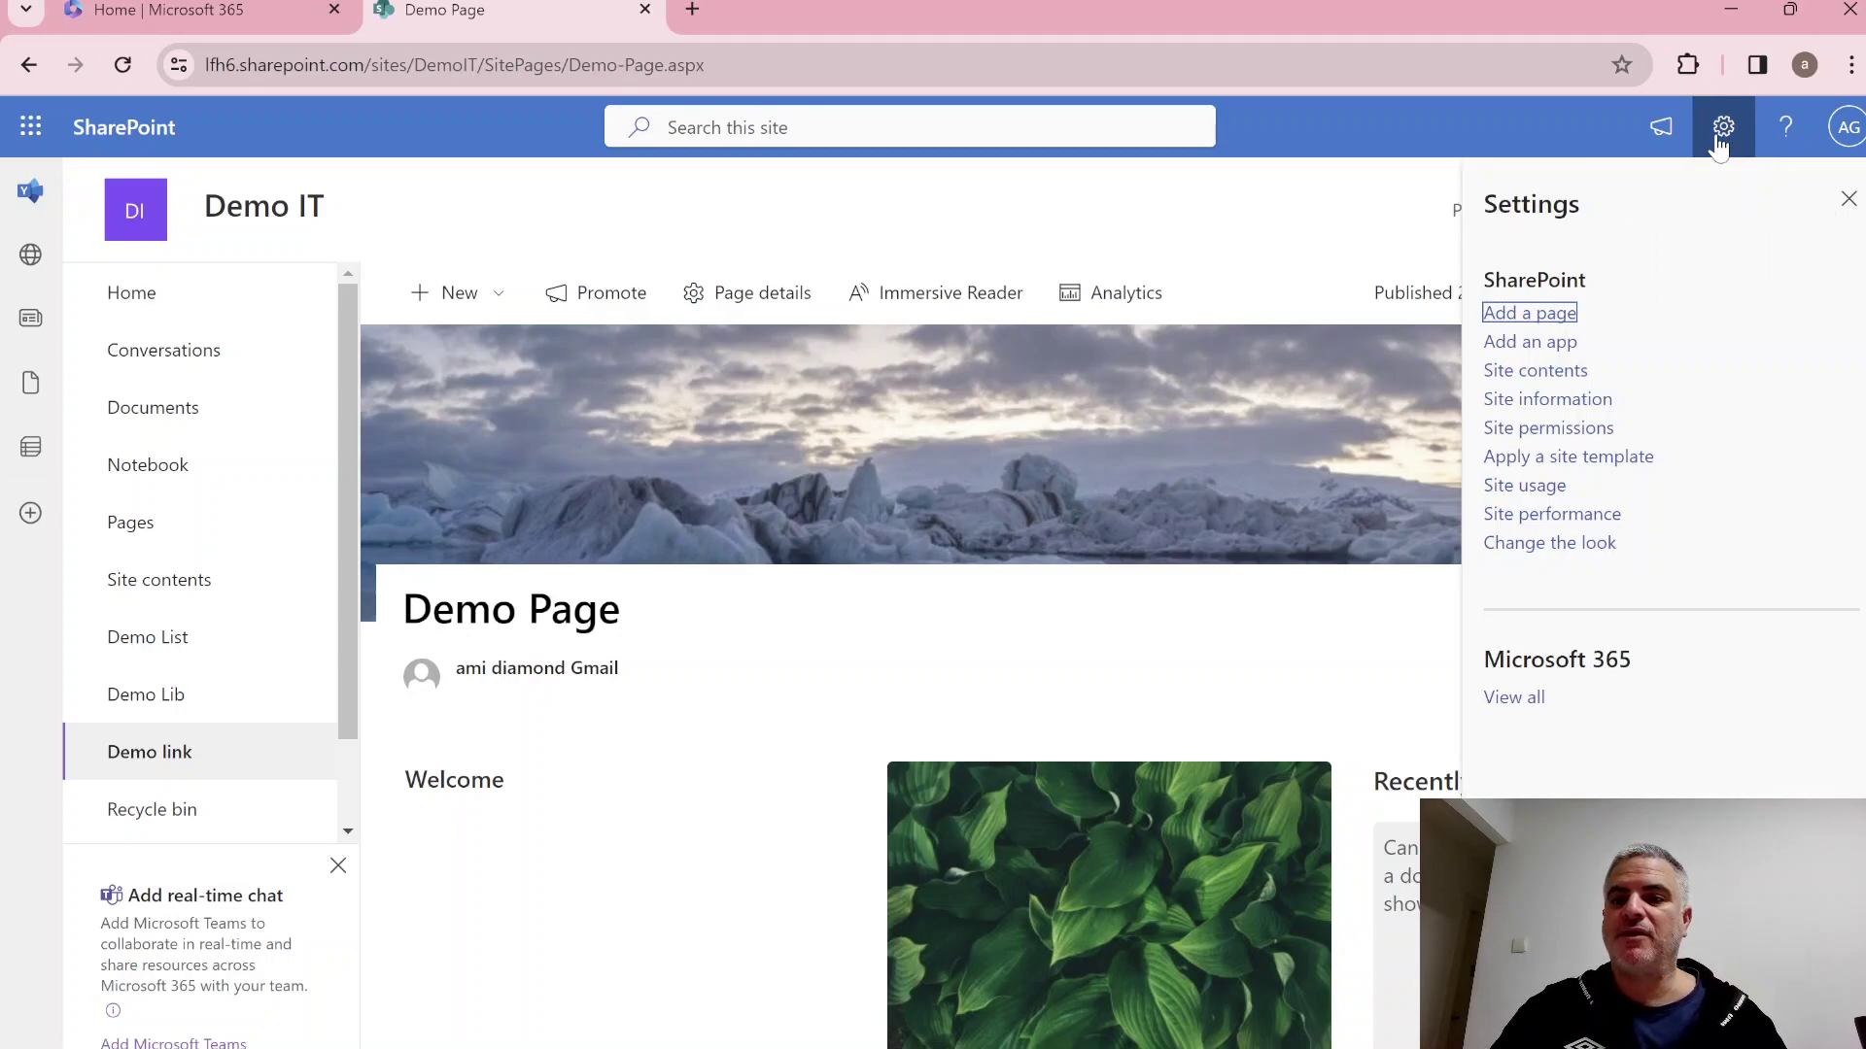
click(1606, 550)
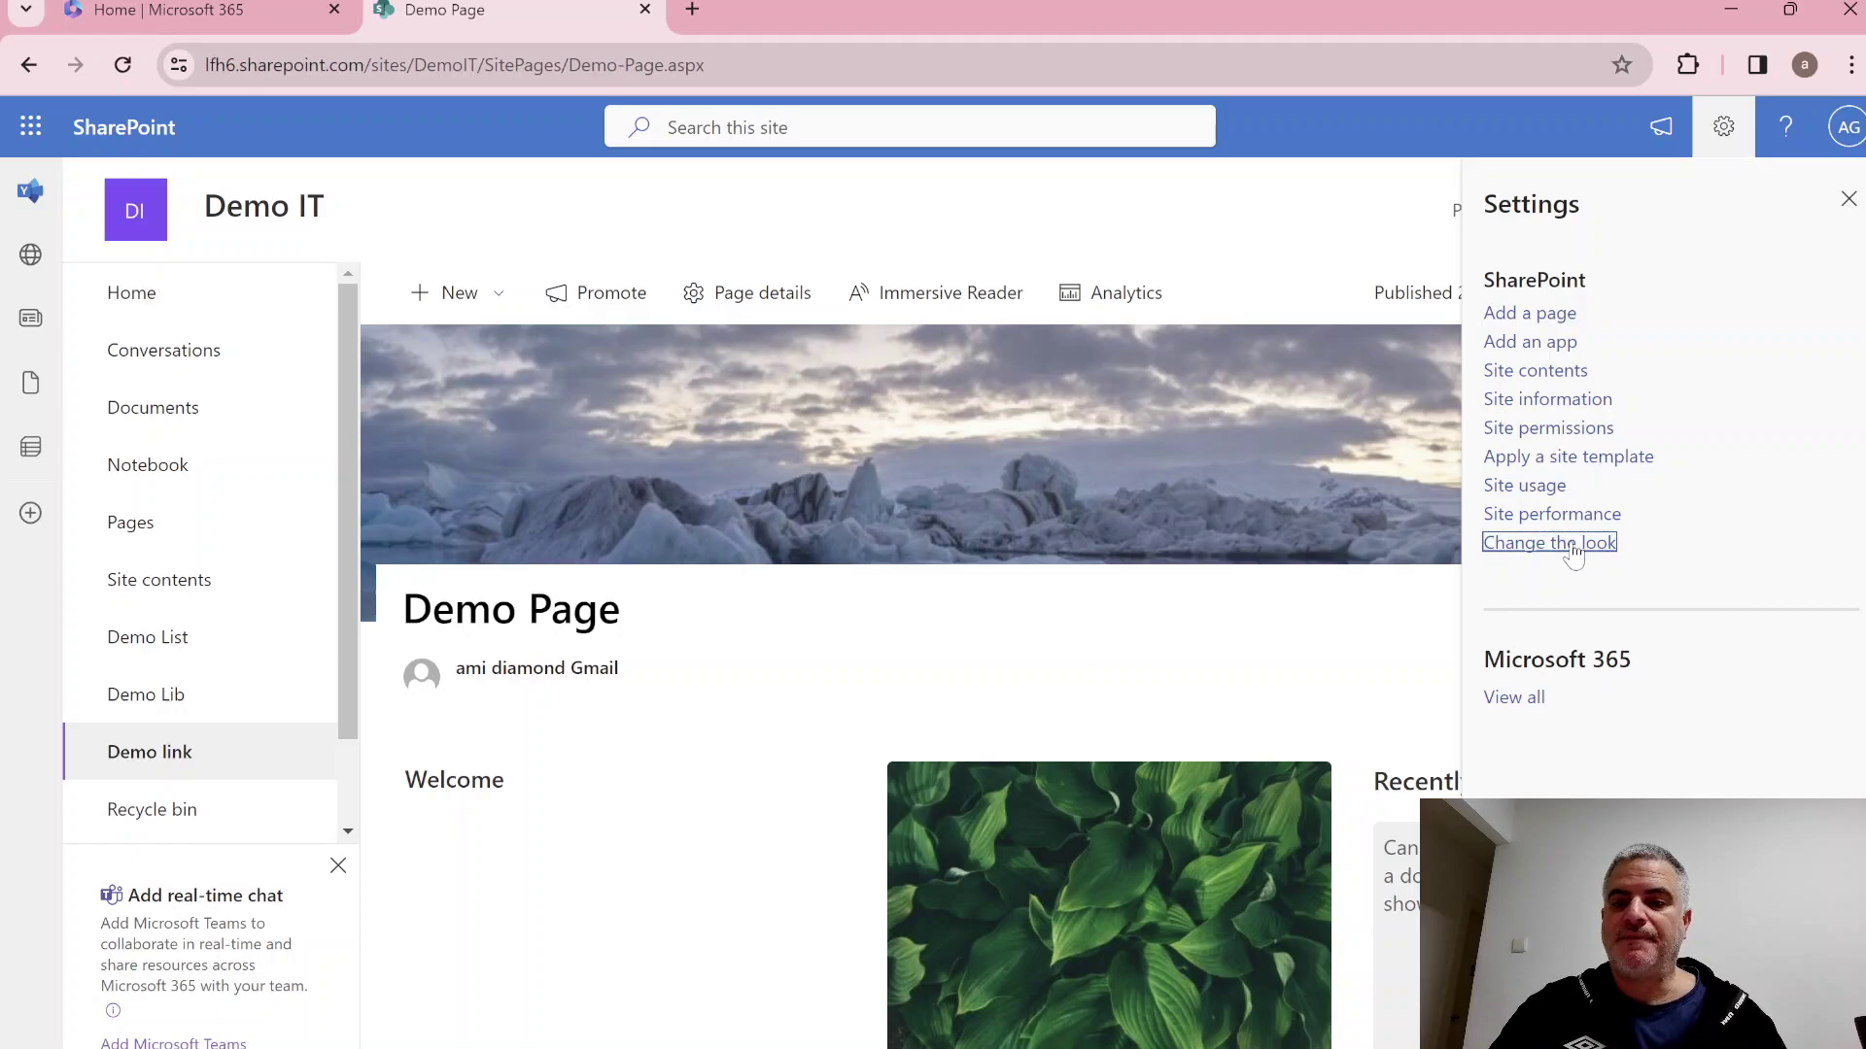
click(1574, 549)
click(1837, 360)
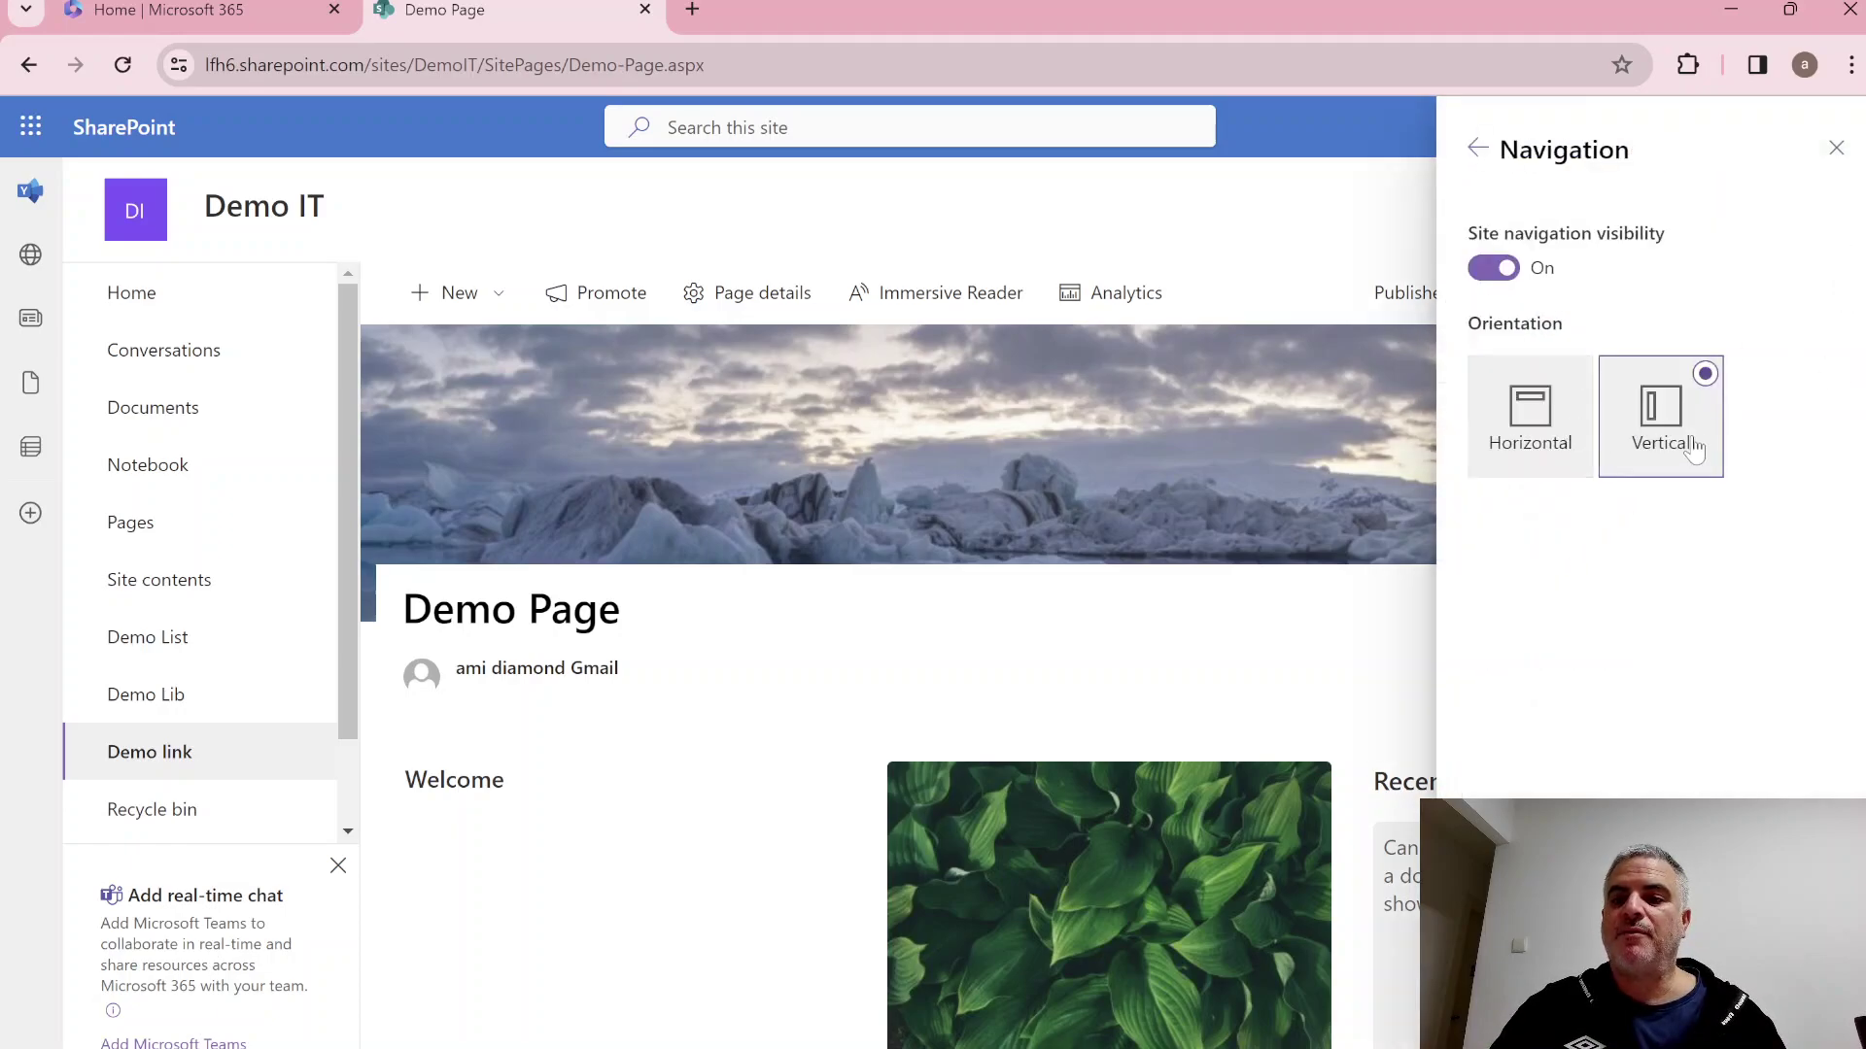
click(1501, 418)
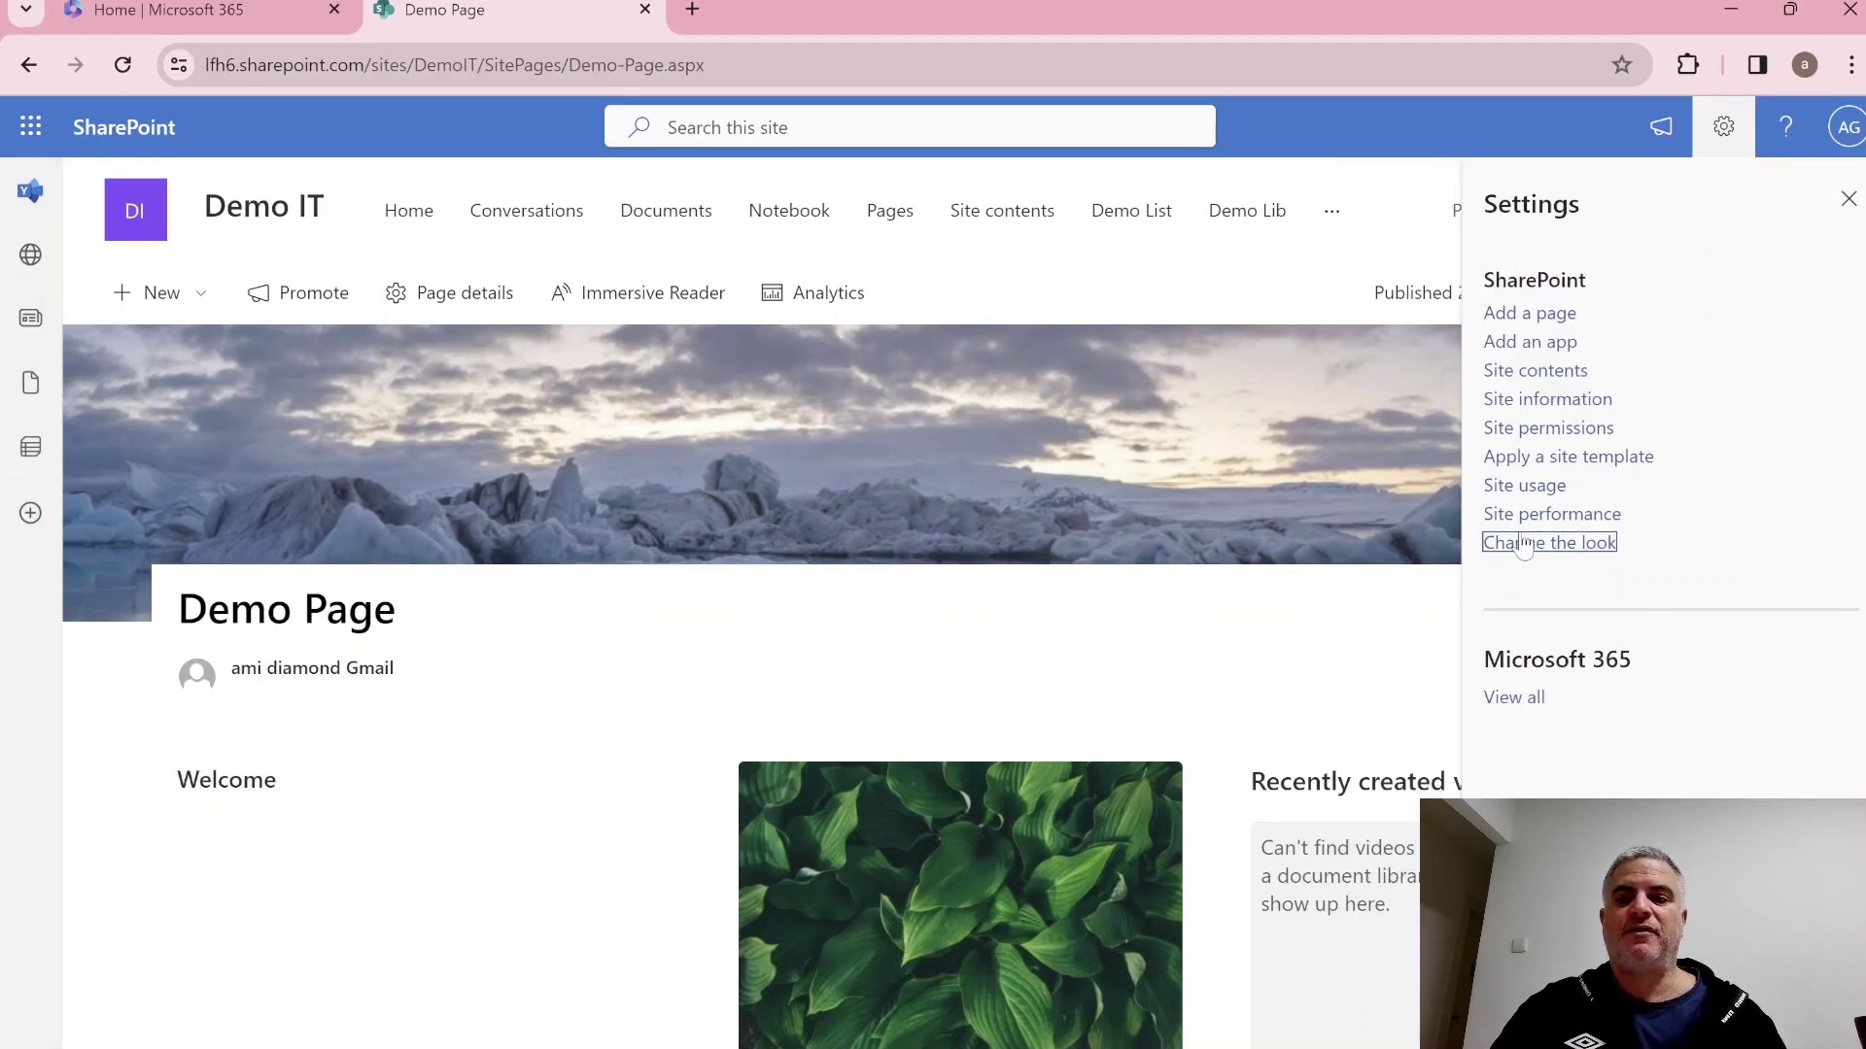
click(1848, 200)
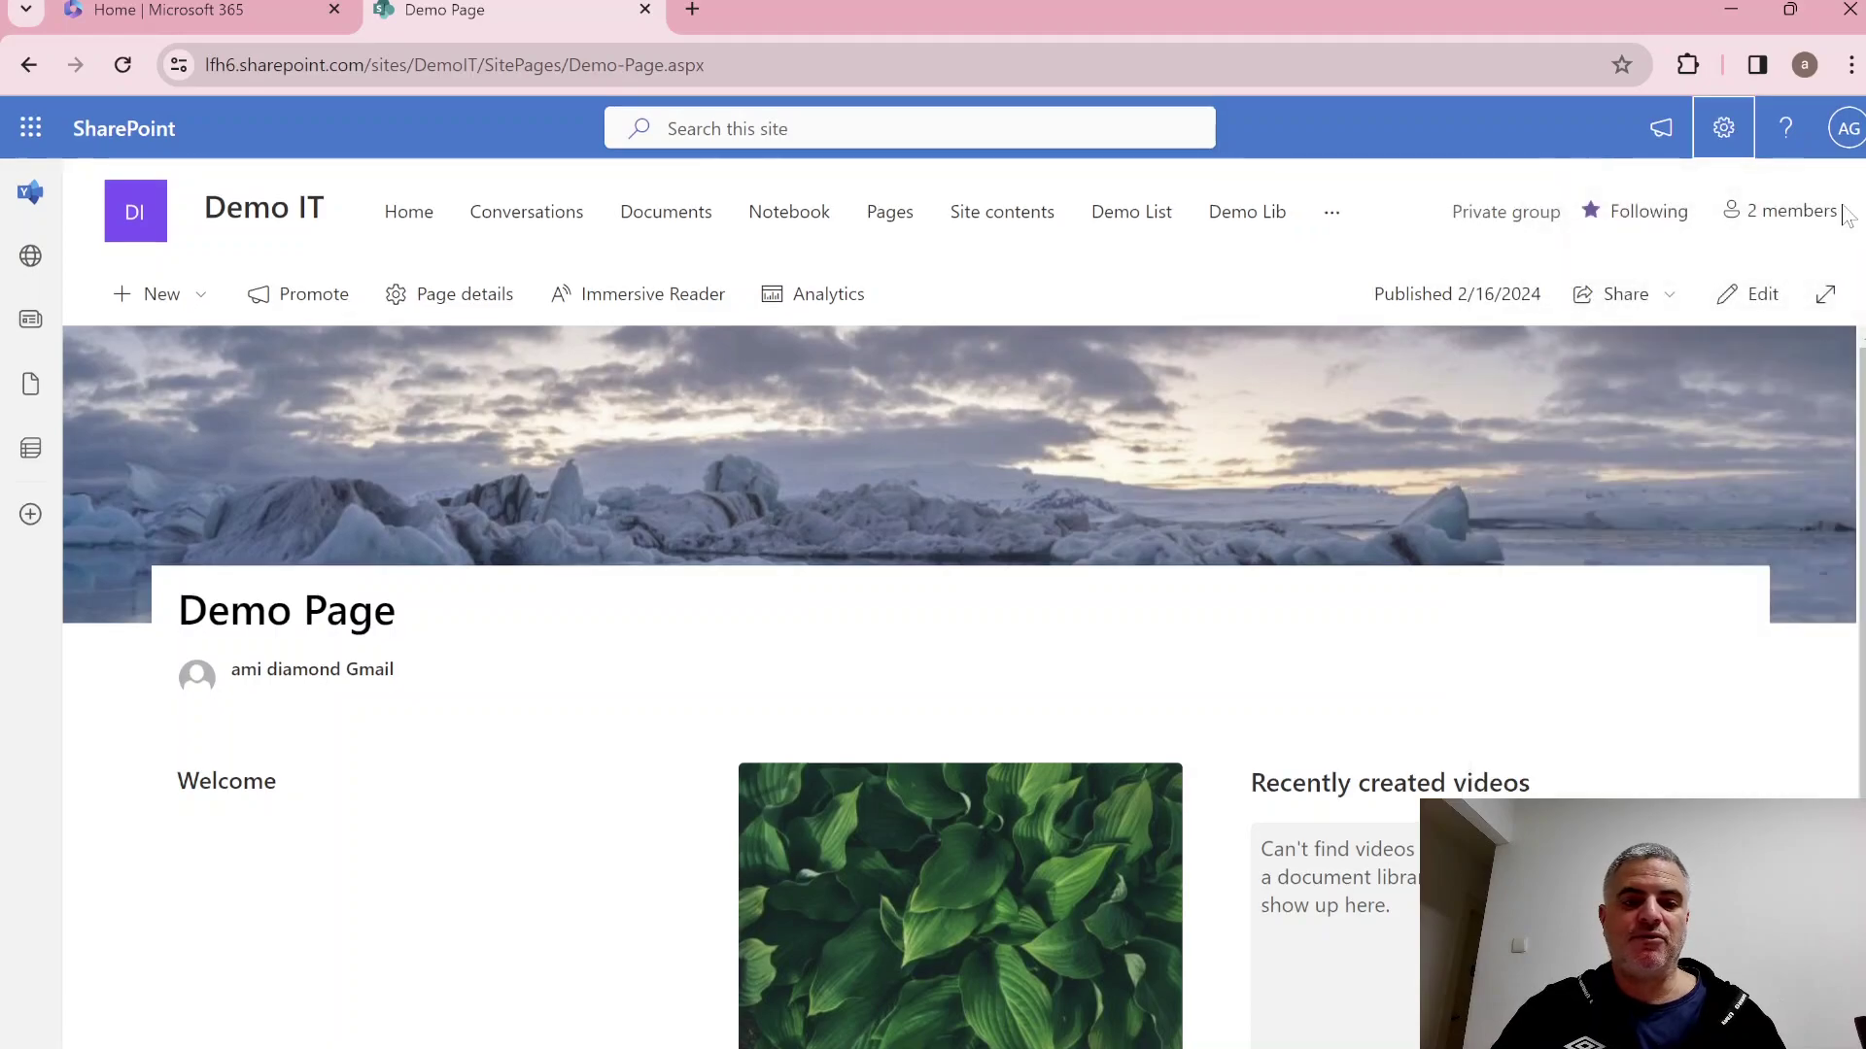